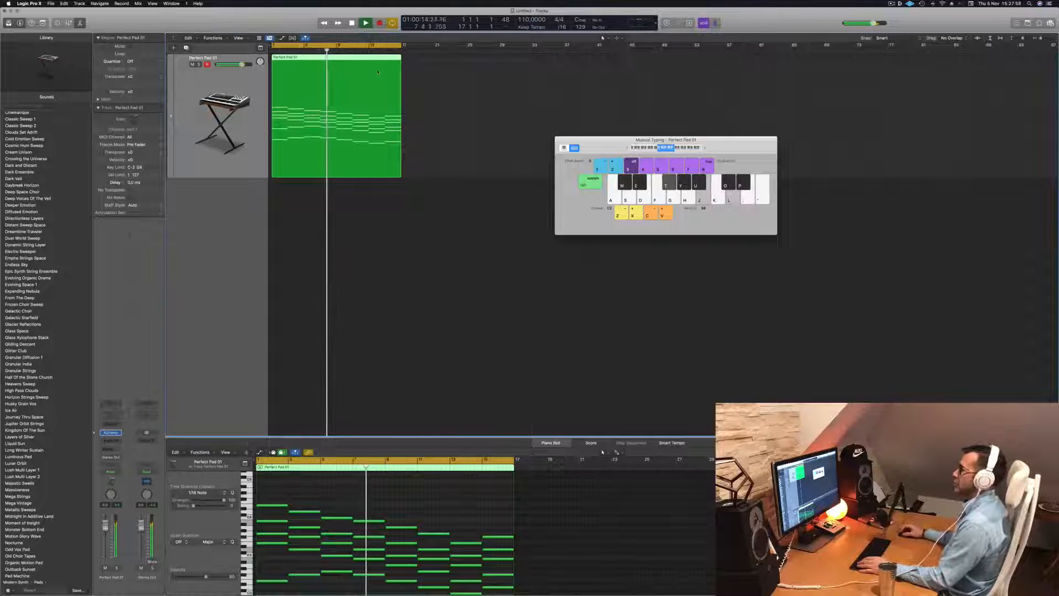
Stop playback and copy the Perfect Pad region to a later bar of the same track
key("space")
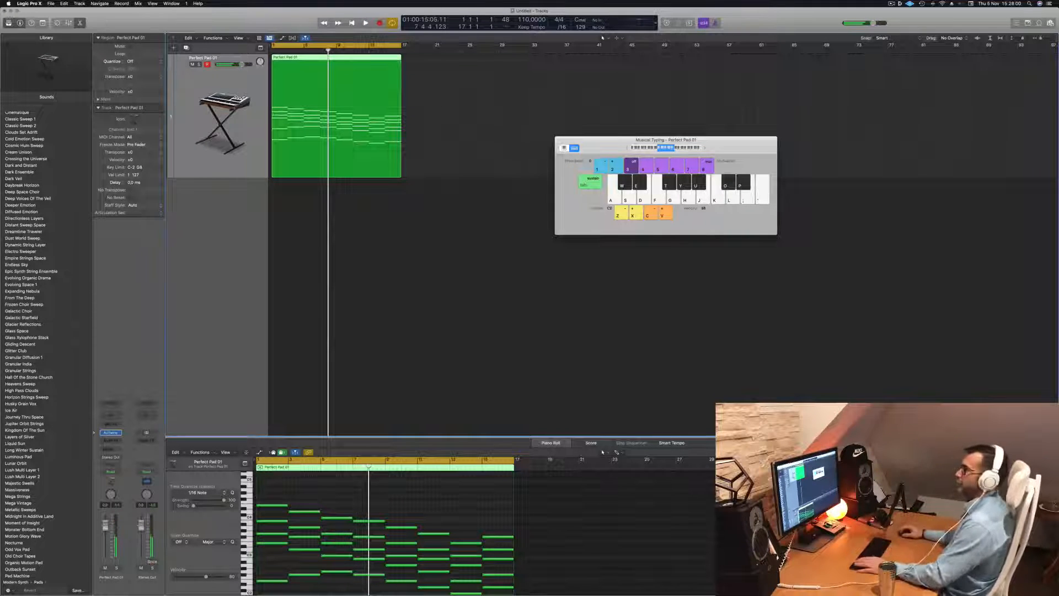
left_click_drag(328, 57, 614, 72)
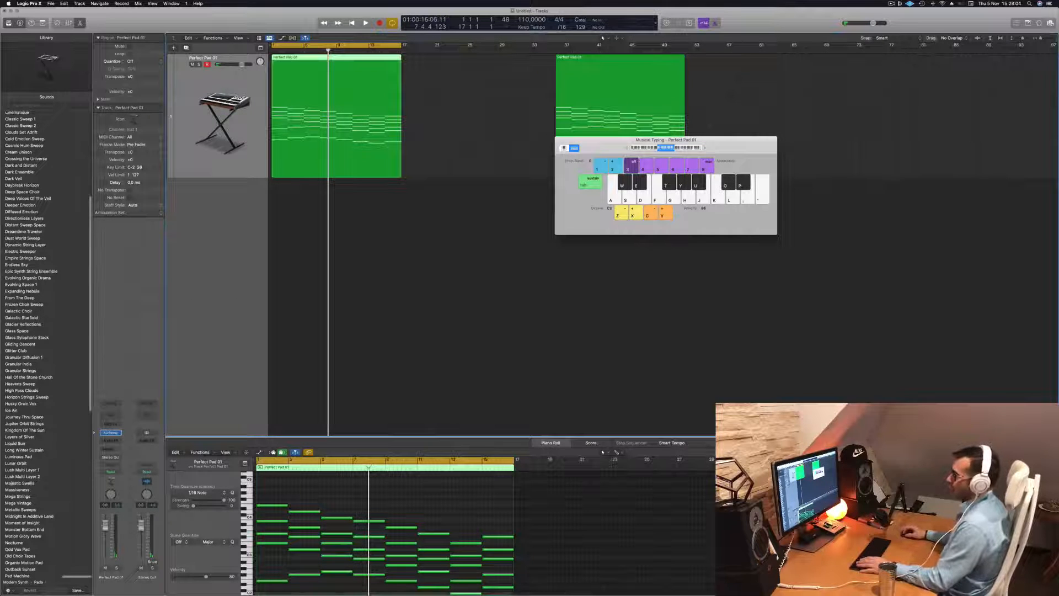
Open the Perfect Pad track's Alchemy instrument window, play back the part, and close the window
left_click(111, 432)
key("space")
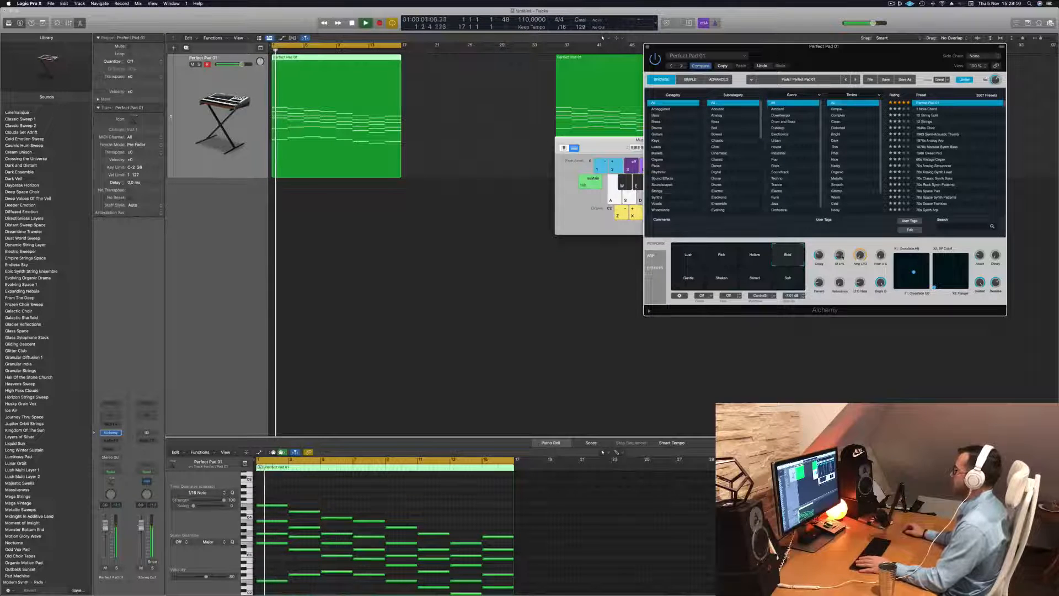
left_click_drag(841, 56, 797, 59)
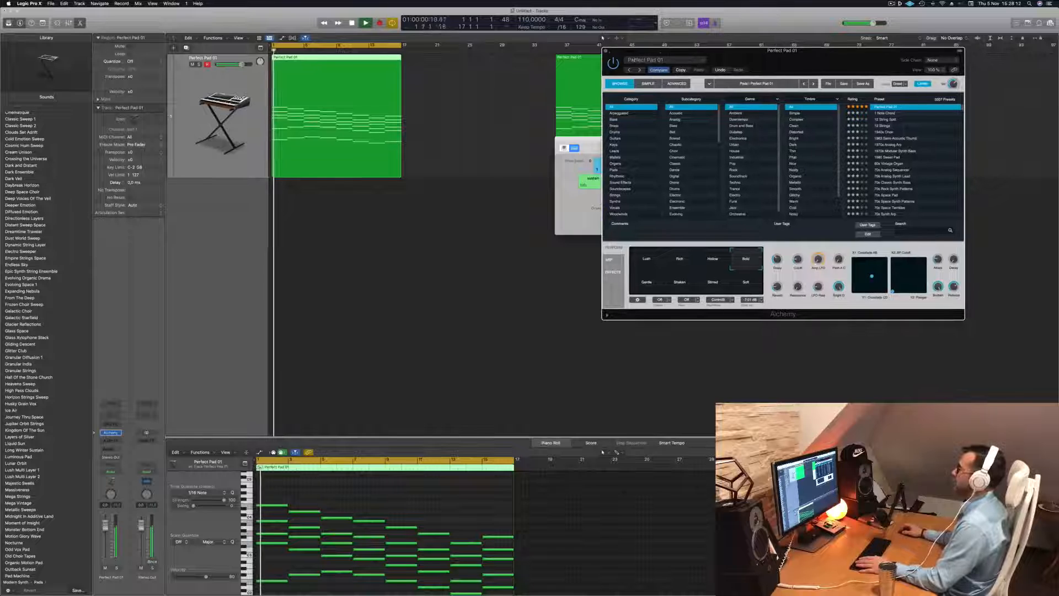
left_click(604, 50)
key("space")
key("space")
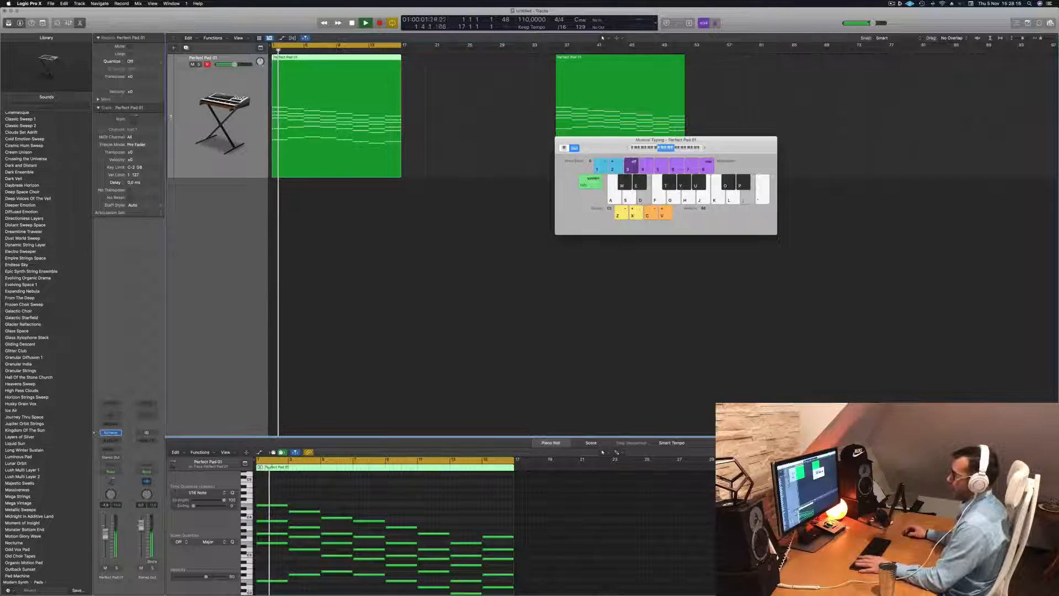
Duplicate the Perfect Pad track and copy the first region onto the new track below
key("space")
key("space")
left_click(349, 225)
left_click(325, 71)
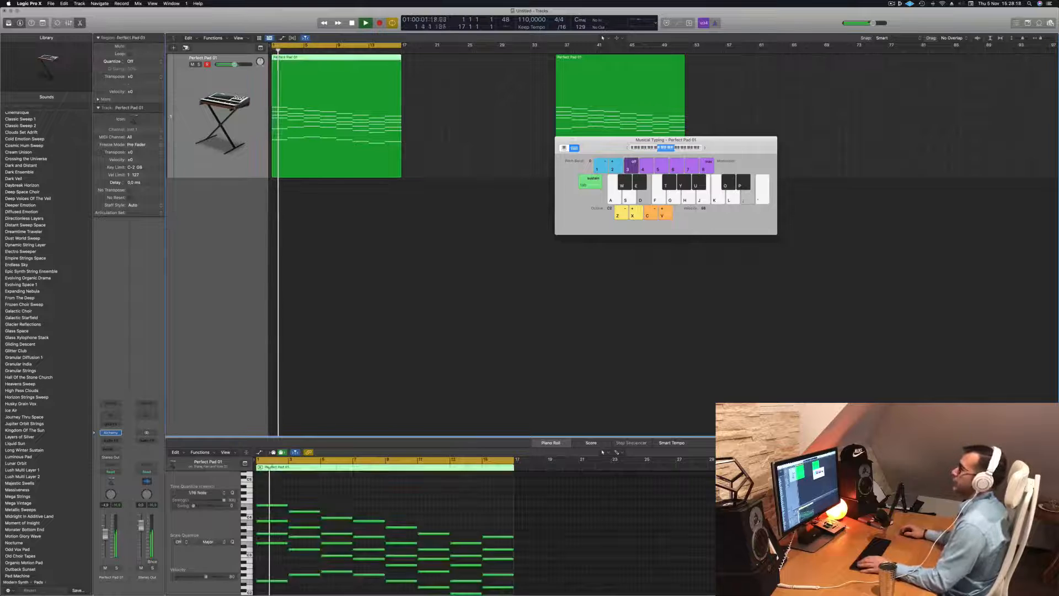
key("super+d")
left_click_drag(325, 71, 325, 207)
Replace the new track's instrument with Studio Strings in stereo and play the part
left_click(112, 433)
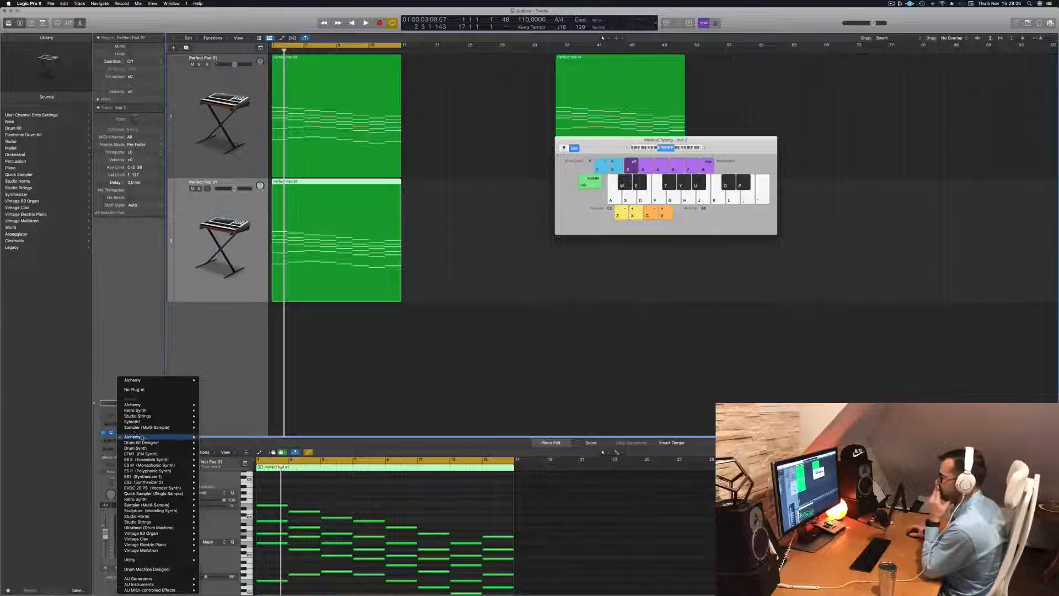
mouse_move(142, 438)
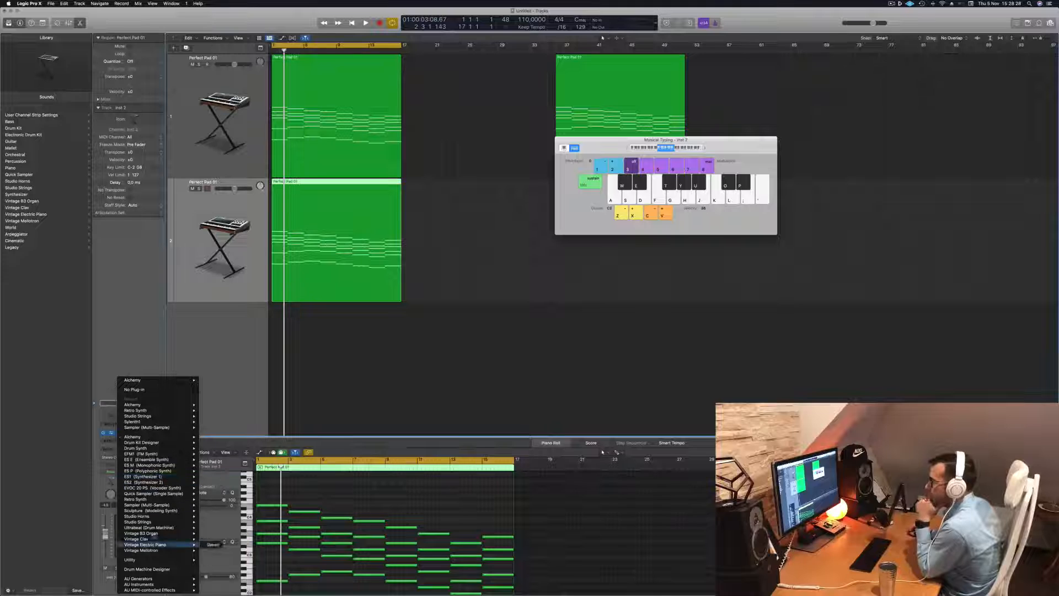
mouse_move(162, 523)
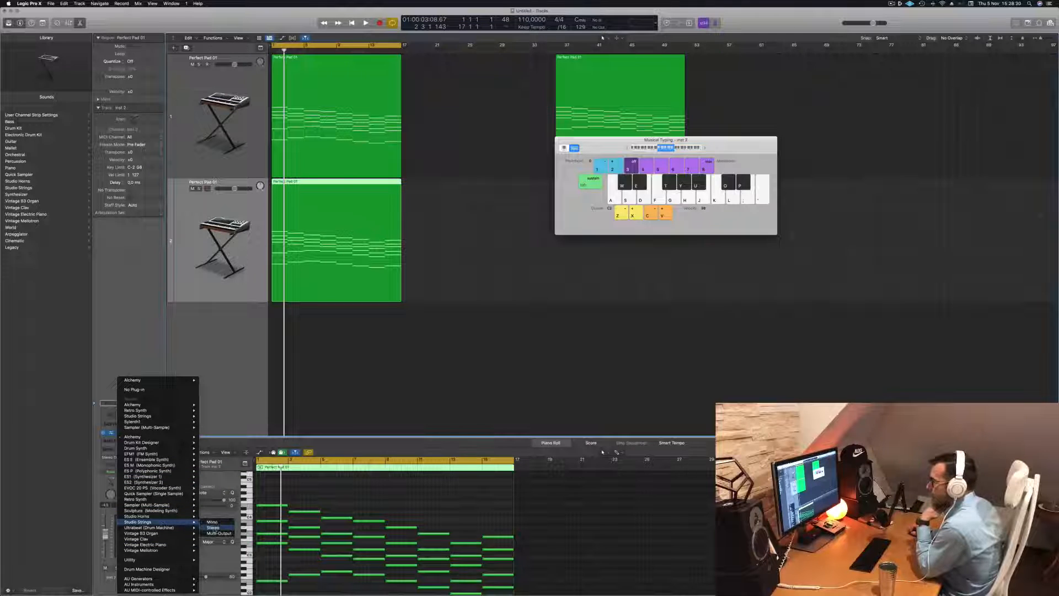
left_click(213, 527)
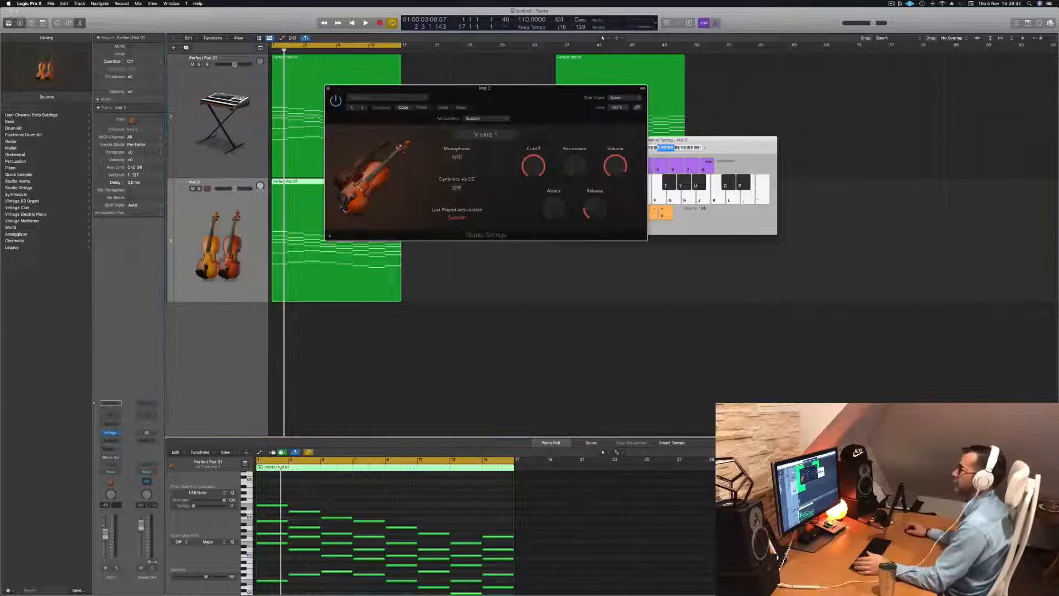
left_click_drag(535, 95, 577, 107)
key("space")
key("space")
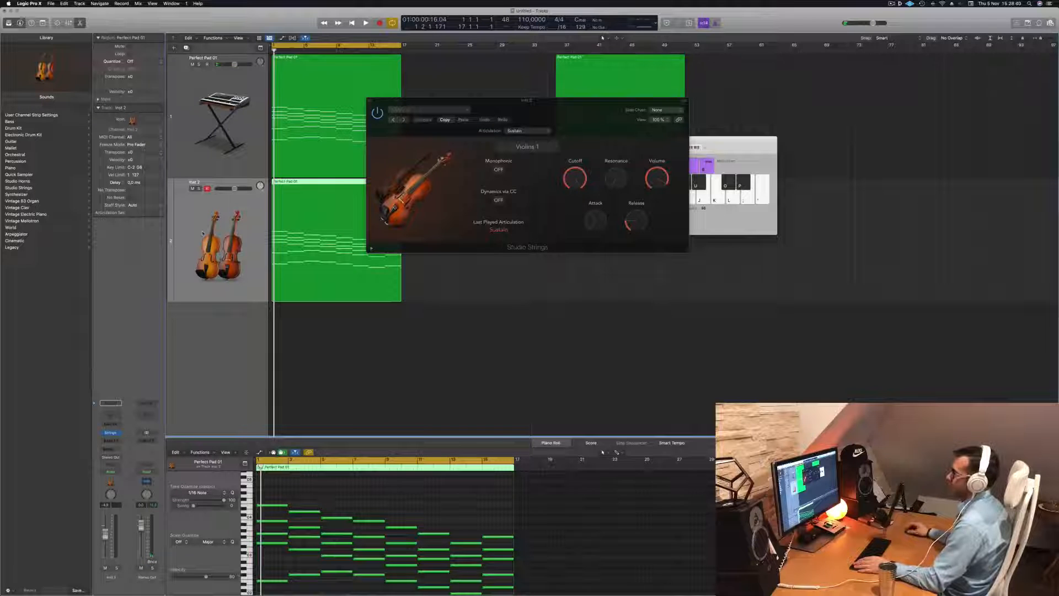
Load the Studio Cellos preset in the Studio Strings instrument and start playback
left_click(442, 110)
mouse_move(475, 235)
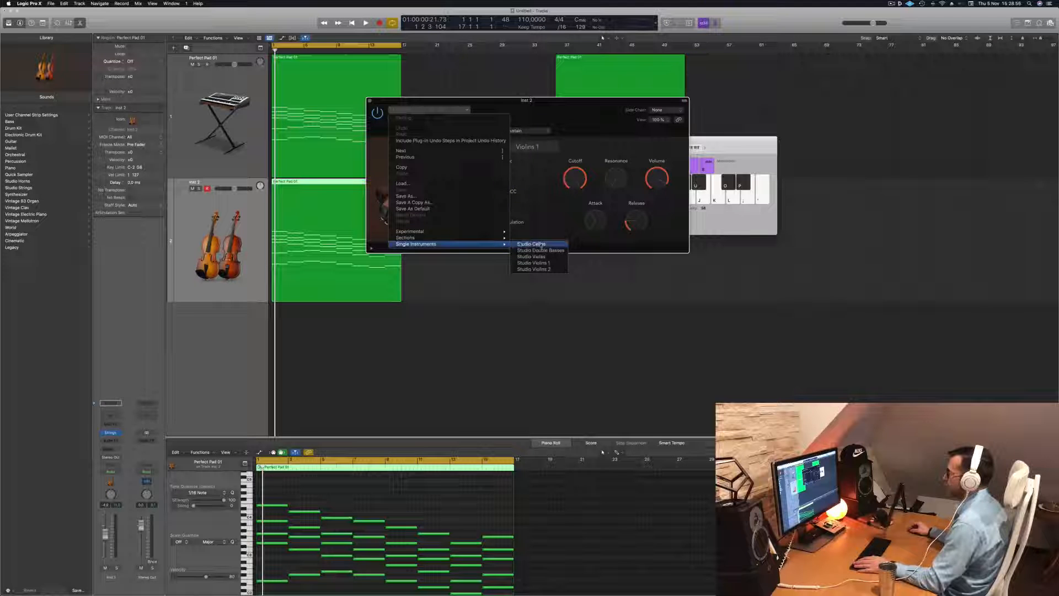
left_click(530, 244)
key("space")
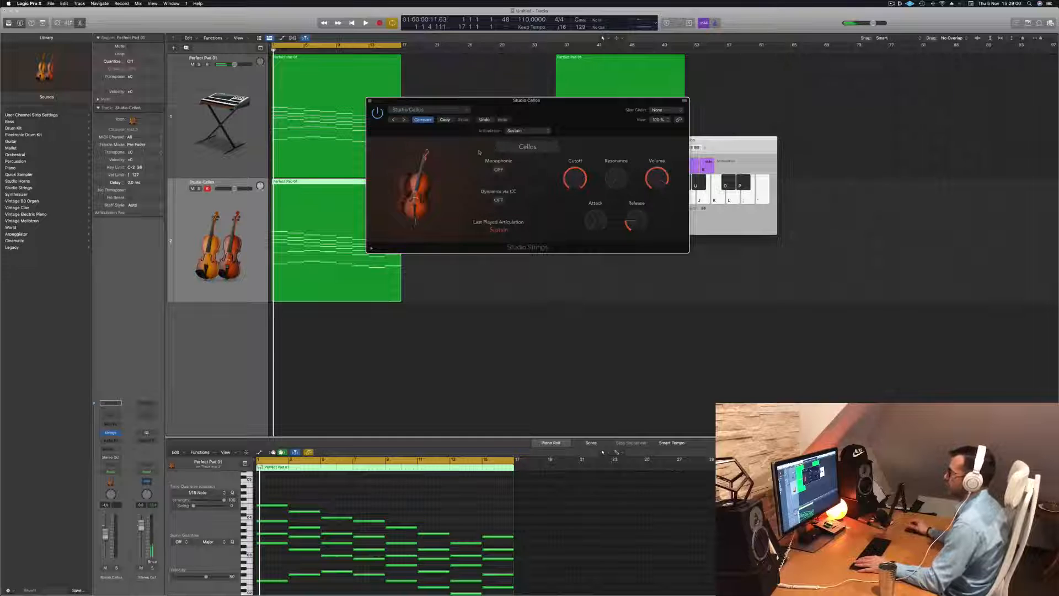
Audition the Pizzicato and Trill Semi articulations on the cellos during playback
left_click(539, 130)
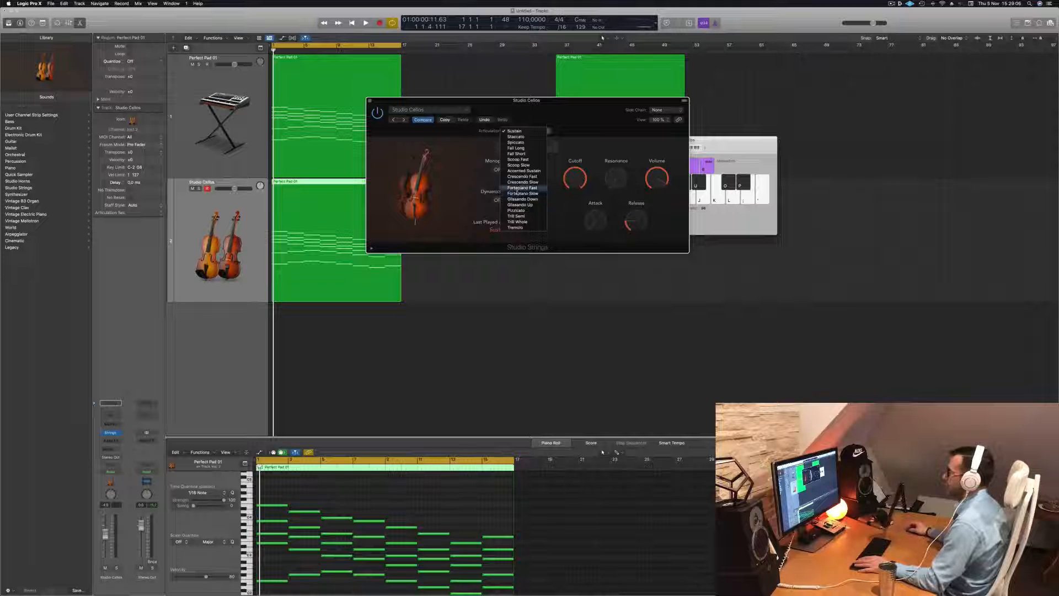
left_click(516, 210)
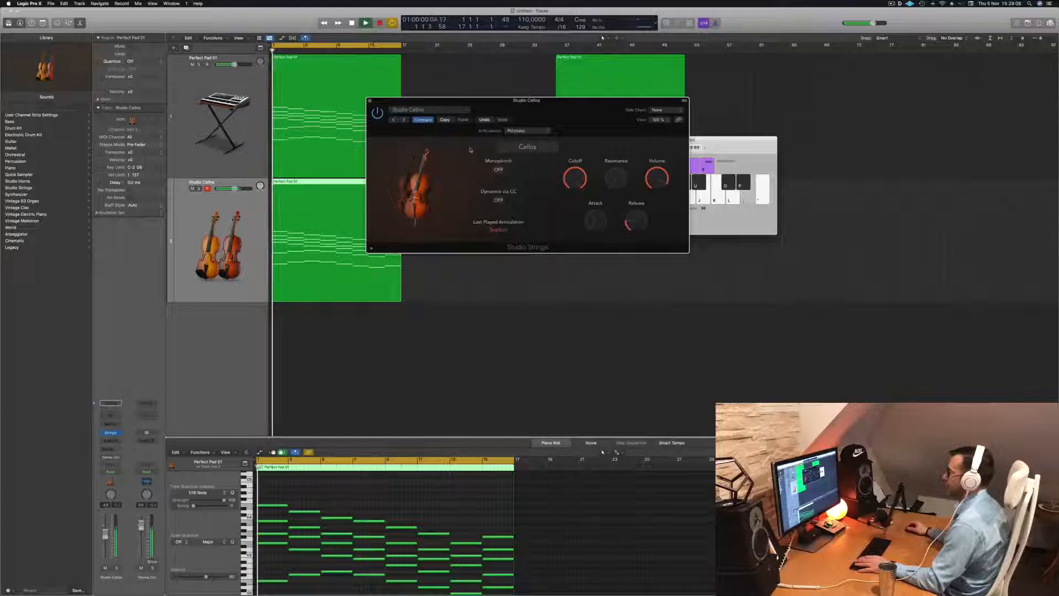
left_click(522, 131)
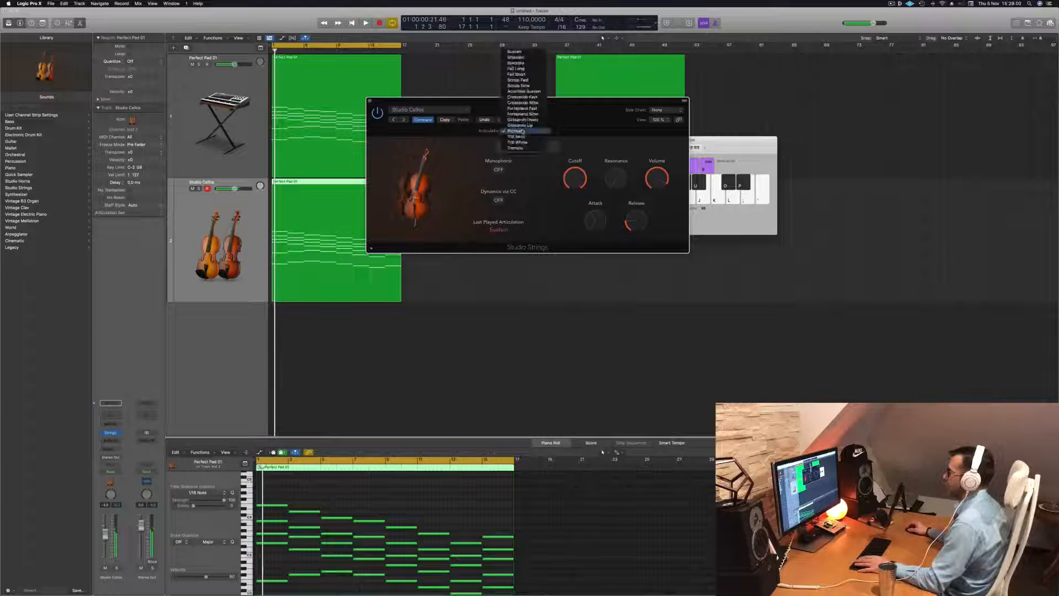
left_click(517, 136)
key("space")
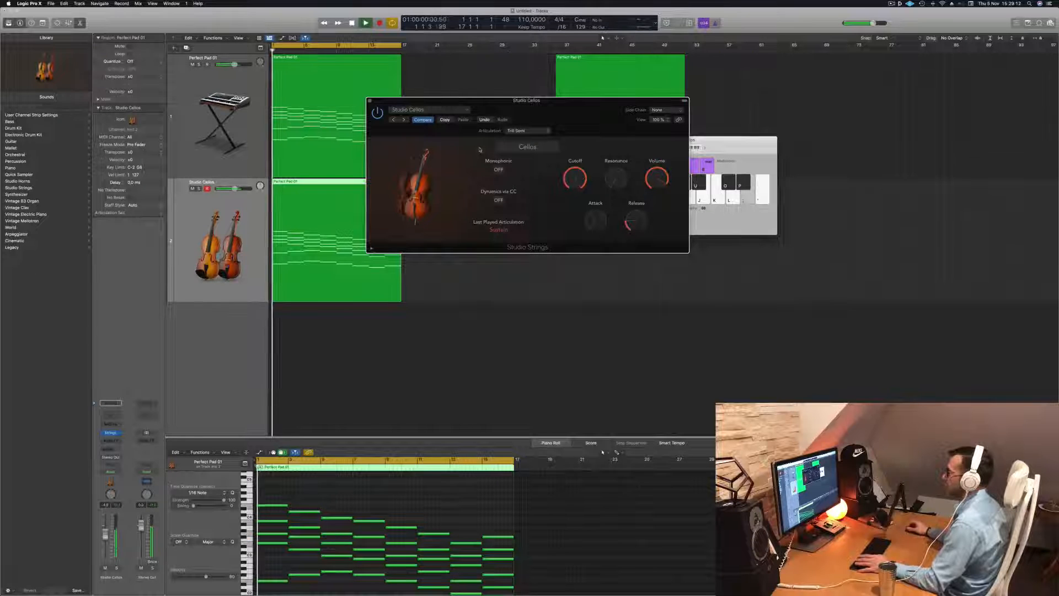
left_click_drag(568, 109, 593, 111)
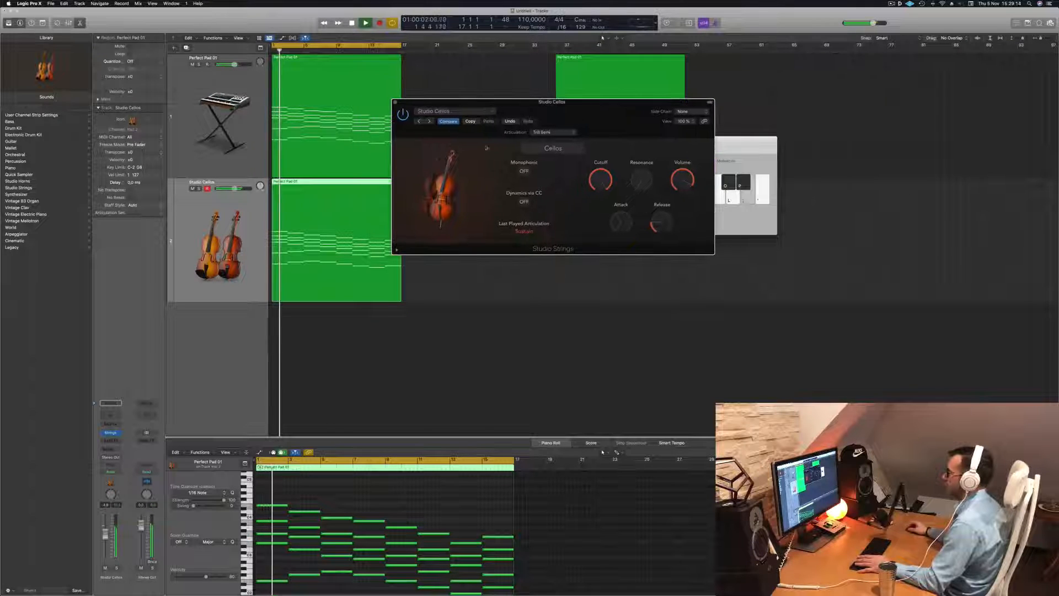
key("Return")
Audition the Trill Whole and Tremolo articulations on the cellos during playback
left_click(552, 132)
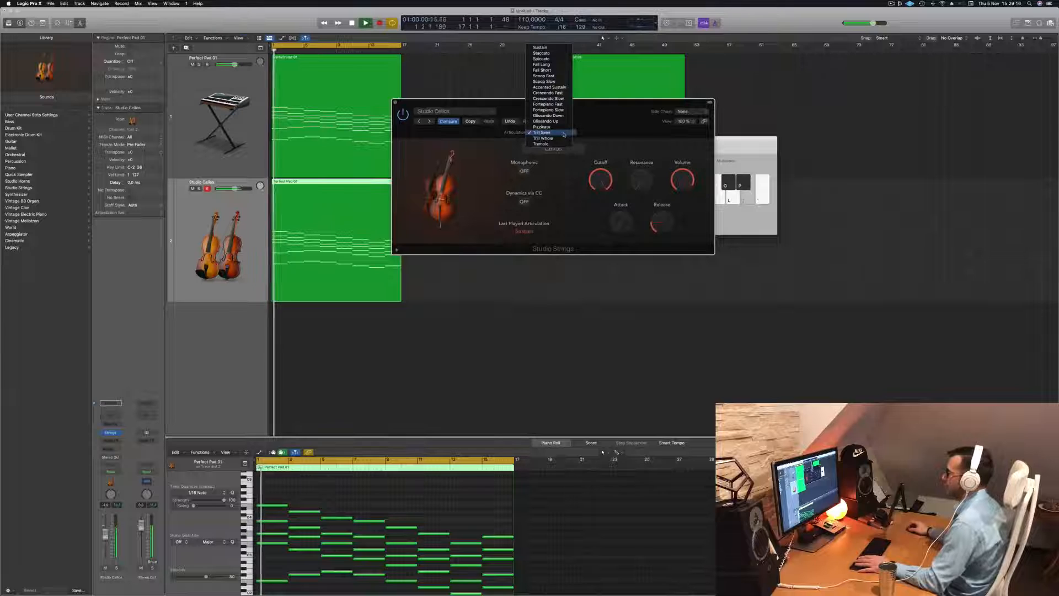
left_click(547, 138)
key("space")
key("space")
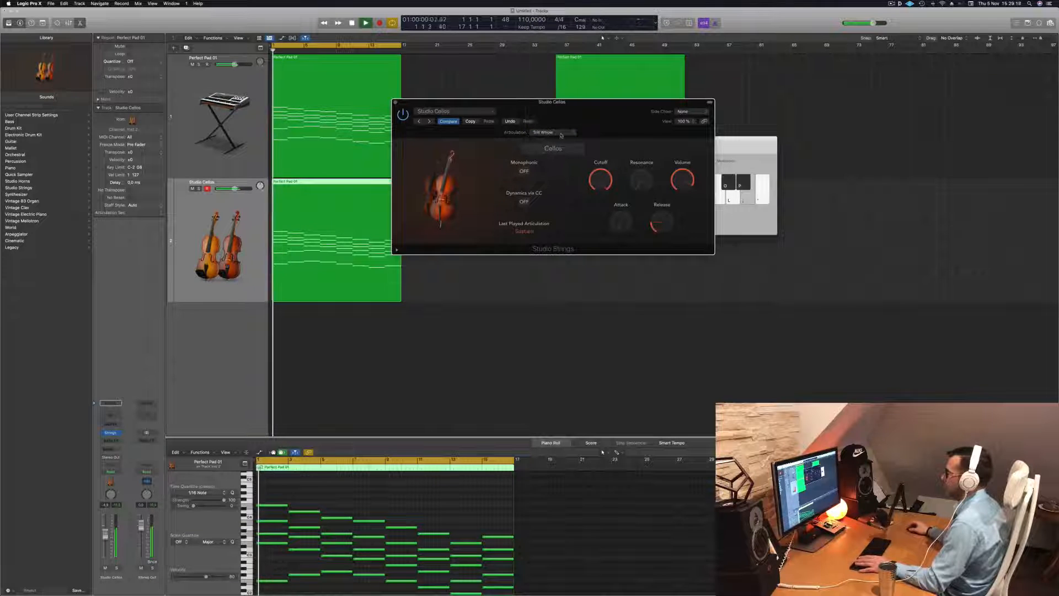
left_click(551, 133)
left_click(559, 138)
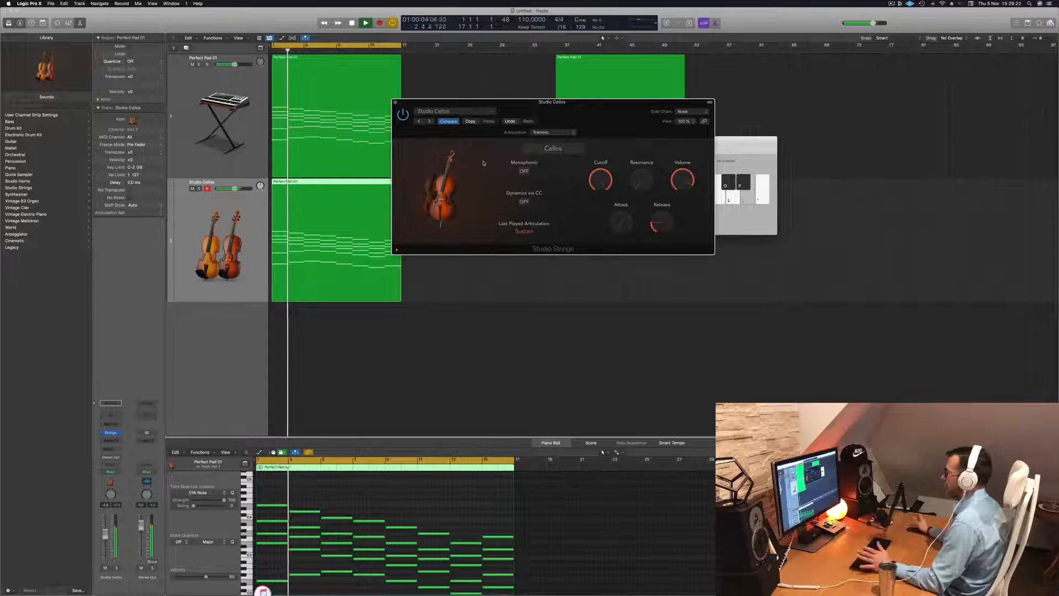
key("space")
Audition the Glissando Up and Spiccato articulations on the cellos during playback
left_click(553, 134)
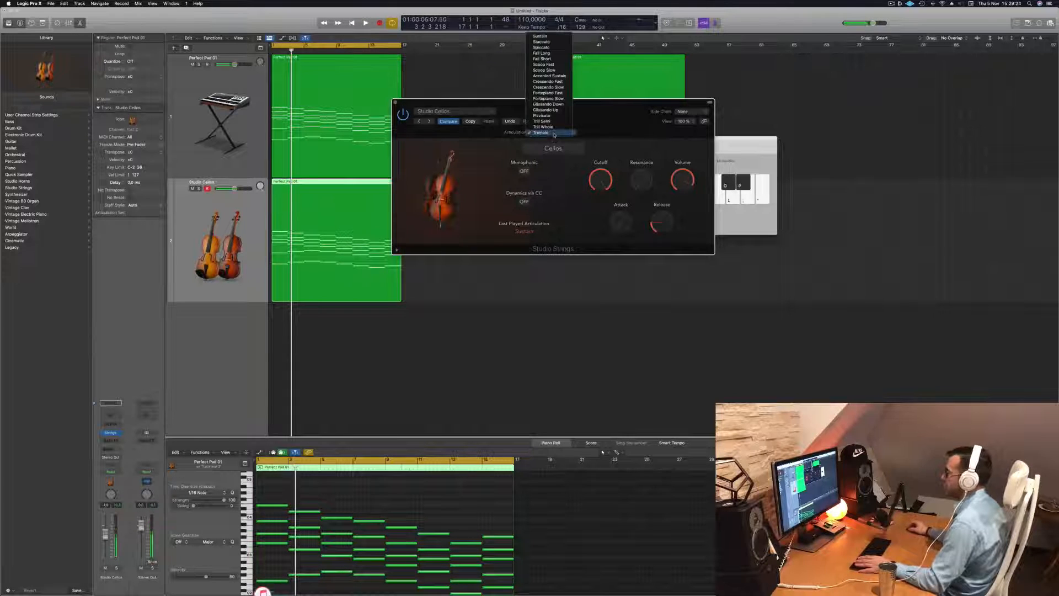
left_click(557, 112)
key("Return")
key("space")
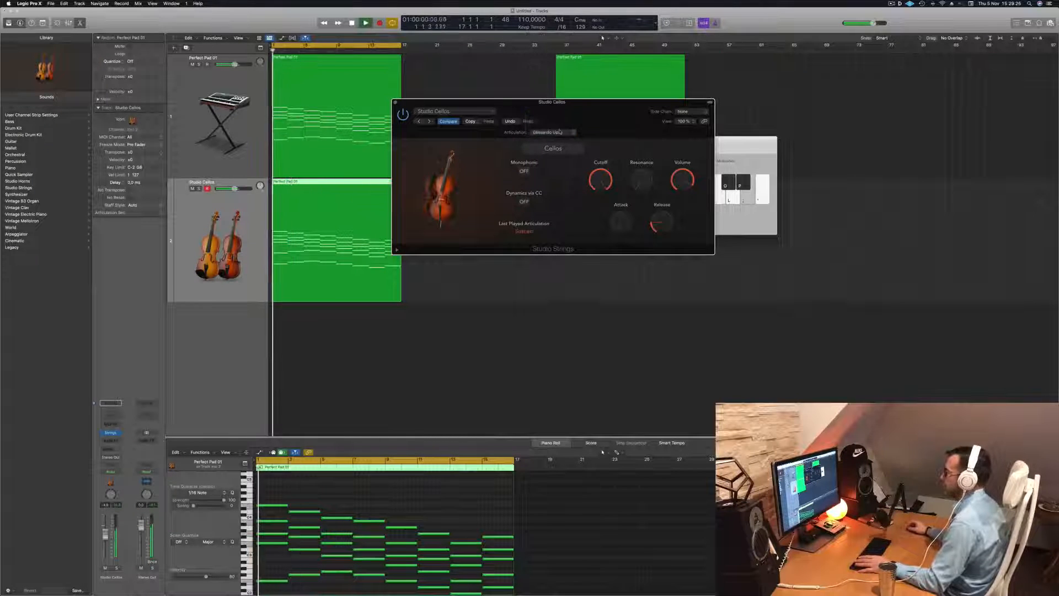
left_click(556, 133)
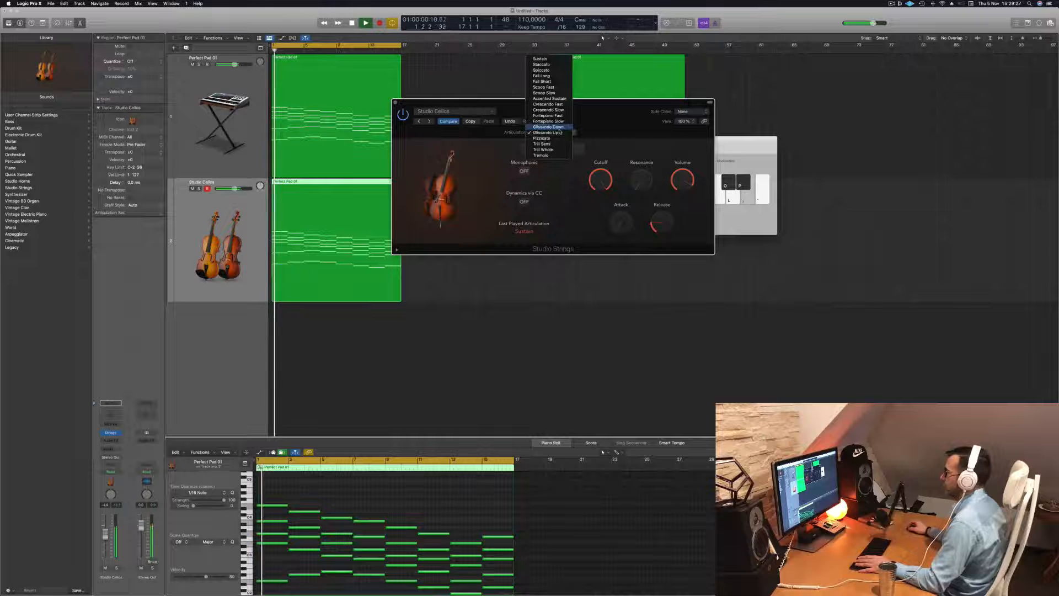
left_click(557, 70)
key("Return")
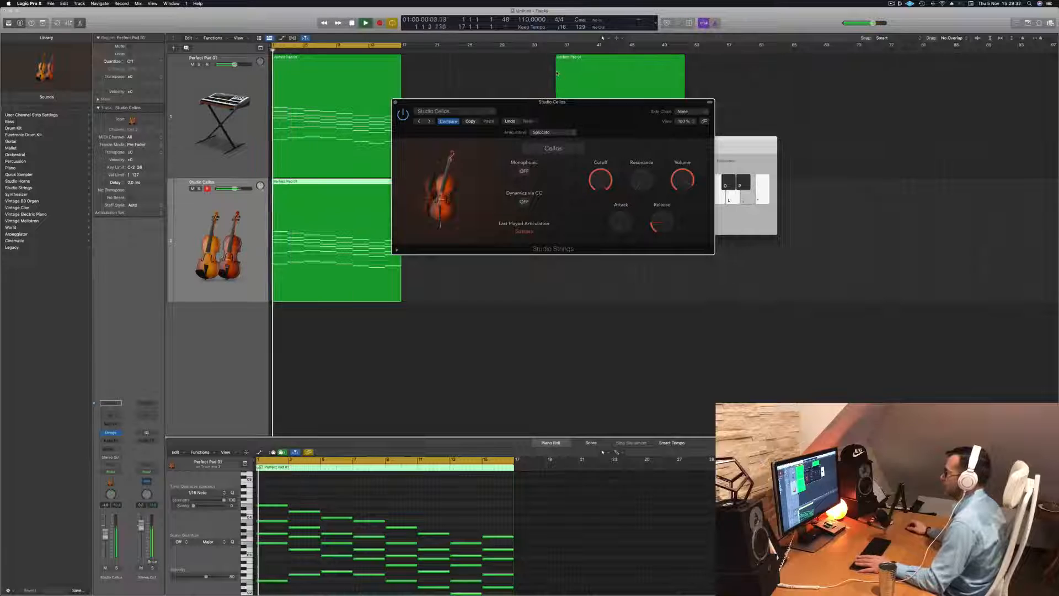
Switch the Studio Strings instrument from Cellos to Double Basses
left_click_drag(599, 111, 610, 148)
left_click(253, 222)
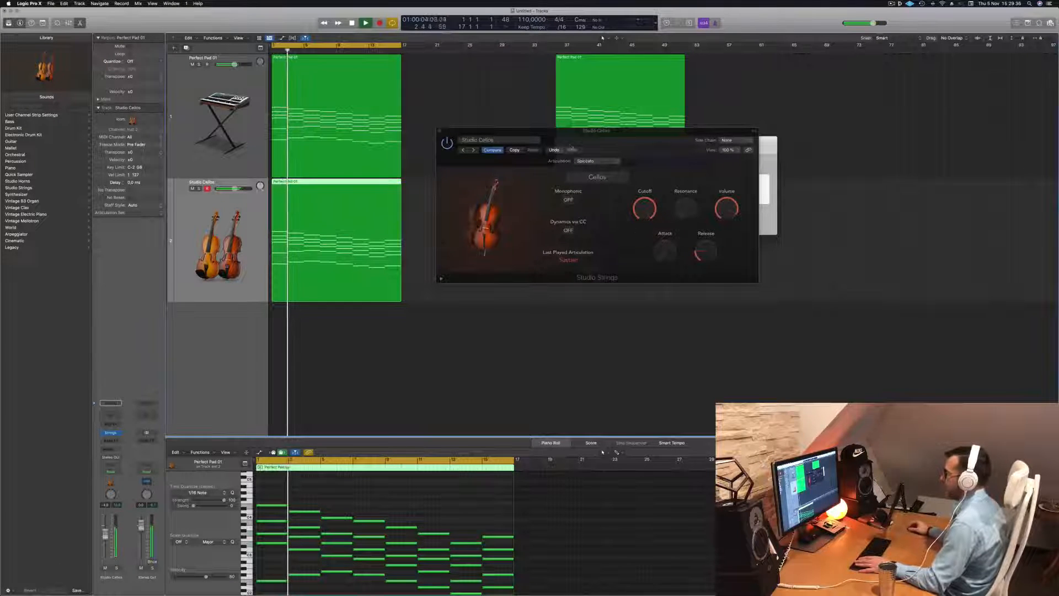
left_click(606, 178)
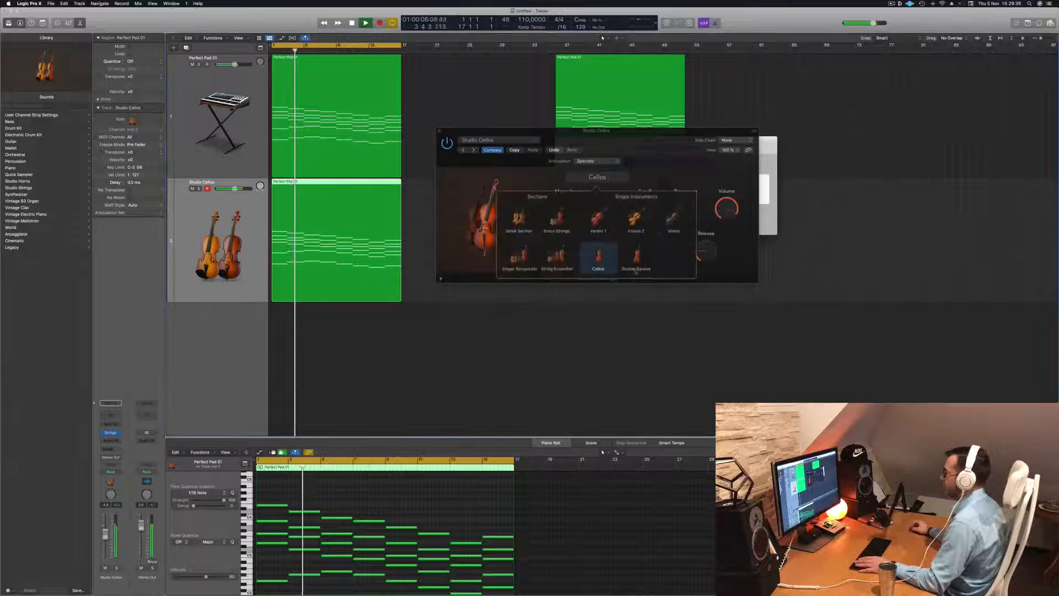
left_click(637, 257)
left_click(677, 171)
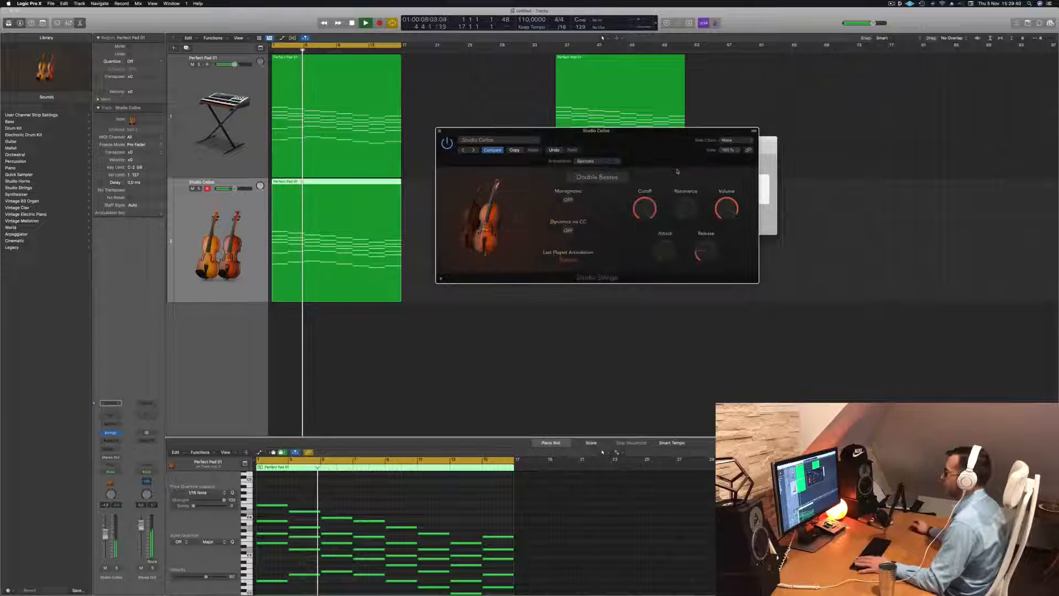
Set the Double Basses articulation to Trill Semi
left_click(597, 161)
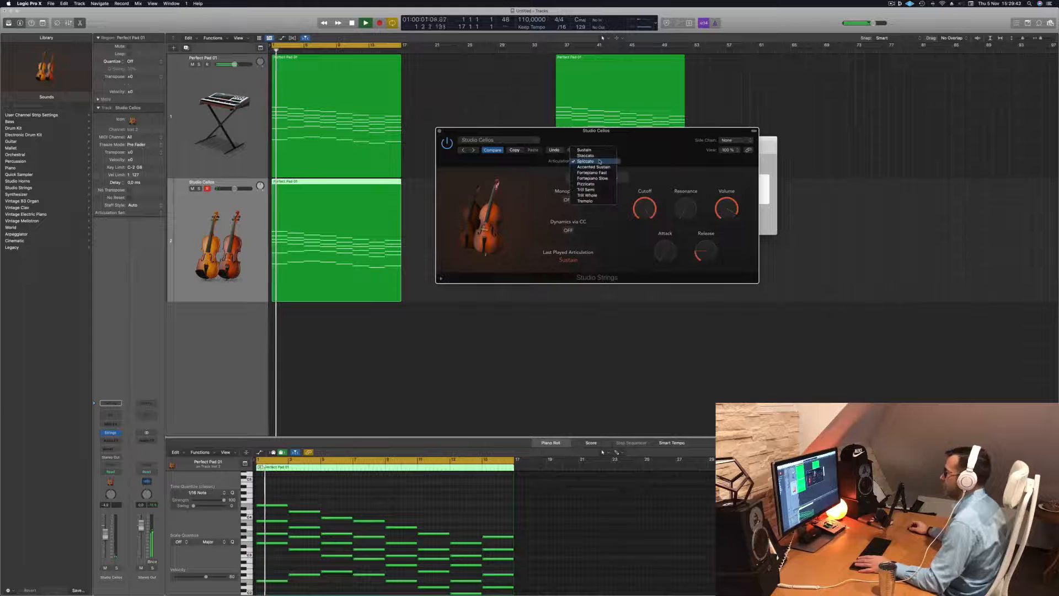
left_click(595, 196)
key("Return")
left_click_drag(652, 141, 620, 137)
left_click(565, 157)
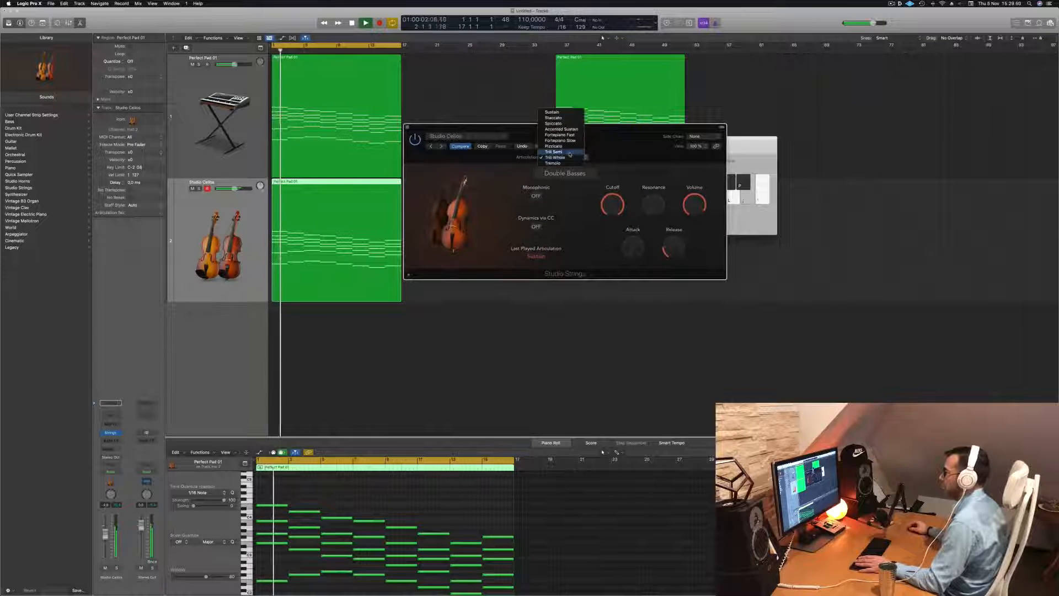
left_click(570, 153)
key("Return")
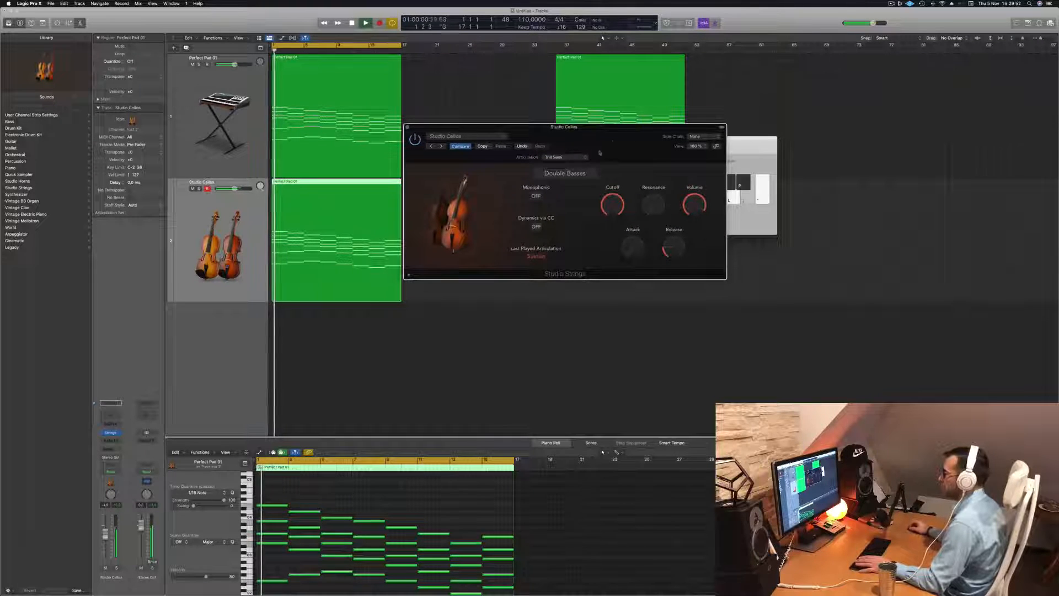
Browse the Legacy Logic 10 Orchestral Strings library and load the Cello Section Trill 01 patch, then start playback
left_click(116, 434)
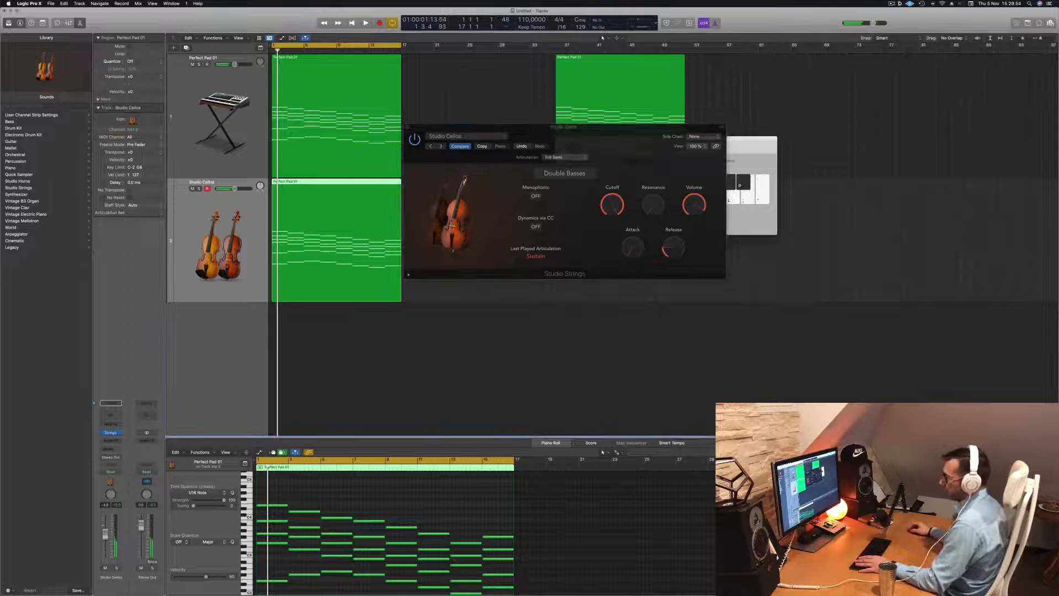
left_click(16, 247)
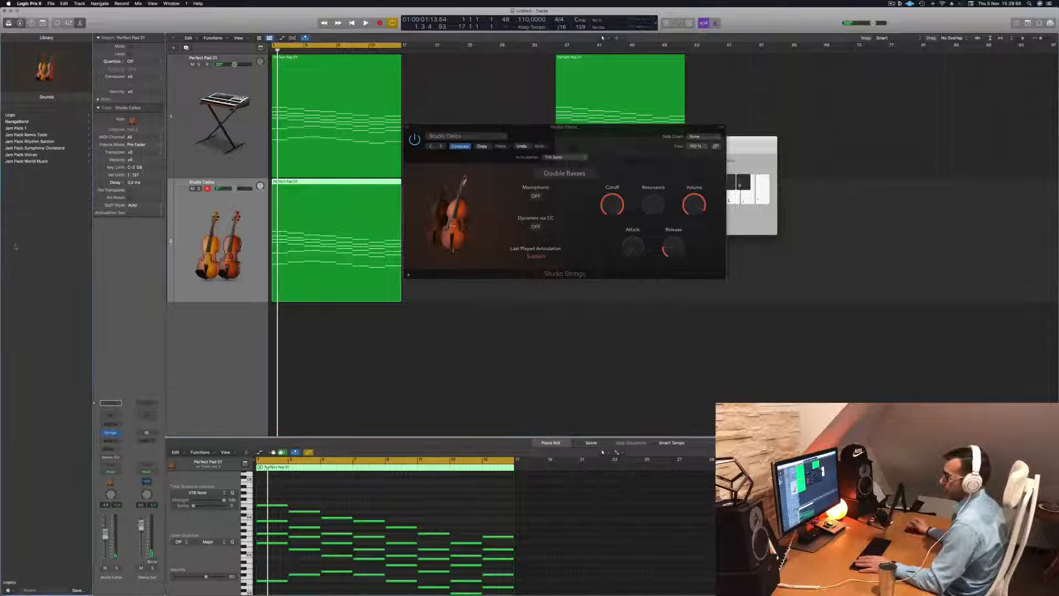
left_click(16, 115)
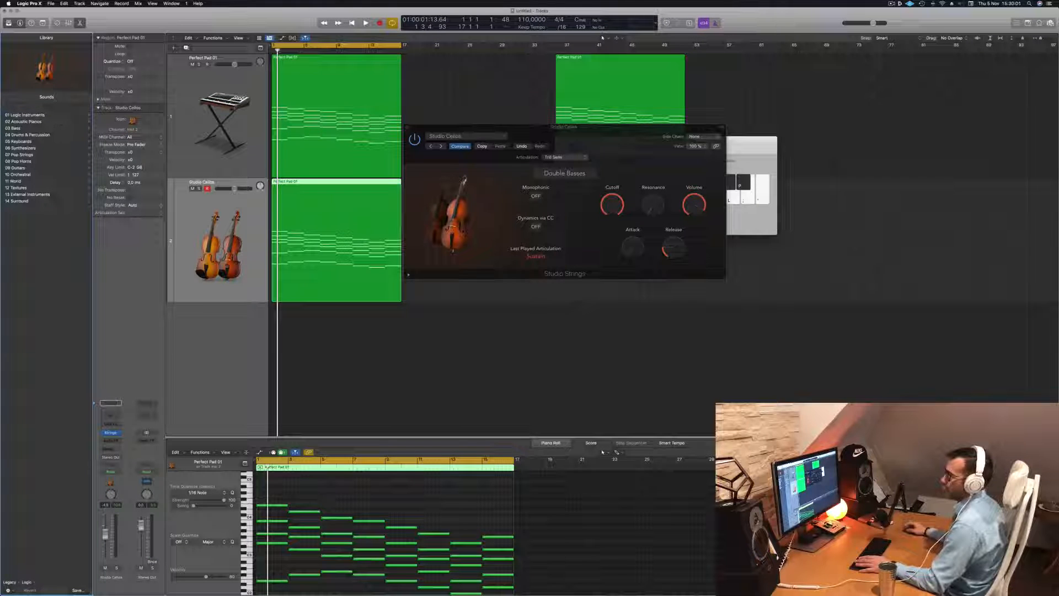
left_click(29, 175)
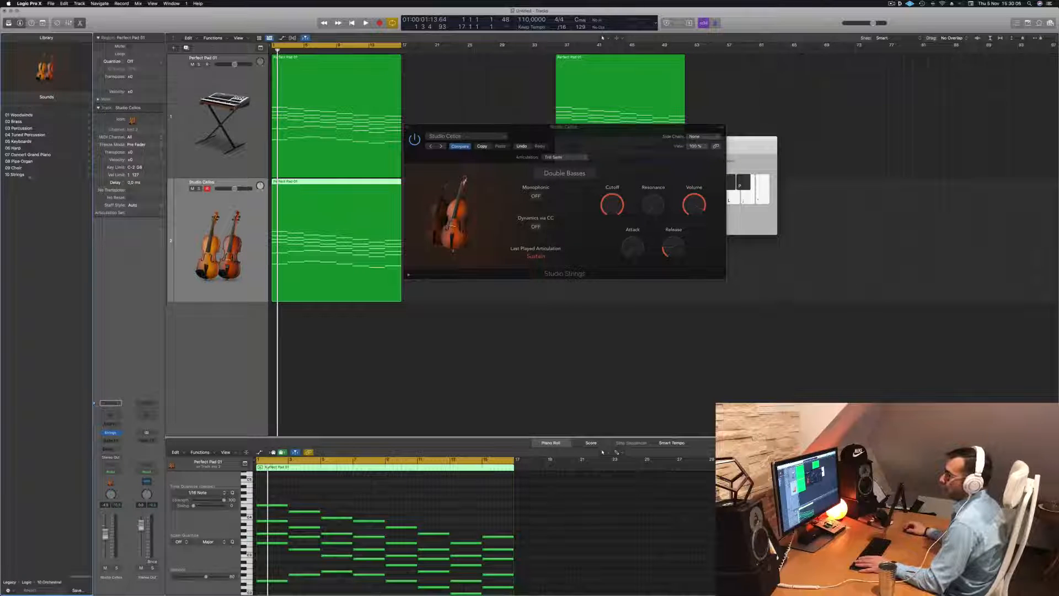
left_click(22, 174)
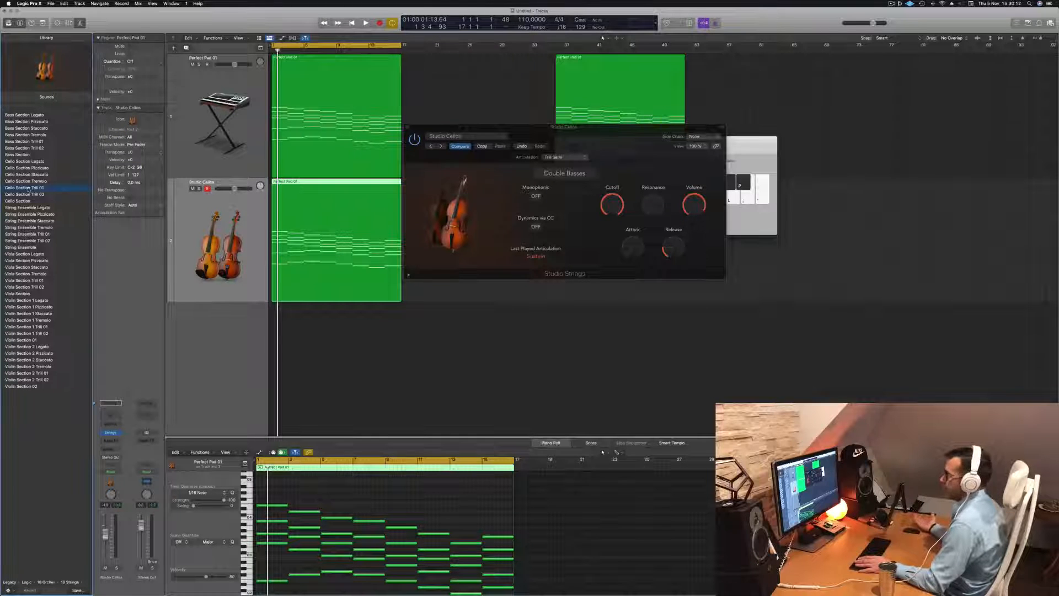
key("space")
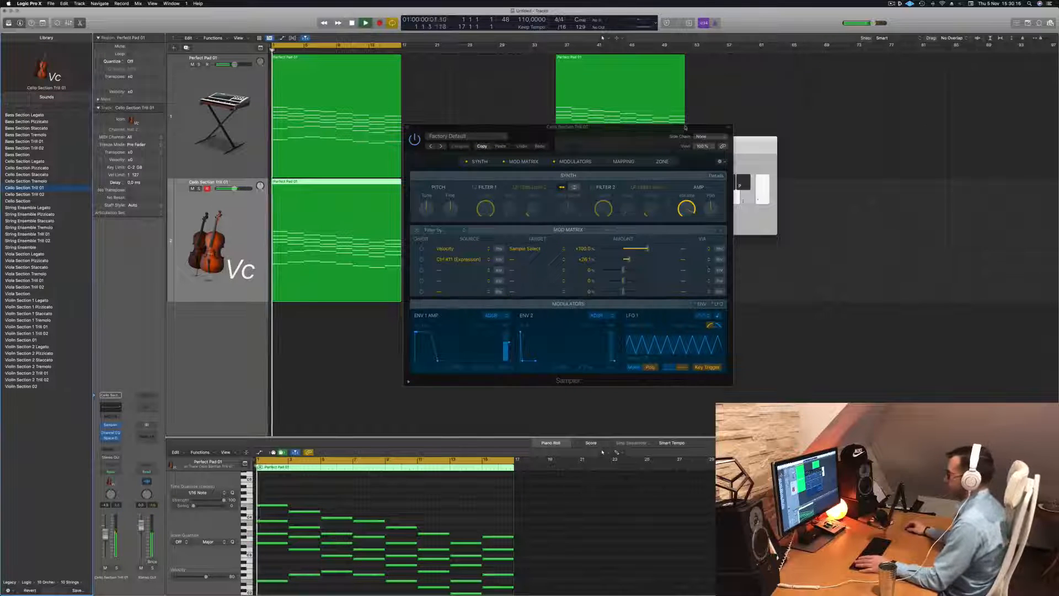
Audition the Cello Section Trill 02 patch during playback
left_click_drag(604, 131, 580, 89)
key("space")
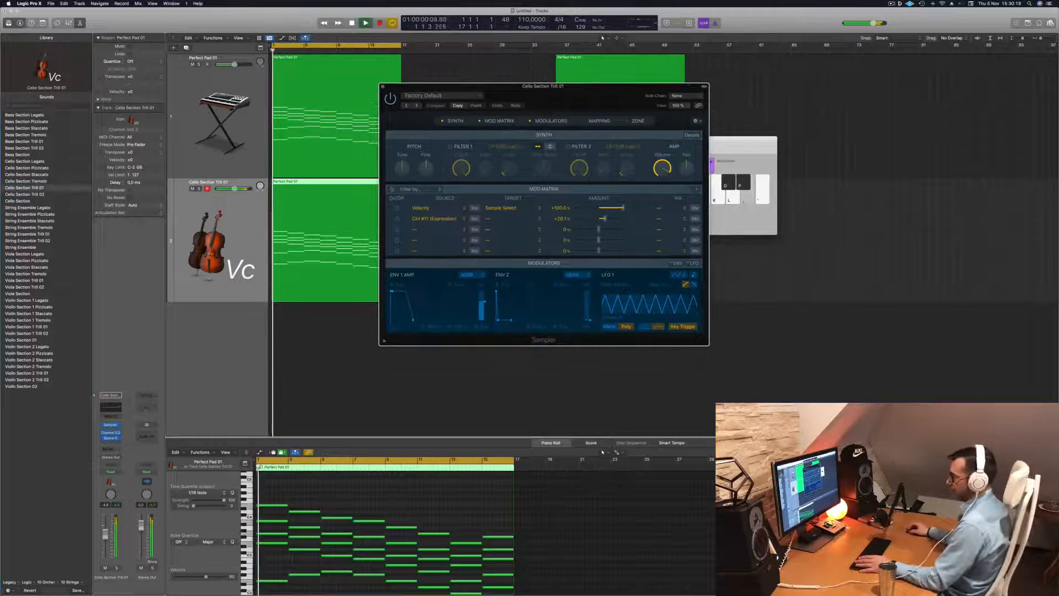
left_click(21, 188)
key("space")
key("space")
Audition the Cello Section and Bass Section Pizzicato patches during playback
left_click(17, 202)
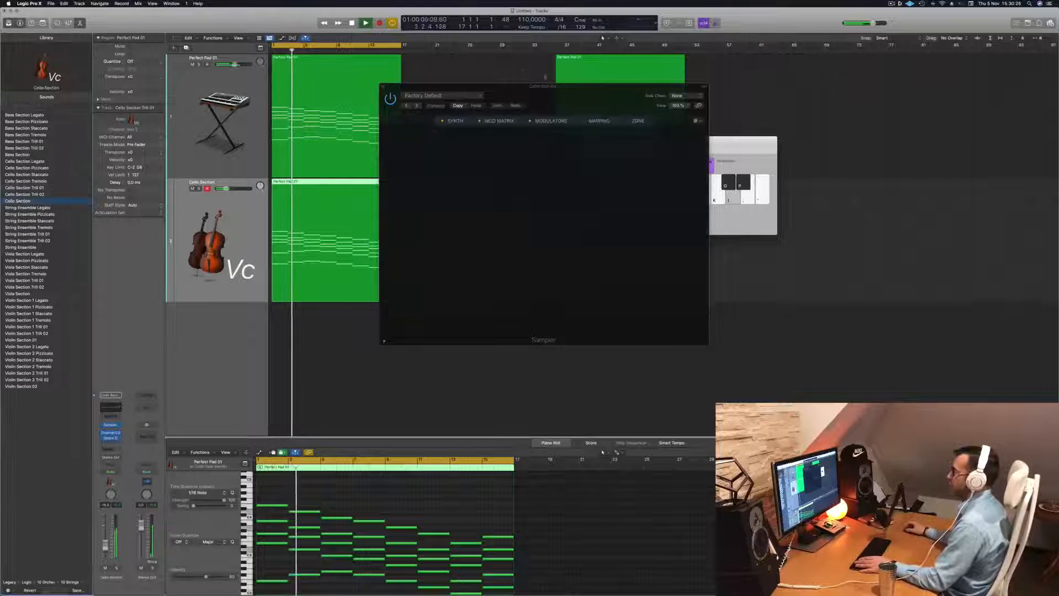
mouse_move(594, 94)
left_mouse_down()
mouse_move(639, 101)
mouse_move(604, 84)
left_mouse_up()
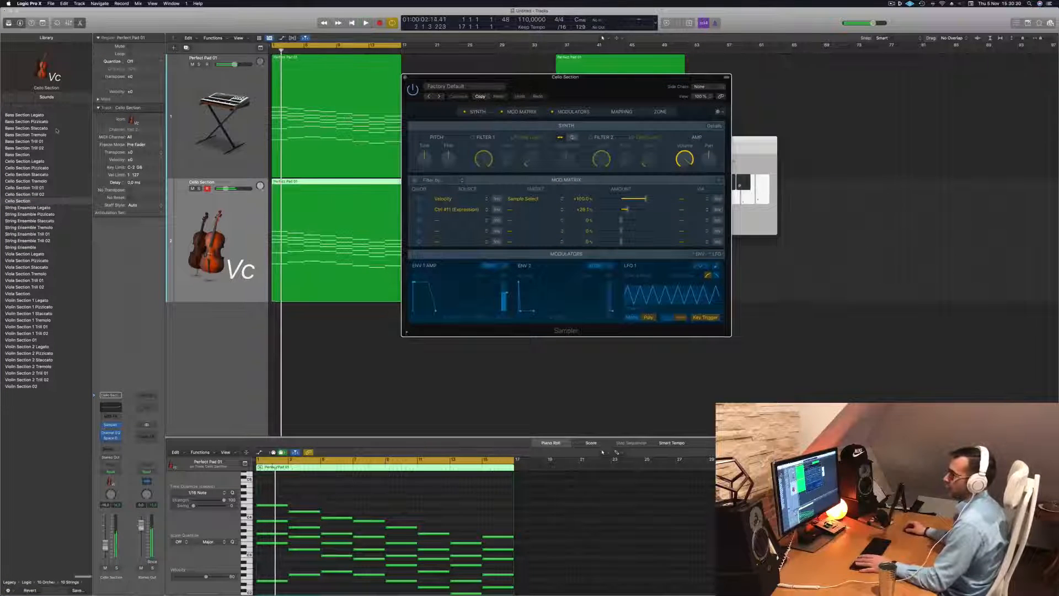
left_click(23, 142)
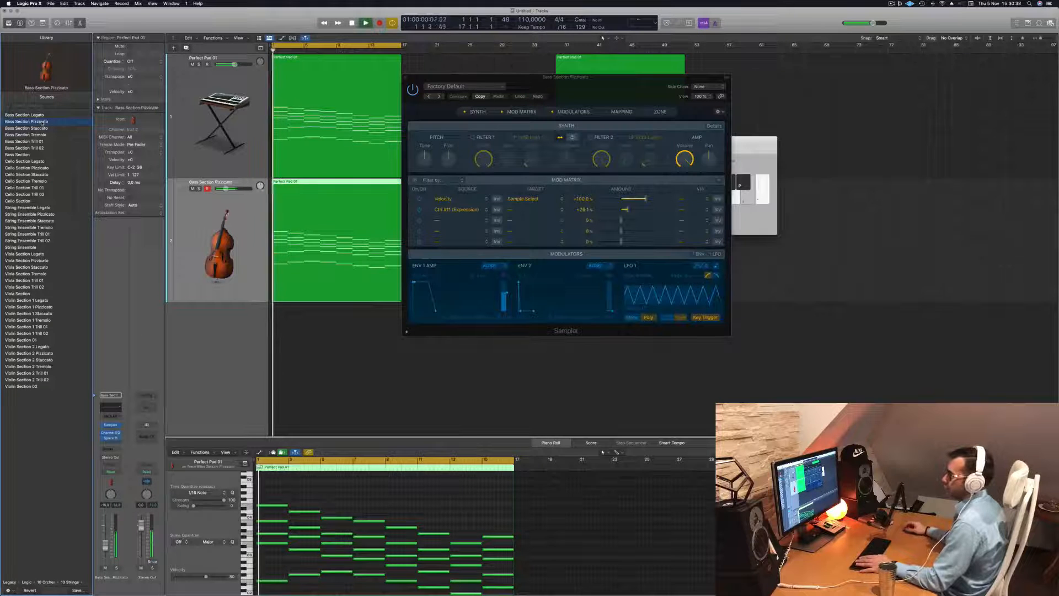
key("space")
key("space")
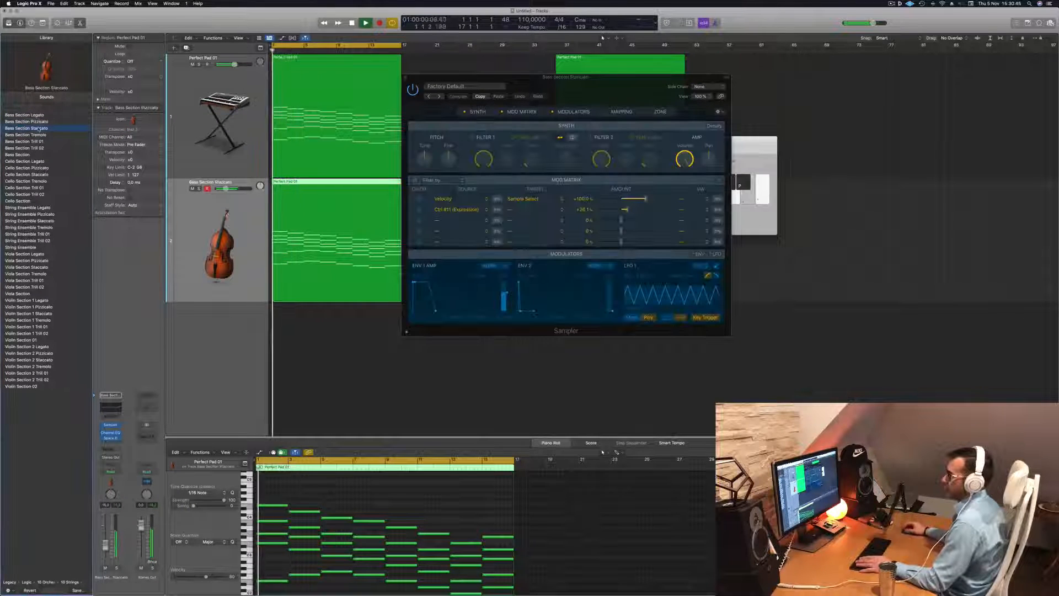
Close the Sampler window and play back the Bass Section Staccato patch
left_click_drag(572, 90, 610, 91)
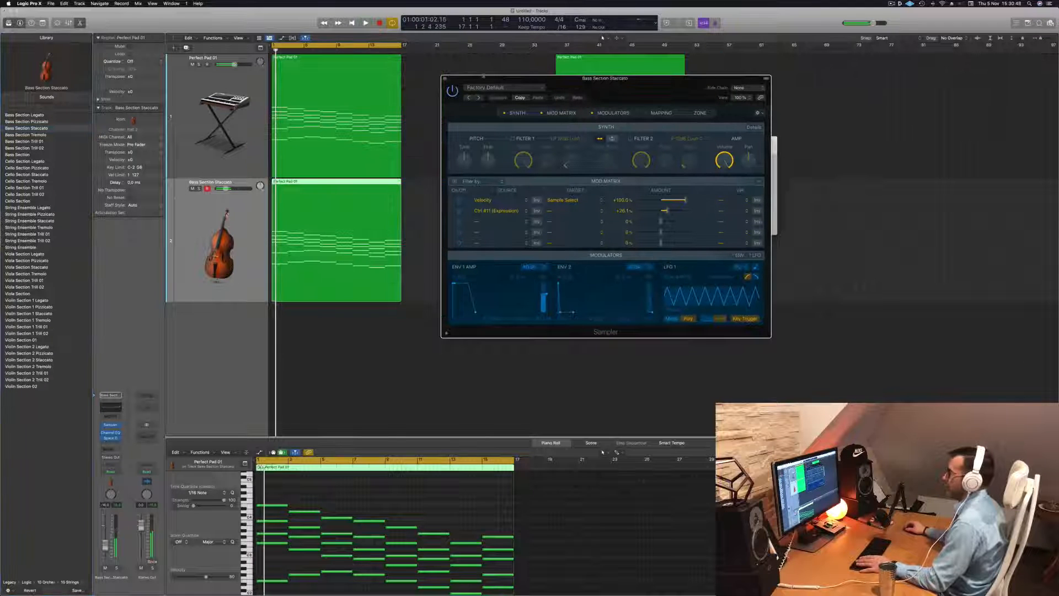
left_click(446, 79)
key("space")
key("space")
key("space")
key("space")
key("space")
Insert an Arpeggiator MIDI effect on the bass track and audition it while adjusting its rate
left_click(111, 416)
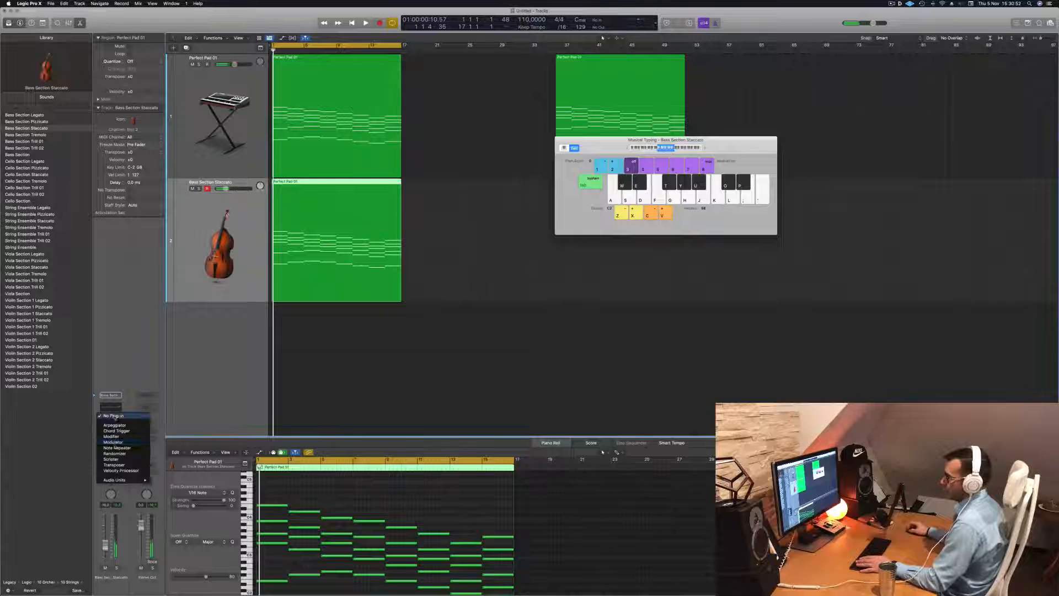
left_click(115, 425)
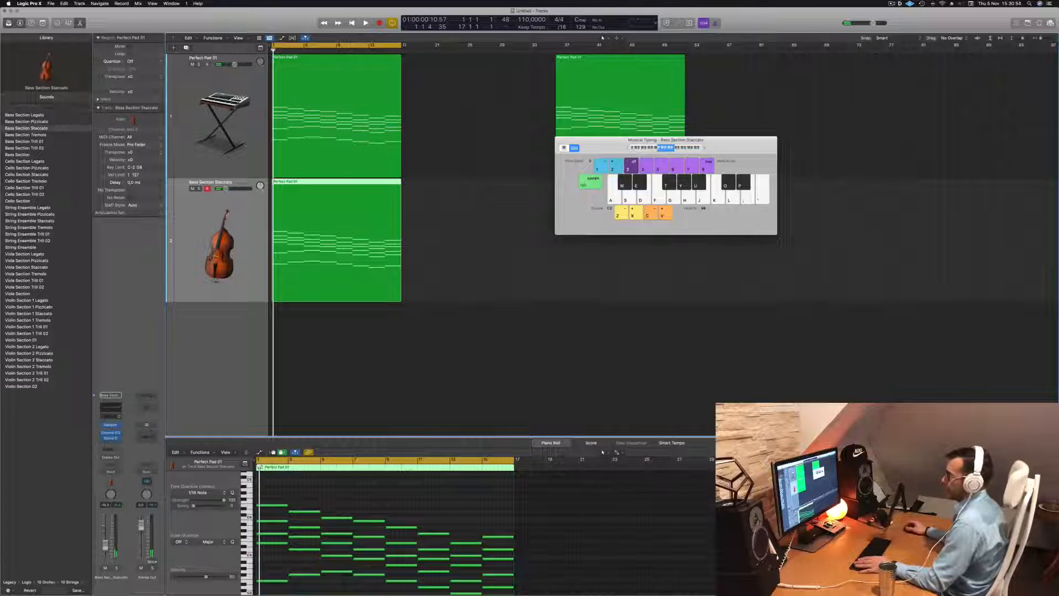
left_click_drag(447, 99, 547, 102)
key("p")
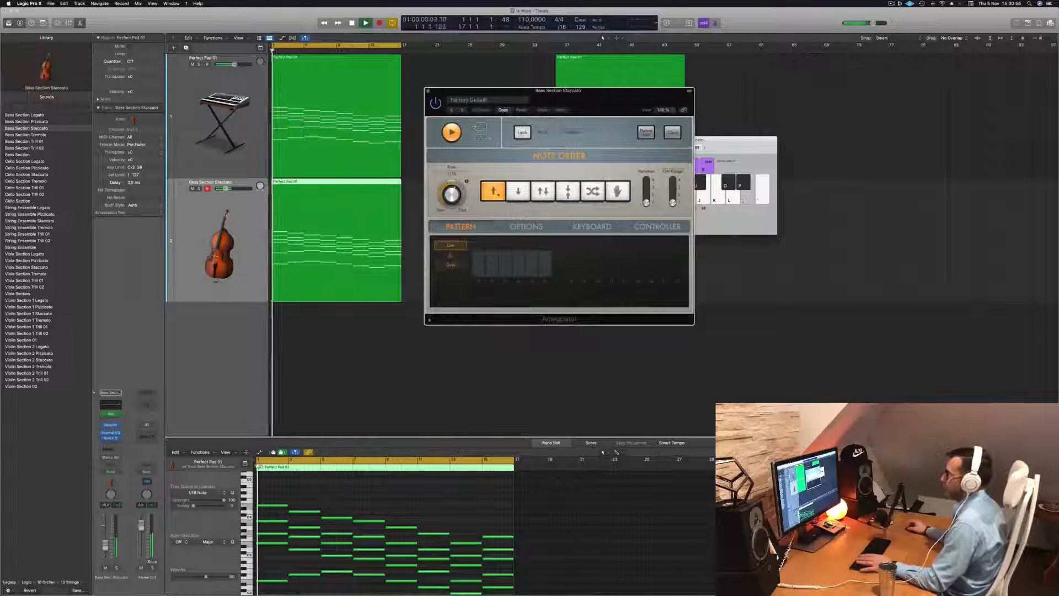
left_click_drag(455, 194, 456, 204)
key("space")
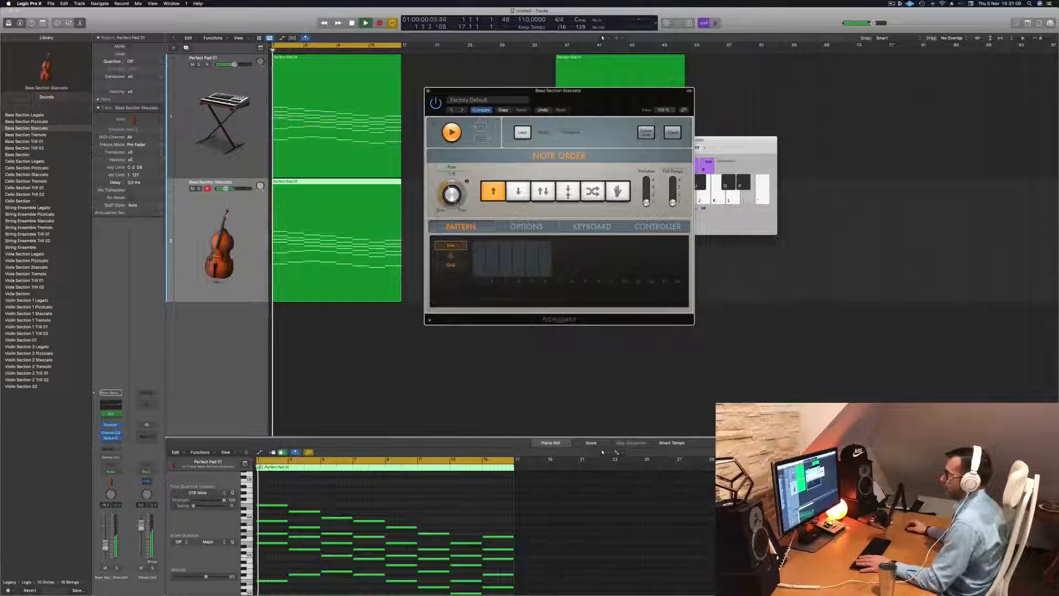
key("space")
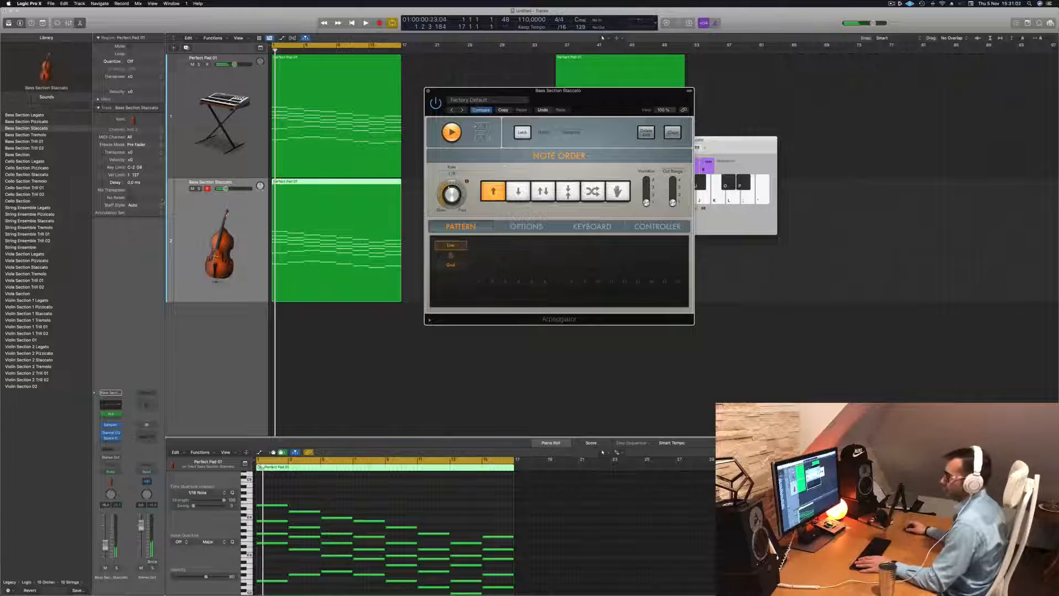
Replace the Arpeggiator with a Note Repeater MIDI effect and audition it
left_click(119, 414)
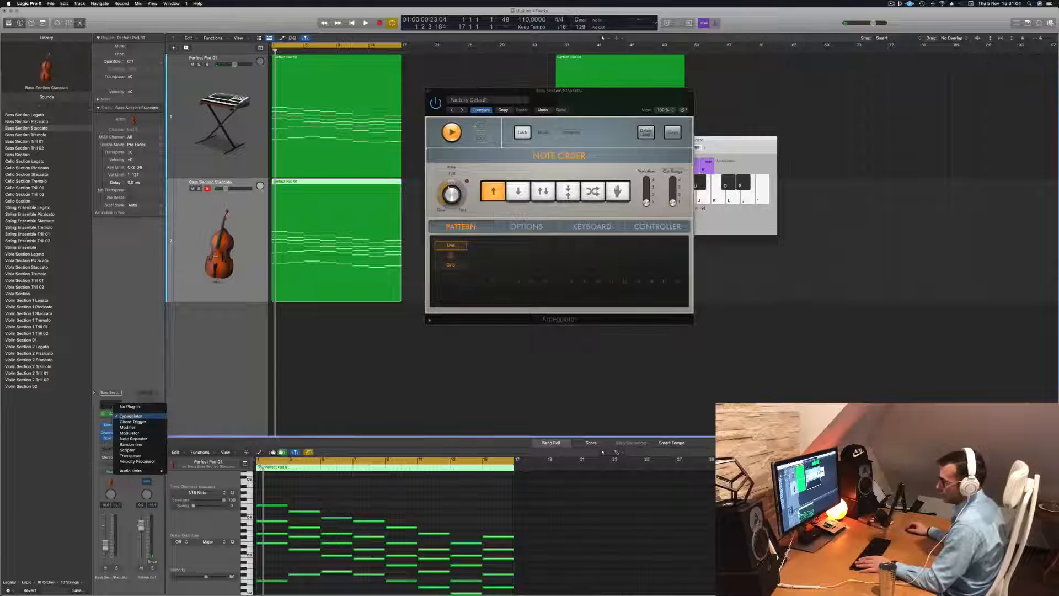
left_click(123, 438)
key("space")
left_click(526, 100)
left_click(521, 95)
left_click_drag(521, 95, 583, 109)
key("space")
key("space")
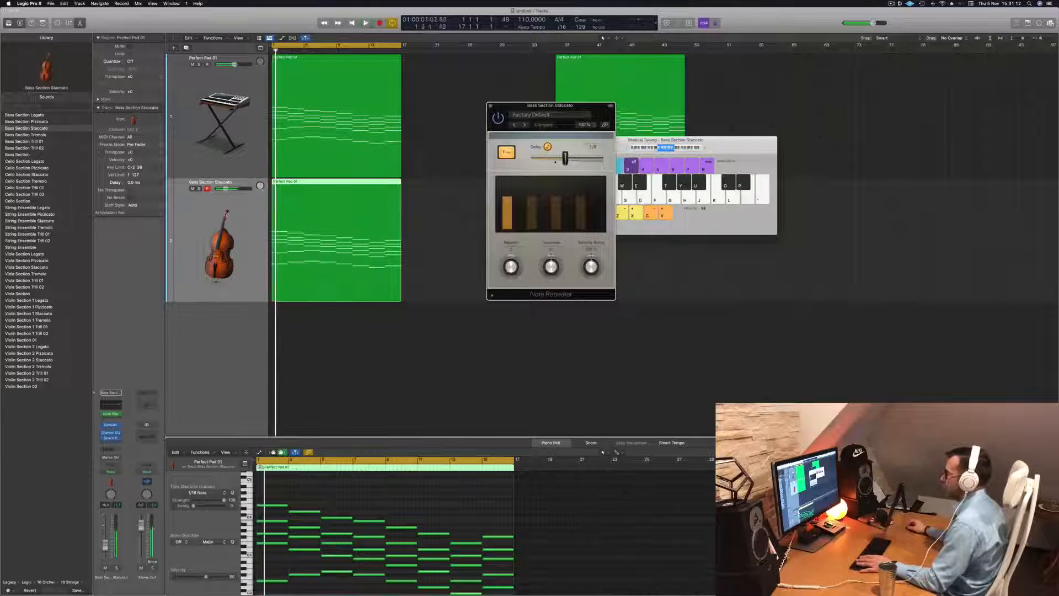
Adjust the Note Repeater's repeats and delay settings, replaying from the start each time
key("space")
key("space")
left_click_drag(509, 271, 515, 256)
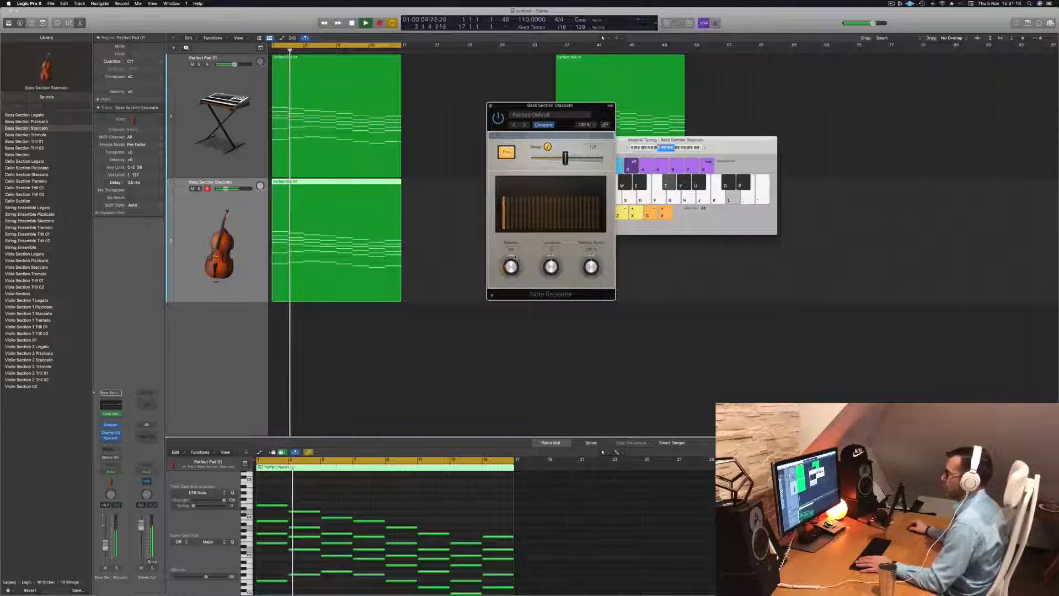
key("Return")
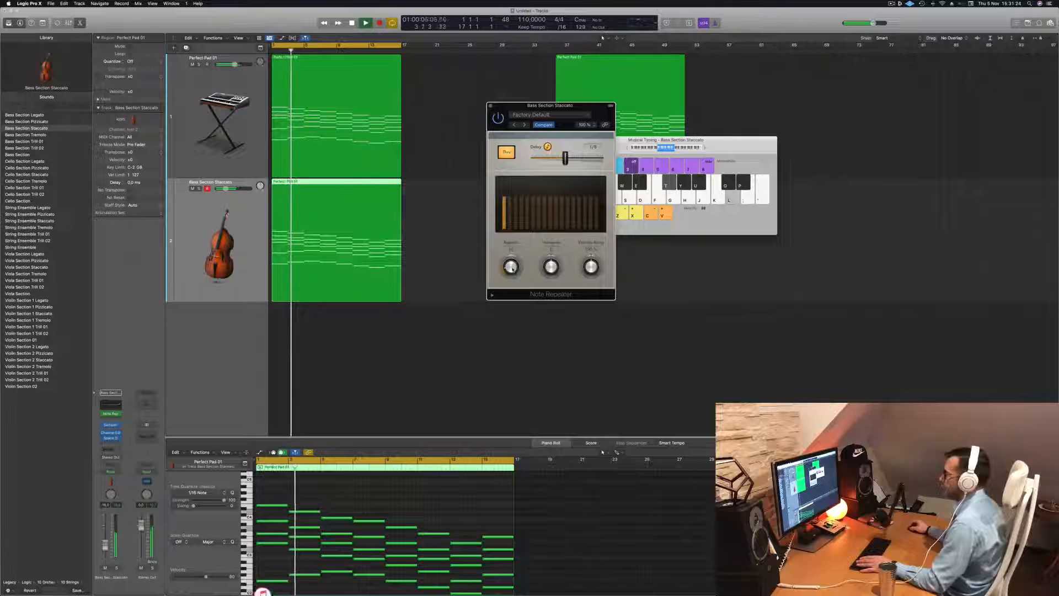
left_click_drag(570, 106, 735, 71)
mouse_move(728, 123)
left_mouse_down()
mouse_move(714, 123)
mouse_move(732, 123)
left_mouse_up()
key("Return")
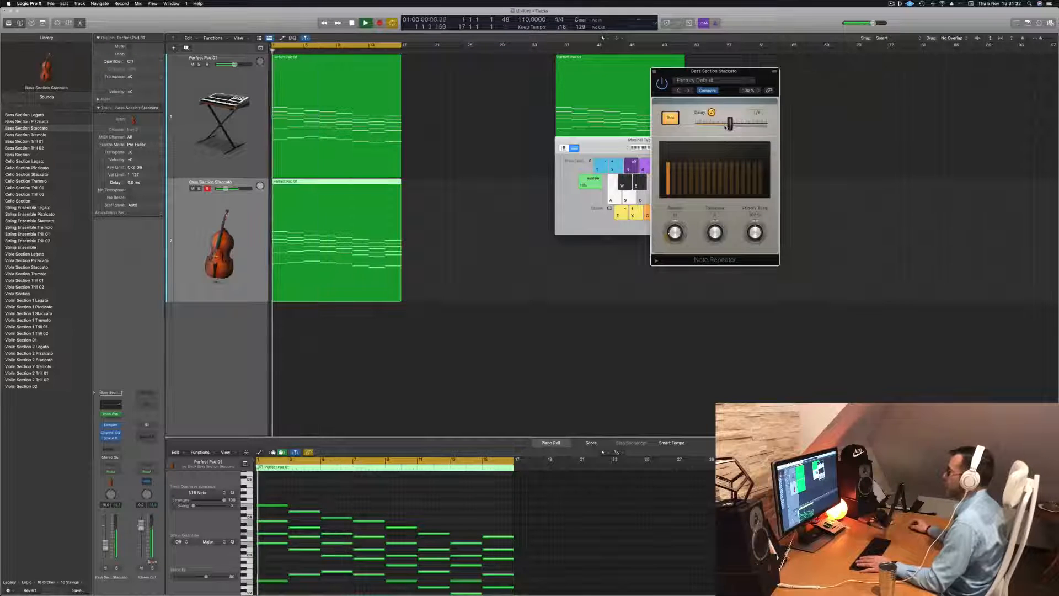
left_click_drag(749, 74, 738, 74)
key("Return")
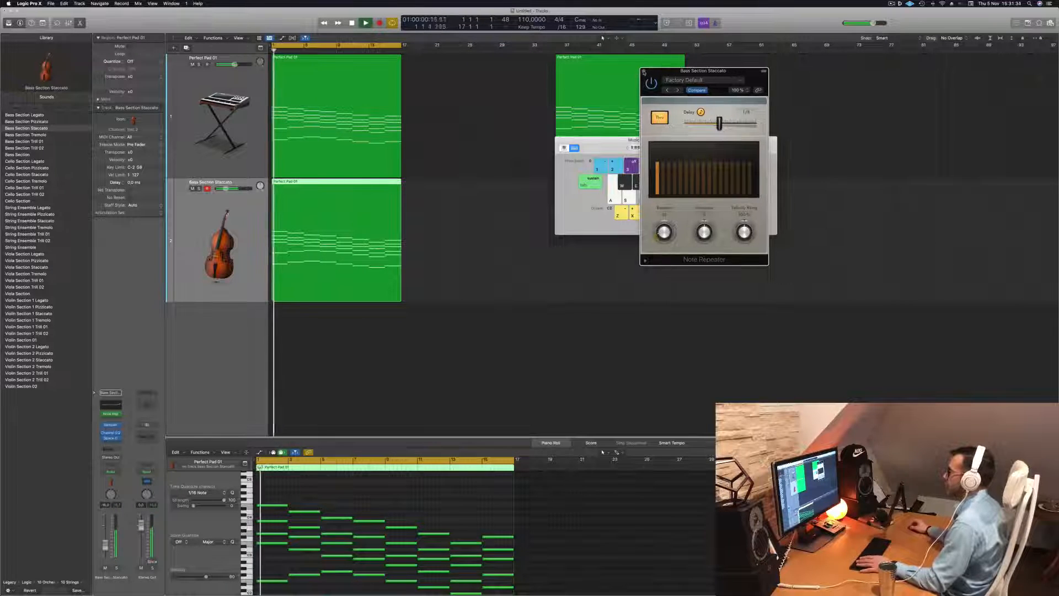
Close the Note Repeater window and move the Musical Typing window aside
left_click(643, 71)
left_click_drag(607, 140, 723, 92)
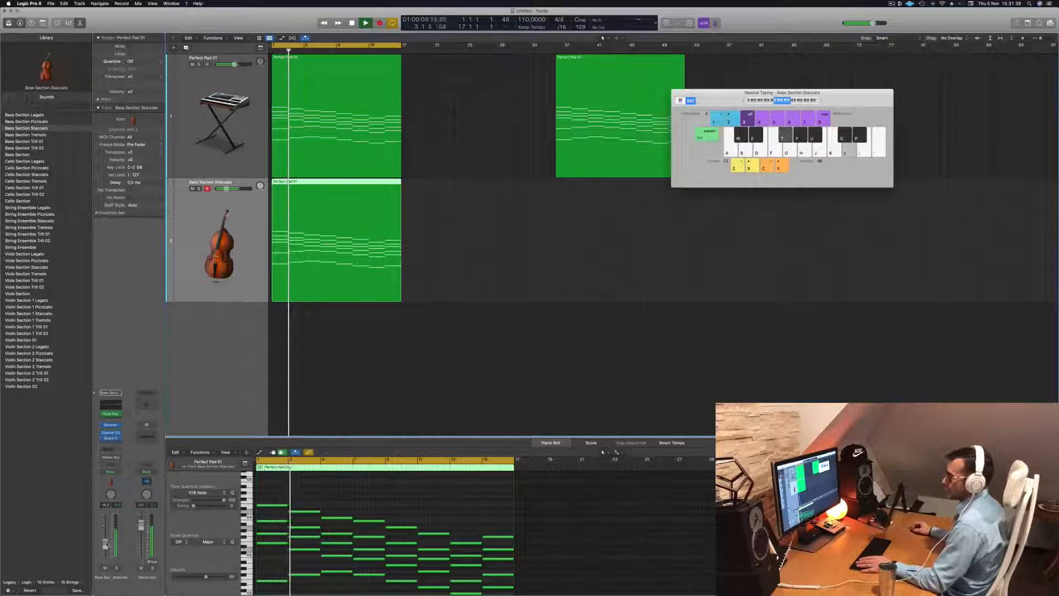
key("Return")
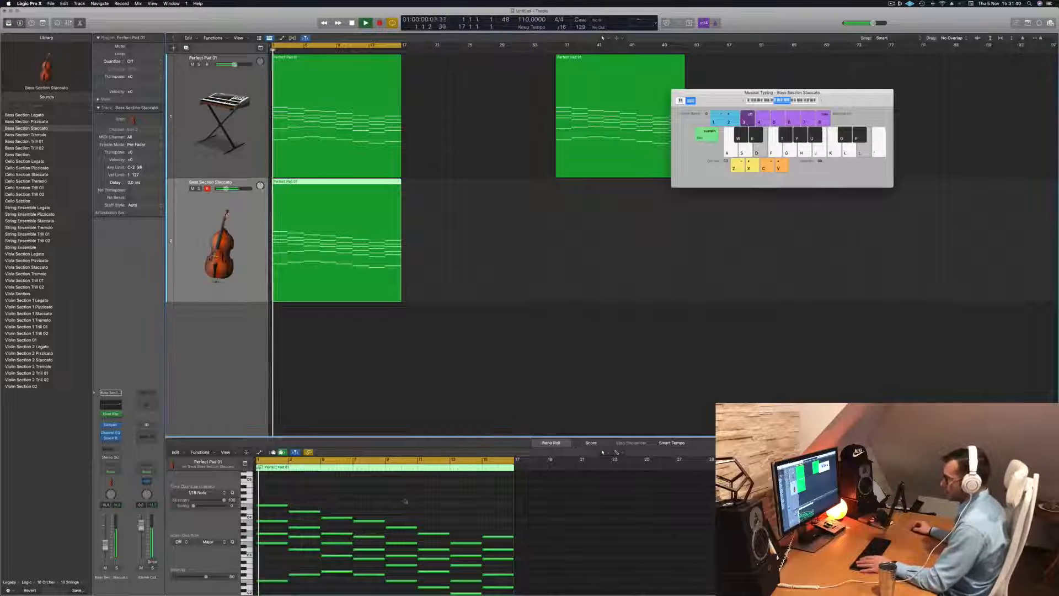
Select and delete the lowest notes of the bass region in the Piano Roll
scroll(366, 509, "down", 2)
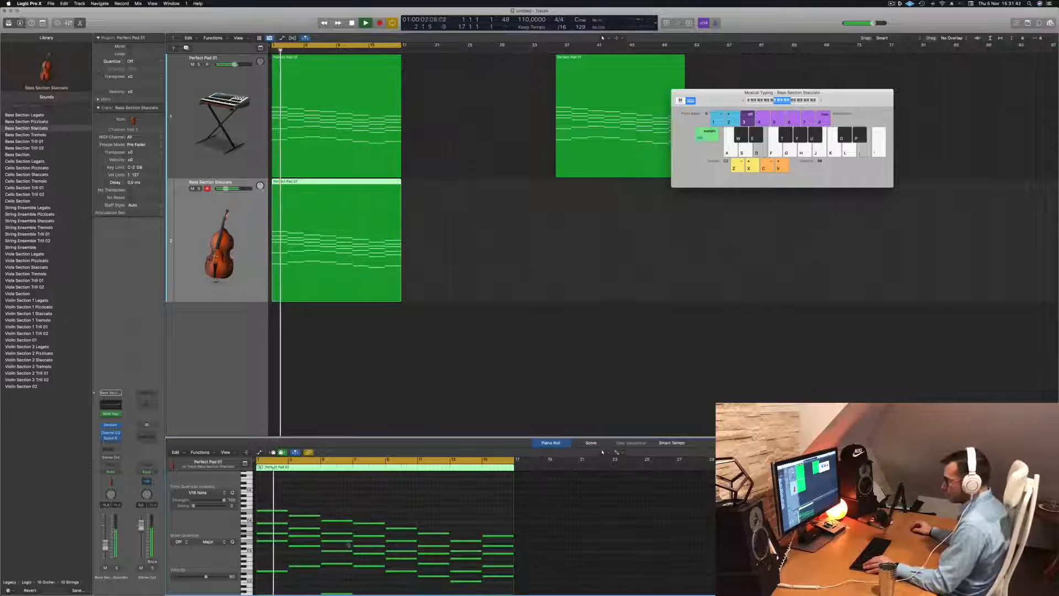
scroll(367, 528, "down", 3)
key("Return")
key("Return")
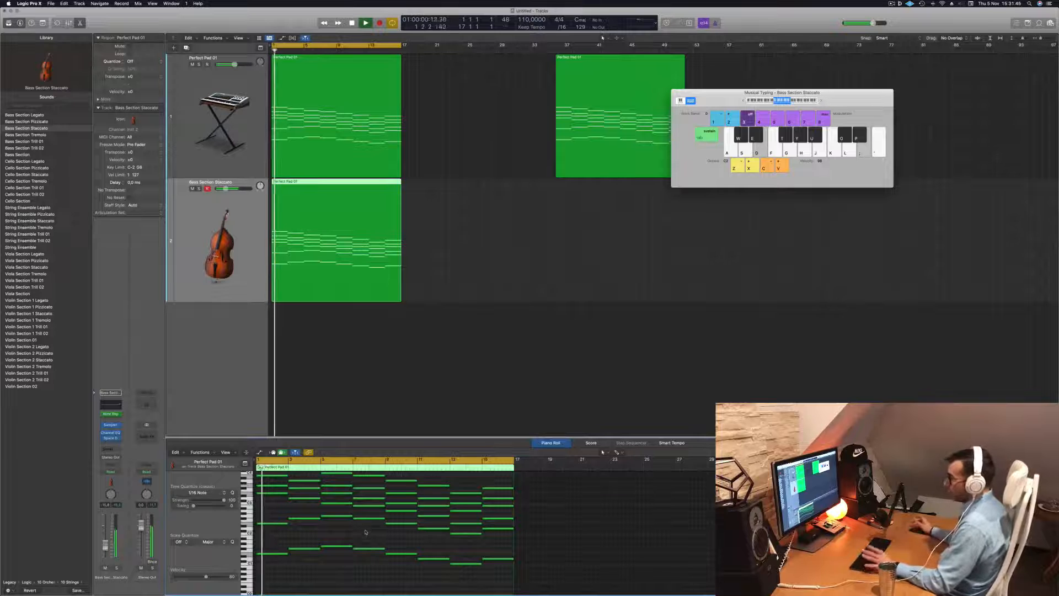
left_click_drag(281, 476, 485, 566)
key("Delete")
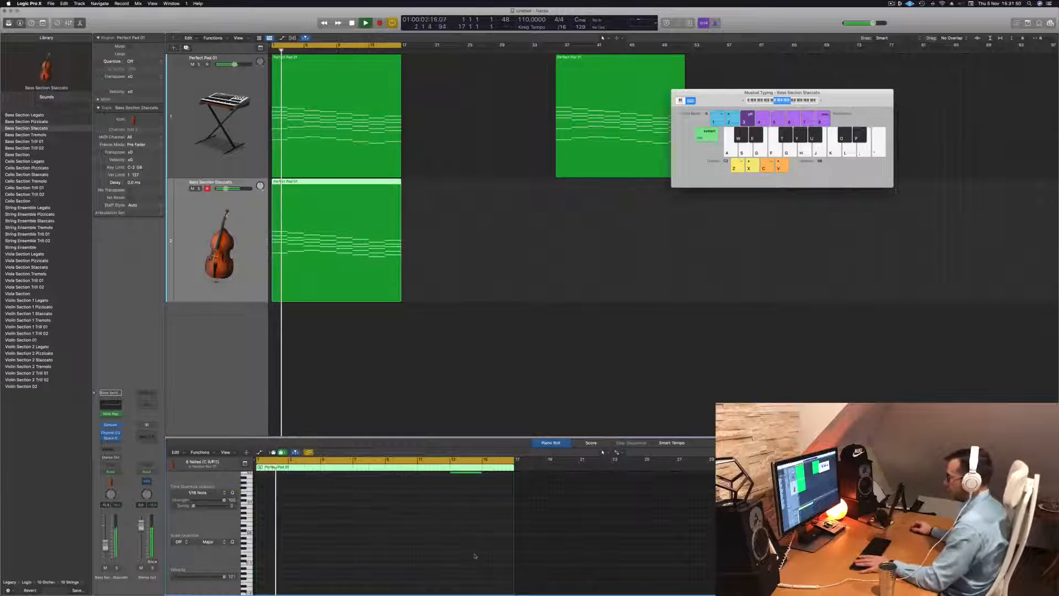
scroll(435, 566, "up", 3)
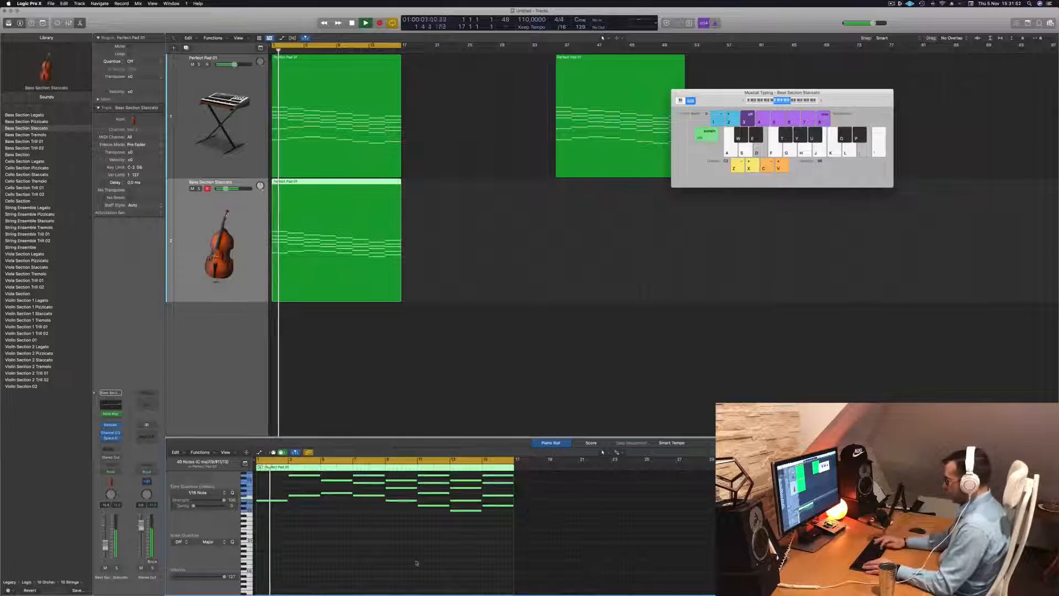
scroll(417, 562, "up", 2)
left_click(230, 289)
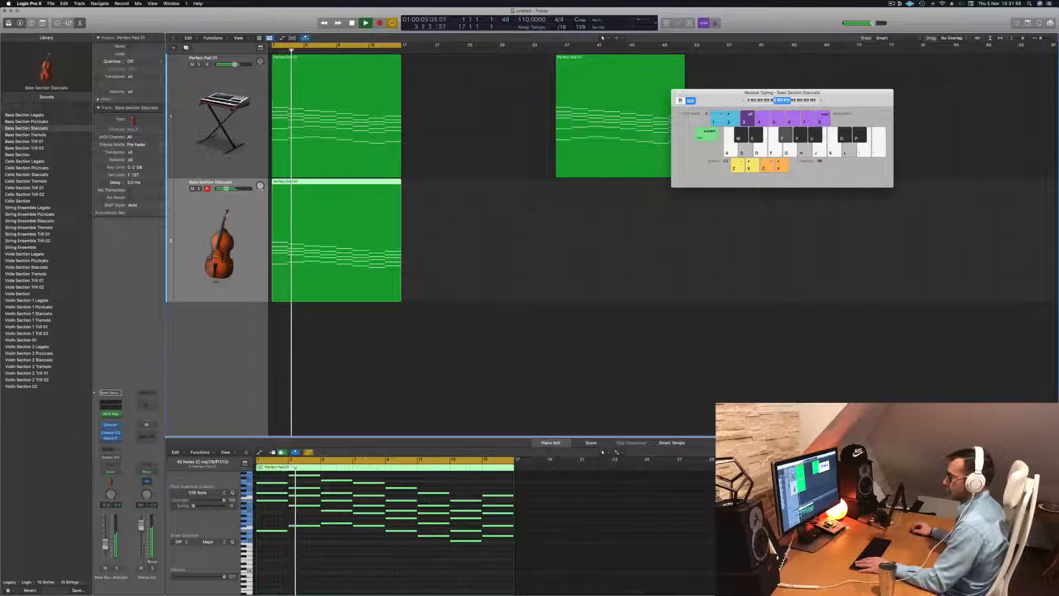
key("Return")
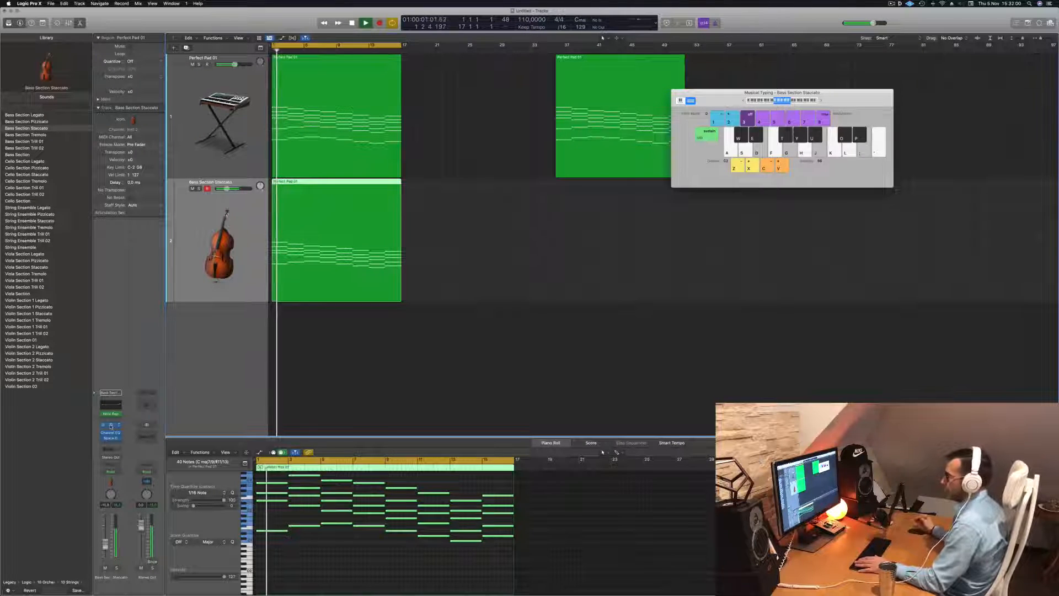
Open the Sampler instrument on the bass track and view its Zone, Mapping and Synth panes
left_click(111, 425)
left_click_drag(649, 86, 578, 94)
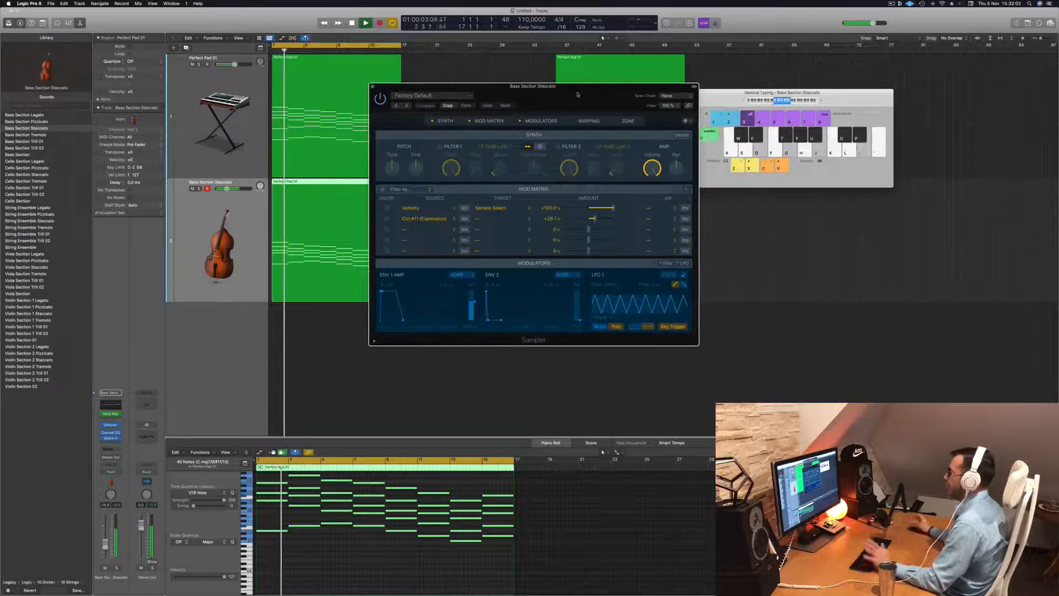
left_click(628, 121)
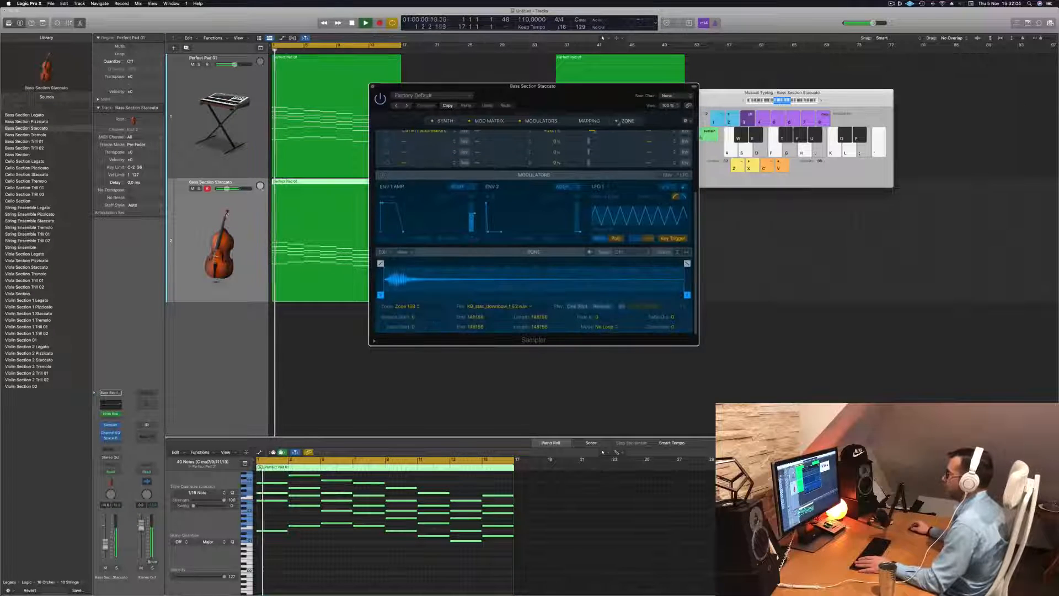
left_click(589, 121)
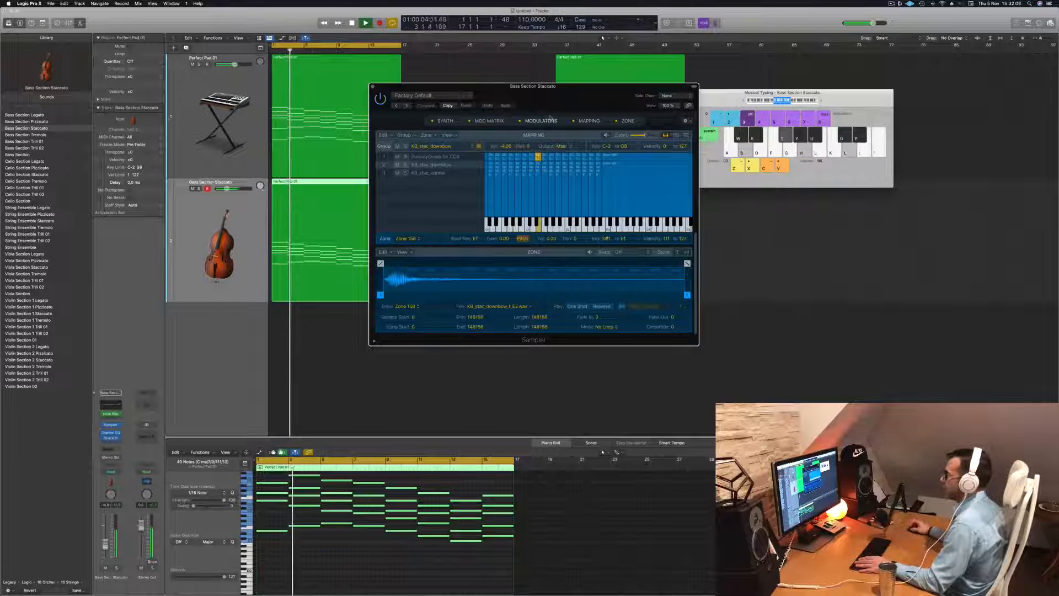
left_click(499, 121)
left_click(500, 120)
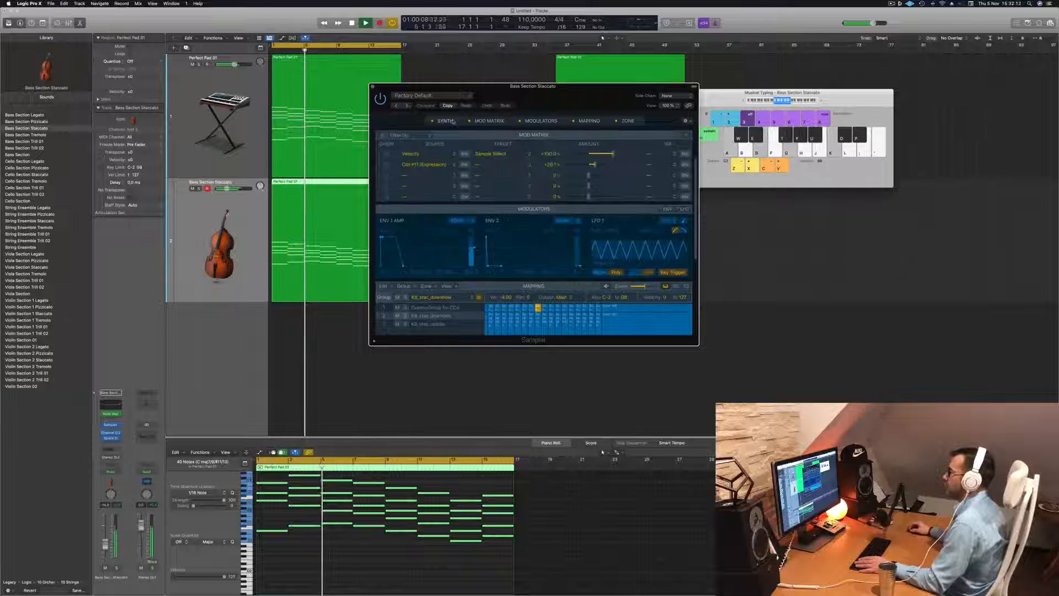
Open the Sampler's Synth pane, switch on Filter 1 and raise its drive knob, replaying from the start
left_click(450, 121)
left_click_drag(563, 104, 549, 103)
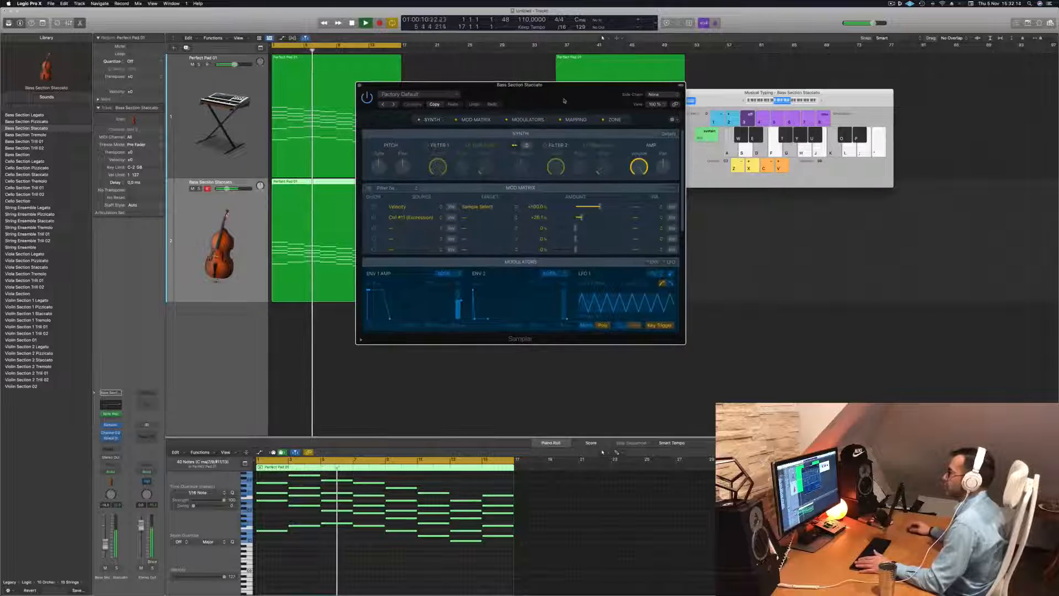
left_click(427, 145)
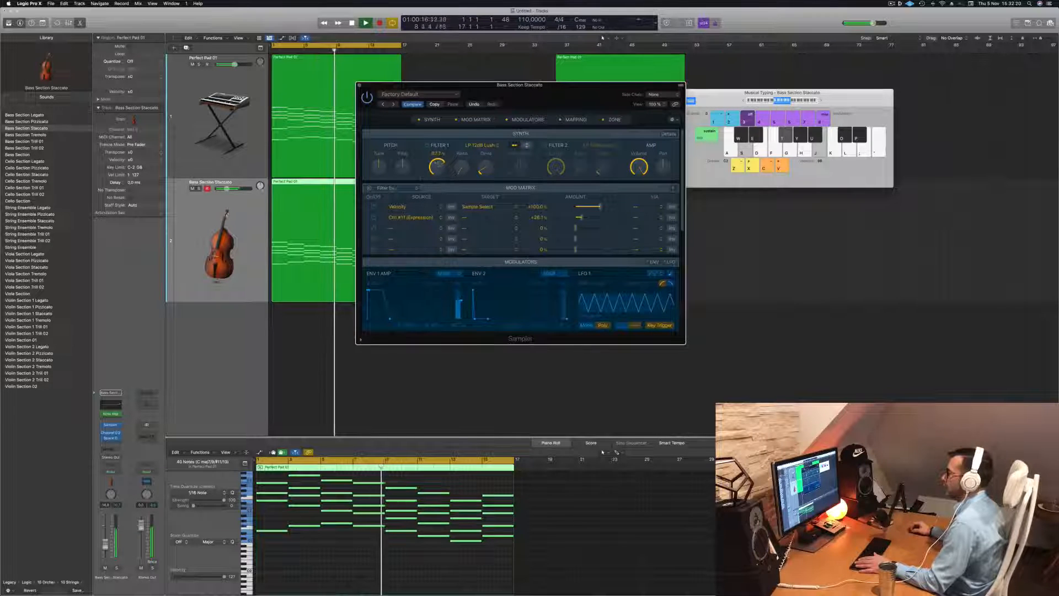
key("Return")
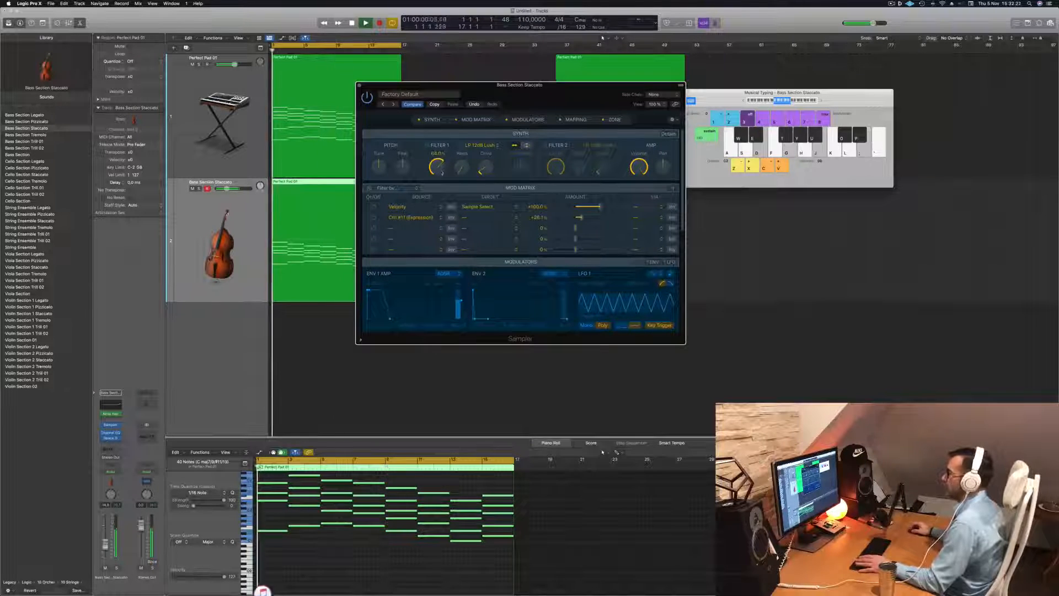
left_click_drag(483, 166, 482, 143)
key("Return")
Lower the bass track's volume slightly and close the Sampler window
left_click_drag(226, 189, 222, 188)
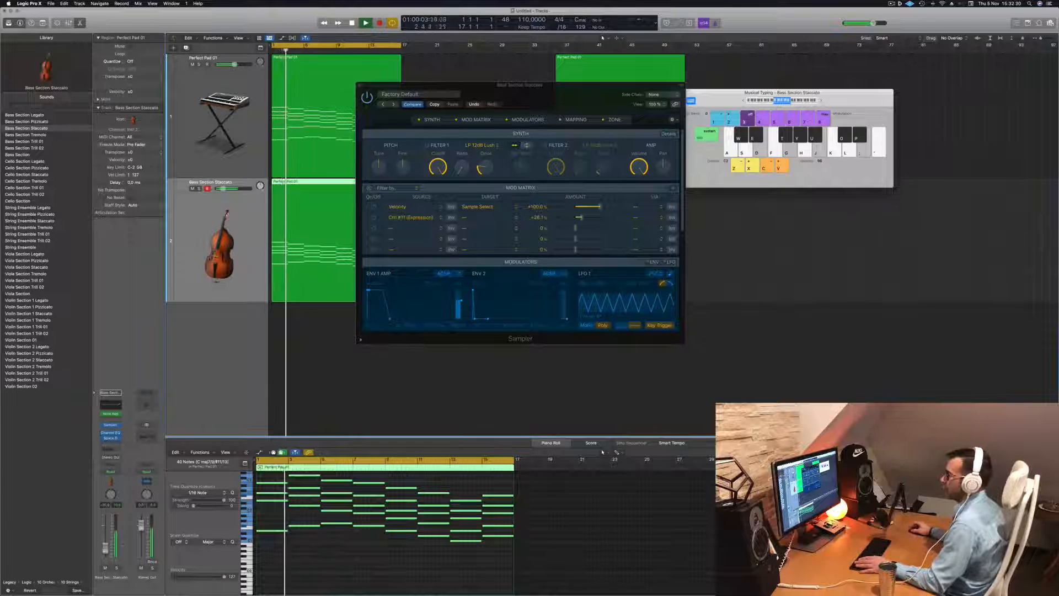
left_click(361, 85)
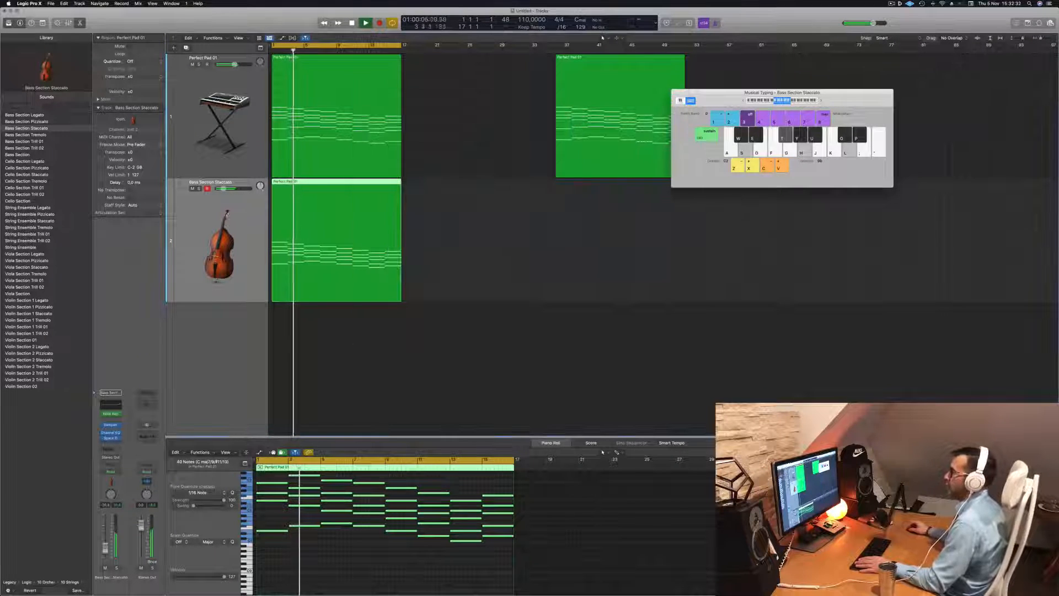
Swap the bass track's patch for Cello Section Staccato and play it back
scroll(291, 290, "left", 3)
scroll(237, 186, "down", 5)
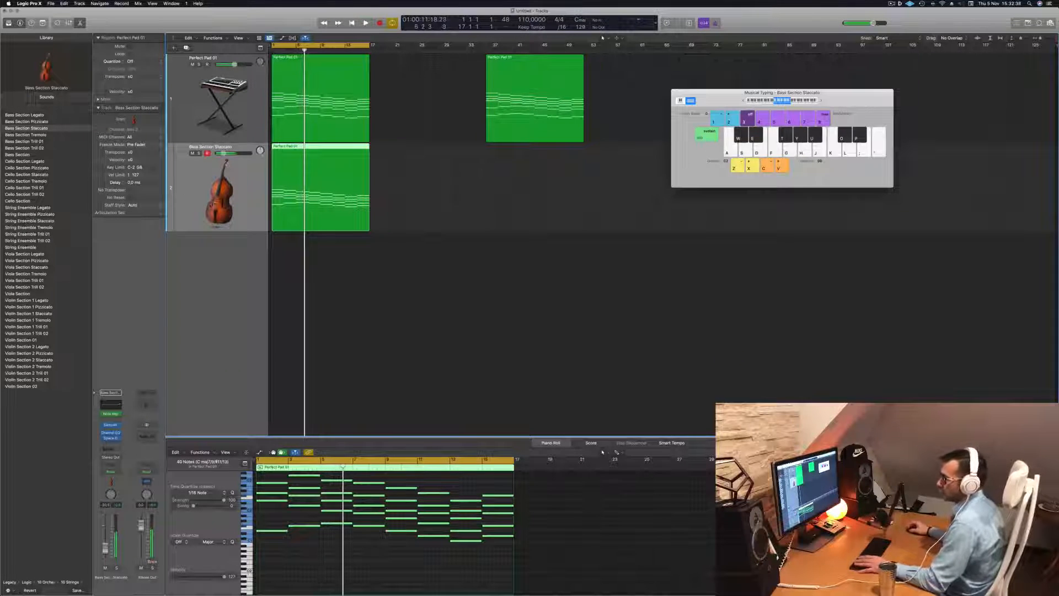
key("Return")
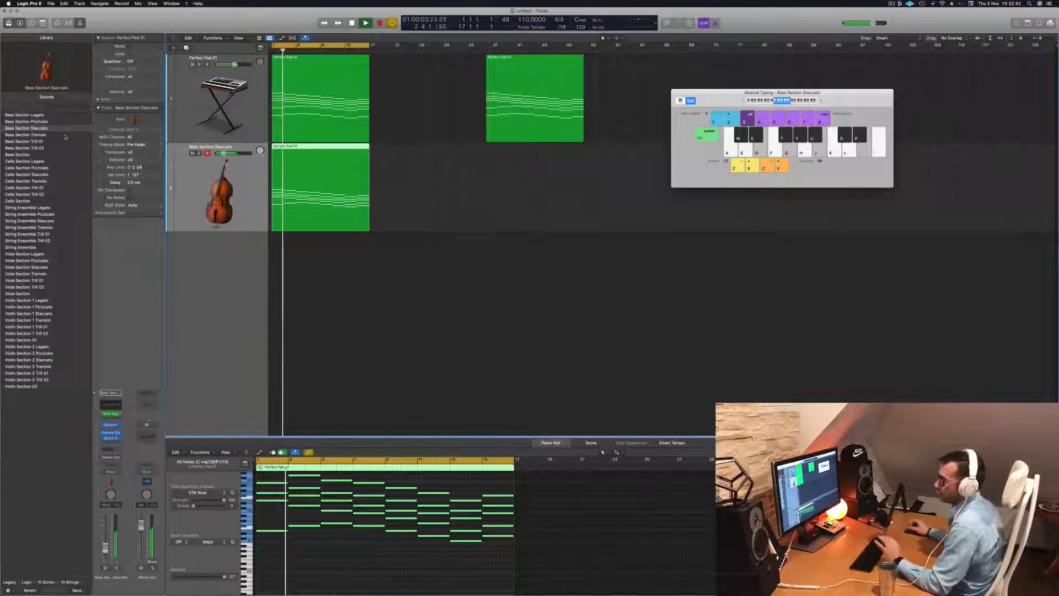
left_click(17, 174)
key("space")
key("space")
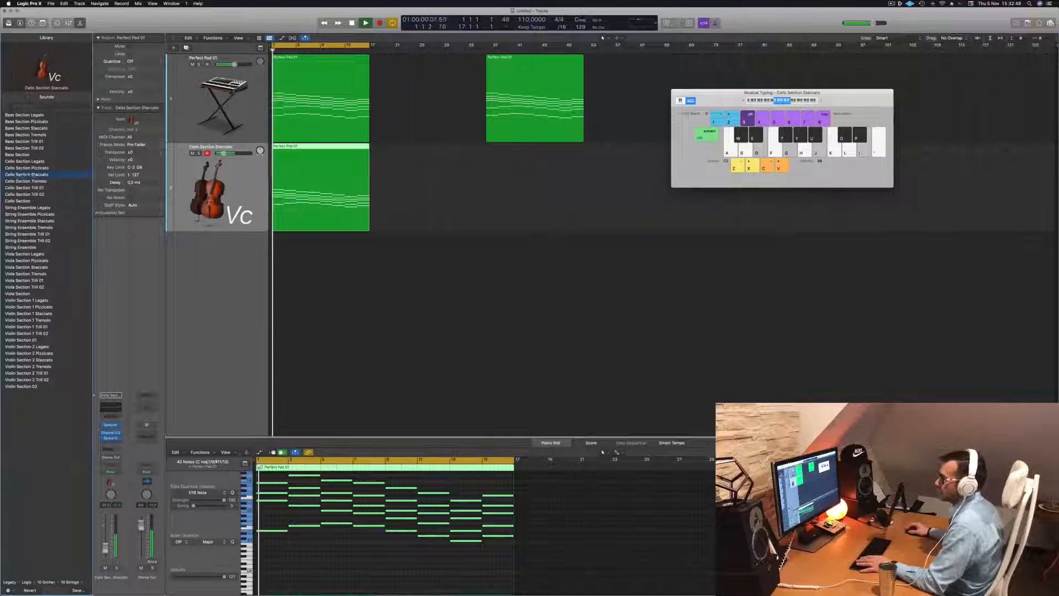
key("space")
Insert a Note Repeater MIDI effect on the cello track and raise its repeats
left_click(118, 416)
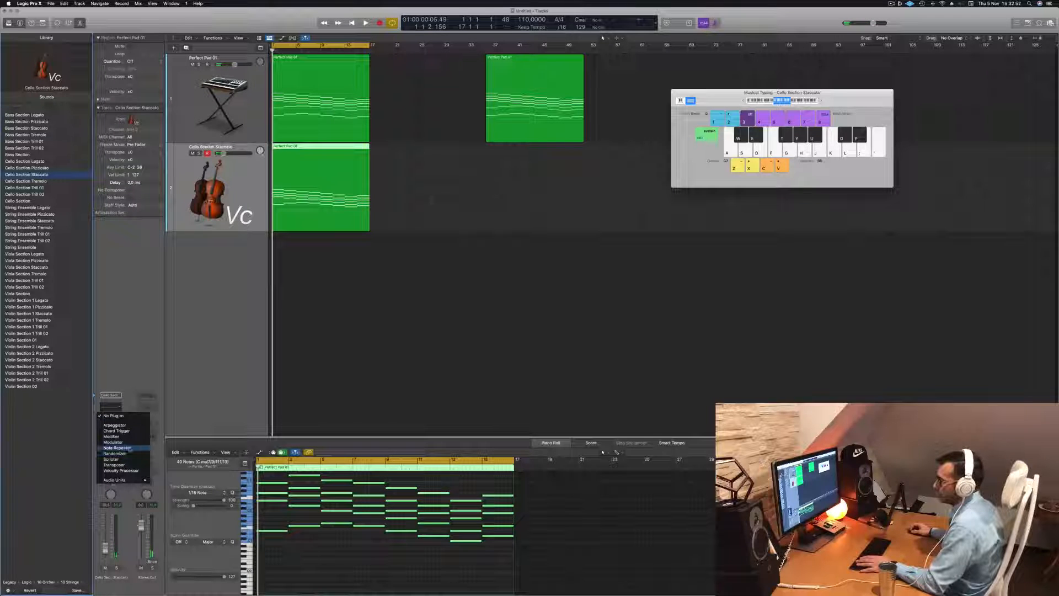
left_click(114, 425)
key("space")
left_click_drag(349, 249, 348, 223)
key("space")
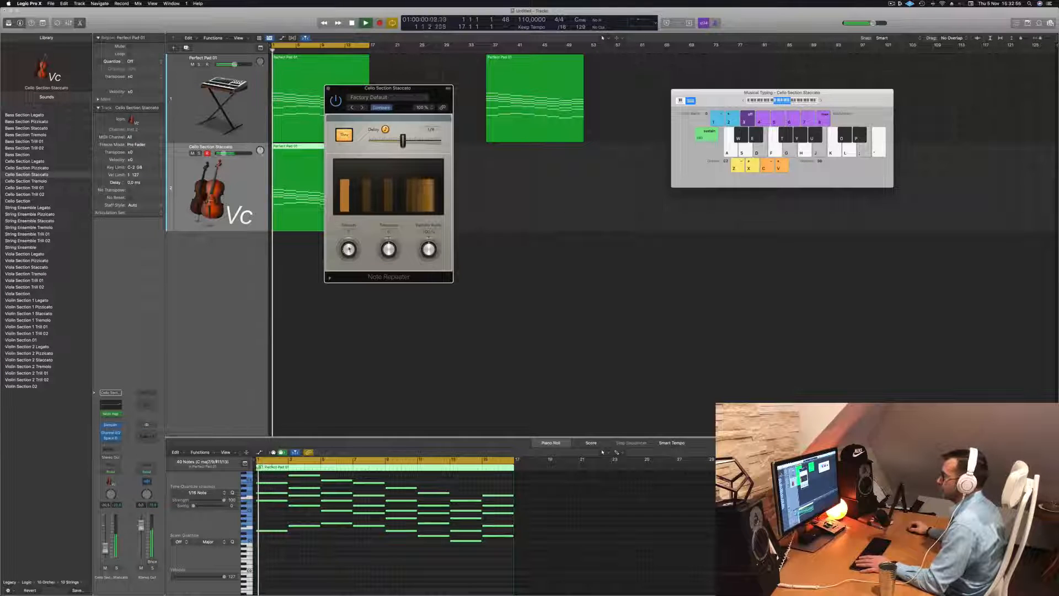
Lower the Note Repeater's repeats slightly while auditioning the cello part
key("space")
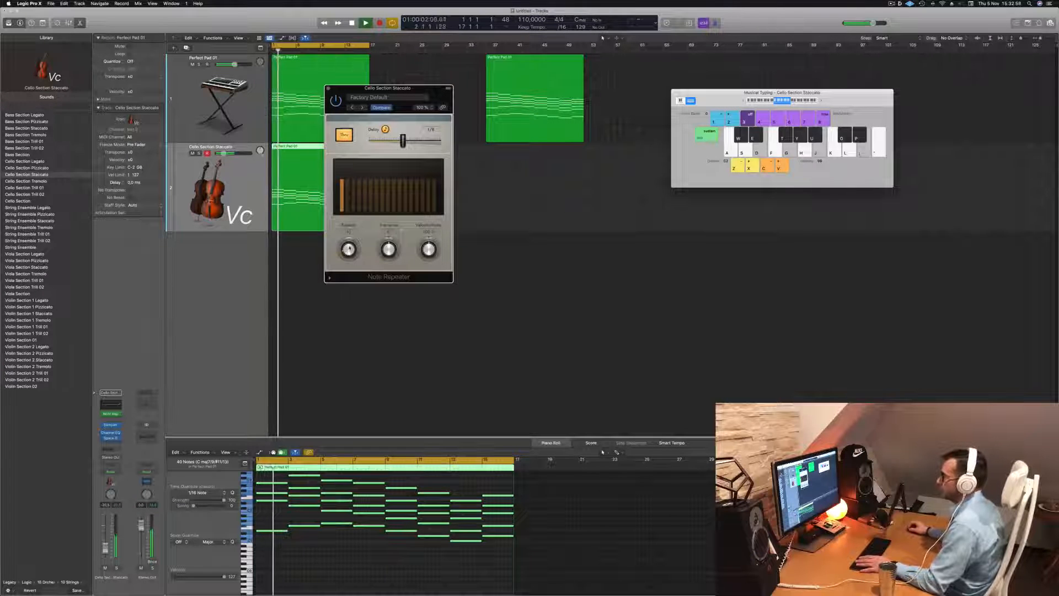
key("space")
key("space")
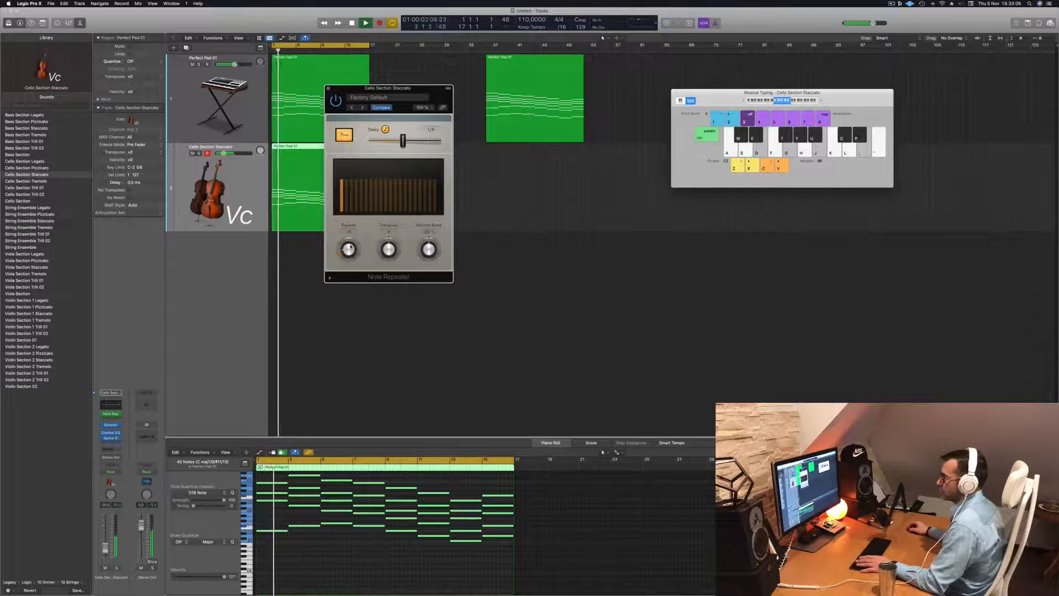
key("space")
key("space")
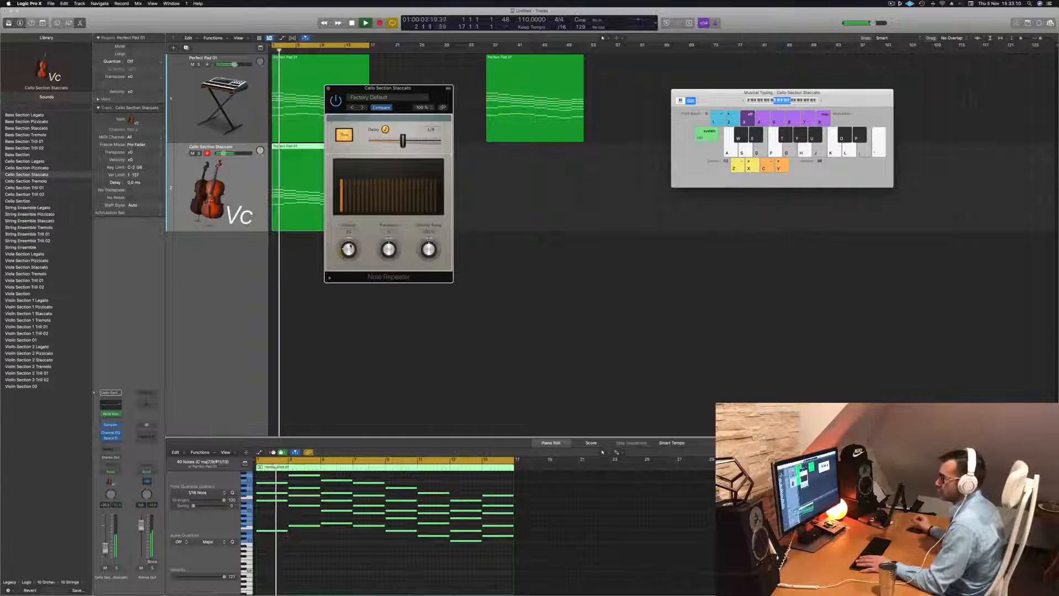
key("space")
key("space")
left_click_drag(350, 246, 351, 251)
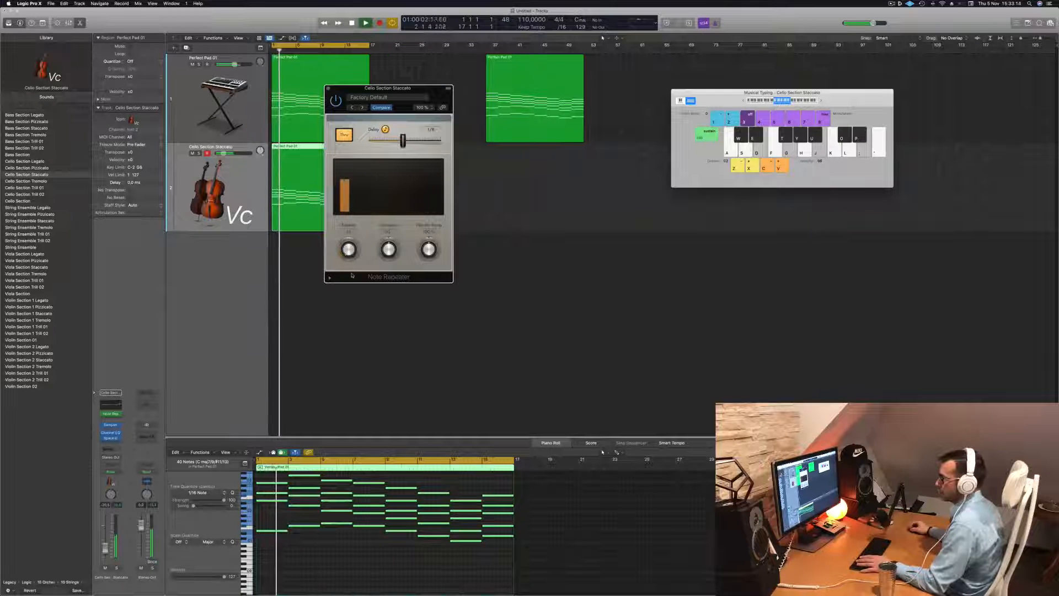
Adjust the Note Repeater's velocity ramp, replaying from the start
key("space")
key("space")
key("space")
key("space")
scroll(349, 251, "up", 10)
key("space")
key("space")
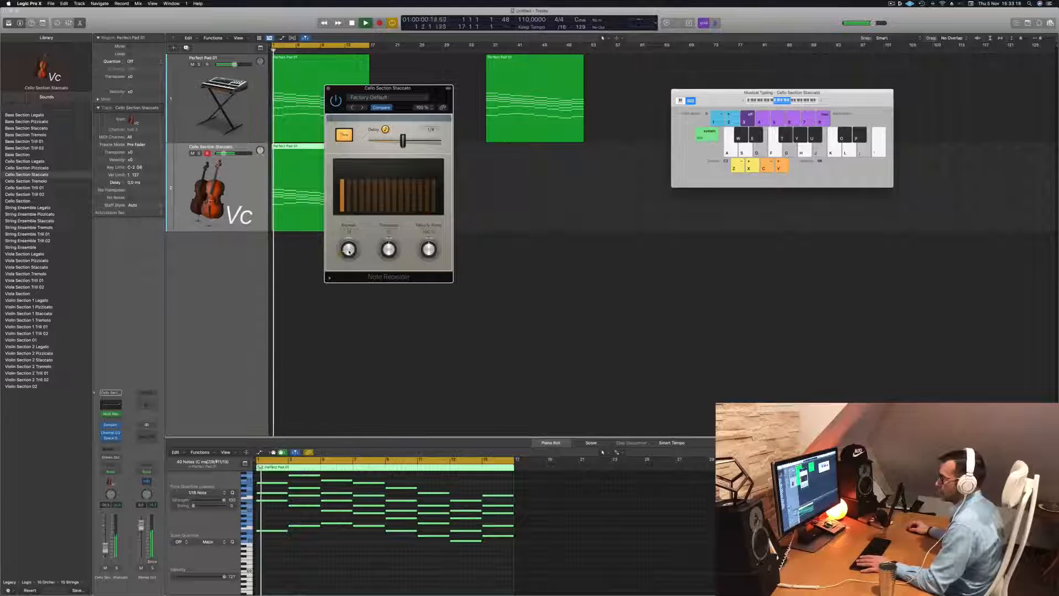
left_click_drag(429, 244, 428, 250)
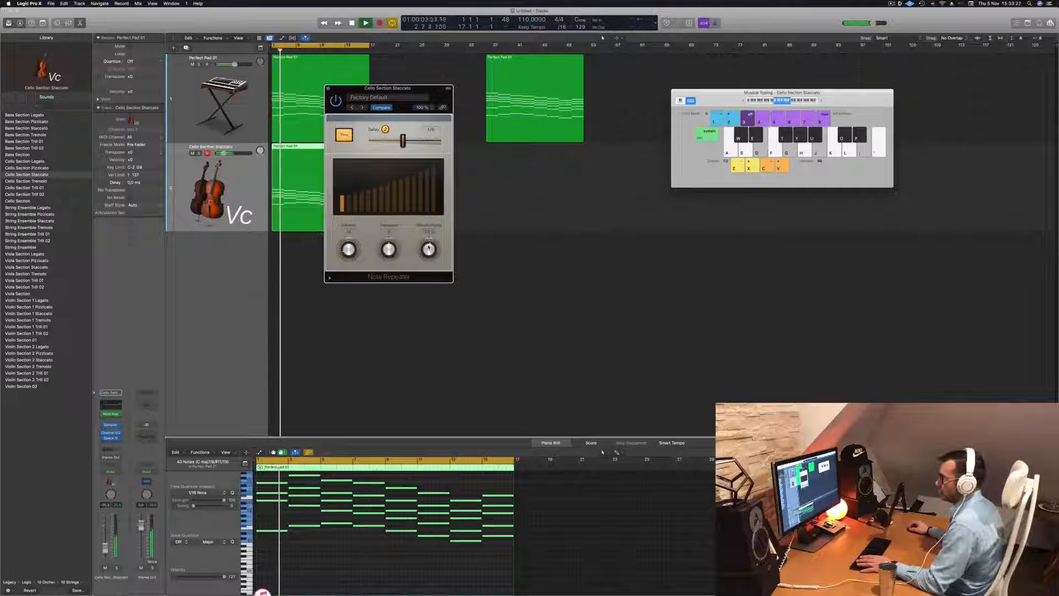
Move the Note Repeater window aside and audition the cello part from the start several times
key("space")
key("space")
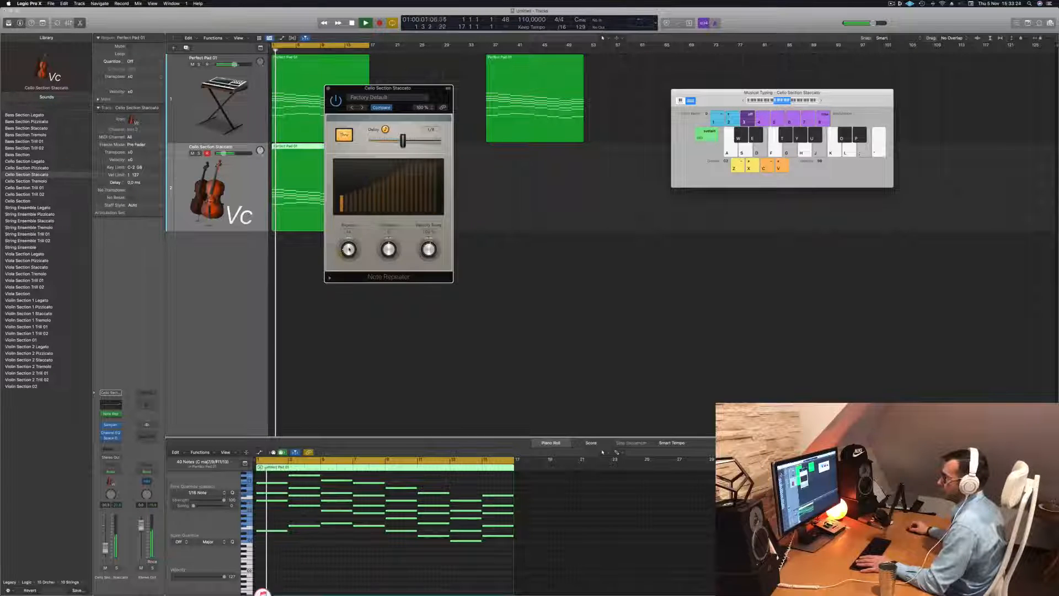
key("space")
key("space")
left_click_drag(412, 90, 629, 85)
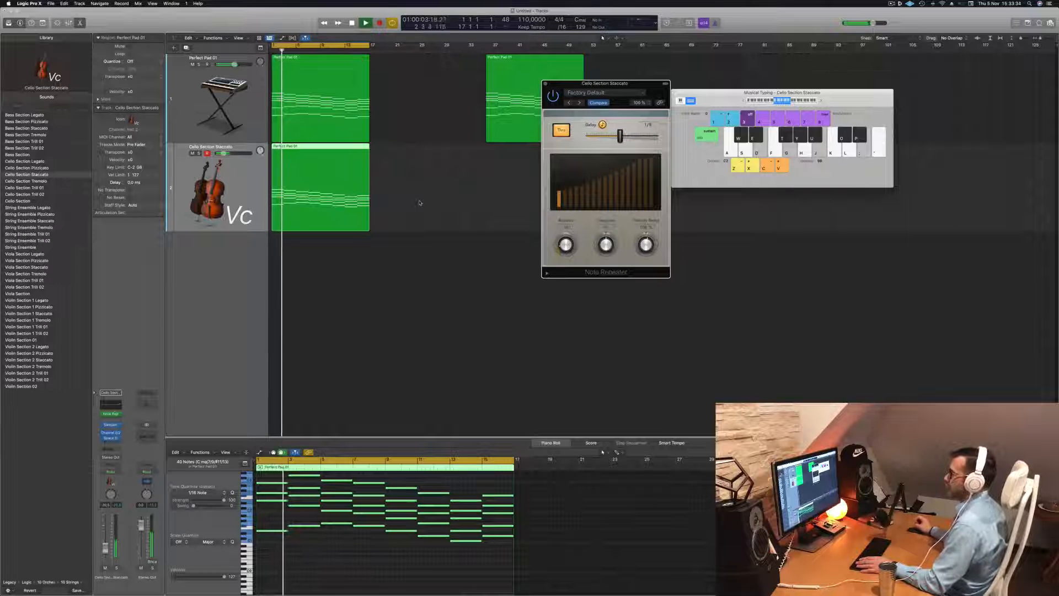
scroll(368, 541, "up", 5)
key("space")
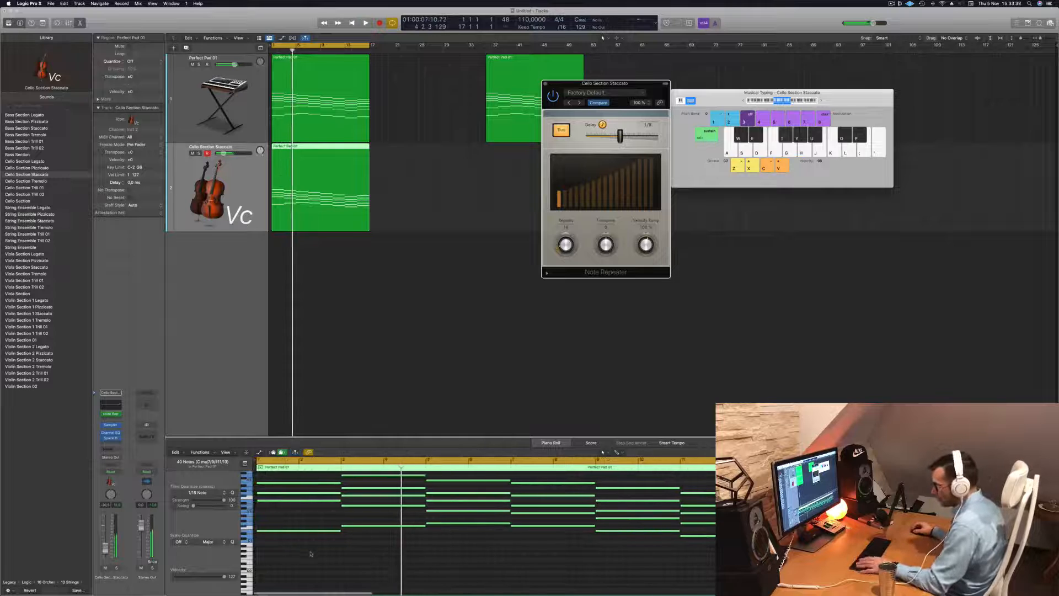
key("Return")
key("space")
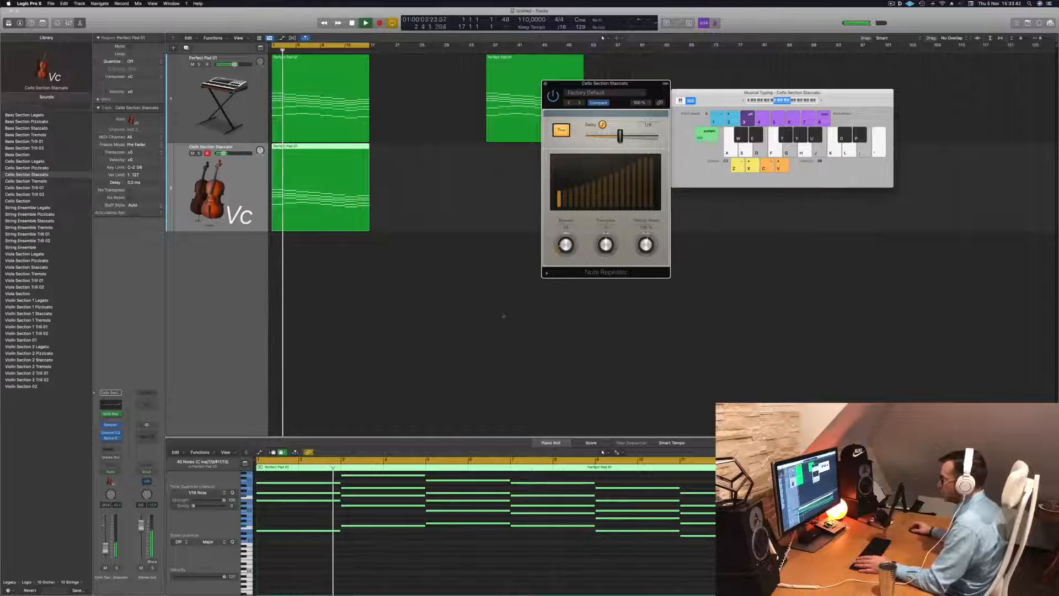
key("Return")
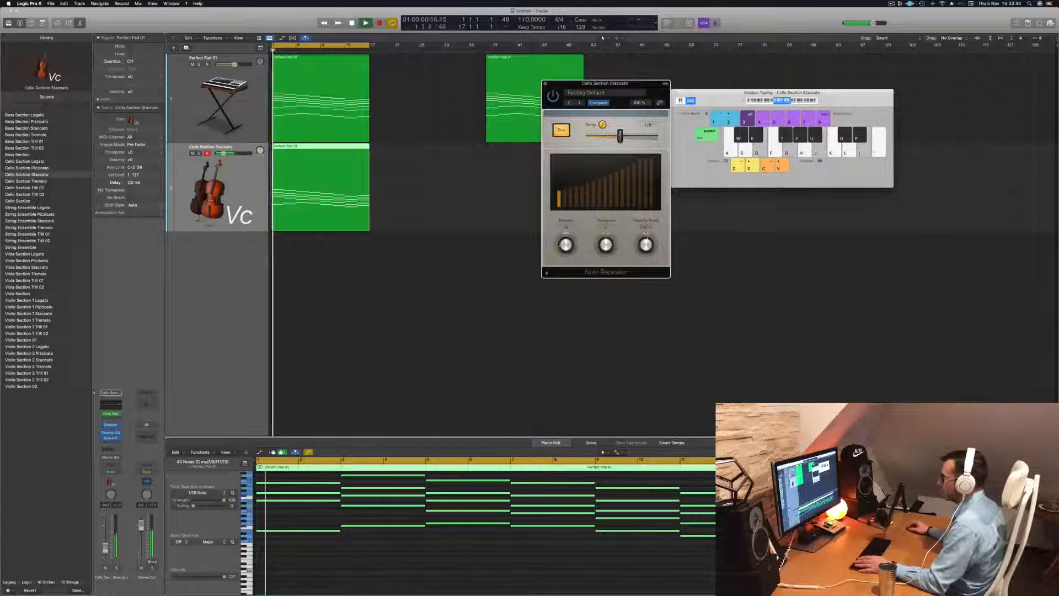
Adjust the Note Repeater's delay, switch off its Sync and close the plug-in window
left_click(602, 125)
key("Return")
left_click(603, 125)
key("Return")
left_click(559, 131)
key("Return")
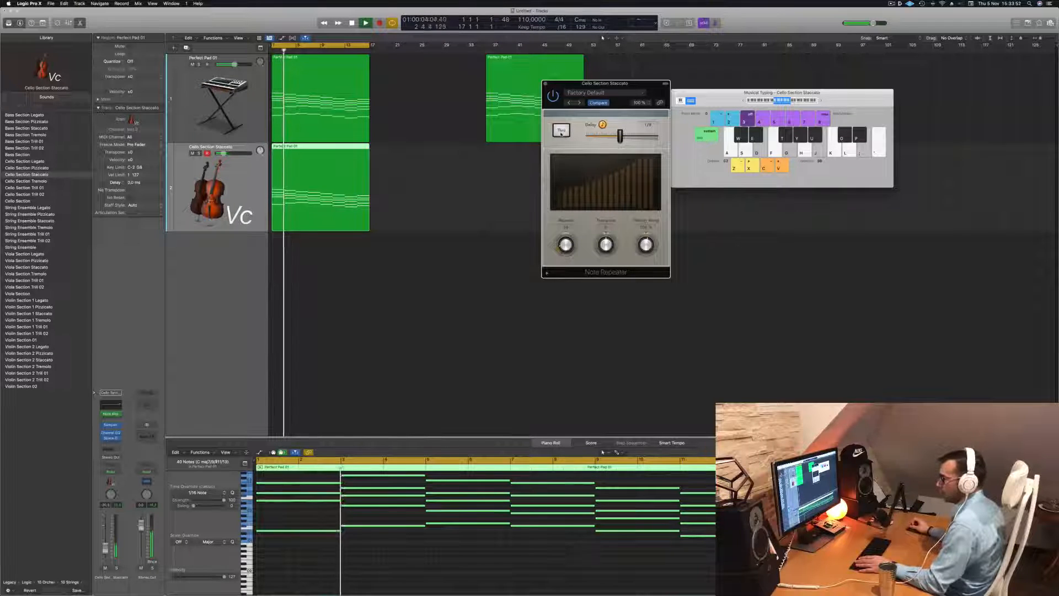
key("space")
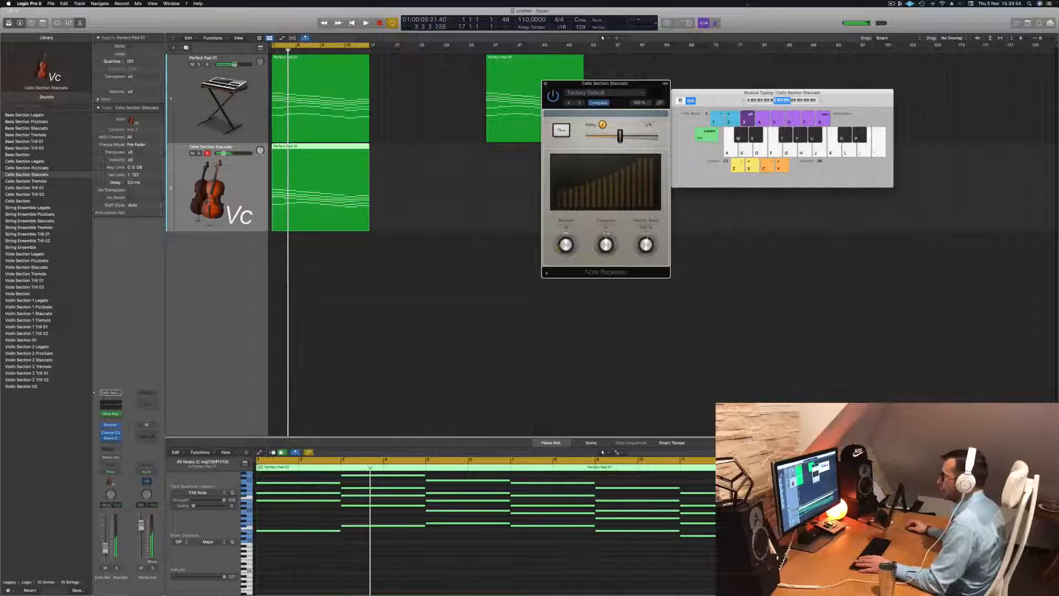
left_click(545, 84)
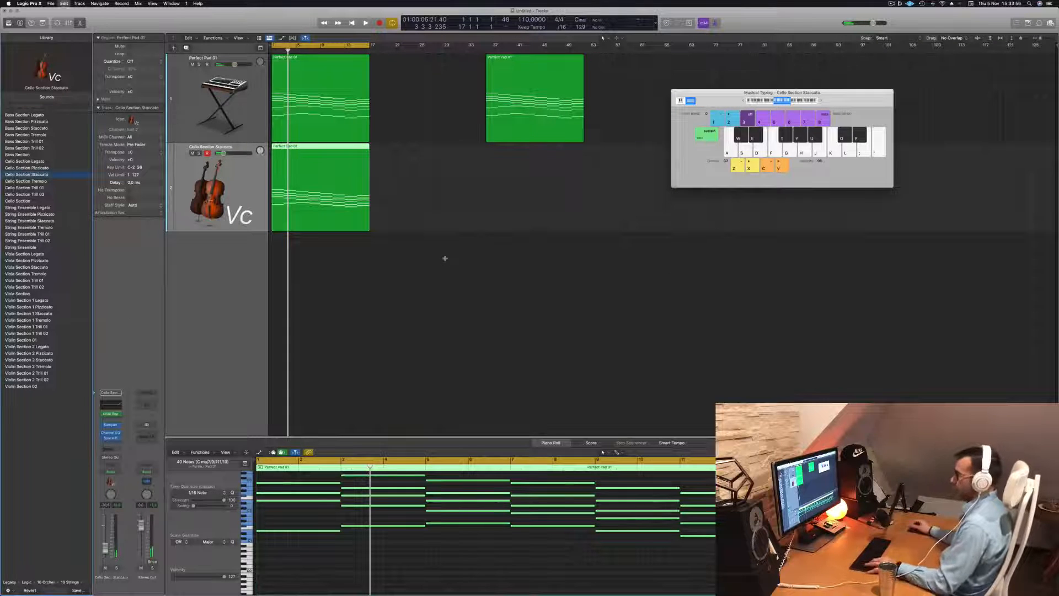
Undo the last two changes, then unmute the bass track and play it
key("super+z")
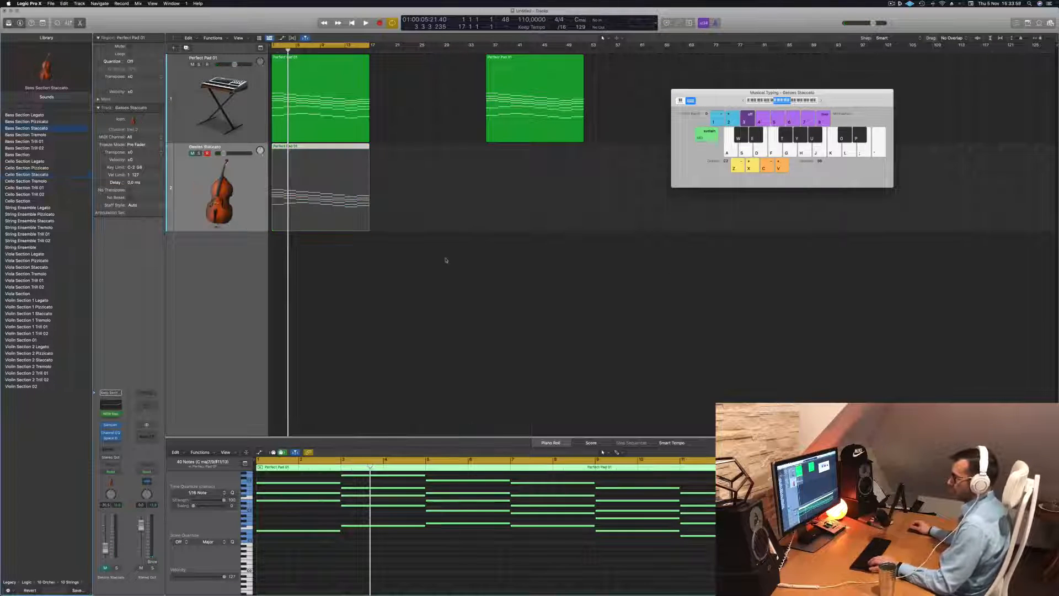
key("super+z")
key("space")
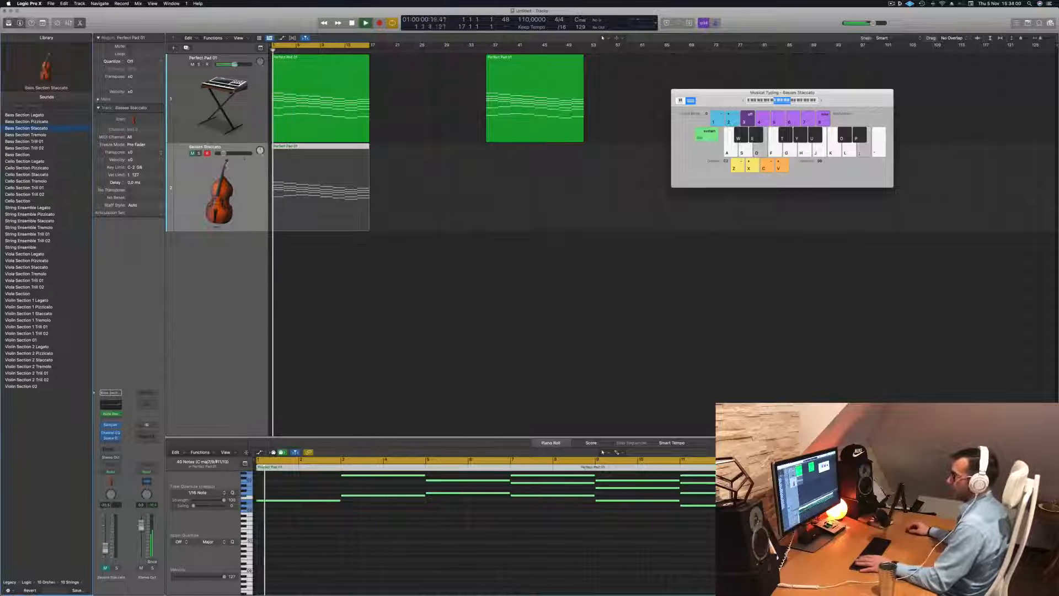
left_click(192, 153)
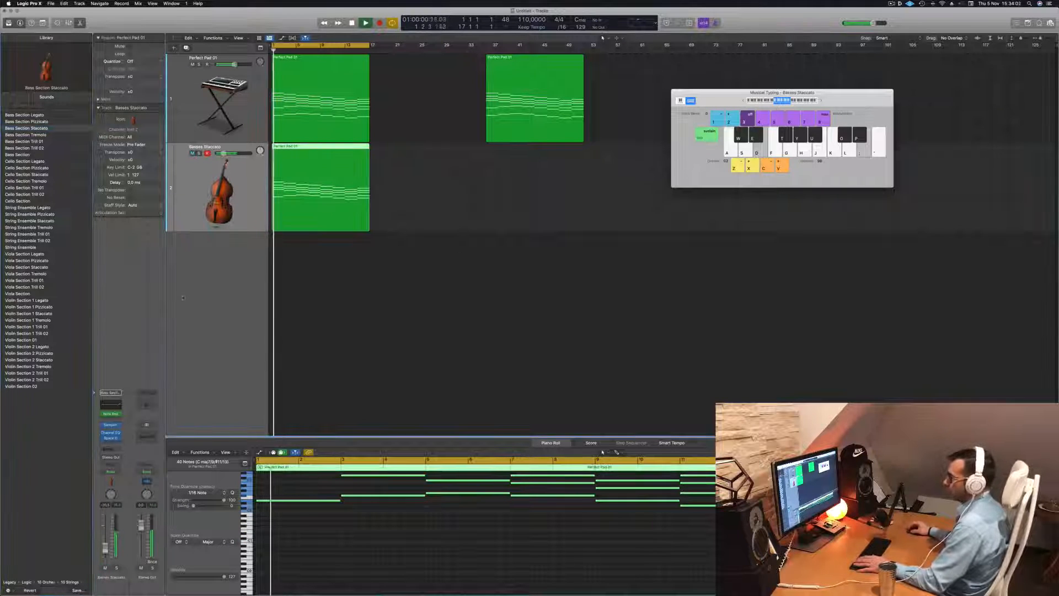
Reopen the bass track's Note Repeater and move its window, replaying from the start
left_click(111, 424)
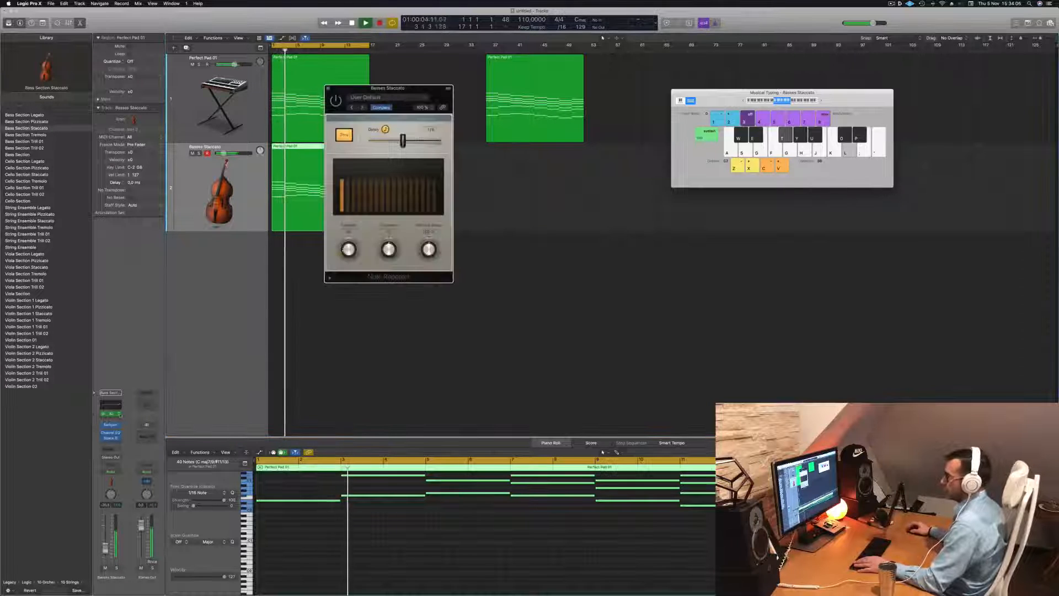
left_click_drag(444, 97, 514, 115)
key("Return")
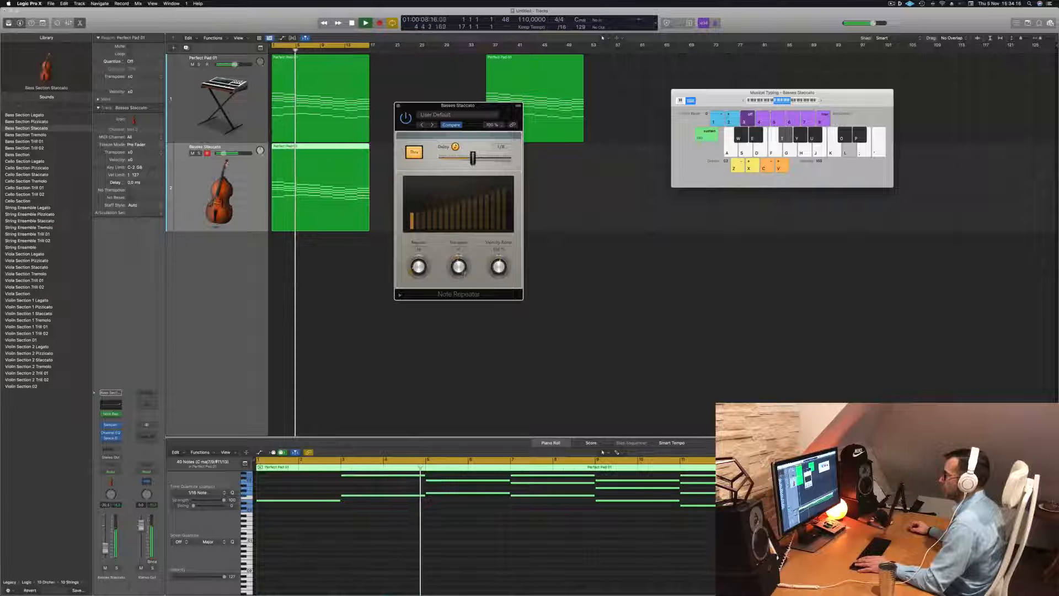
key("Return")
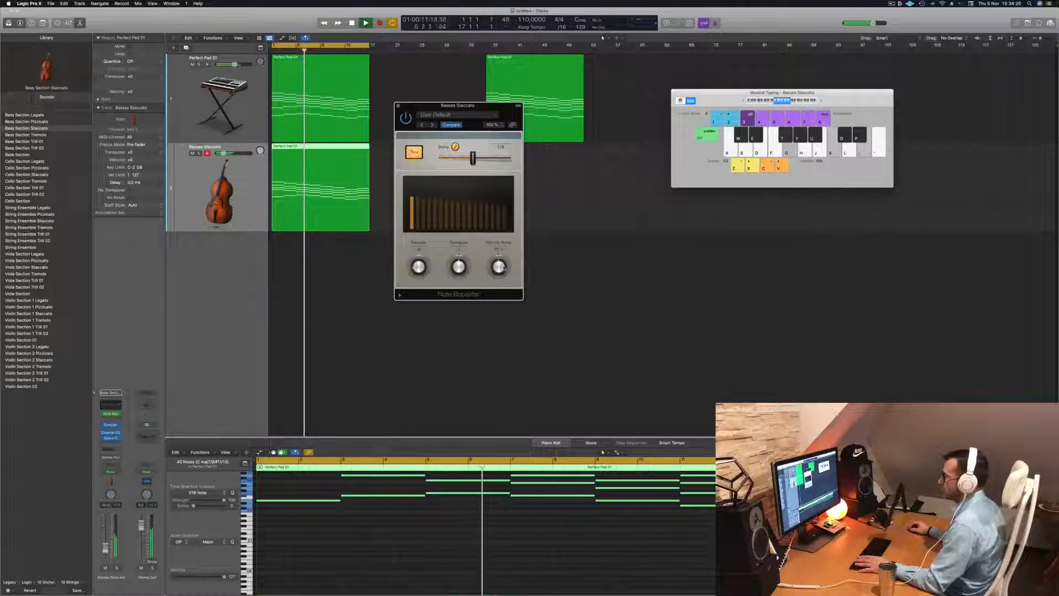
key("l")
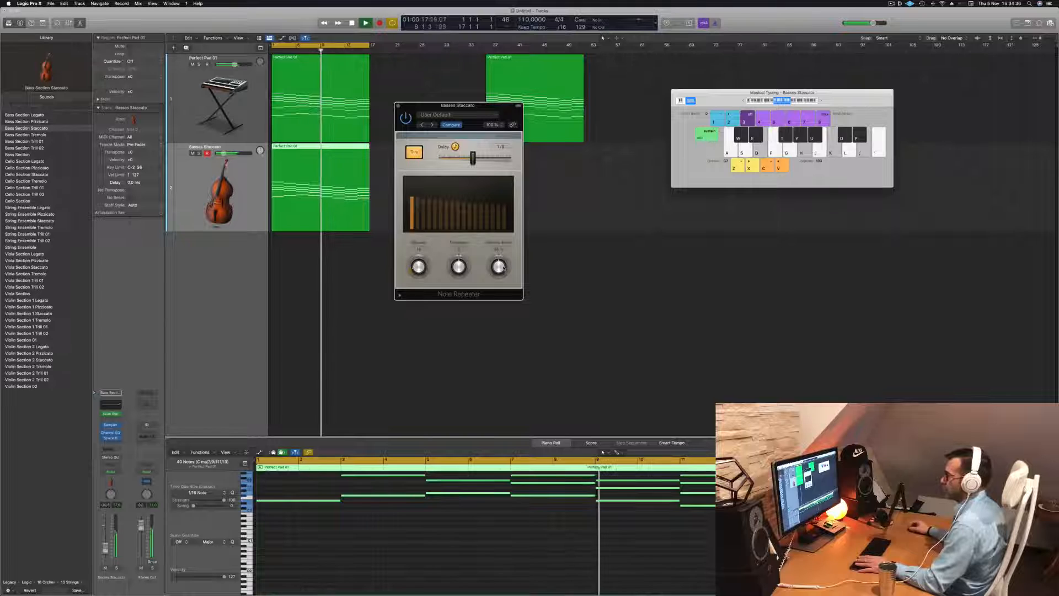
Raise the Note Repeater's velocity ramp, audition it and close the plug-in window
left_click_drag(504, 268, 505, 244)
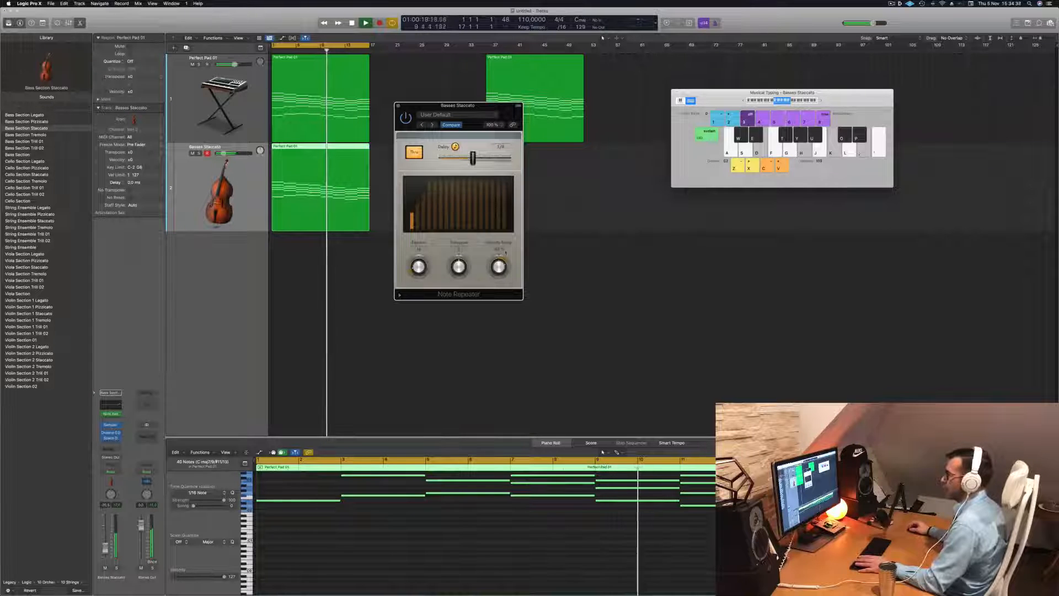
key("space")
key("space")
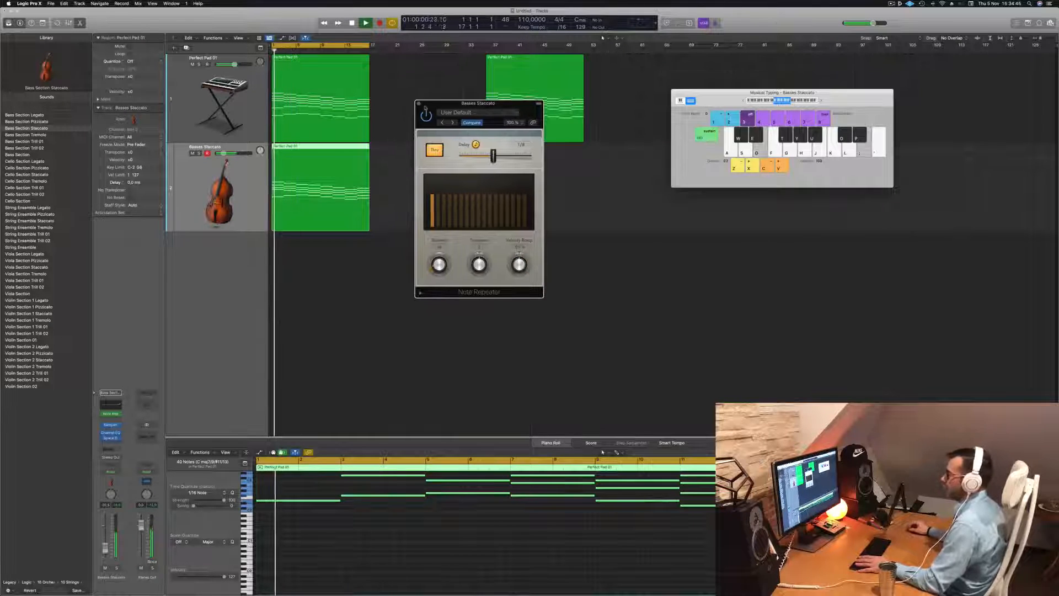
left_click(418, 104)
key("space")
Select all notes in the bass region's Piano Roll and transpose them down one octave
left_click(426, 558)
scroll(426, 559, "up", 3)
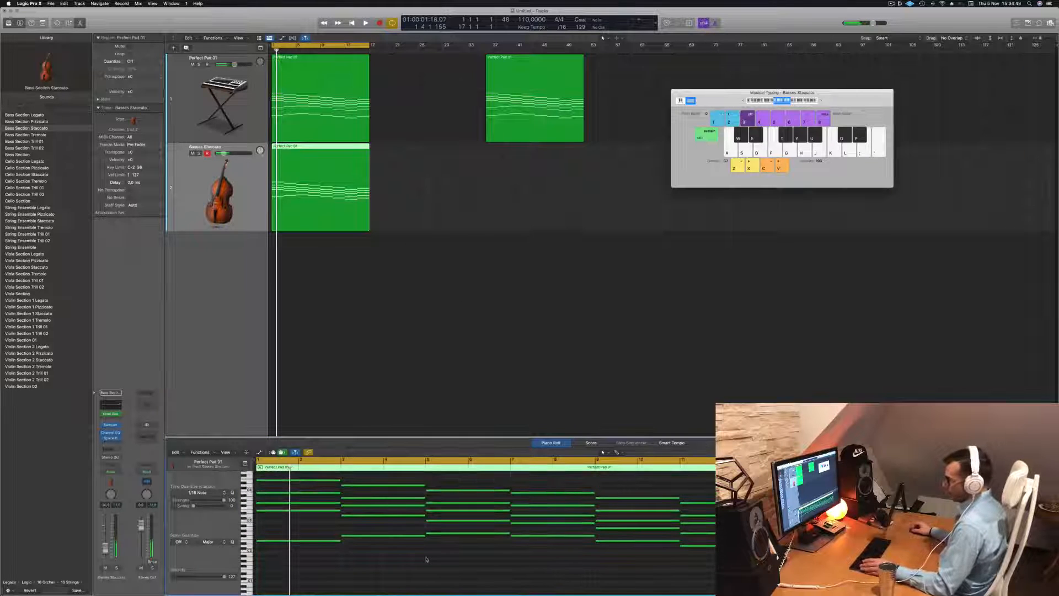
key("super+a")
key("alt+shift+Down")
key("space")
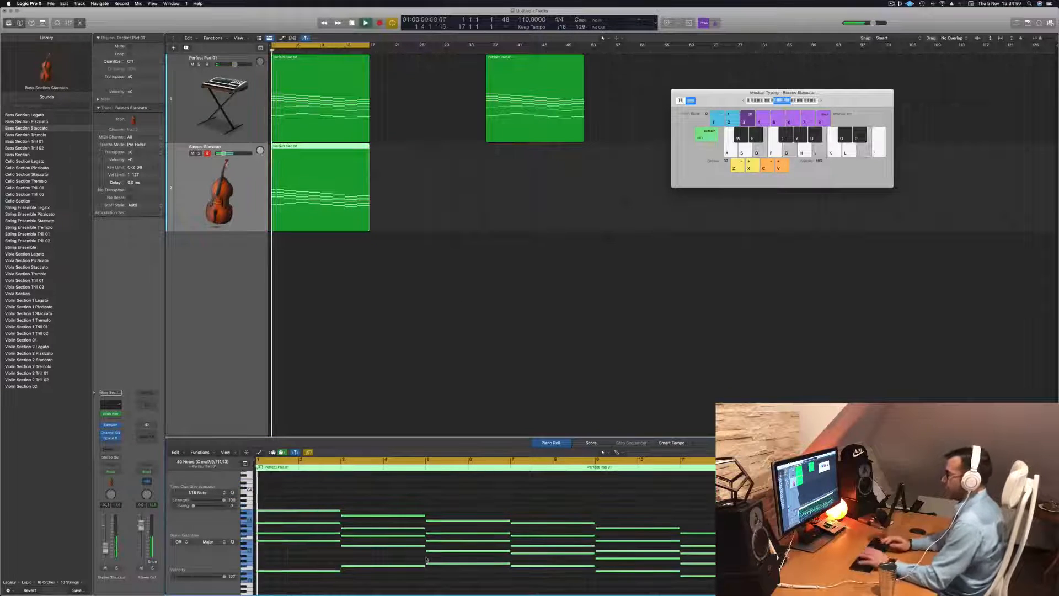
Play the arrangement from the start to audition the octave-lowered bass part
key("Return")
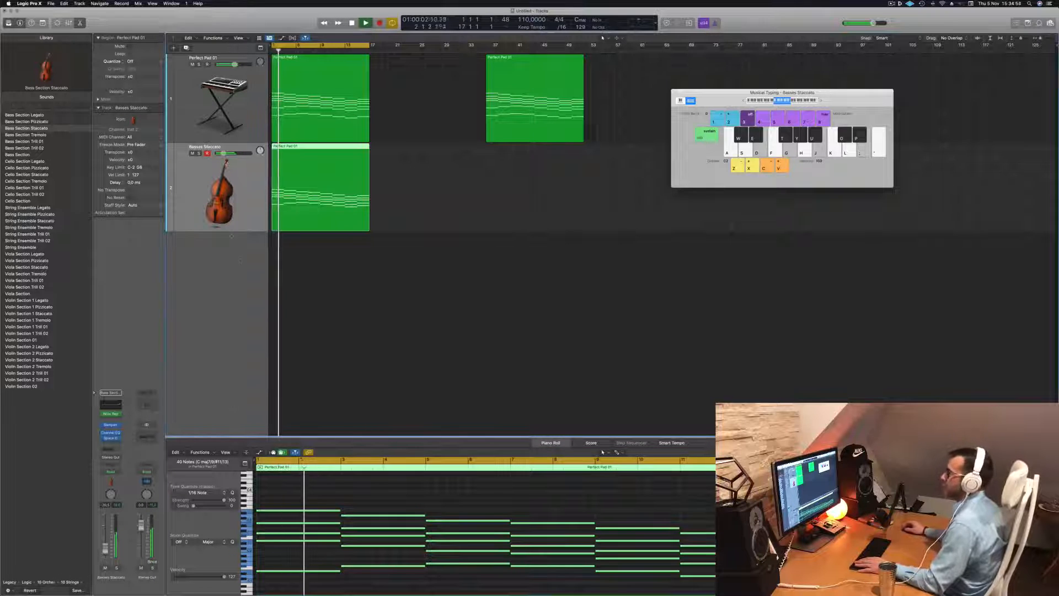
key("Return")
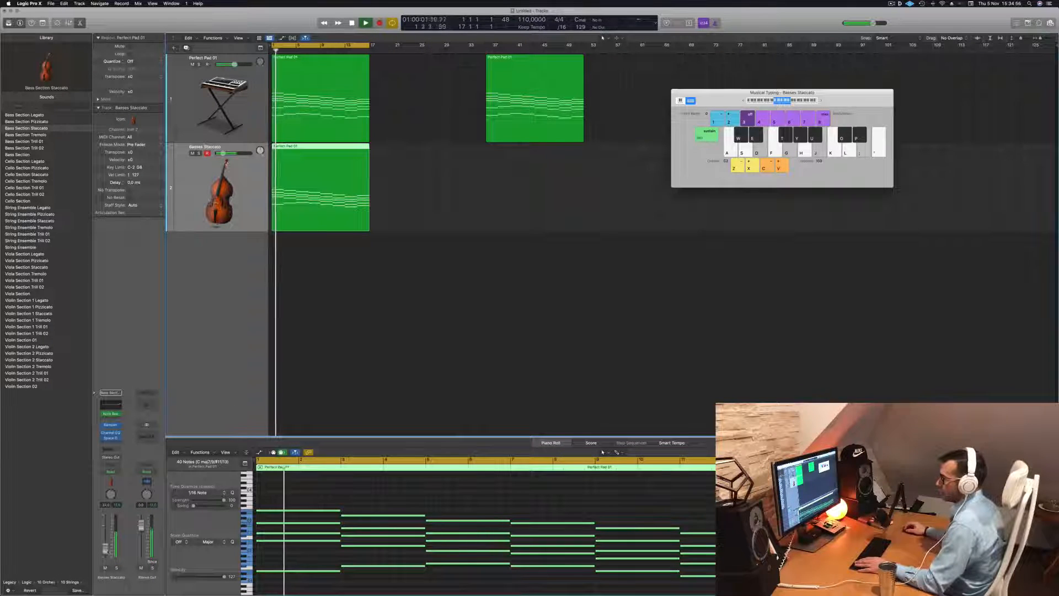
key("Return")
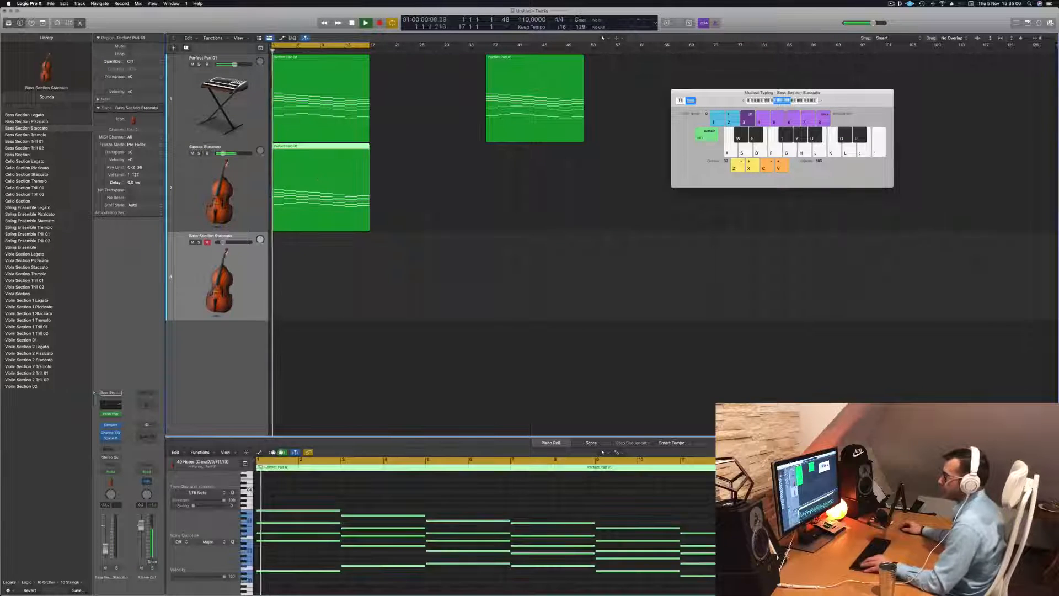
Copy the bass region onto the new third track, assign that track the Cello Section sound and play it
left_click_drag(307, 206, 307, 294)
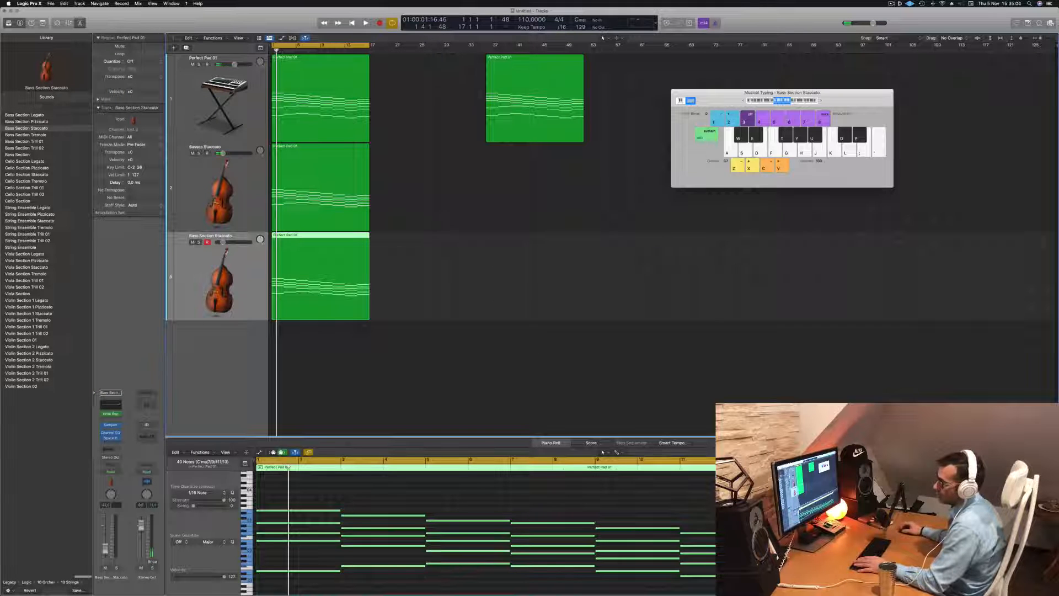
left_click(28, 200)
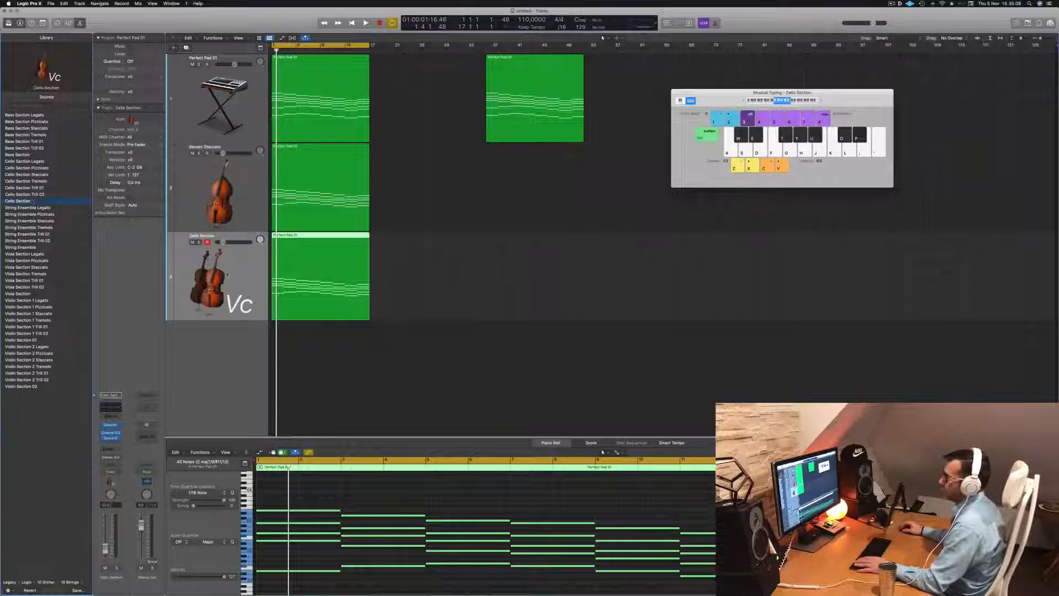
key("space")
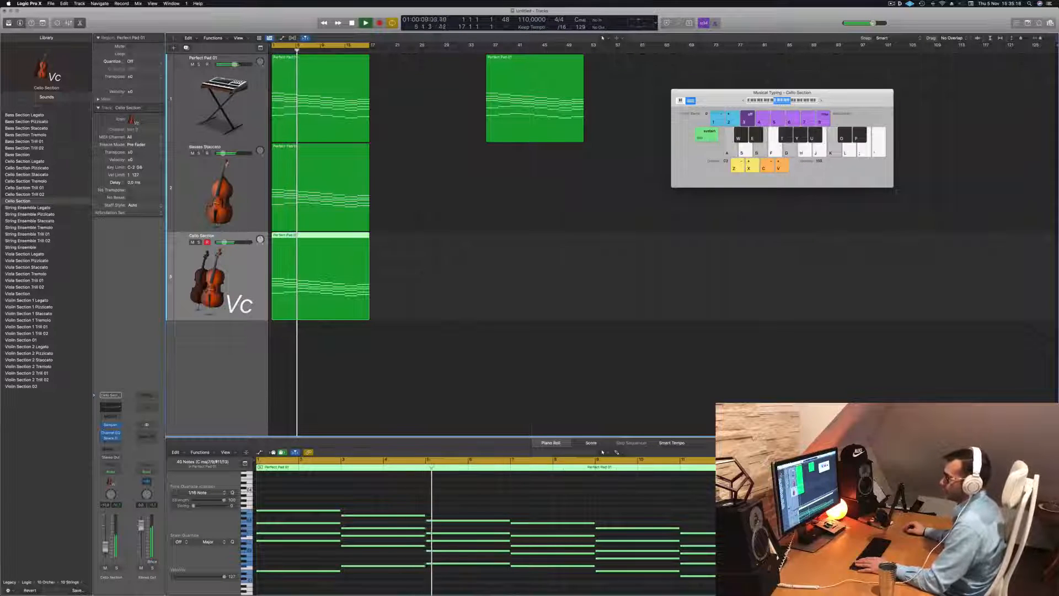
Select all notes of the cello region in the Piano Roll and transpose them up one octave
left_click(410, 483)
key("super+a")
key("shift+alt+Up")
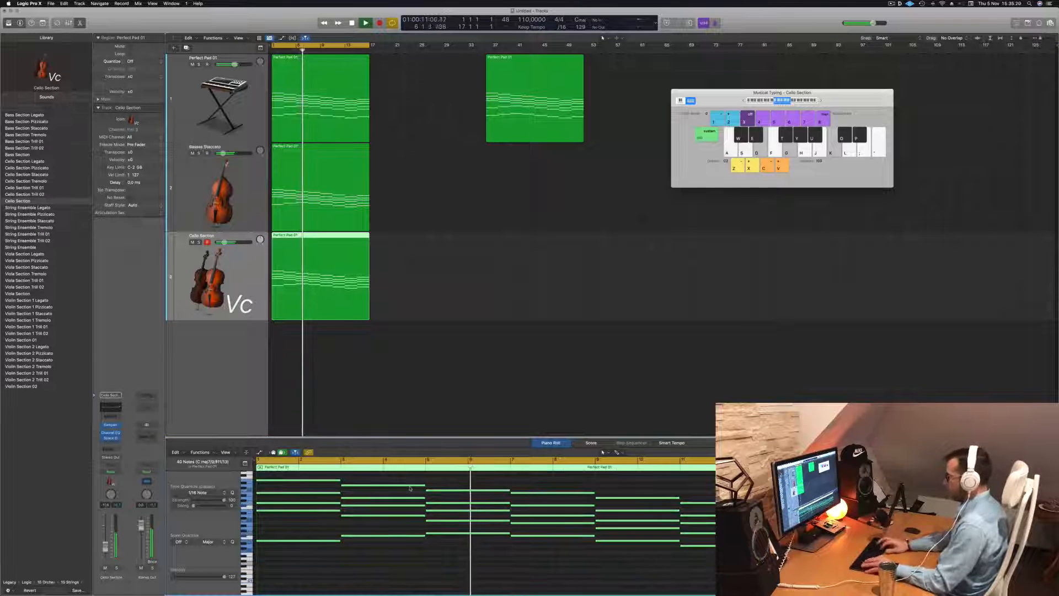
Play the arrangement from the start to audition the cello layer, reselecting the cello region
key("space")
key("Return")
key("space")
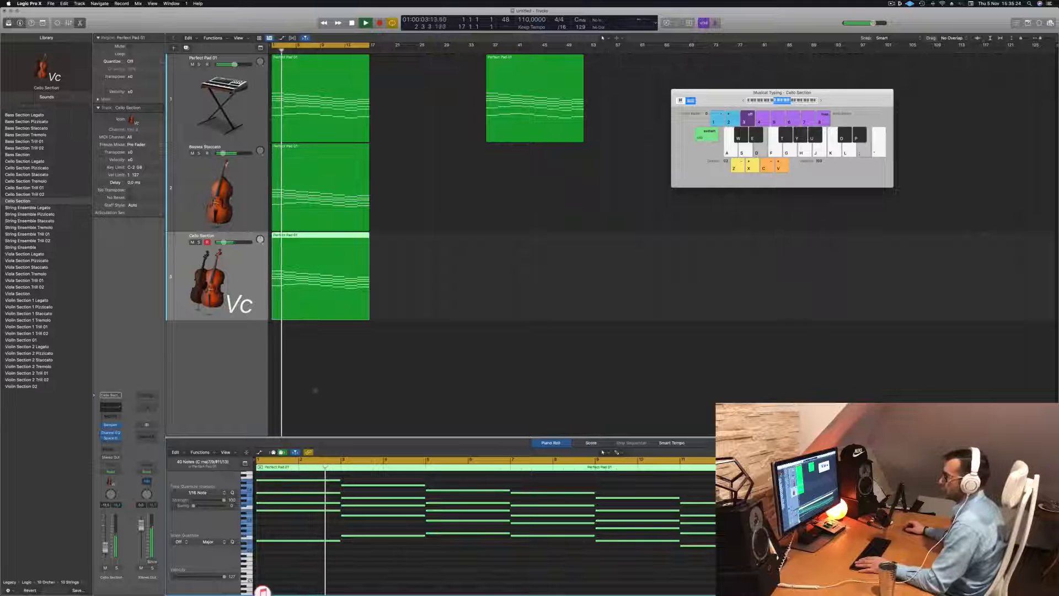
left_click(469, 350)
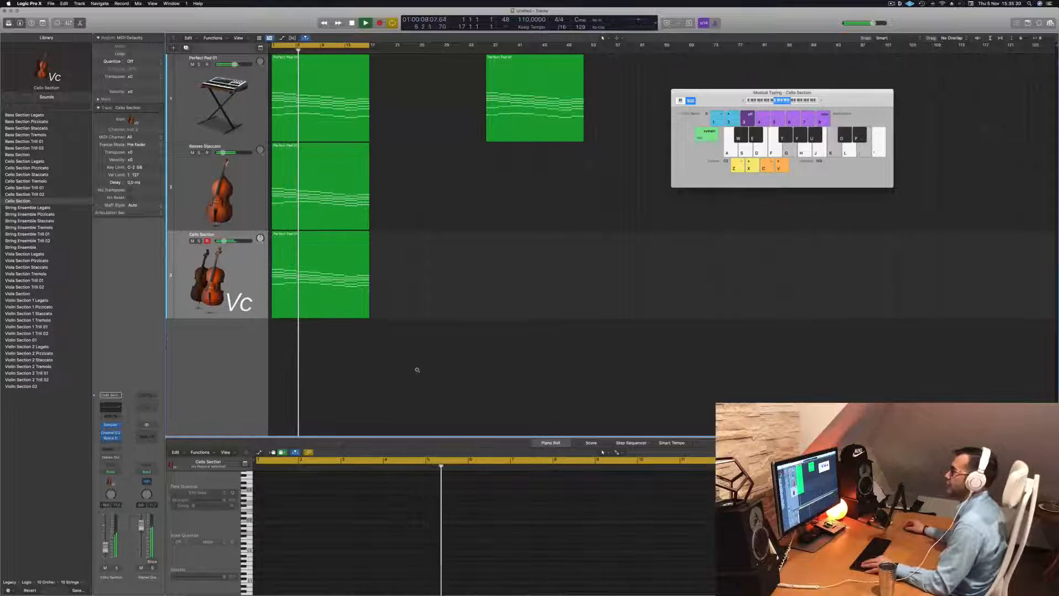
scroll(391, 249, "down", 3)
left_click(343, 244)
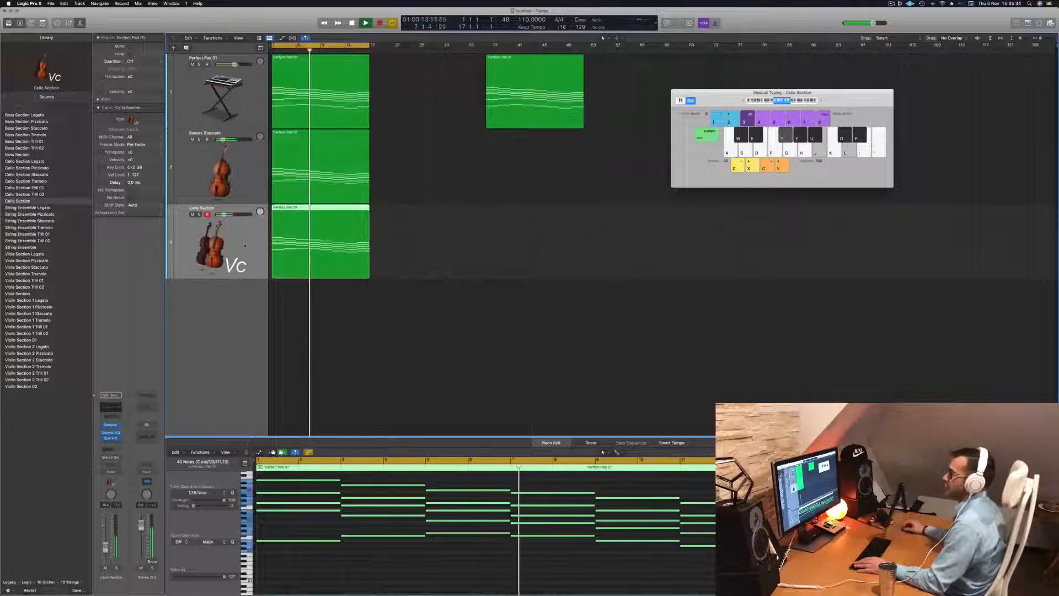
left_click(464, 243)
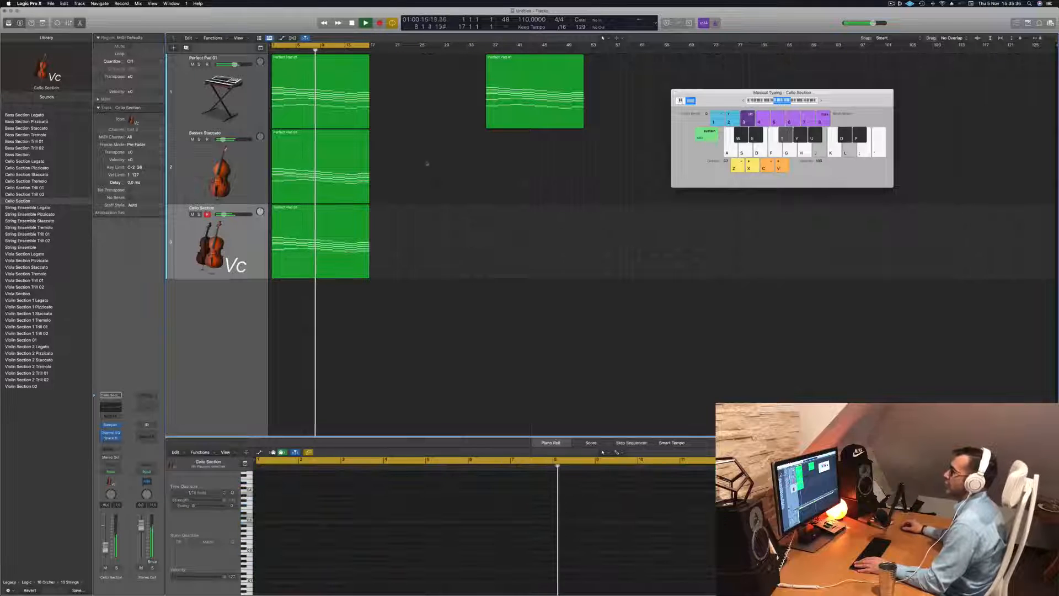
left_click(345, 247)
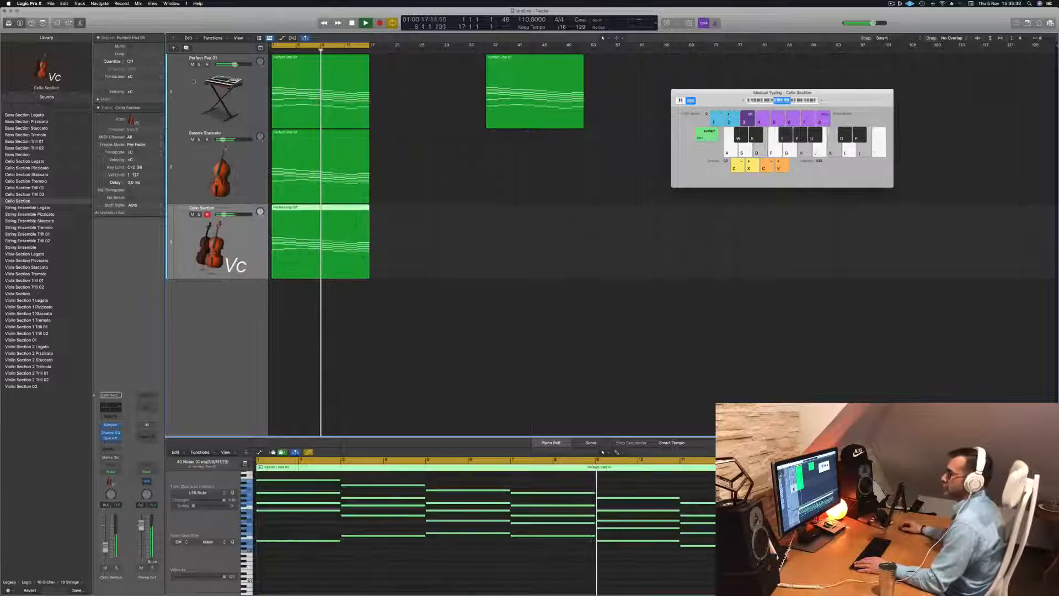
Duplicate the cello track and load the Percussion Kit from the library's Orchestral Percussion category onto it
key("super+d")
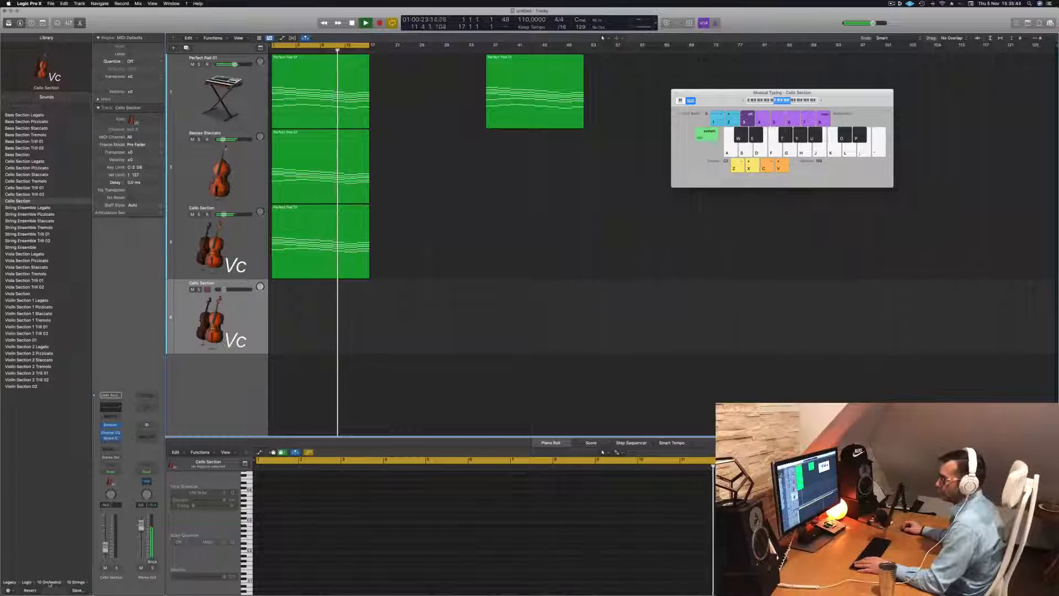
left_click(27, 582)
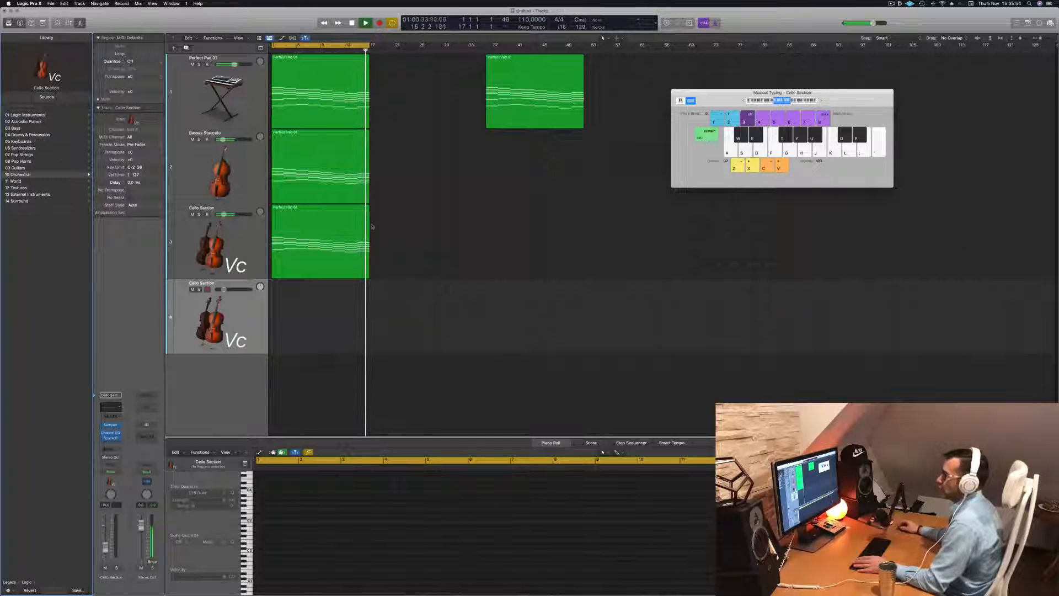
left_click(320, 267)
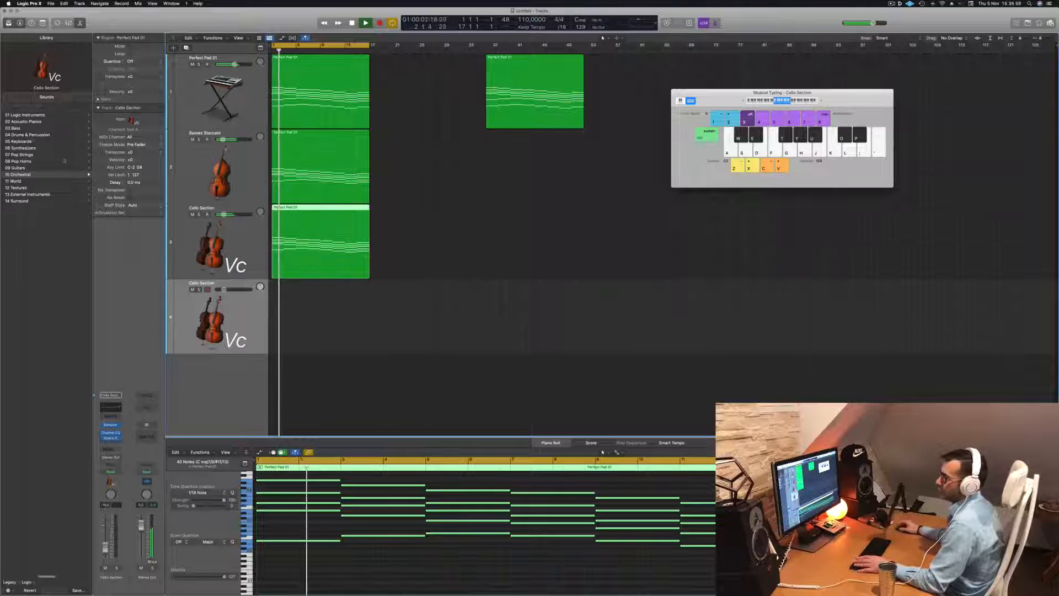
left_click(36, 134)
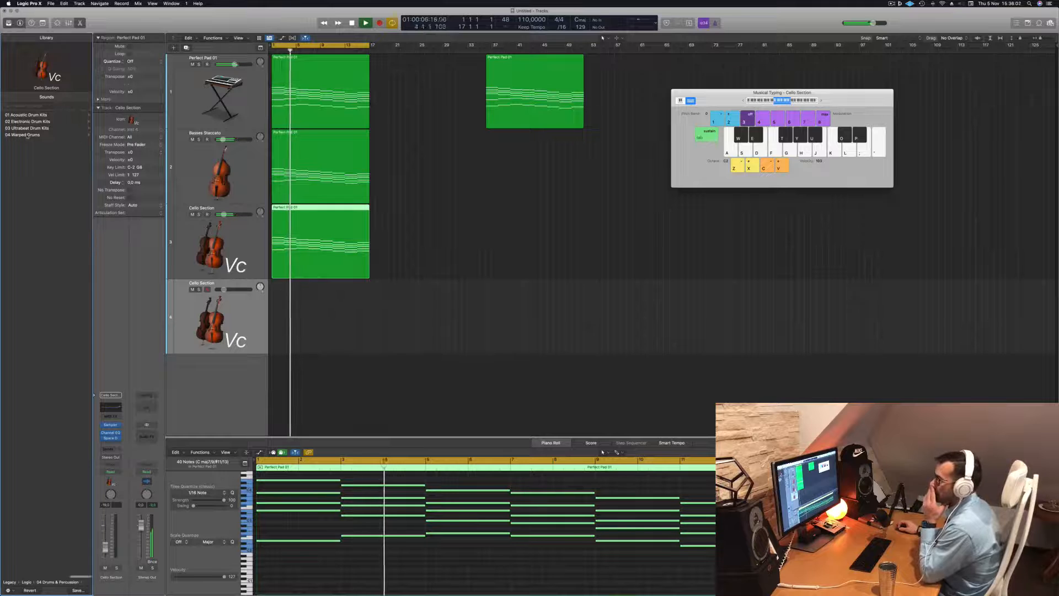
scroll(24, 115, "left", 5)
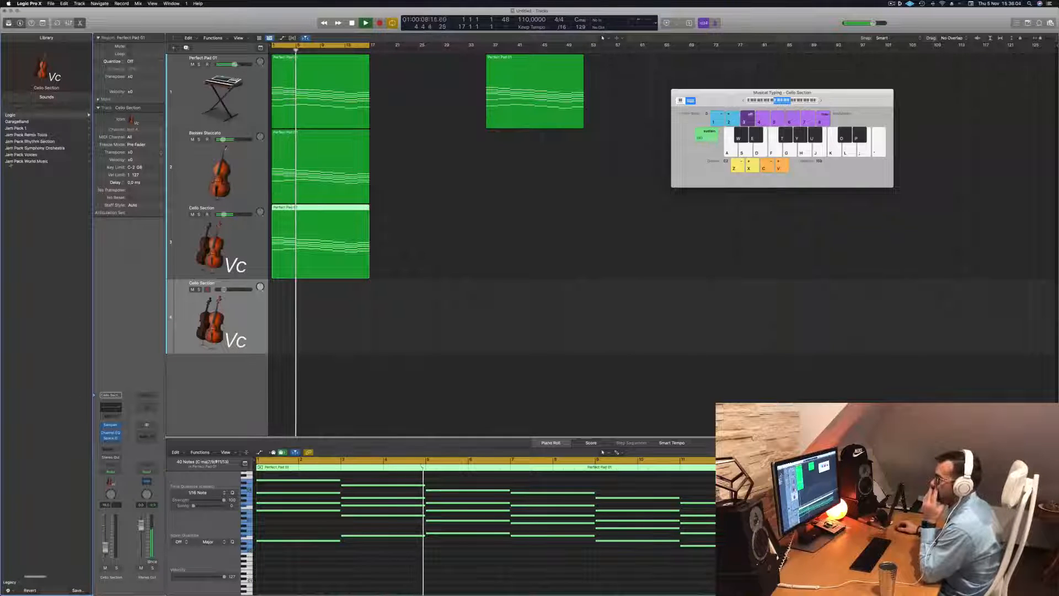
left_click(22, 115)
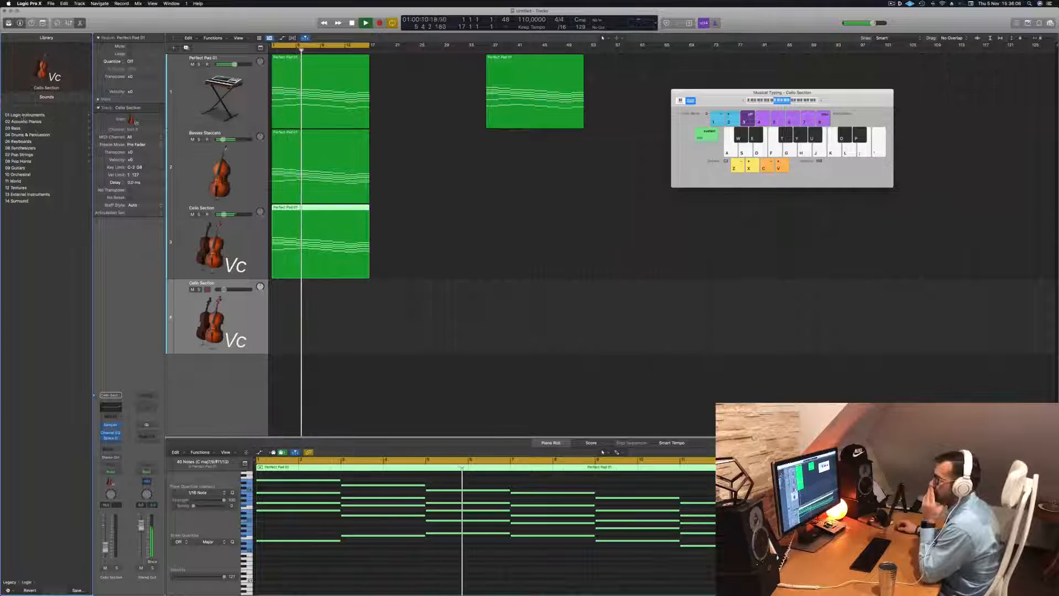
left_click(21, 175)
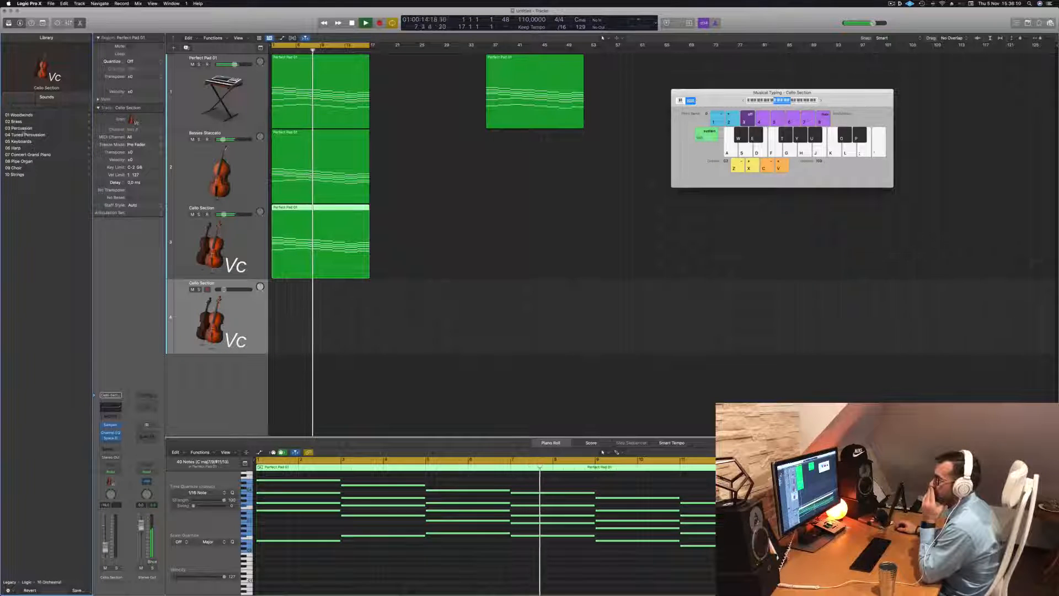
left_click(22, 129)
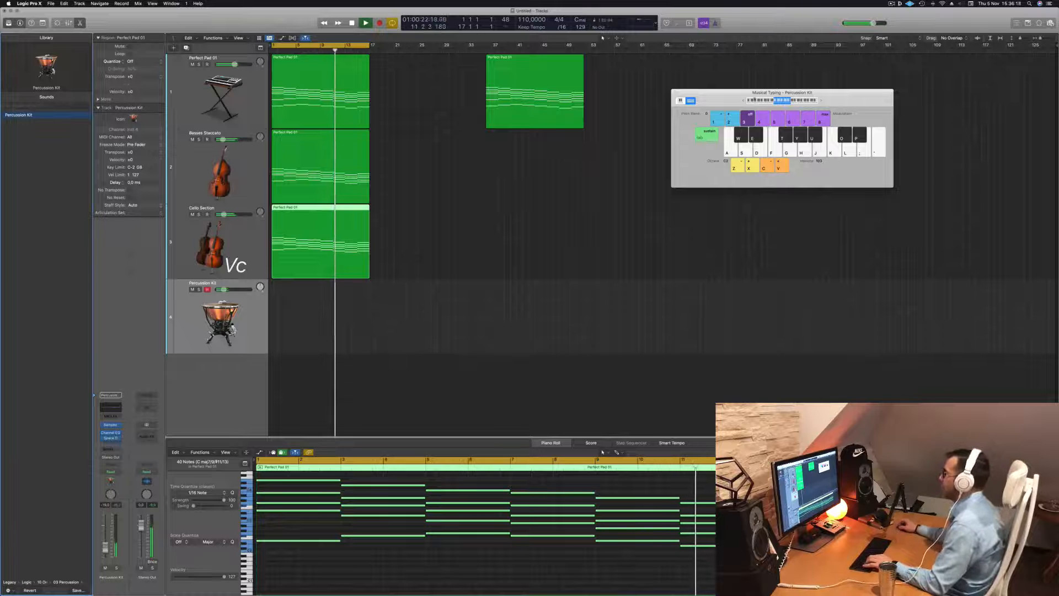
Audition percussion notes with Musical Typing and raise the Percussion Kit track's volume
left_click(743, 101)
key("s")
key("a")
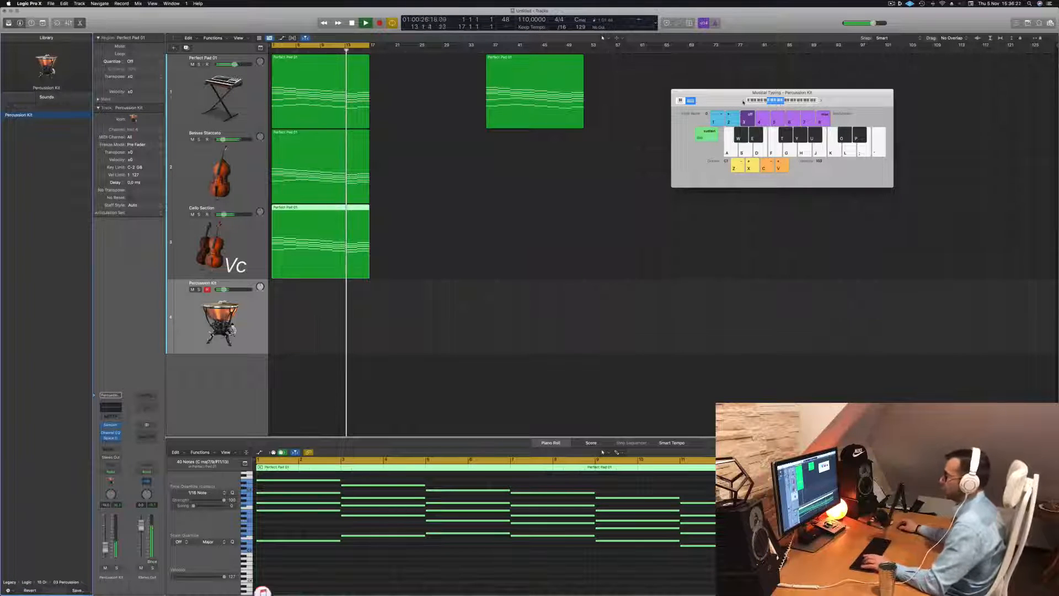
key("a")
left_click_drag(223, 289, 237, 290)
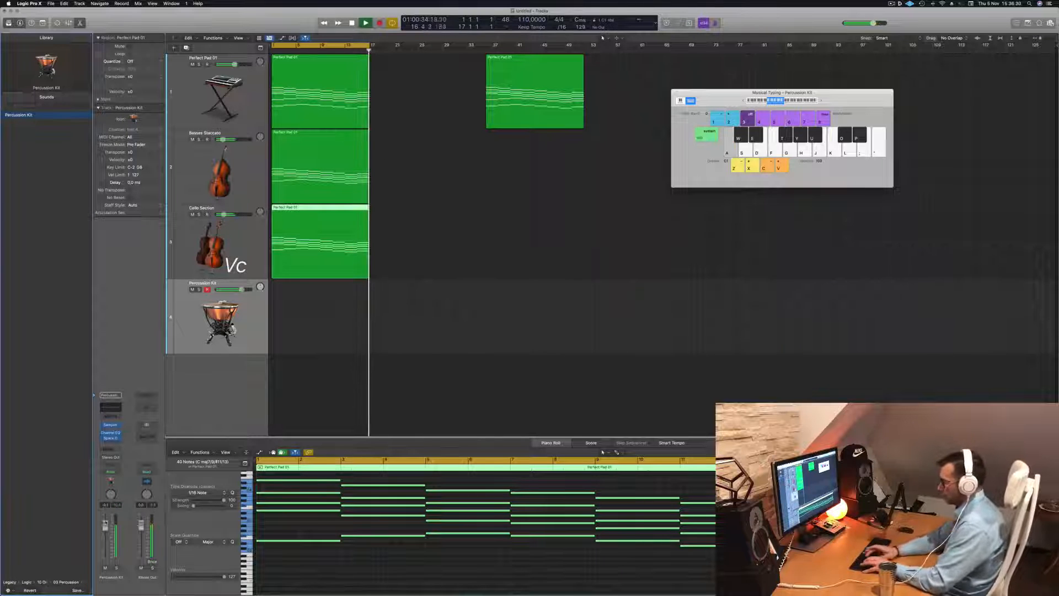
Record a repeated single-note percussion pattern on the Percussion Kit track using Musical Typing
key("r")
key("a")
key("a")
key("a")
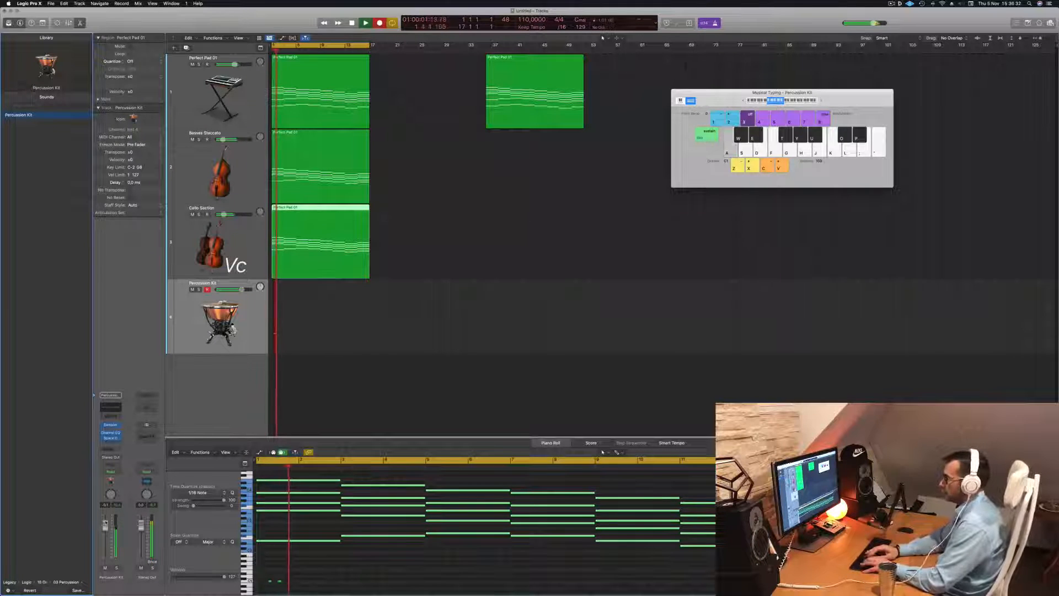
key("a")
key("a")
key("a")
key("a")
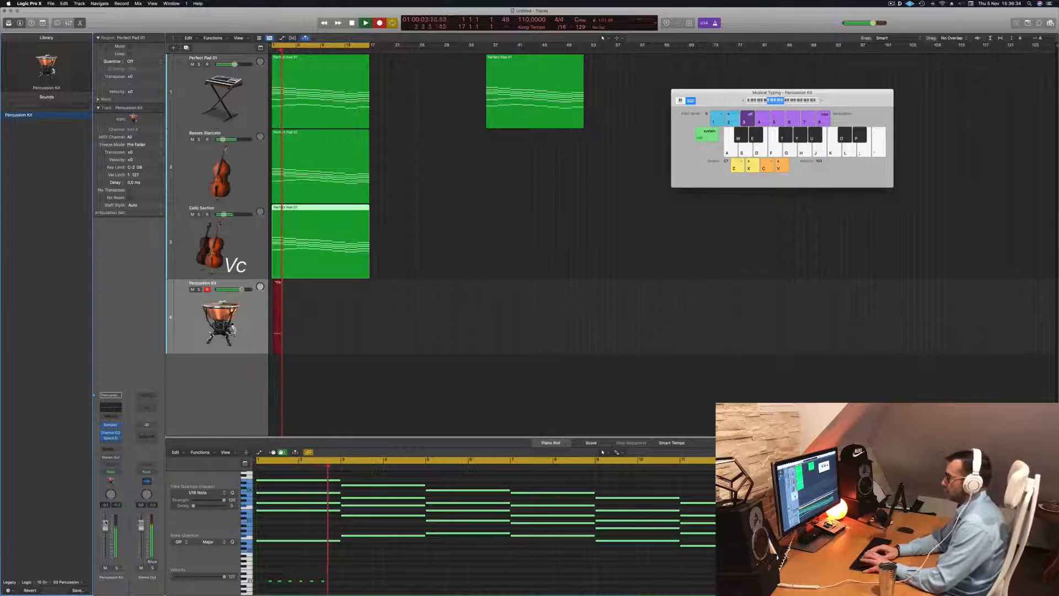
key("a")
key("a")
key("a")
key("a")
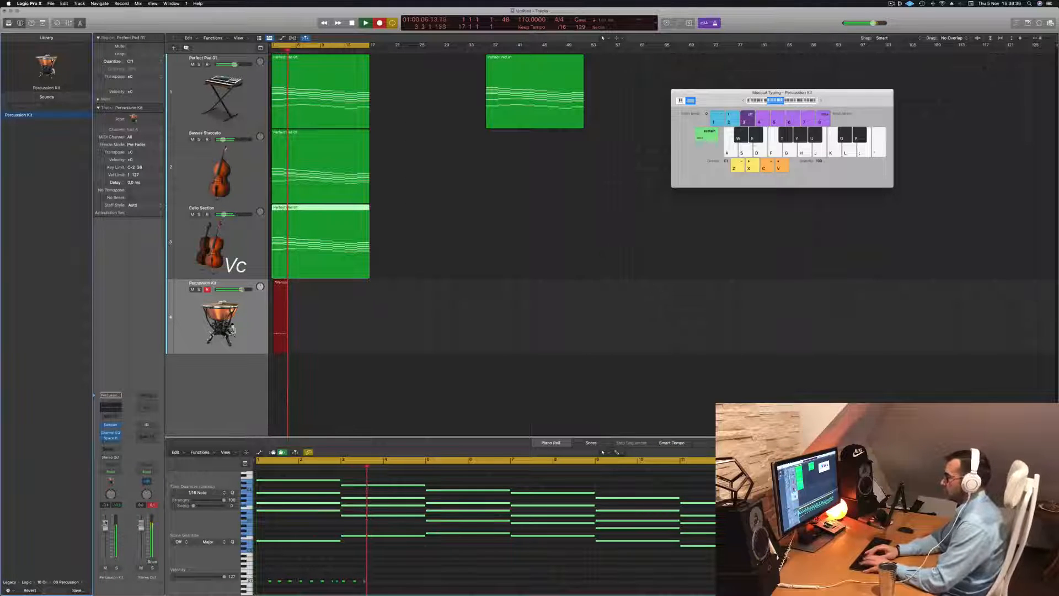
key("a")
key("a")
key("a")
key("a")
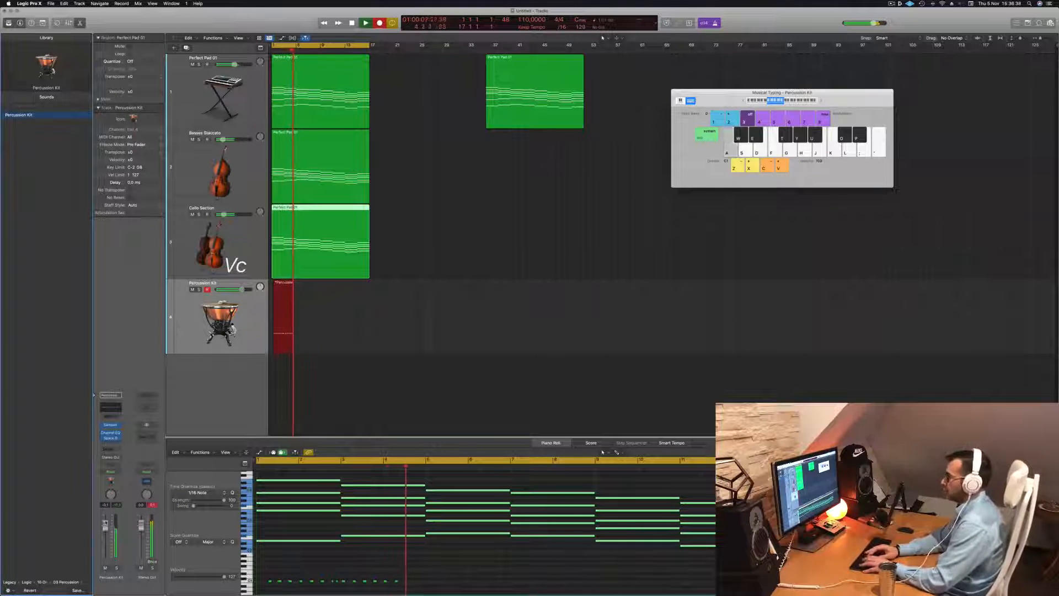
key("a")
key("a")
key("a")
key("a")
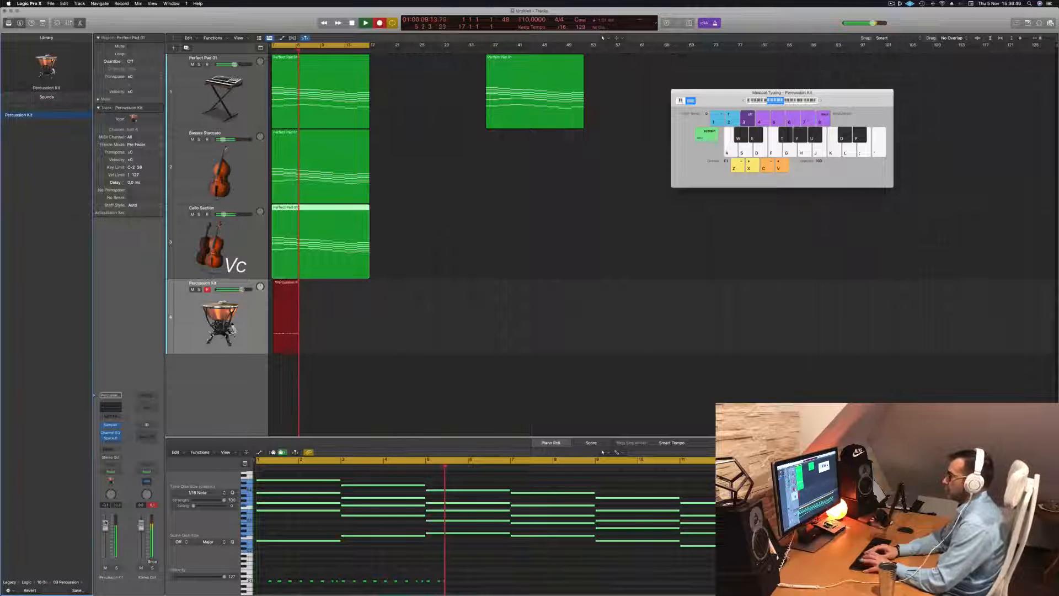
key("a")
key("a")
key("a")
key("a")
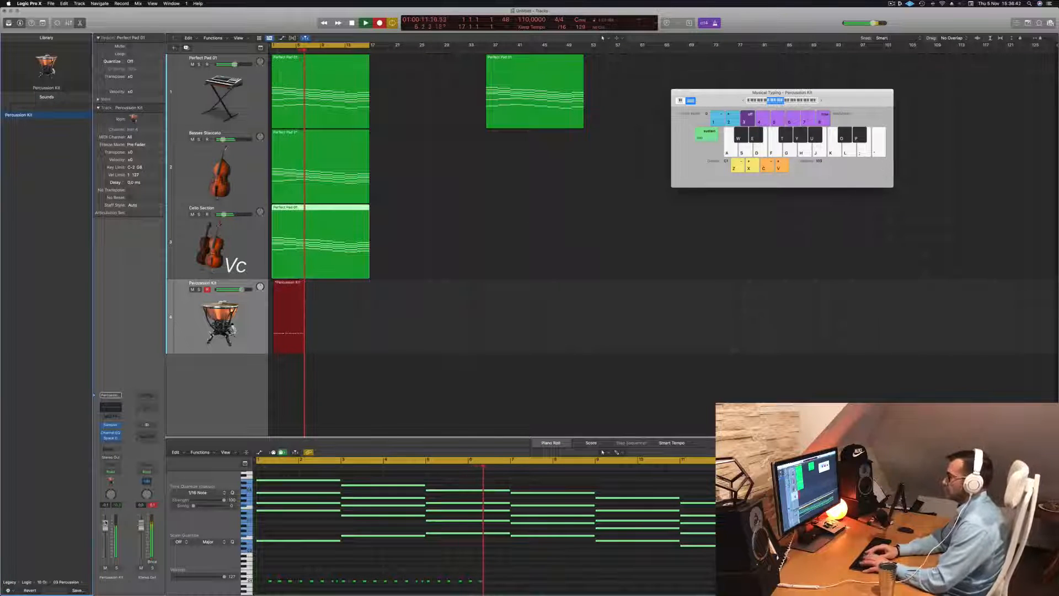
key("space")
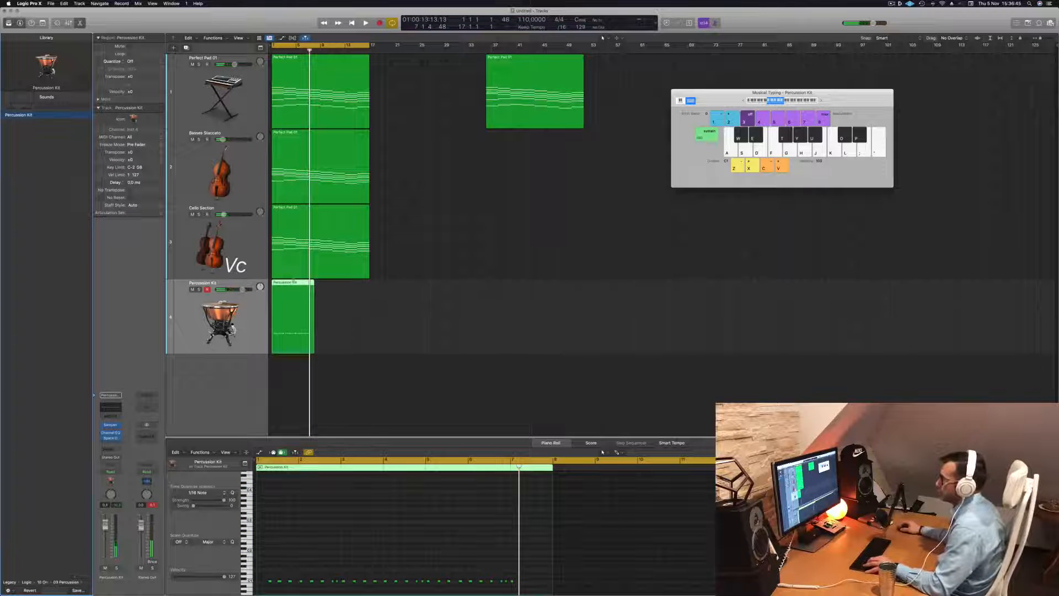
Delete the extra recorded notes, shorten the percussion region to its opening pattern and play it back
double_click(295, 282, "super")
left_click(290, 283)
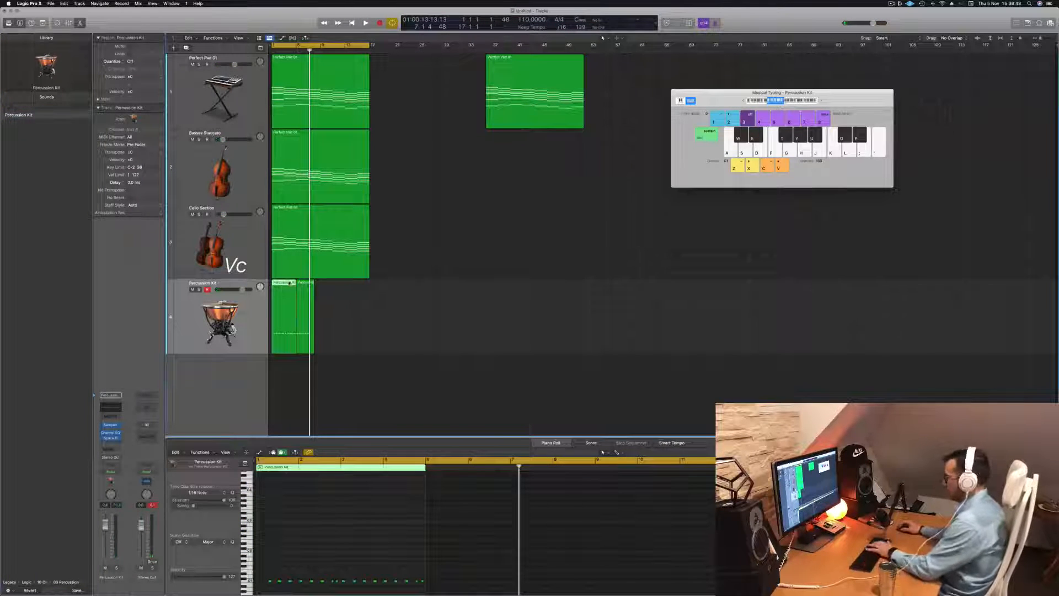
key("Delete")
left_click_drag(306, 294, 280, 294)
key("space")
key("space")
key("space")
Zoom in on the percussion region and delete its leftover trailing segment
scroll(323, 534, "up", 3)
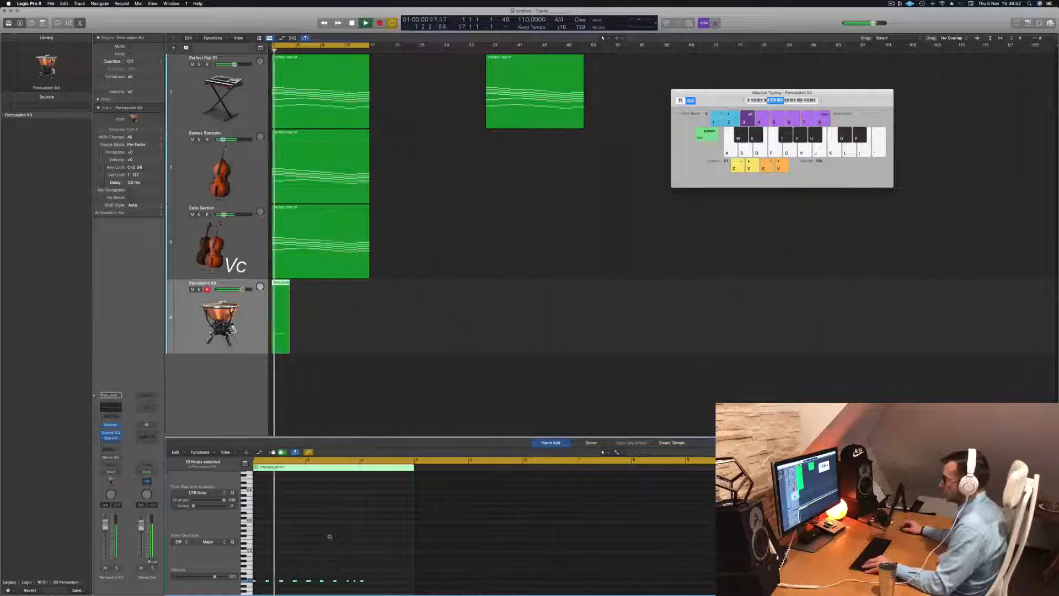
scroll(347, 535, "up", 2)
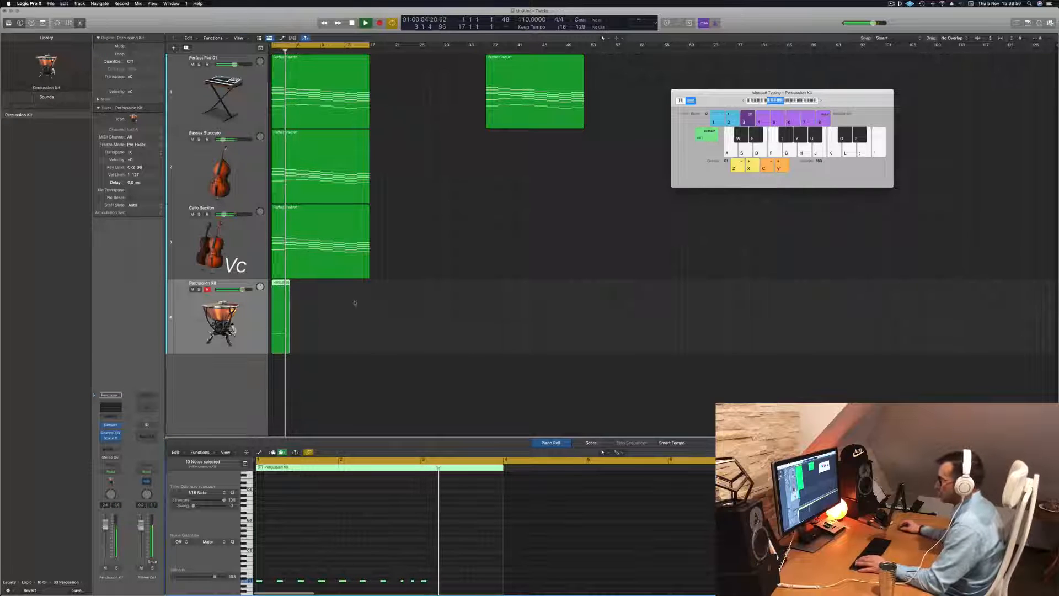
scroll(308, 287, "up", 4)
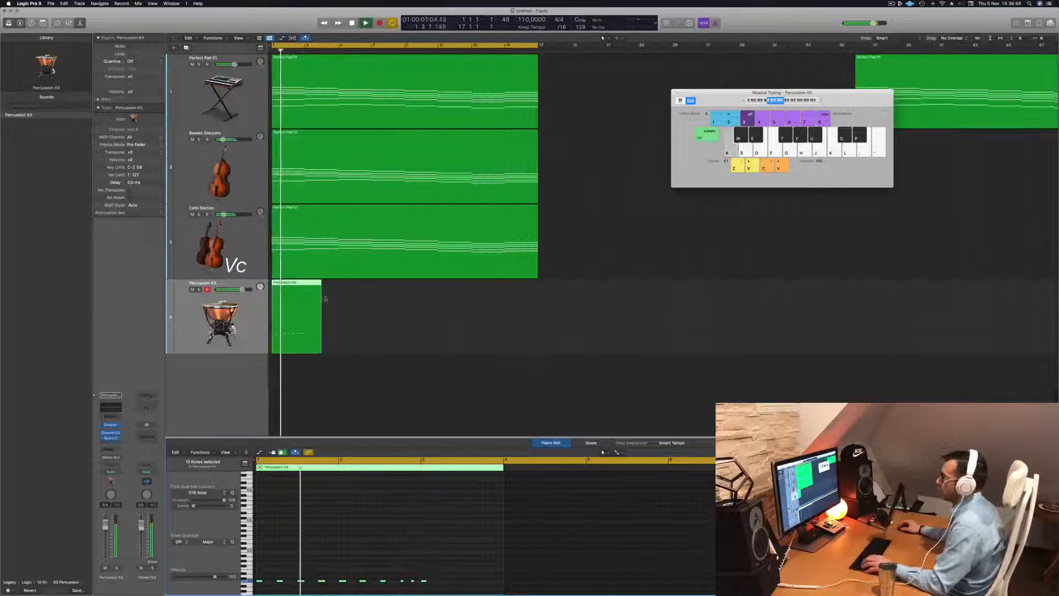
left_click(303, 284)
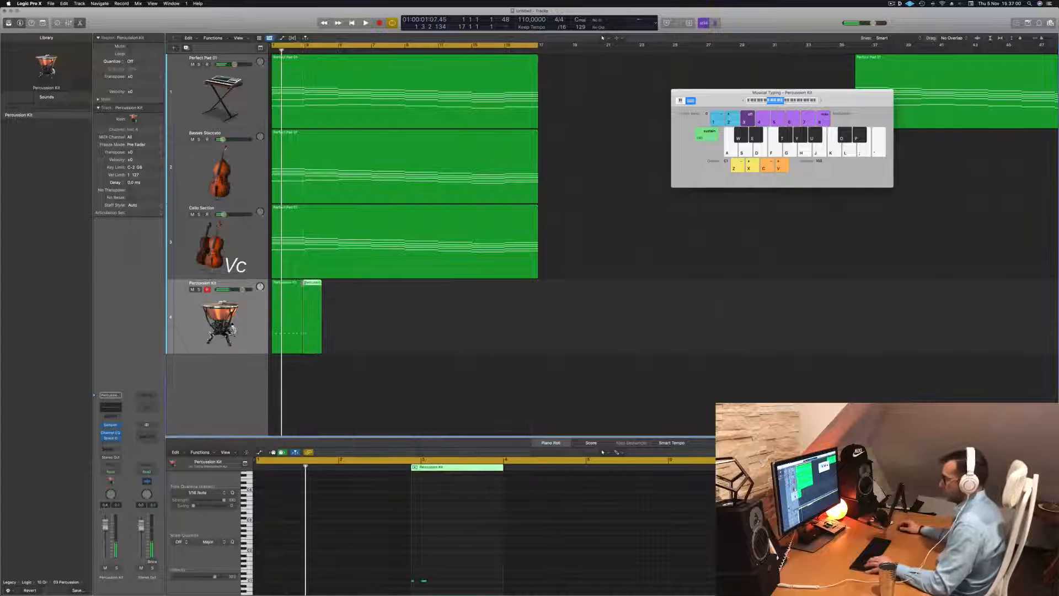
key("super+z")
left_click(304, 283)
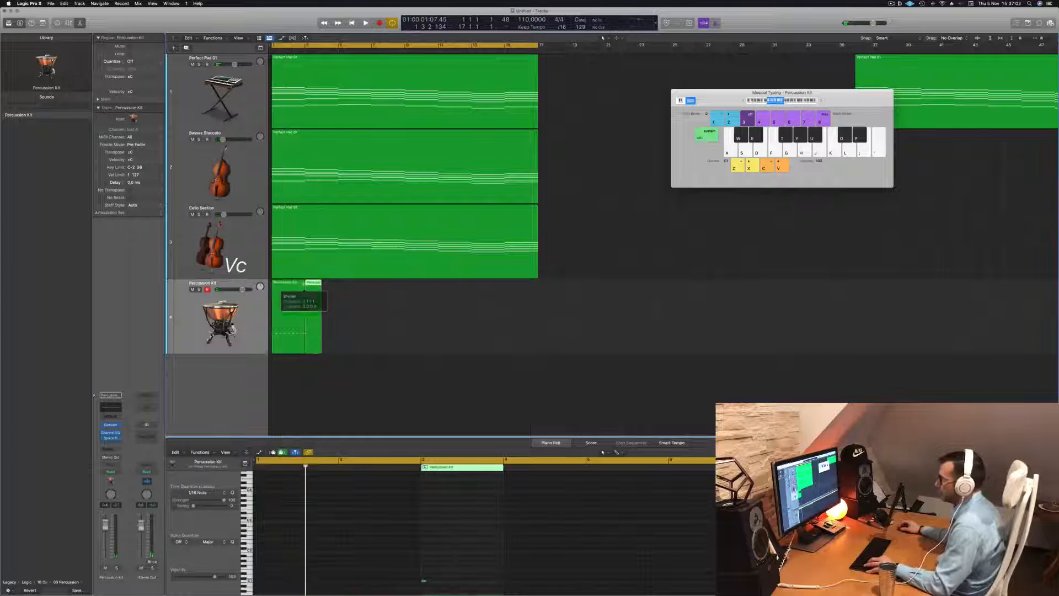
key("Delete")
Repeat the one-bar percussion region to fill the length of the pad chord regions
key("space")
left_click(293, 288)
scroll(280, 277, "down", 5)
key("space")
key("space")
left_click_drag(280, 284, 306, 288)
left_click(279, 286, "shift")
key("super+z")
key("Return")
left_click_drag(280, 286, 328, 294)
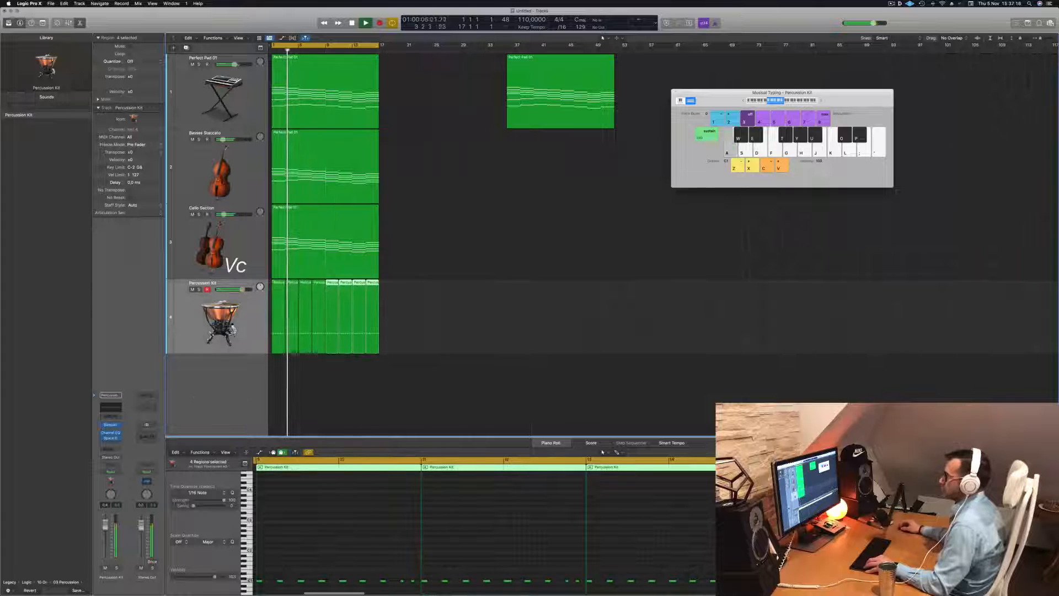
Close Musical Typing, open the Mixer and play back the arrangement from the start
key("super+Left")
key("super+Up")
key("space")
key("space")
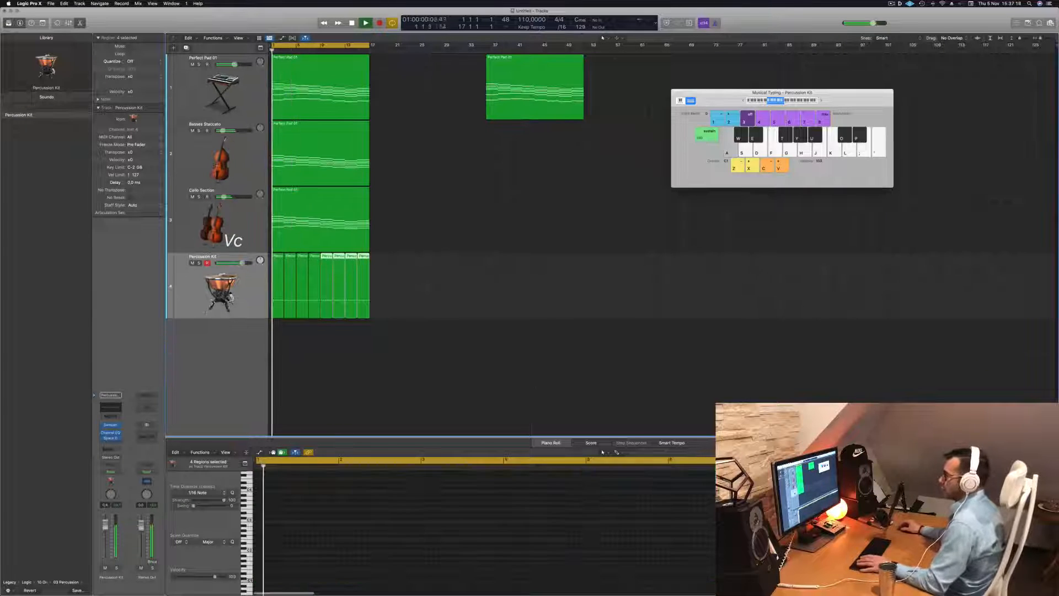
left_click(229, 281)
key("space")
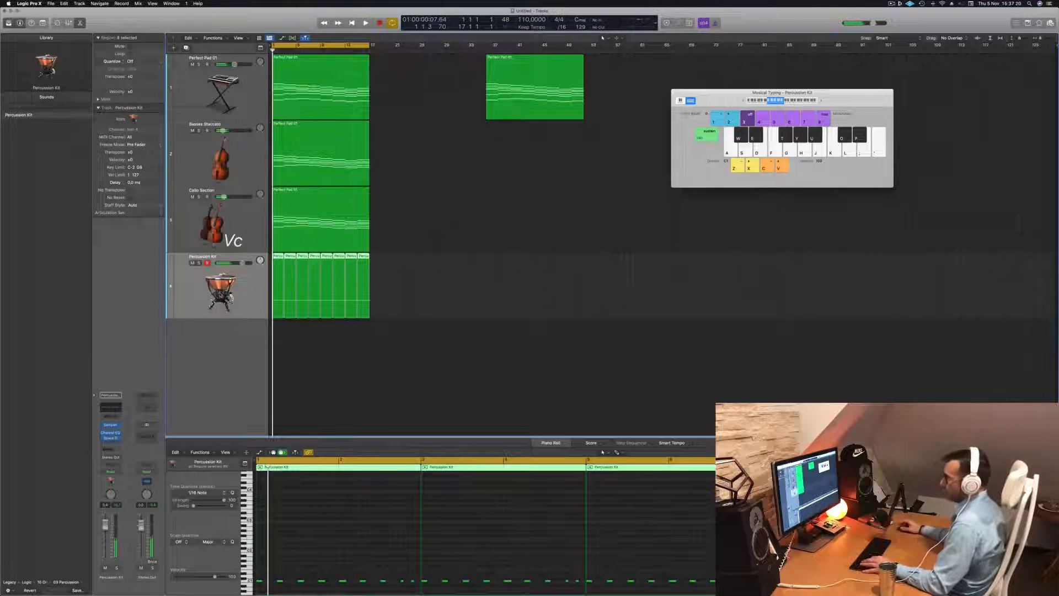
left_click(416, 370)
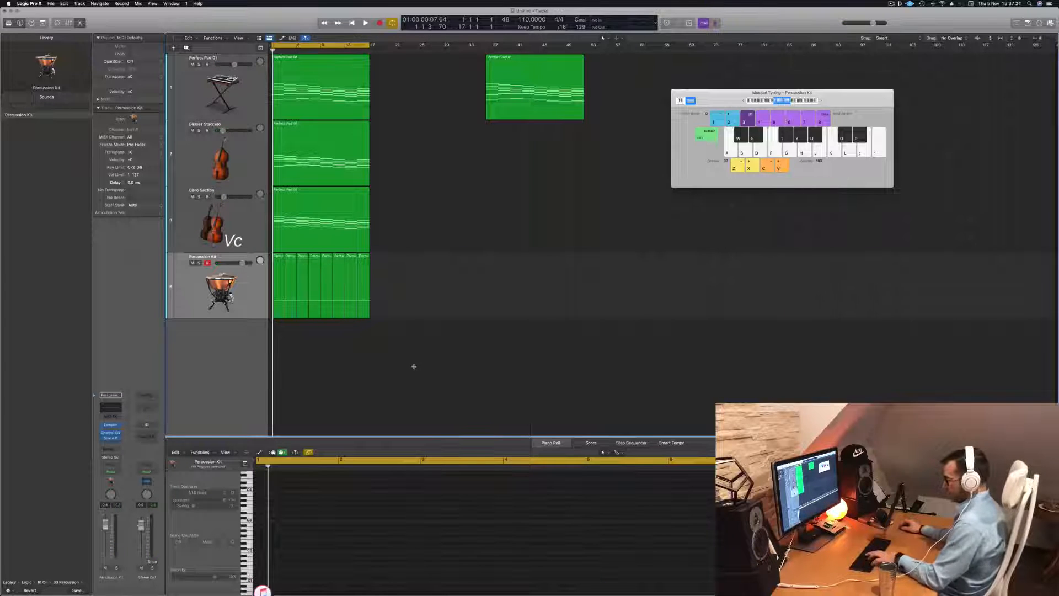
key("super+k")
key("x")
key("space")
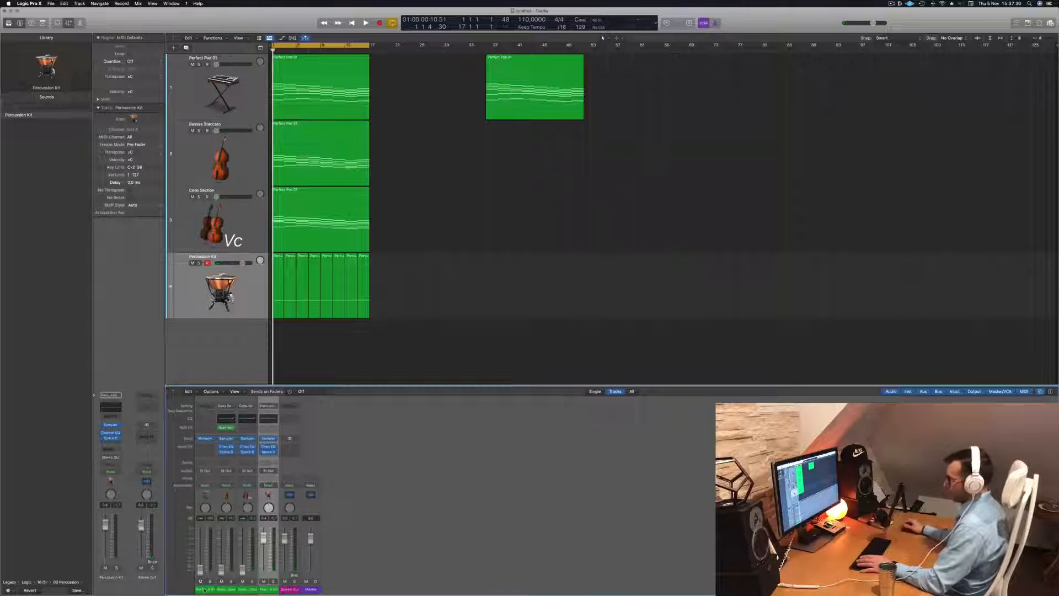
key("space")
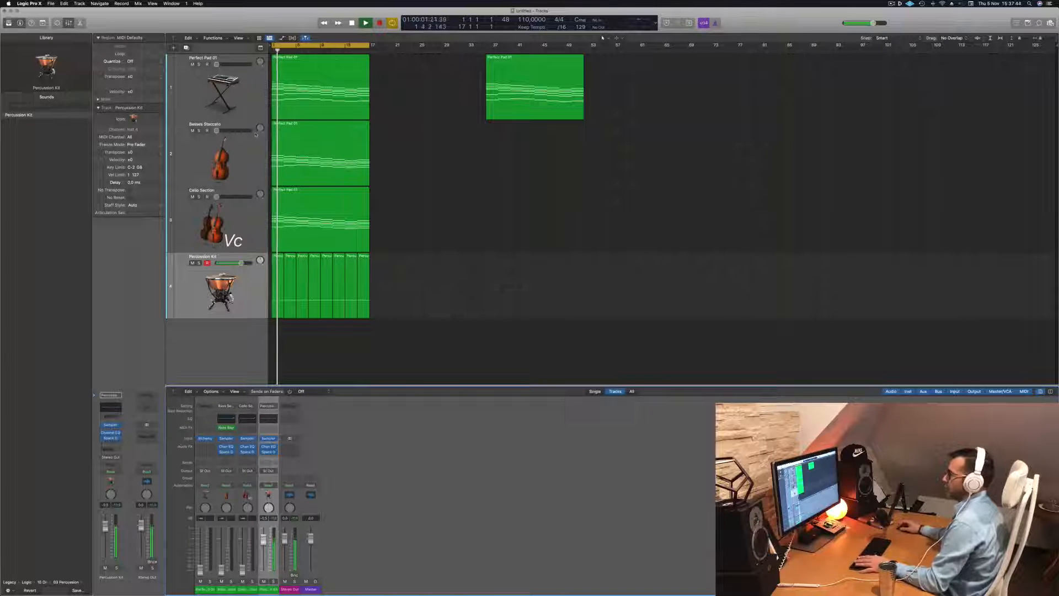
Step through the tracks in the Mixer and lower the Percussion Kit channel's fader slightly
key("Up")
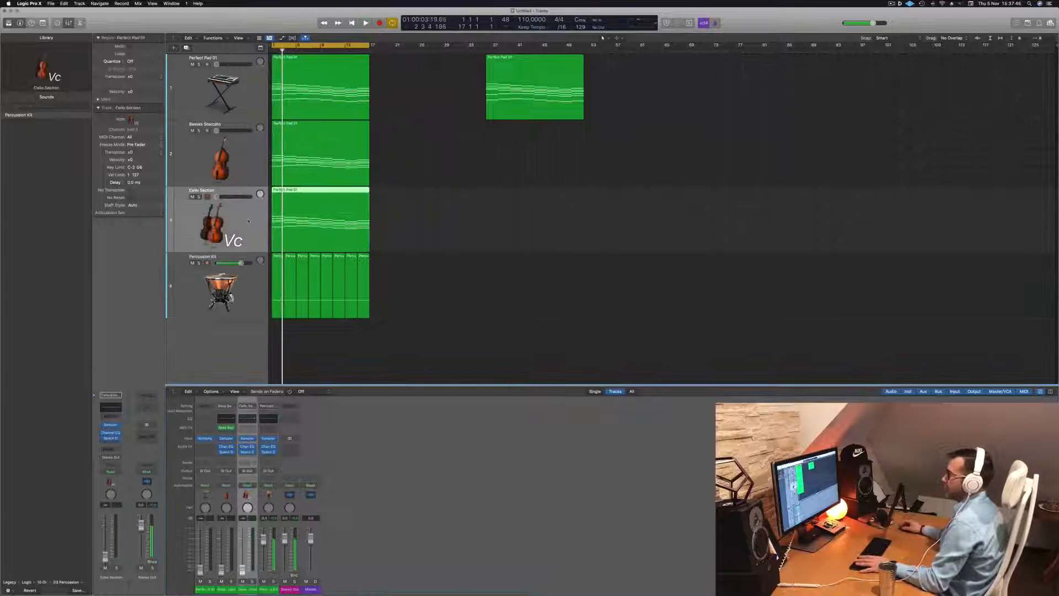
key("Up")
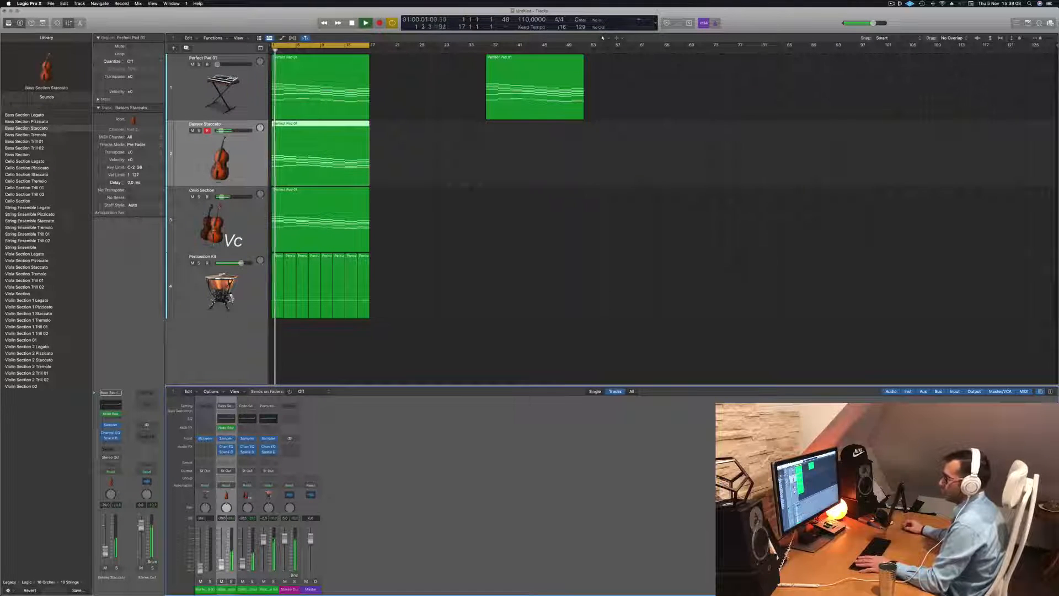
key("Up")
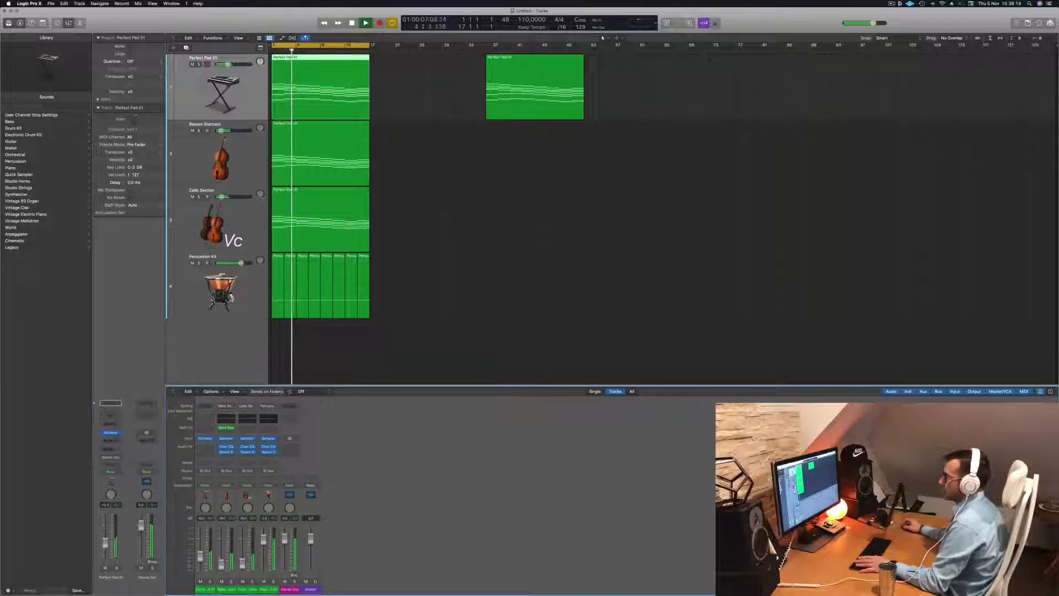
left_click_drag(263, 539, 263, 547)
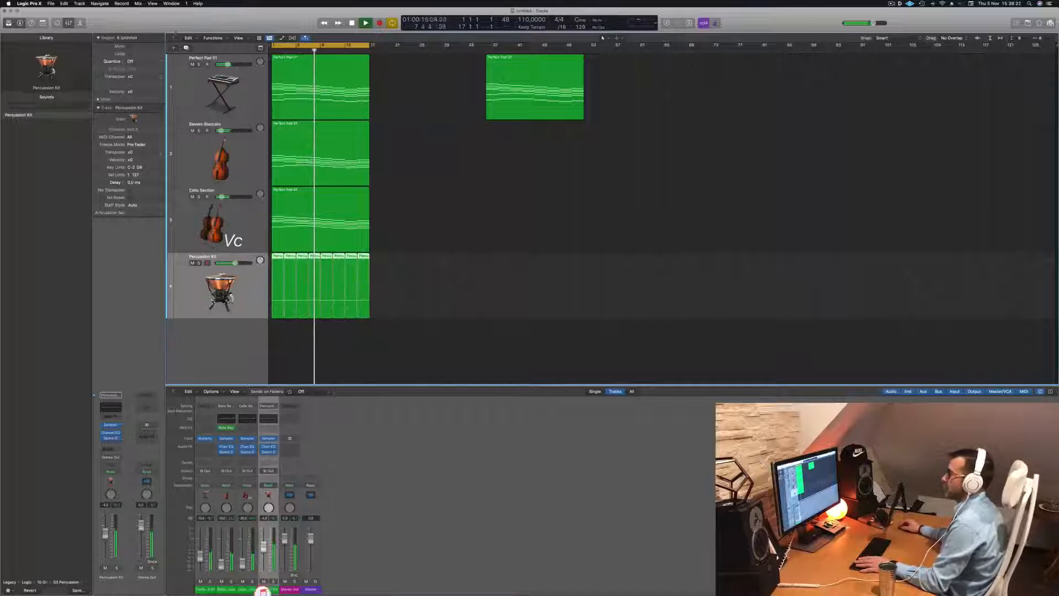
Open the first percussion region in the Piano Roll, then duplicate the Percussion Kit track
left_click(276, 257)
double_click(277, 257)
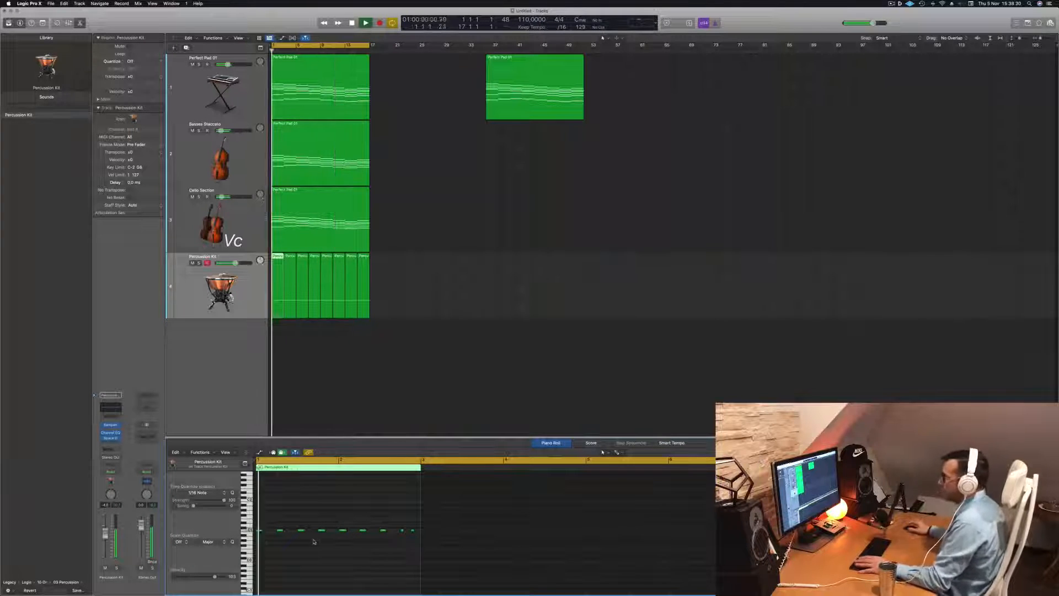
key("Return")
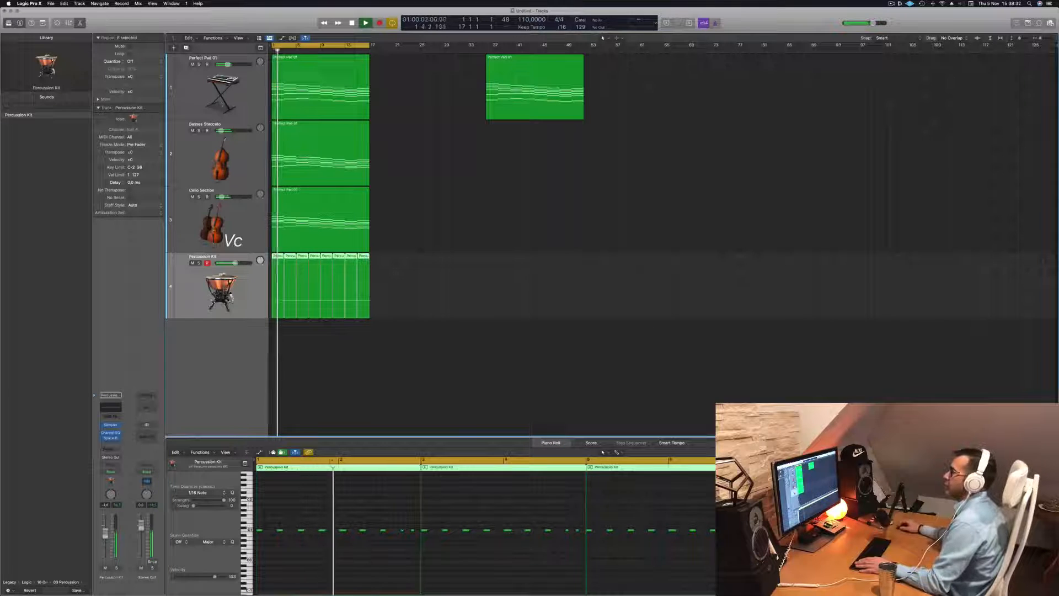
key("super+d")
key("Return")
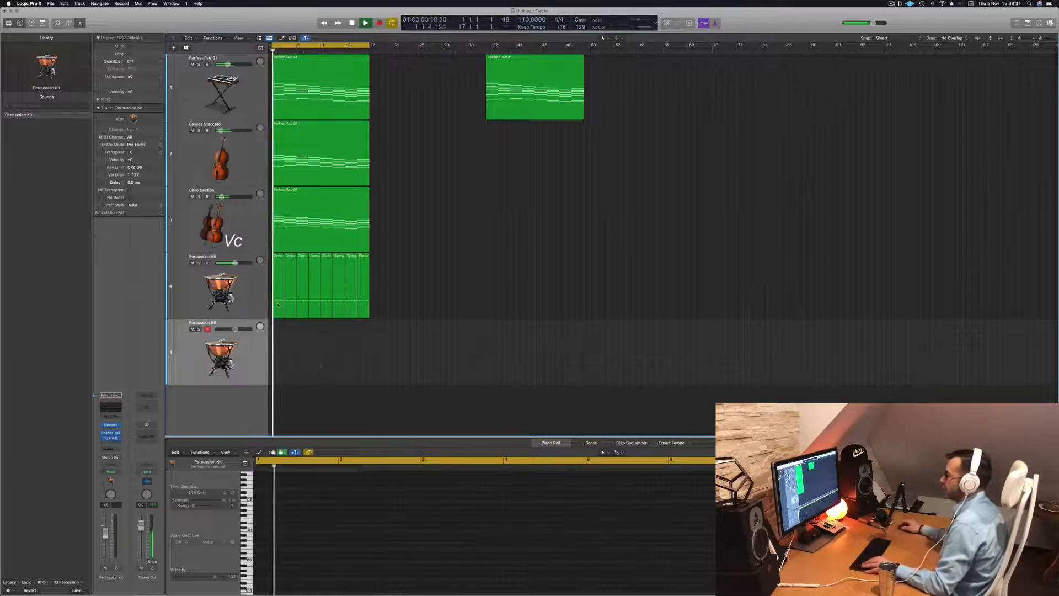
Load Timpani Tremolo Crescendo from the library's Tuned Percussion category onto the new track
left_click(280, 306)
left_click(239, 356)
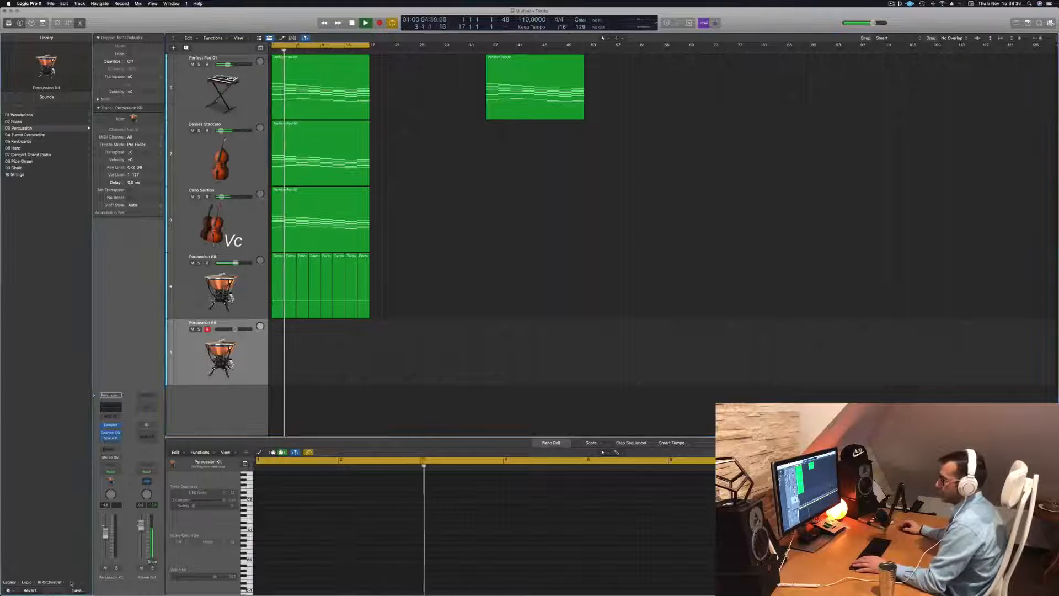
left_click(65, 134)
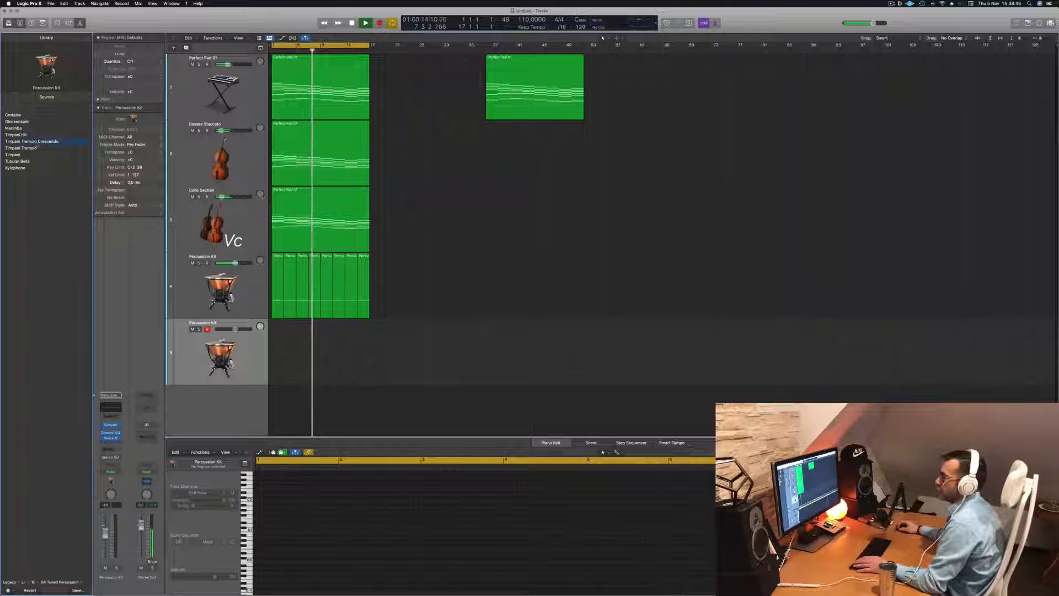
Copy the first percussion region onto the timpani track and play it
left_click_drag(279, 295, 280, 359)
key("Return")
key("space")
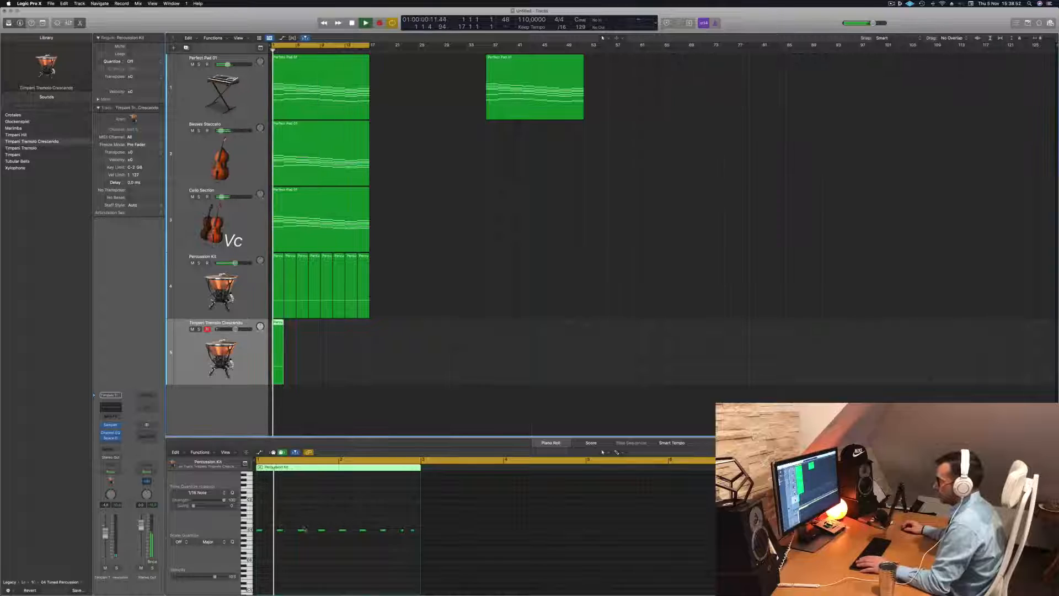
Replace the timpani region's repeated notes with one long note spanning the whole bar
left_click_drag(282, 525, 434, 541)
key("space")
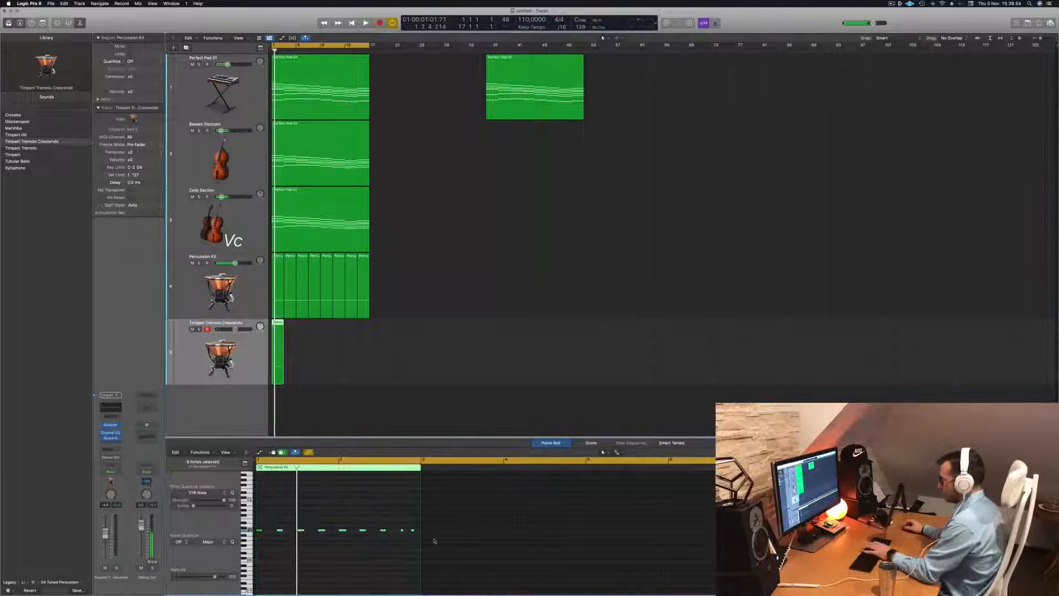
key("Return")
key("Return")
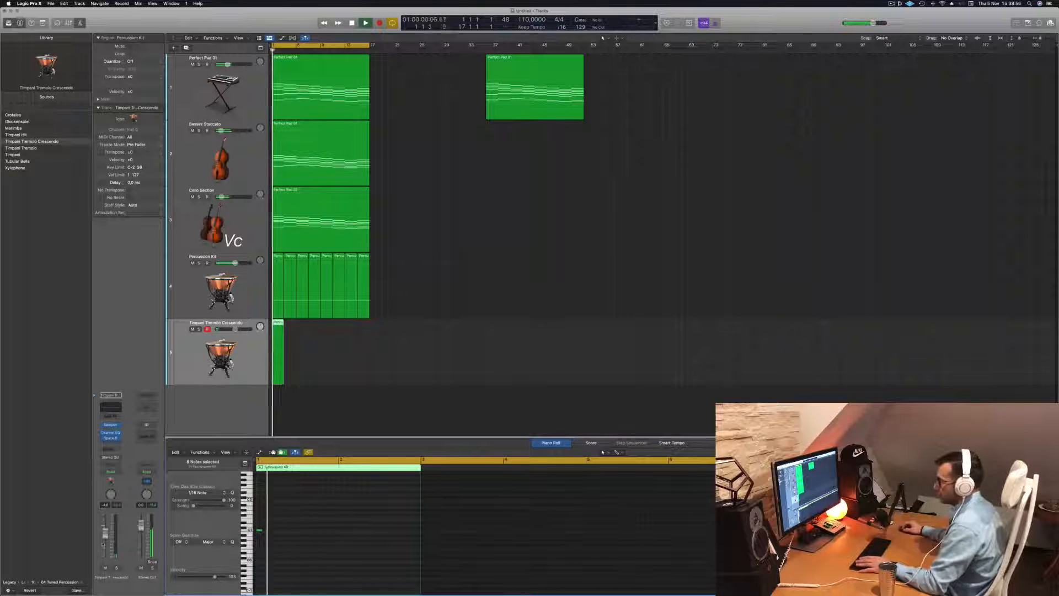
key("Return")
left_click_drag(260, 529, 416, 536)
key("Return")
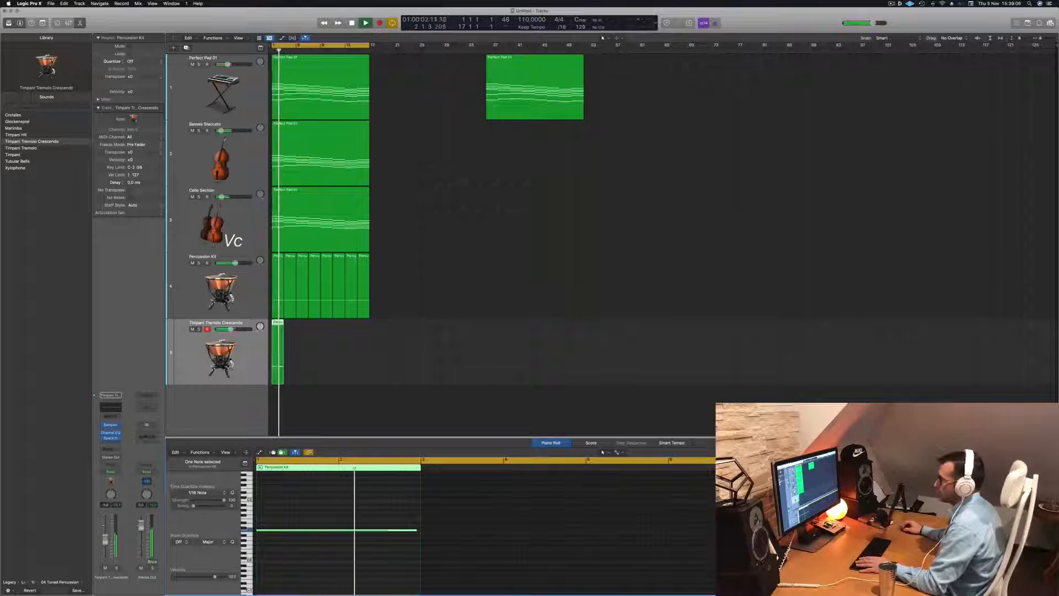
Repeat the timpani region across the length of the pad chord regions and play it back
key("space")
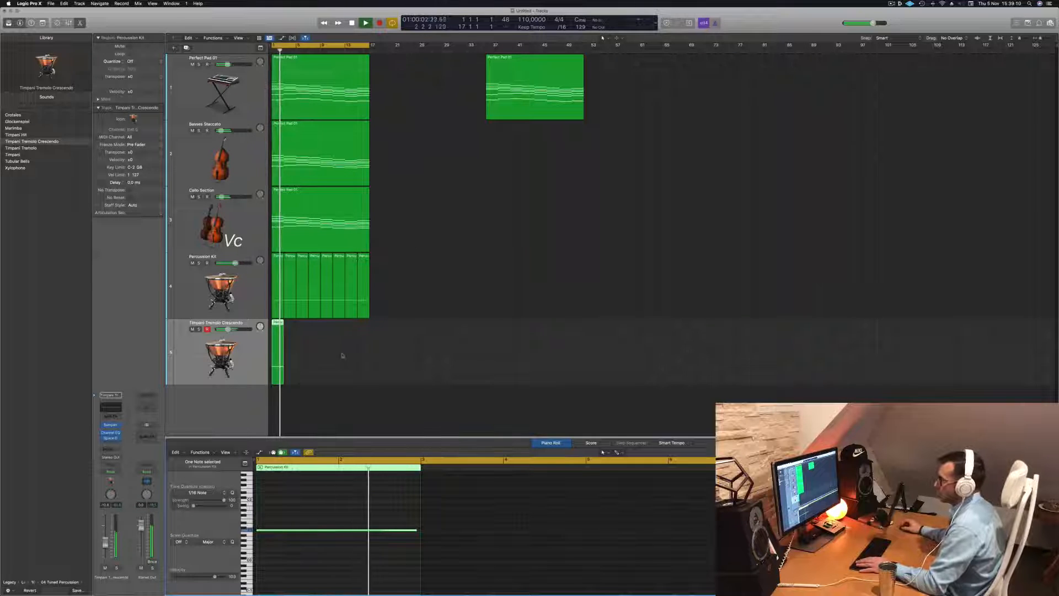
key("space")
key("space")
scroll(355, 345, "up", 3)
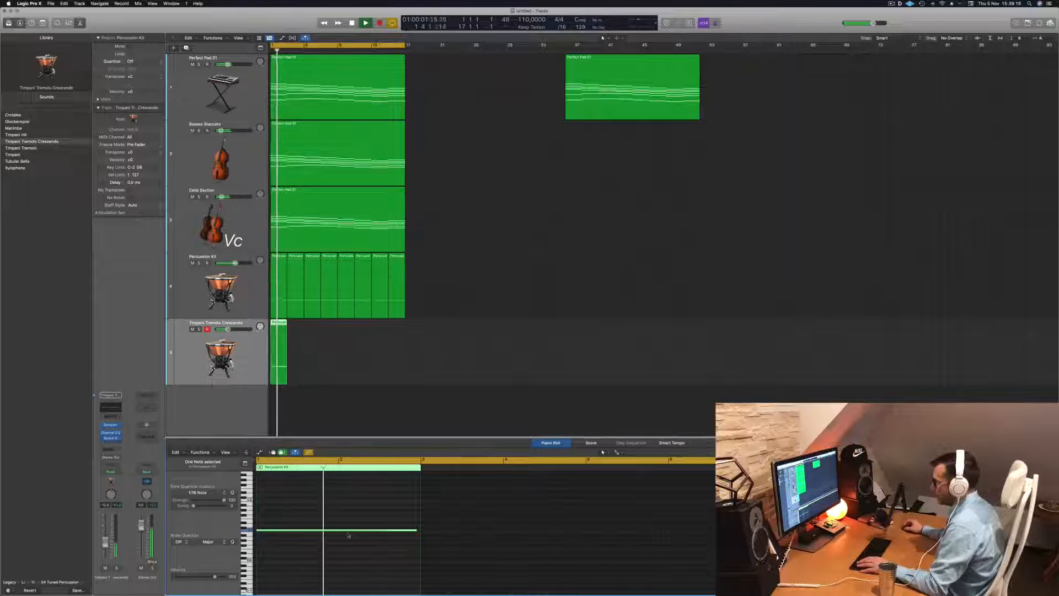
key("Return")
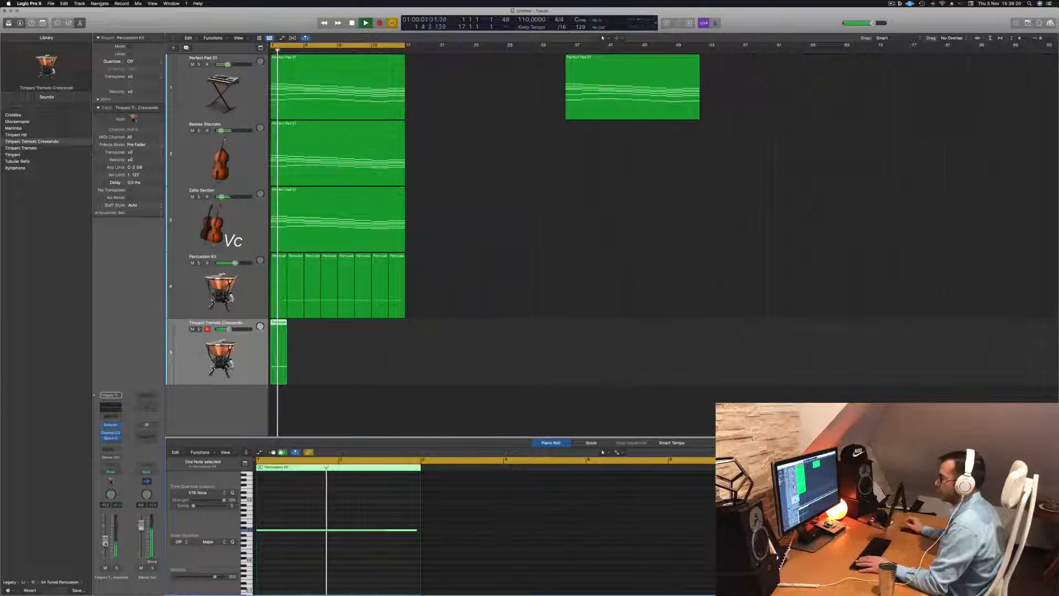
key("Return")
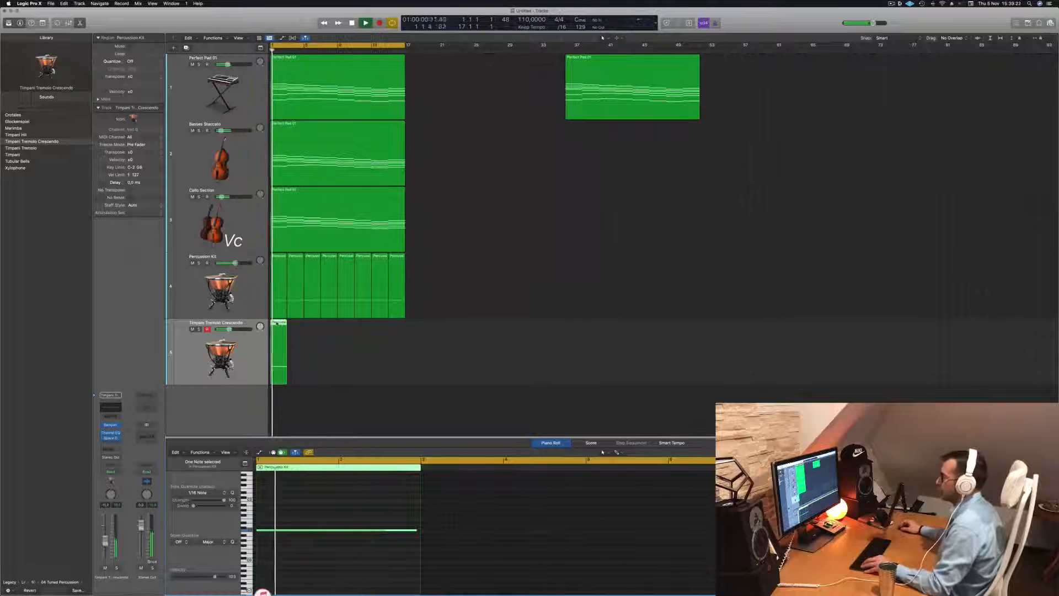
left_click_drag(288, 329, 345, 326)
left_click(239, 355)
key("Return")
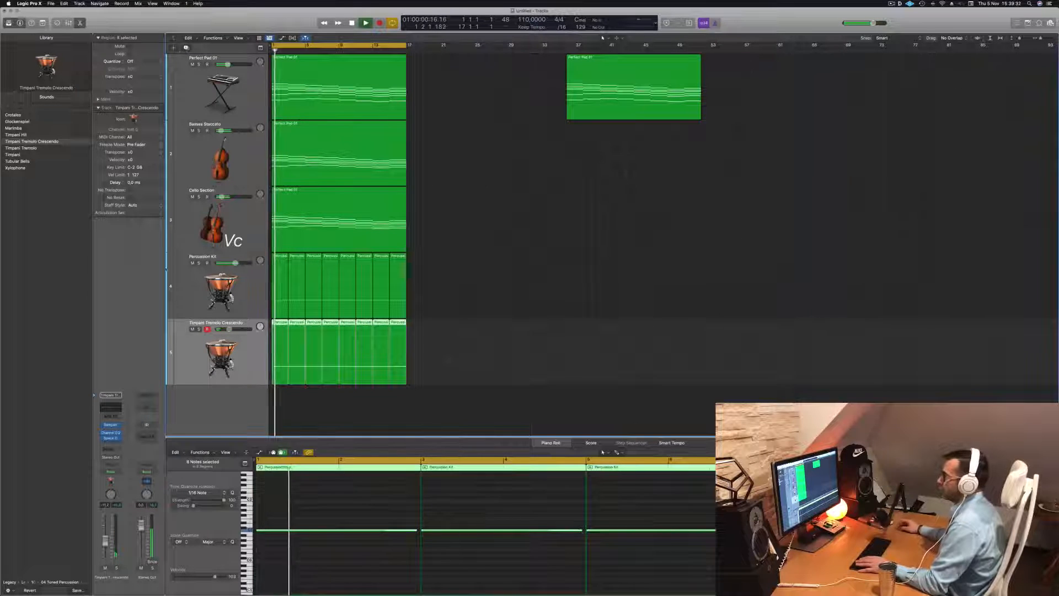
Duplicate the timpani track and copy the first timpani region onto the new track
key("super+d")
left_click(275, 352)
scroll(418, 351, "down", 2)
left_click_drag(277, 342, 275, 401)
scroll(276, 402, "down", 1)
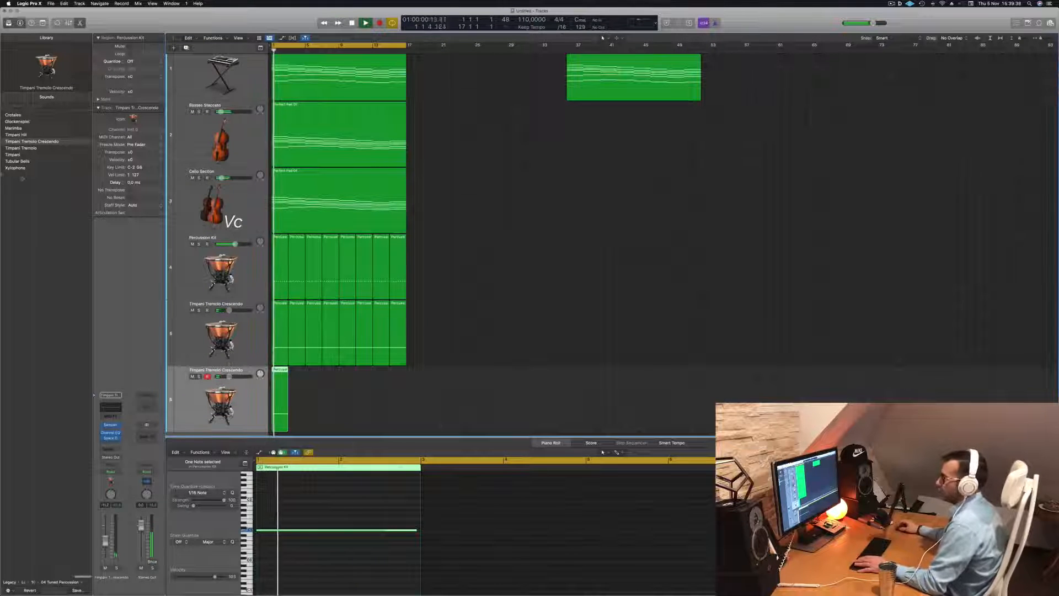
Load Crotales onto the new track and transpose its note down one octave
left_click(13, 116)
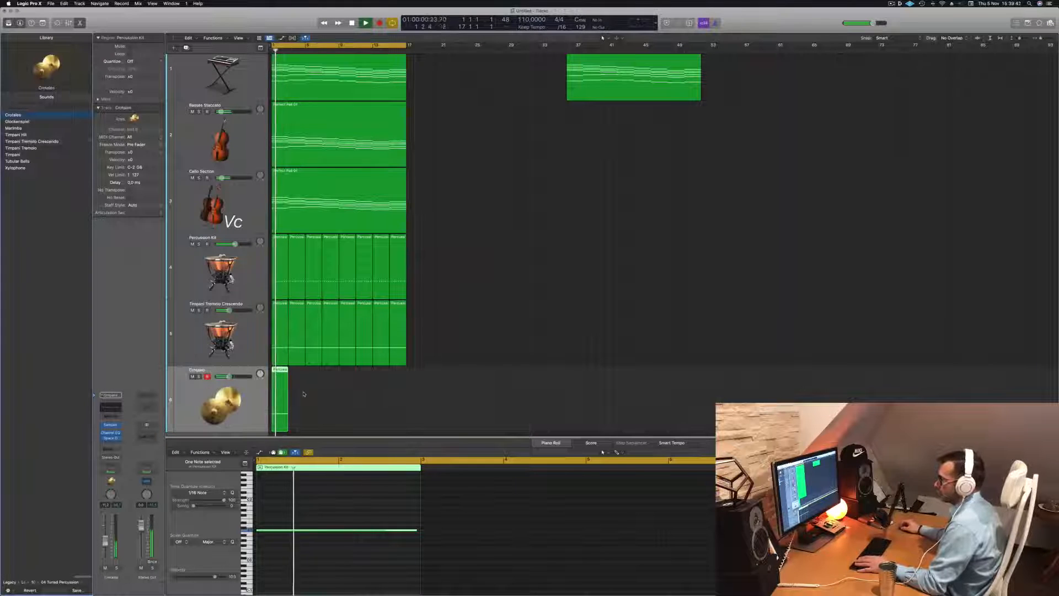
left_click(353, 545)
key("space")
key("alt+shift+Down")
key("alt+shift+Down")
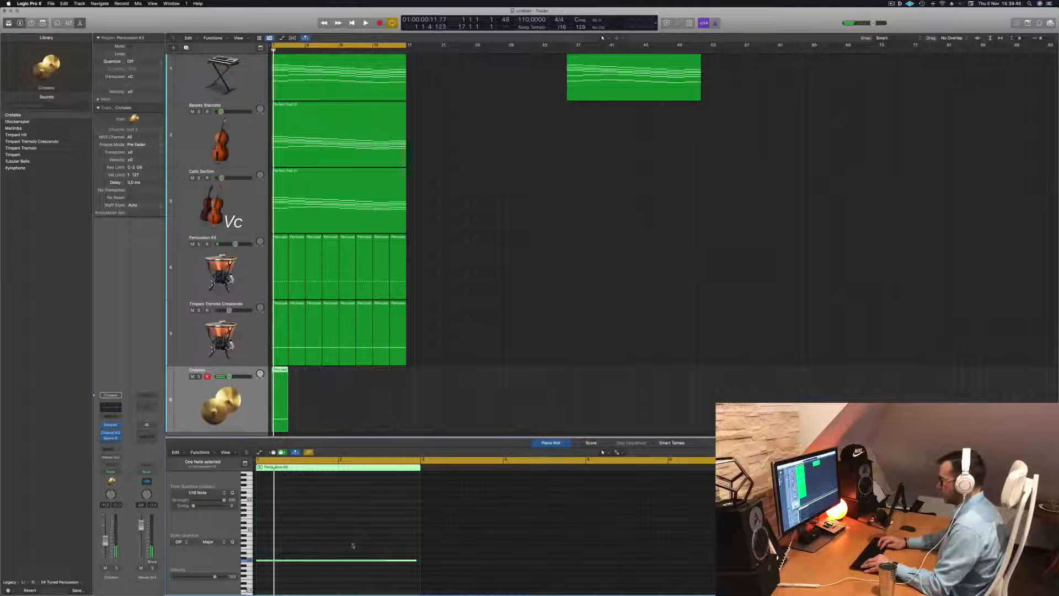
key("alt+shift+Up")
key("space")
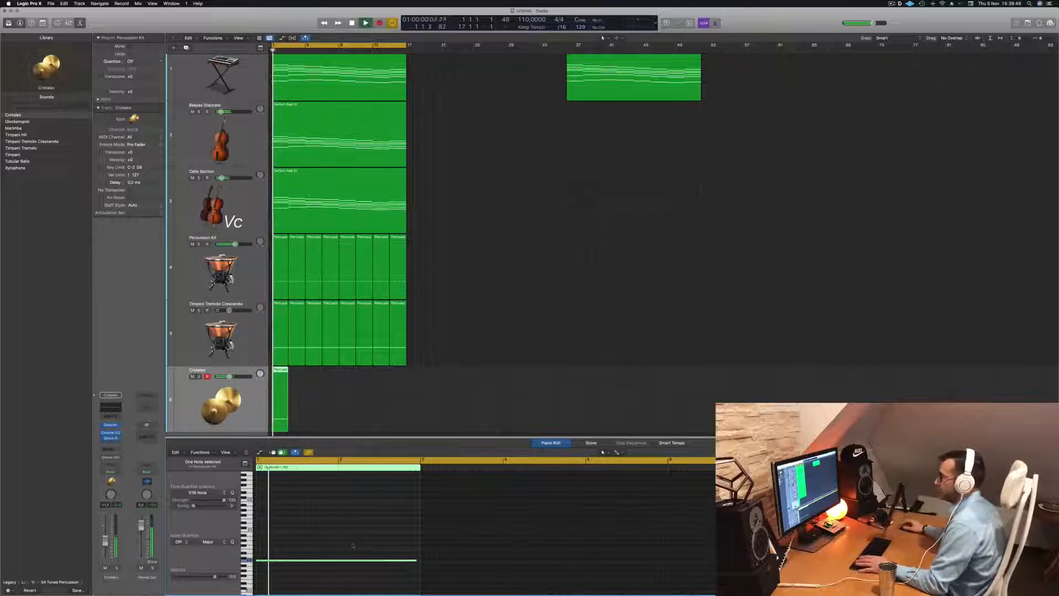
Move the crotales region slightly later on its track
key("space")
key("space")
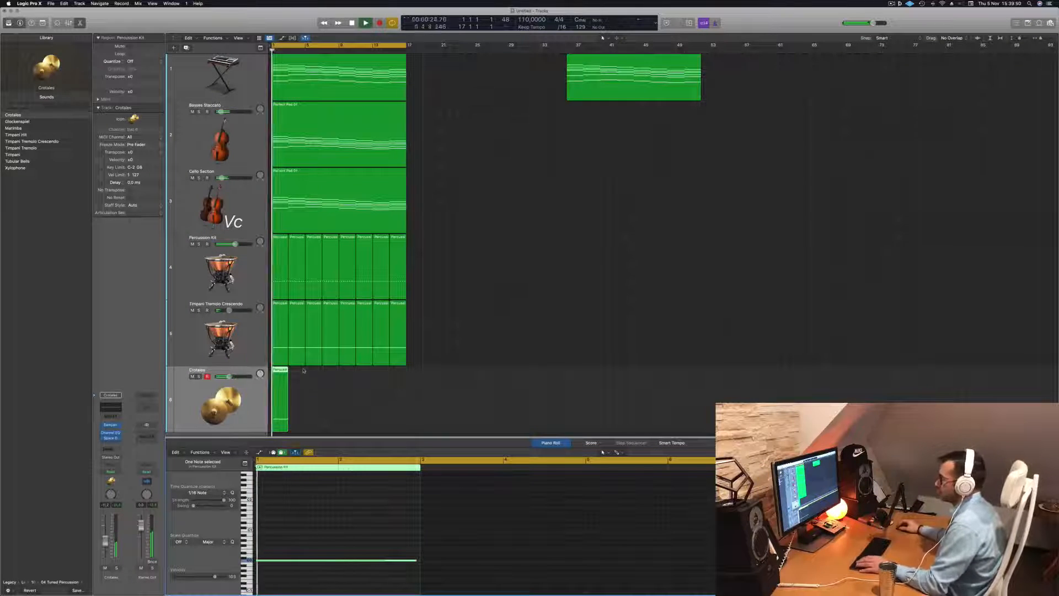
left_click_drag(280, 371, 292, 370)
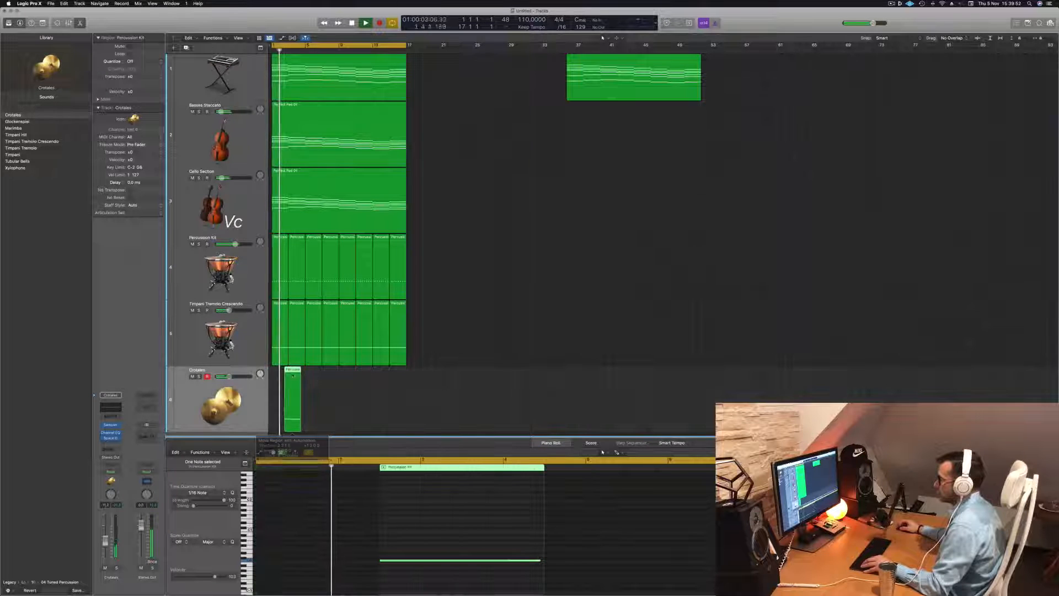
Play back the arrangement to hear the crotales part with the other tracks
scroll(331, 381, "up", 5)
scroll(345, 378, "left", 2)
key("space")
key("space")
key("space")
key("space")
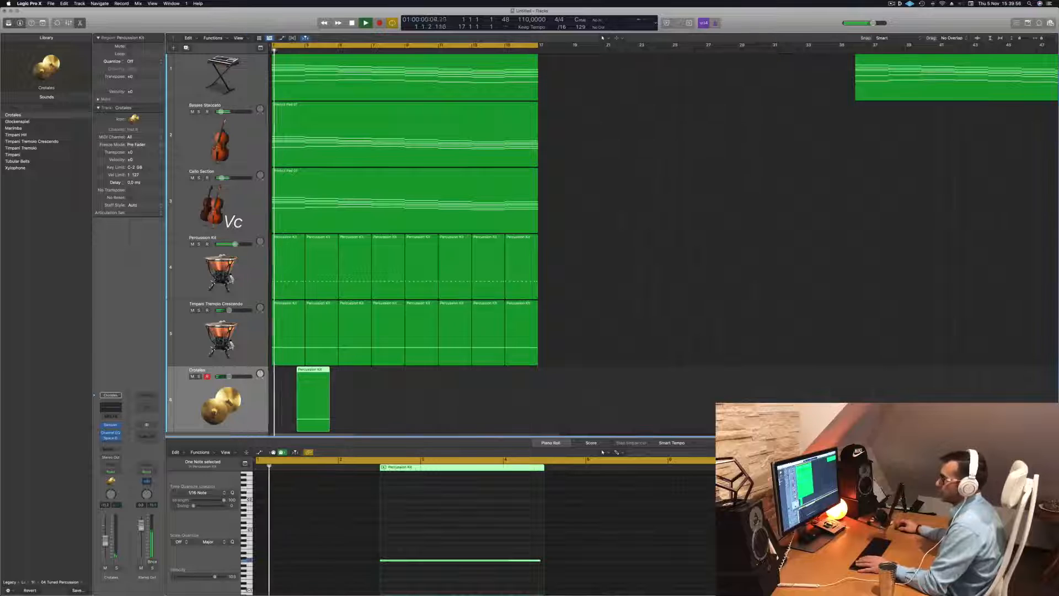
Browse the tuned percussion patches and load Timpani onto the new track instead of Crotales
left_click(17, 161)
left_click(19, 168)
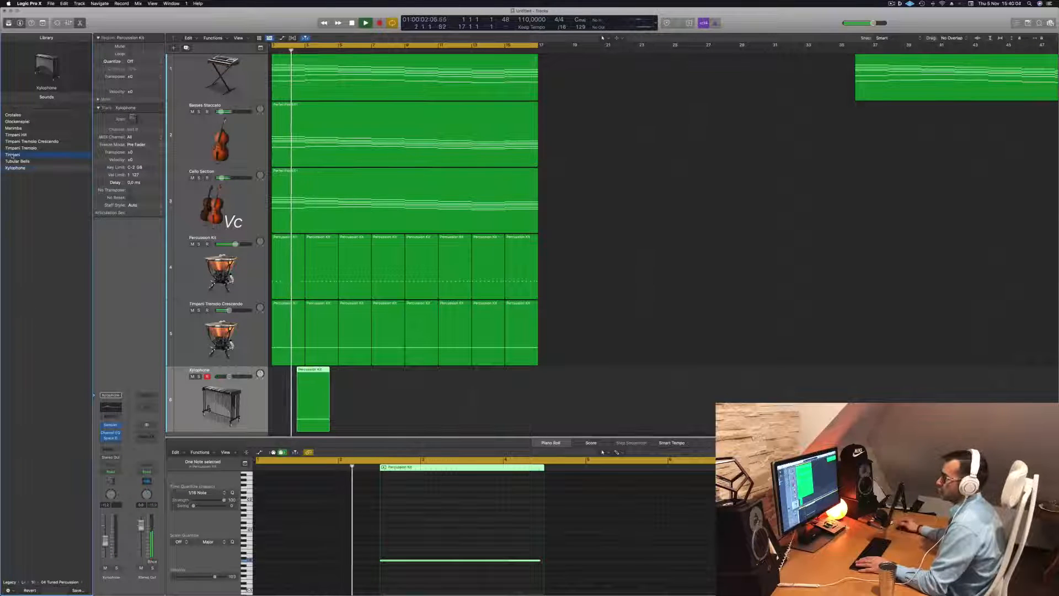
left_click(13, 155)
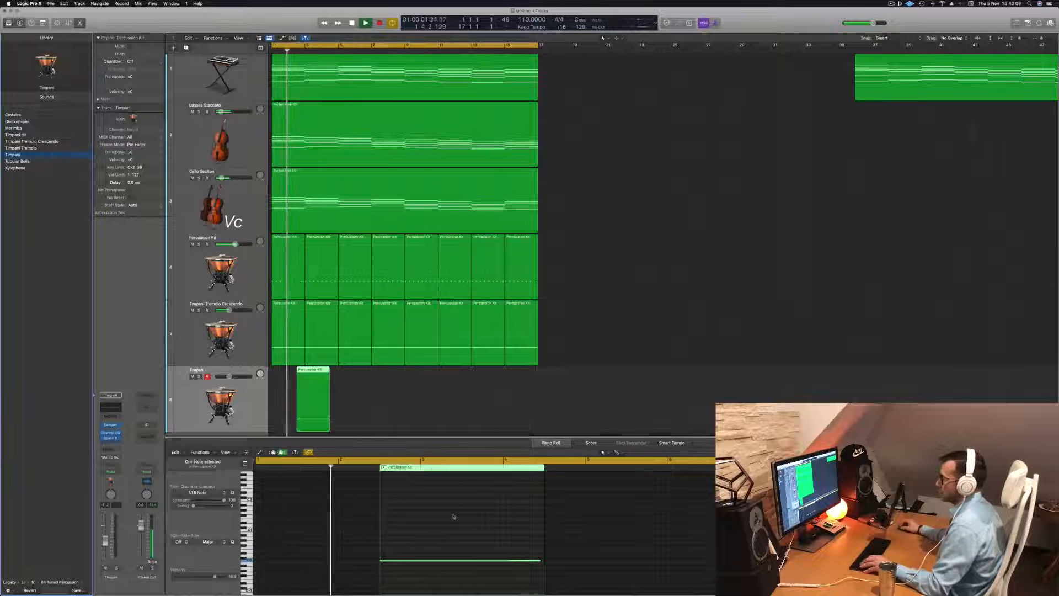
Edit the note in the new timpani region into a short repeated four-note figure and play it back
left_click_drag(105, 537, 104, 535)
key("space")
key("space")
left_click_drag(538, 564, 386, 569)
key("super+Right")
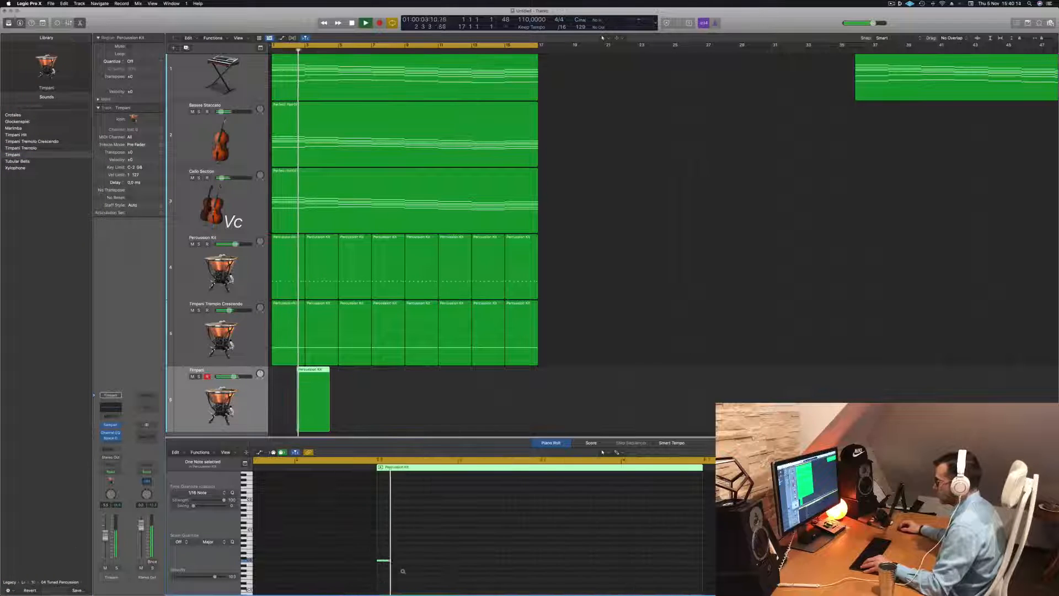
key("space")
key("space")
left_click_drag(511, 562, 575, 560)
key("space")
key("space")
scroll(591, 560, "down", 3)
key("space")
key("space")
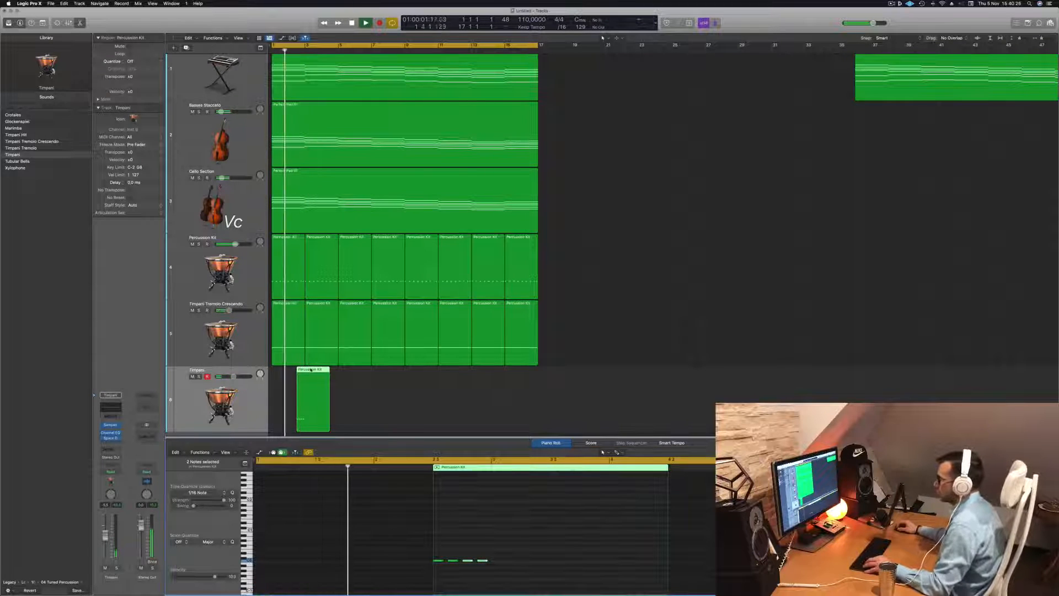
Loop the new timpani region along the track and delete the part extending past the pad chords
left_click_drag(321, 370, 381, 391)
mouse_move(459, 387)
left_mouse_down()
mouse_move(310, 389)
mouse_move(439, 382)
left_mouse_up()
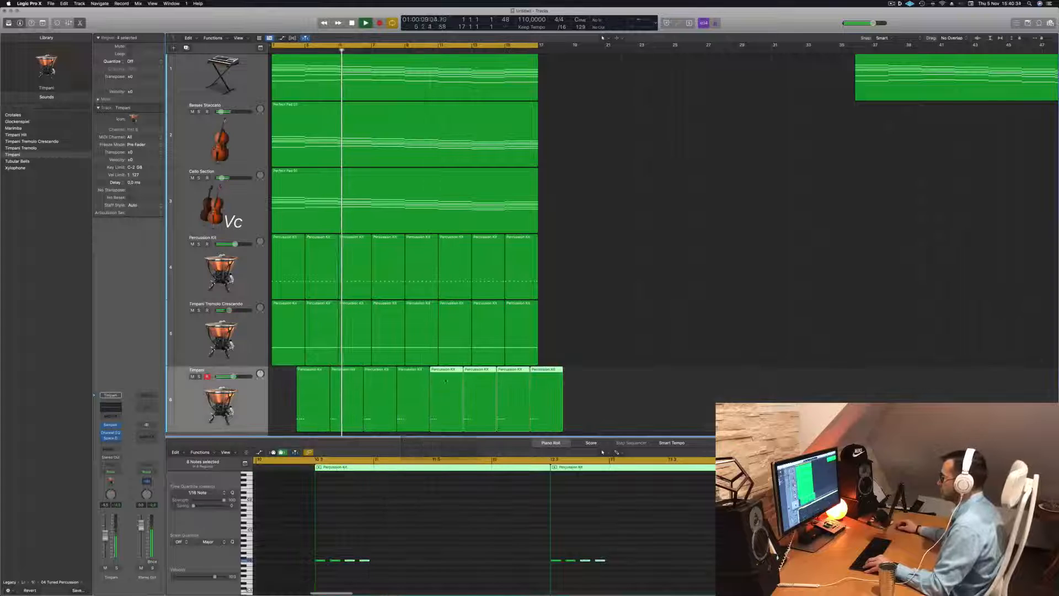
double_click(539, 373, "super")
key("BackSpace")
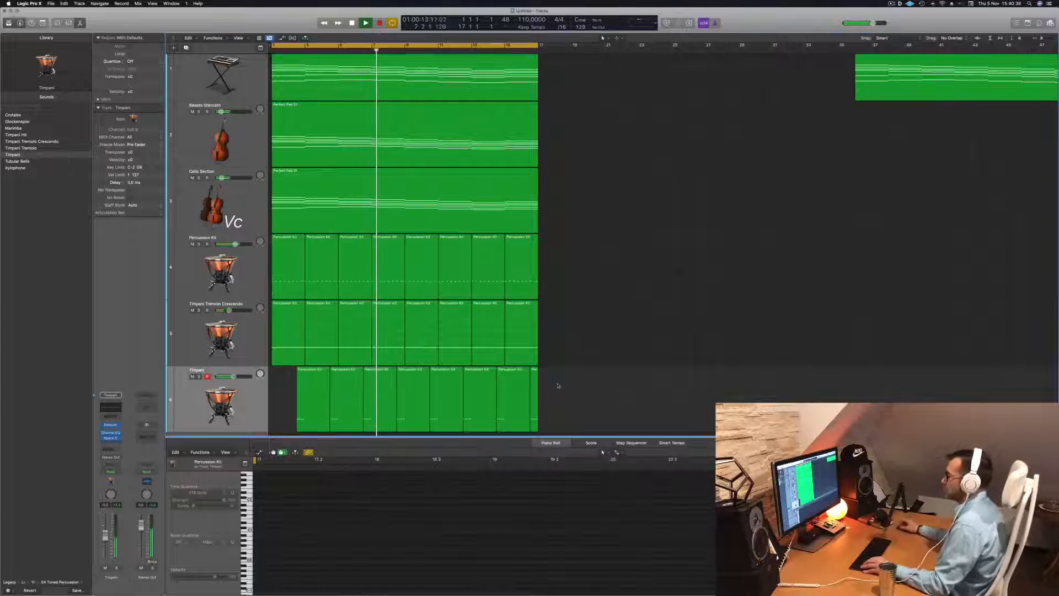
Inspect the notes of the timpani, tremolo timpani and percussion kit tracks by selecting each one
left_click(221, 397)
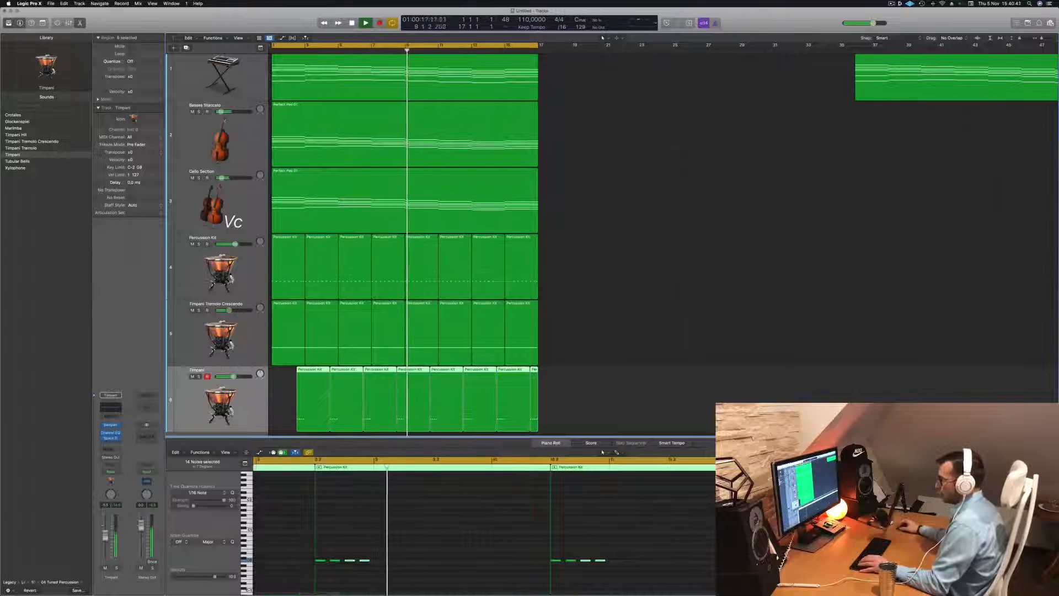
left_click(220, 333)
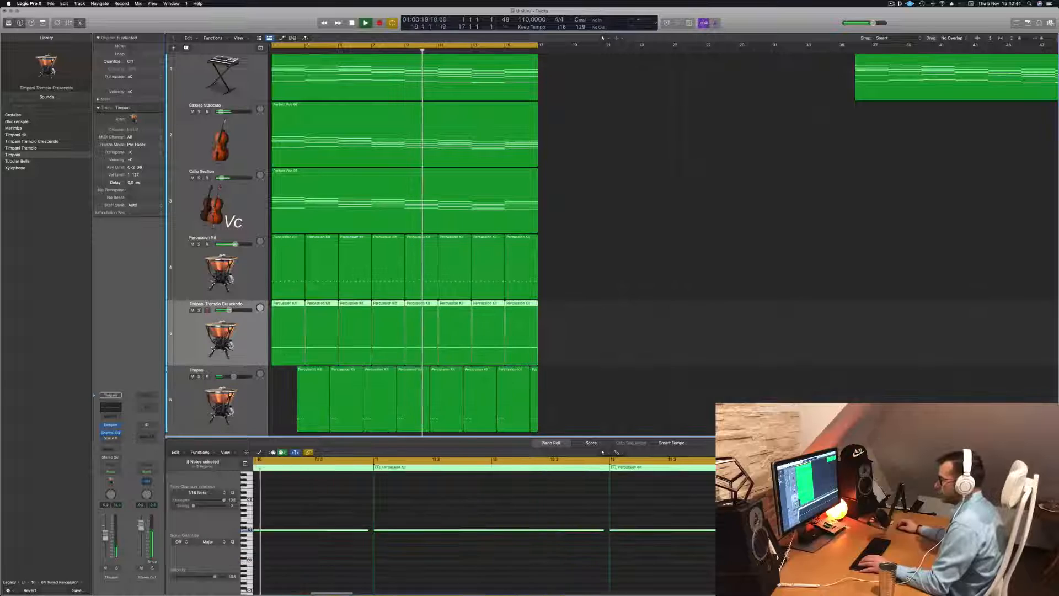
left_click(221, 268)
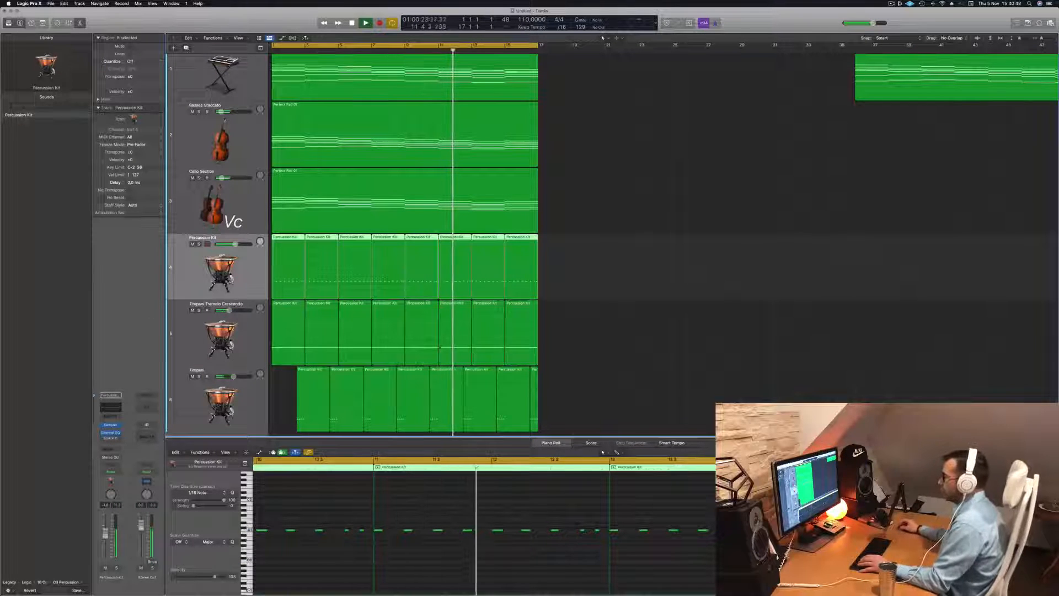
left_click(562, 330)
left_click(265, 402)
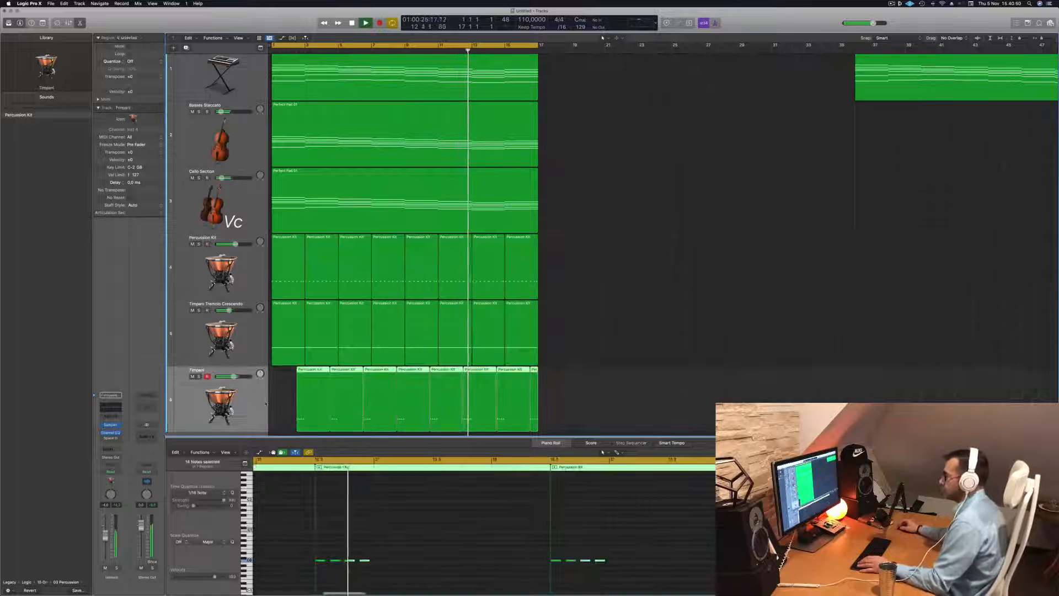
scroll(265, 402, "down", 1)
scroll(266, 402, "down", 1)
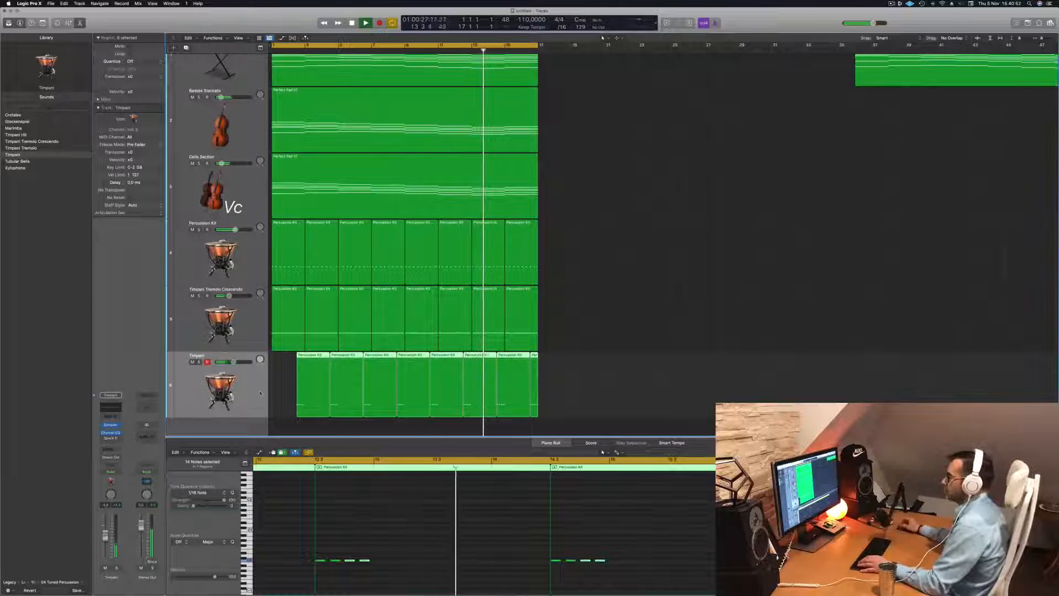
Duplicate the Percussion Kit track and copy its first region onto the new track
left_click(254, 263)
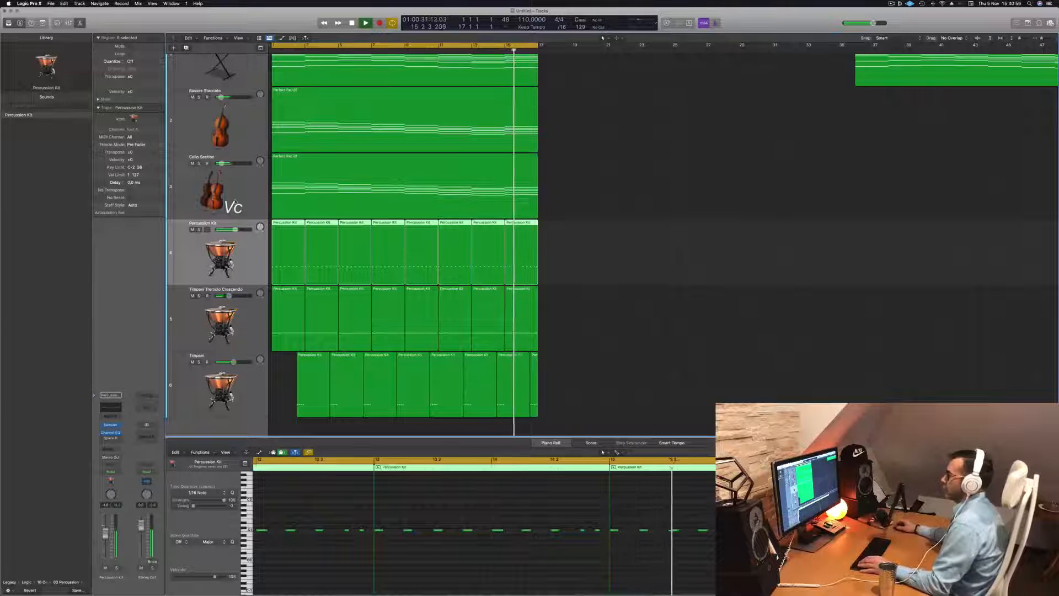
key("super+d")
left_click_drag(289, 275, 288, 315)
Rework the rhythm of the notes in the new percussion region, moving the last note slightly earlier, and audition it
key("space")
left_click_drag(263, 528, 361, 543)
left_click_drag(440, 544, 441, 545)
key("alt+Right")
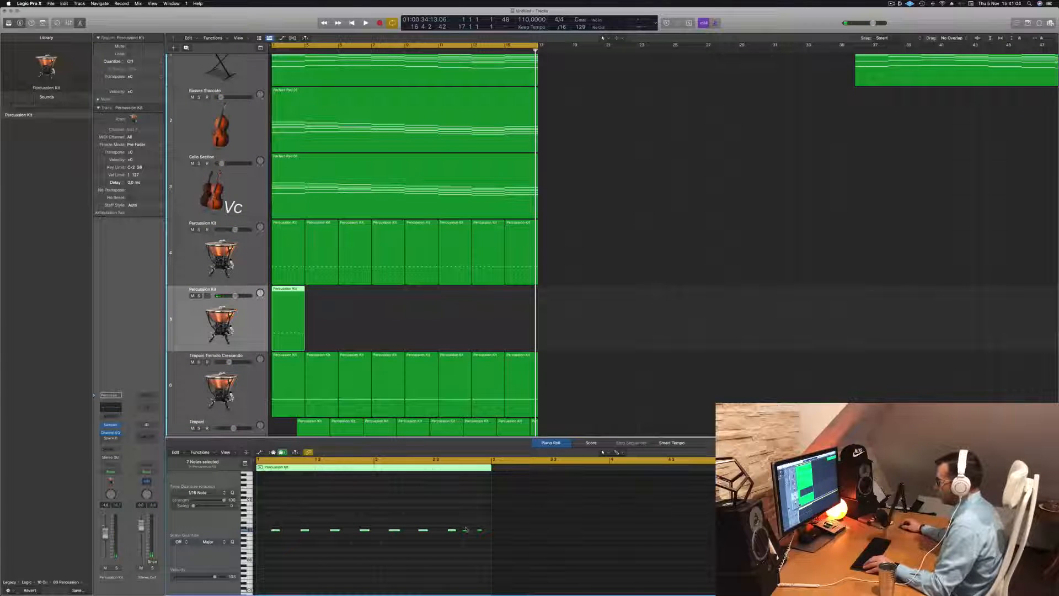
mouse_move(470, 527)
left_mouse_down()
mouse_move(491, 543)
mouse_move(465, 544)
left_mouse_up()
key("Return")
key("space")
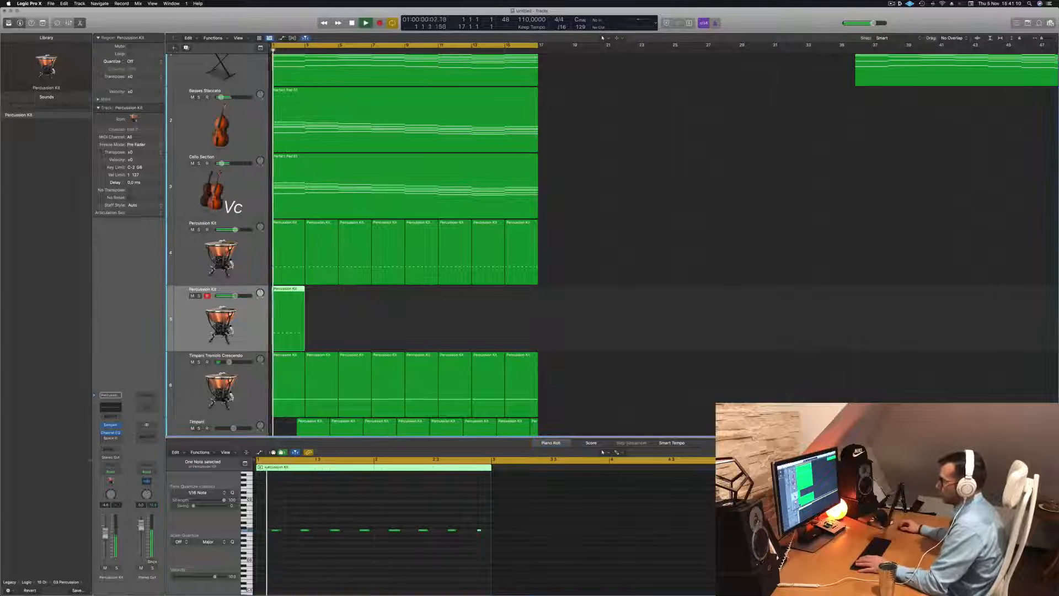
key("space")
left_click_drag(267, 514, 573, 566)
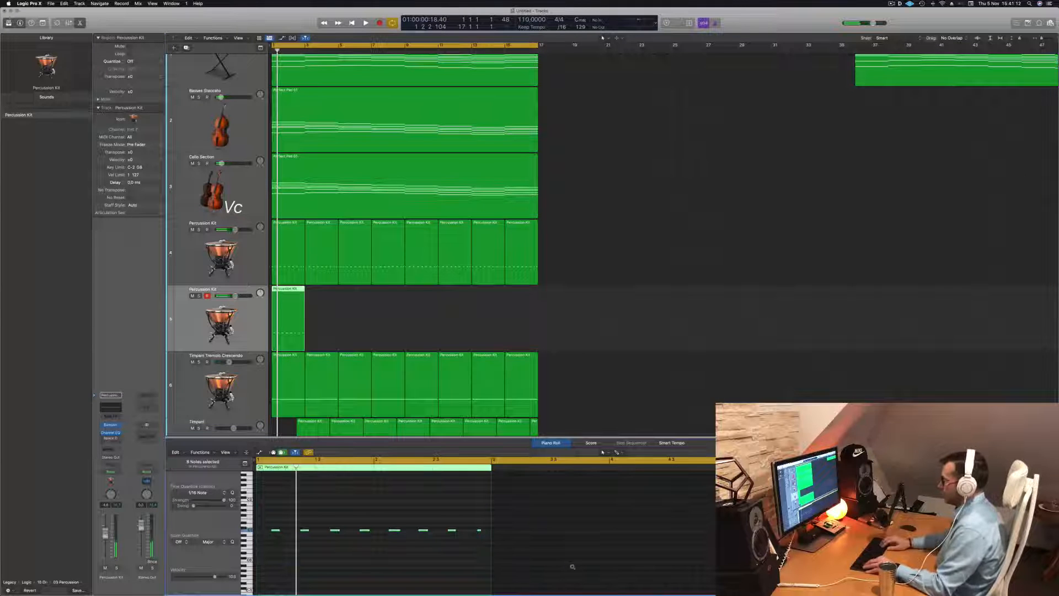
key("Return")
key("space")
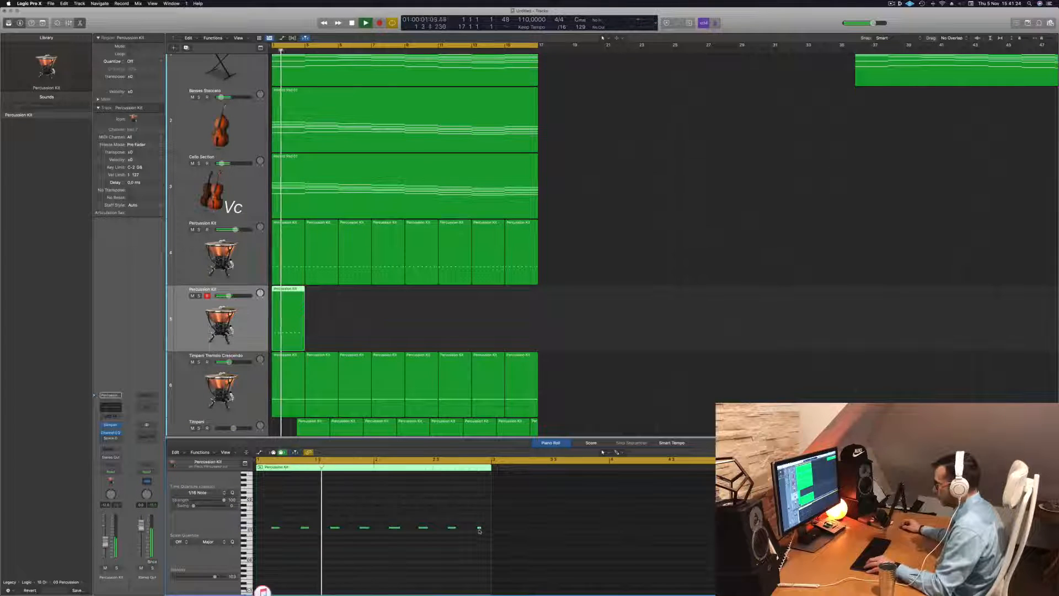
left_click_drag(479, 529, 465, 532)
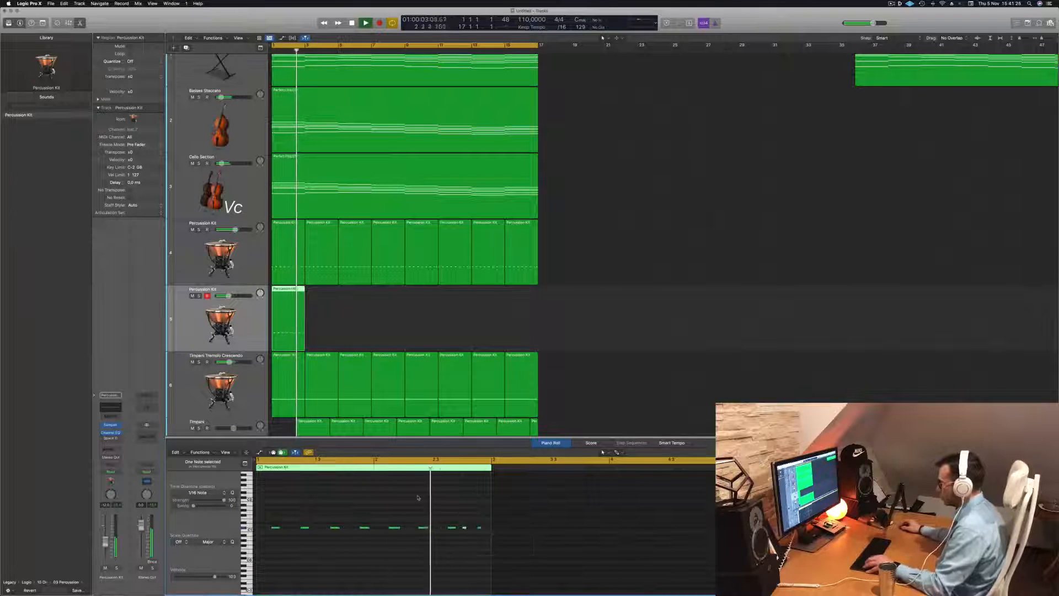
Repeat the new percussion region across the length of the pad chords
scroll(410, 502, "left", 3)
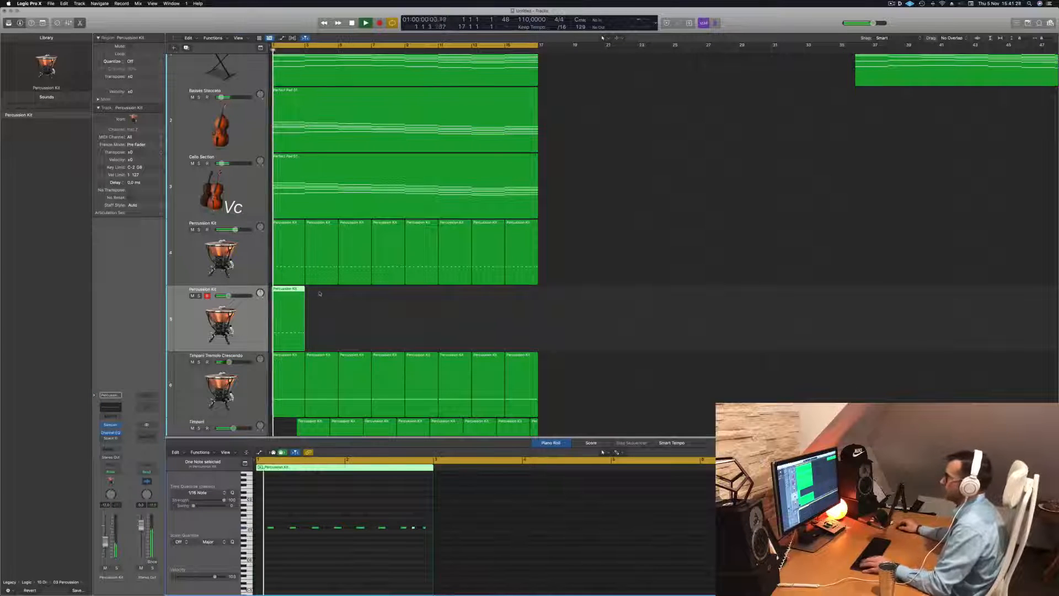
left_click_drag(287, 290, 421, 310)
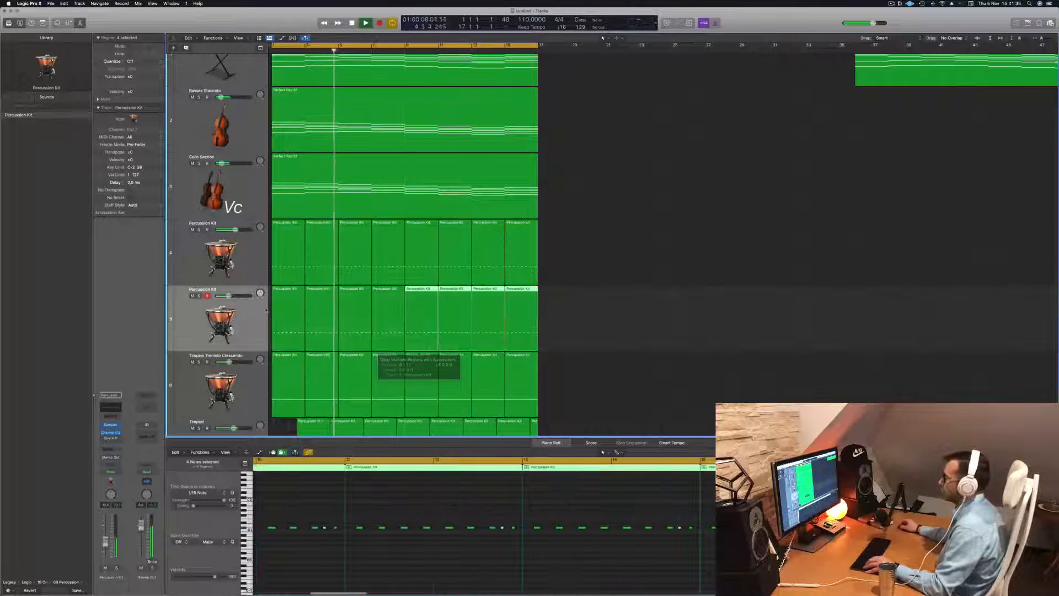
Select all notes in the new percussion regions and transpose them down an octave, then up three semitones
left_click(246, 318)
key("Return")
scroll(370, 561, "down", 5)
left_click(392, 562)
key("super+a")
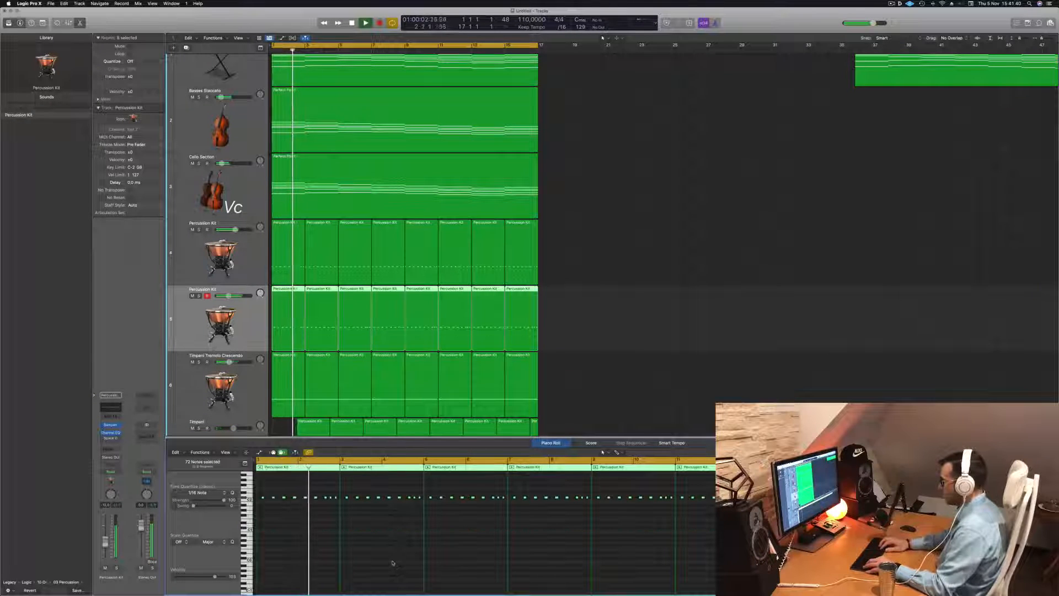
key("shift+alt+Down")
key("alt+Up")
key("alt+Up")
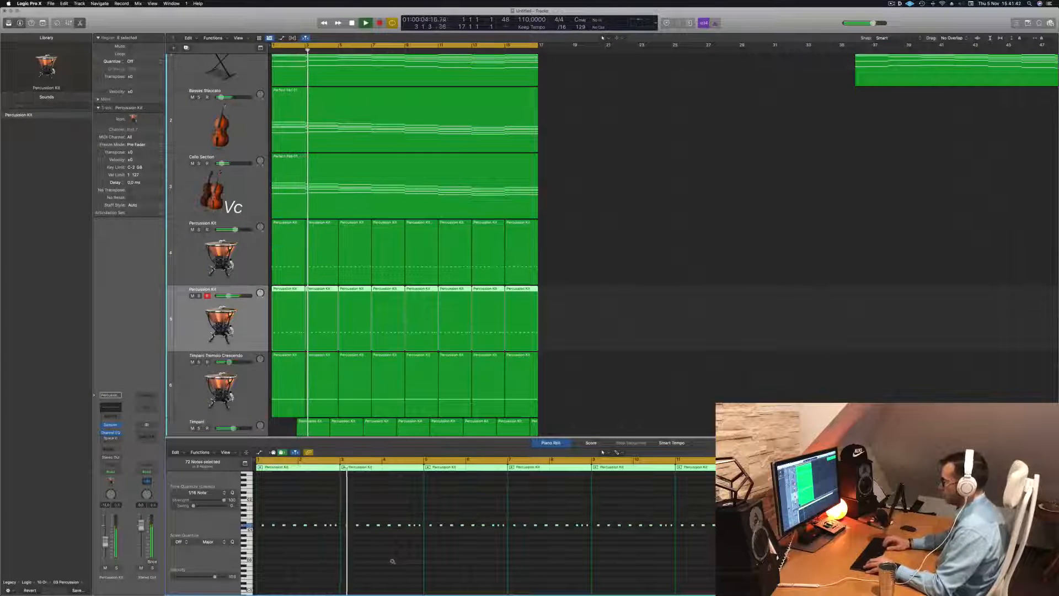
key("alt+Up")
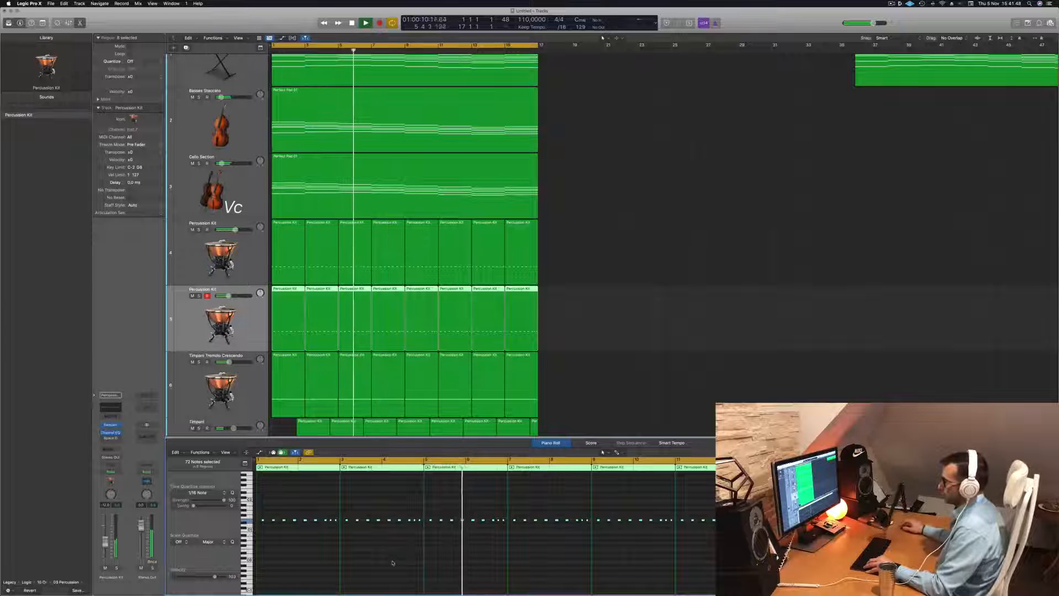
Play the arrangement back from the start and review all tracks
key("Return")
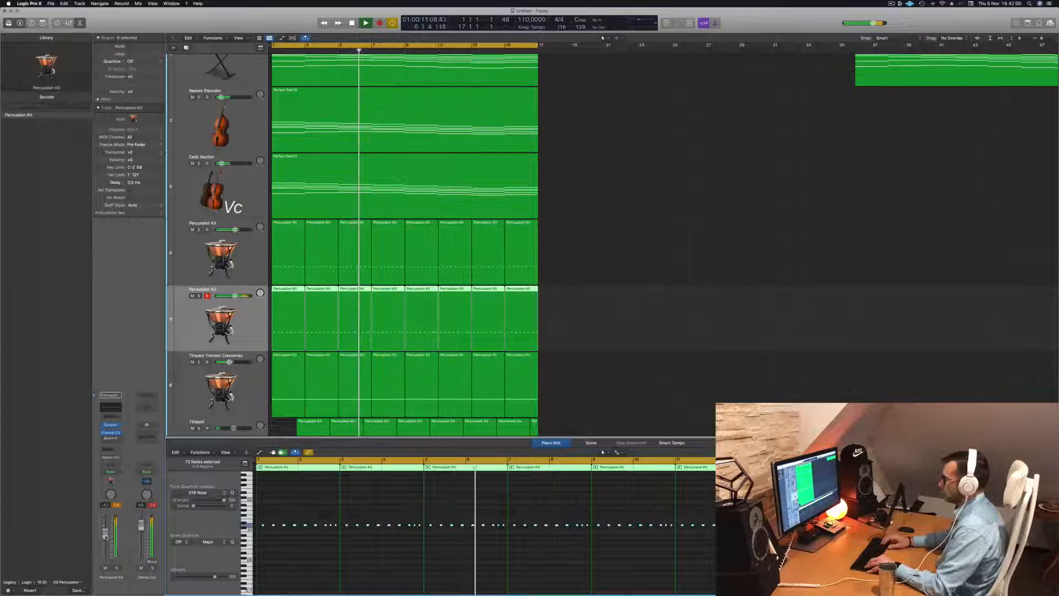
key("Return")
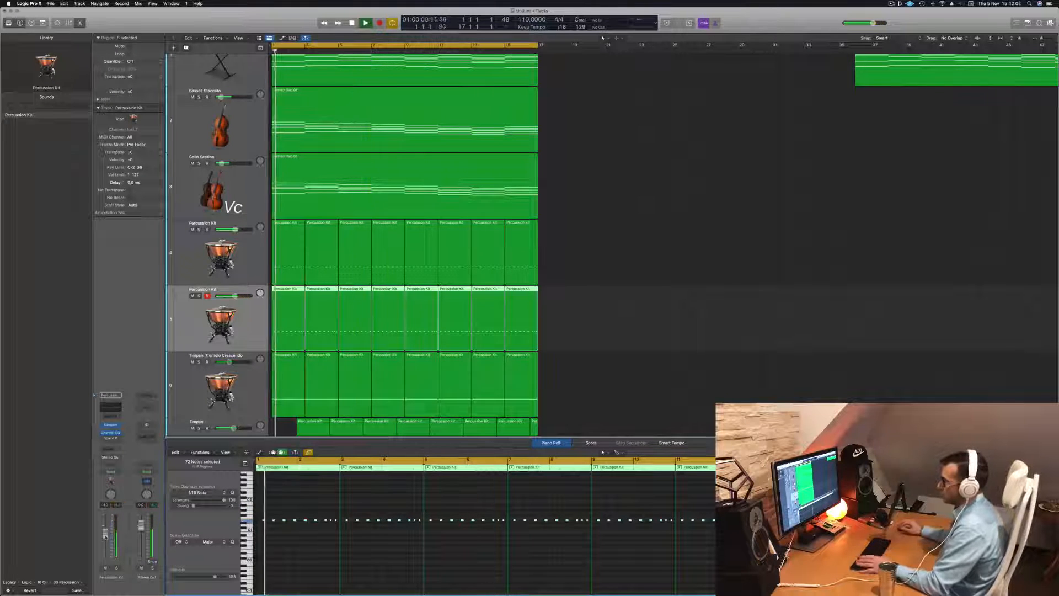
key("Return")
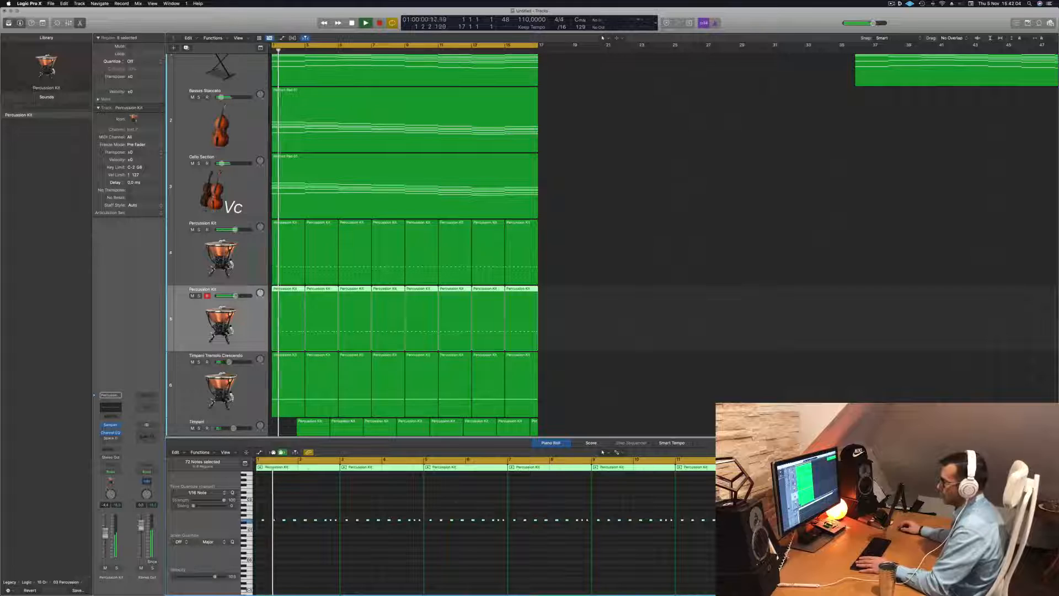
key("Return")
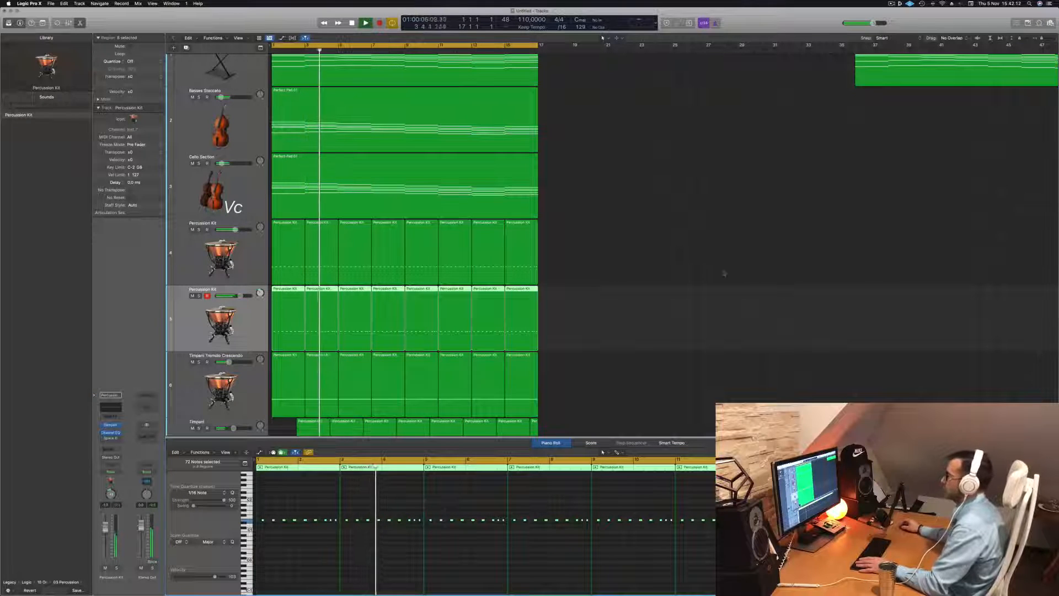
left_click(667, 296)
key("space")
scroll(598, 254, "down", 5)
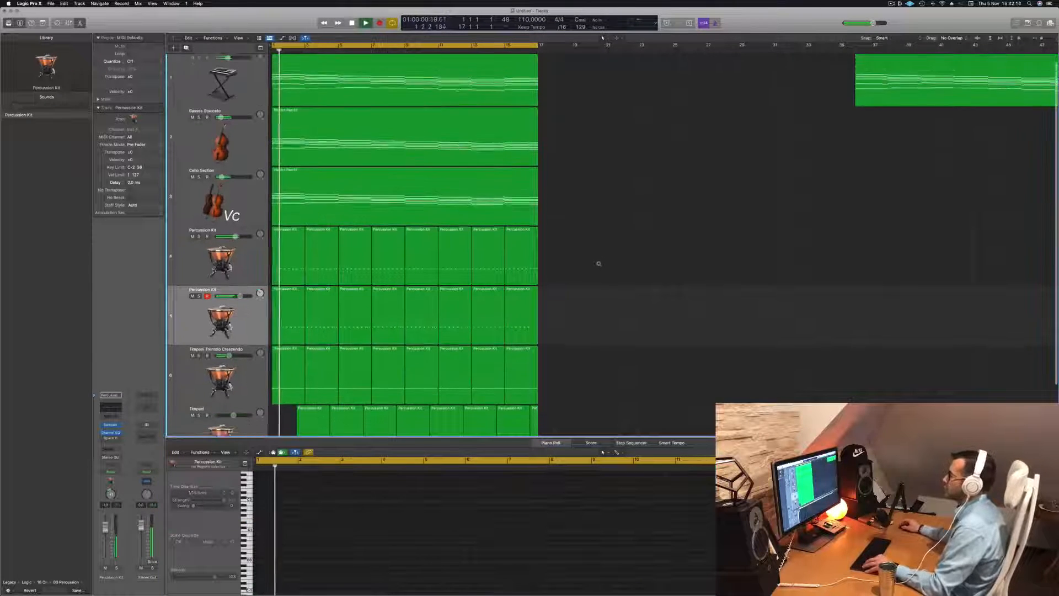
scroll(611, 252, "up", 1)
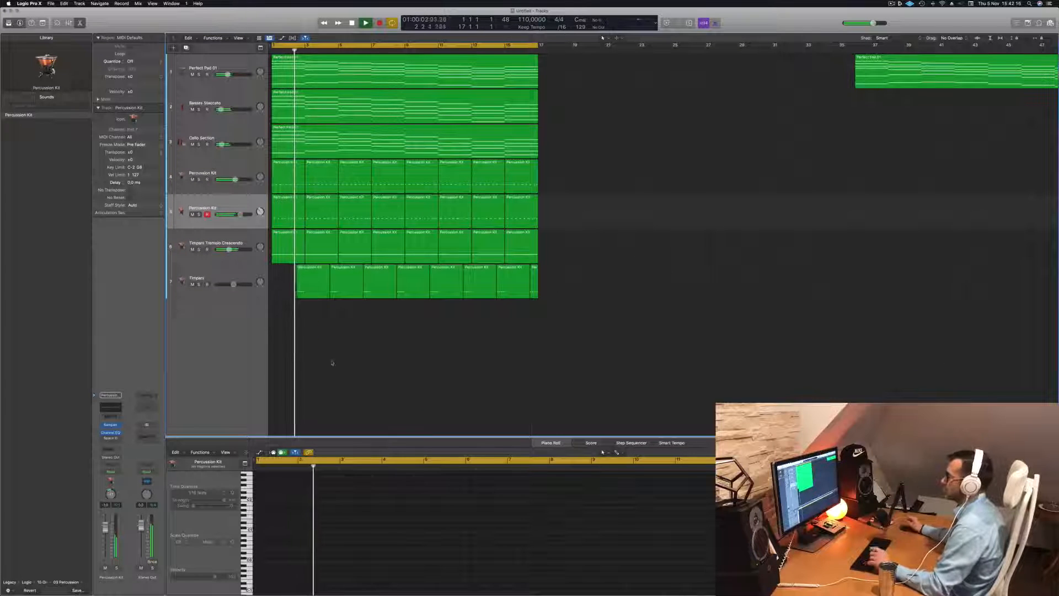
scroll(655, 263, "up", 2)
scroll(679, 260, "down", 2)
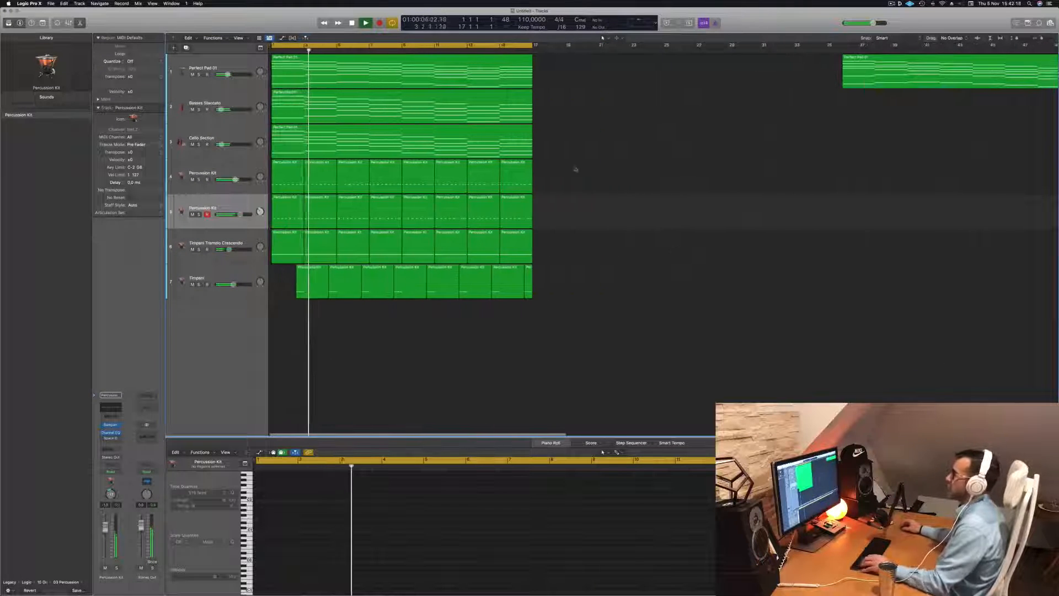
Mute the Cello Section track and unmute it again while listening
left_click(192, 144)
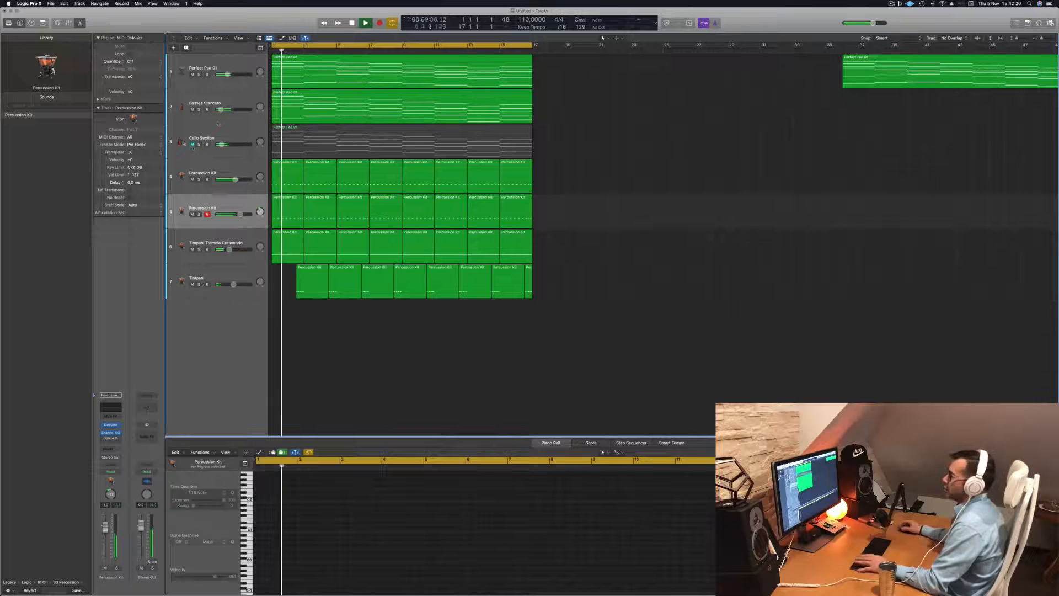
left_click(279, 139)
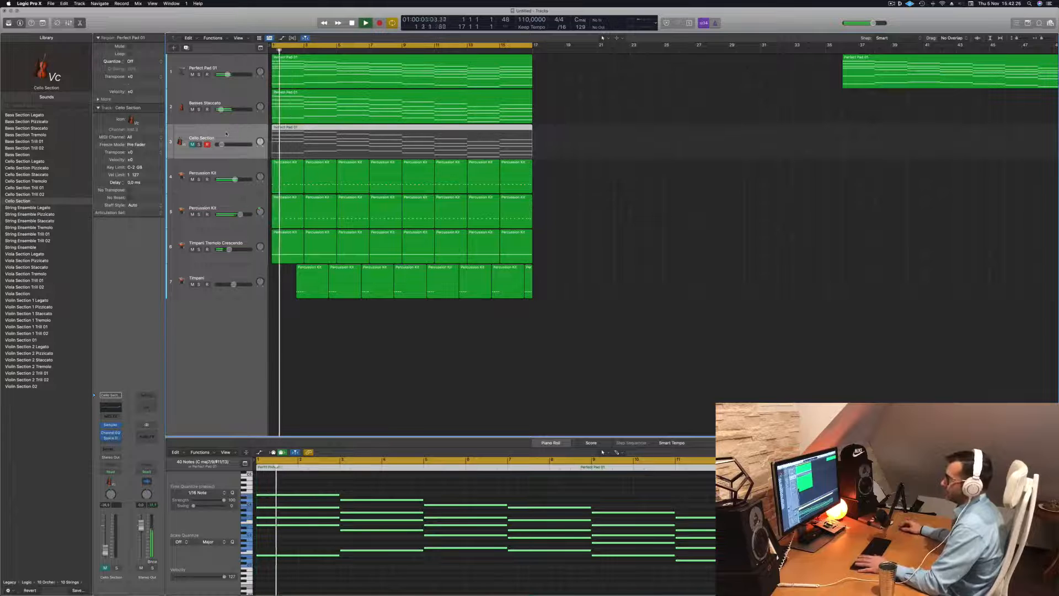
left_click(192, 144)
key("Return")
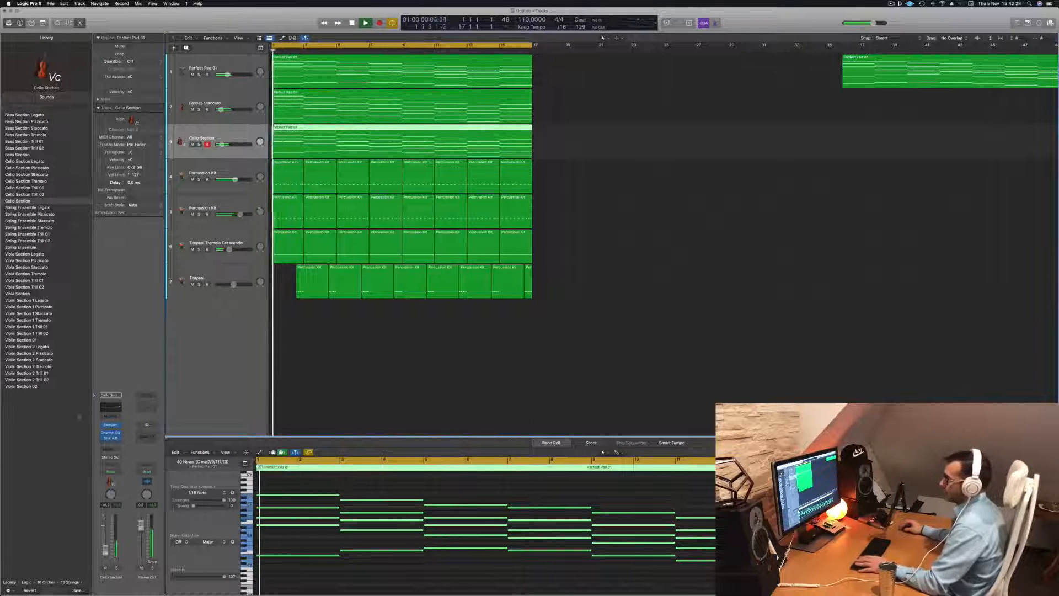
Add a send from the Cello Section track to Bus 1
left_click(106, 447)
mouse_move(124, 459)
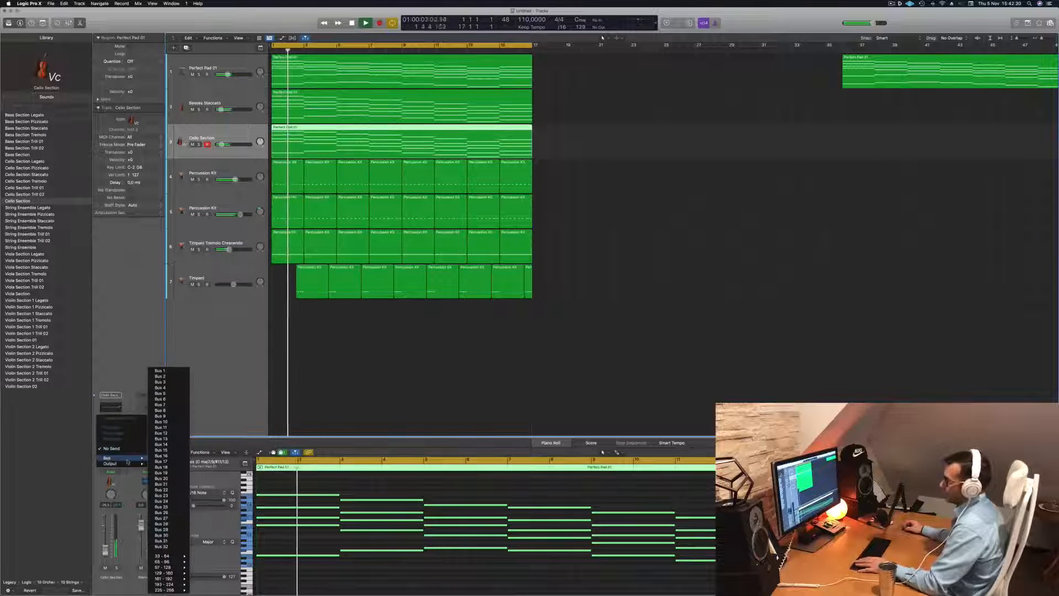
left_click(164, 371)
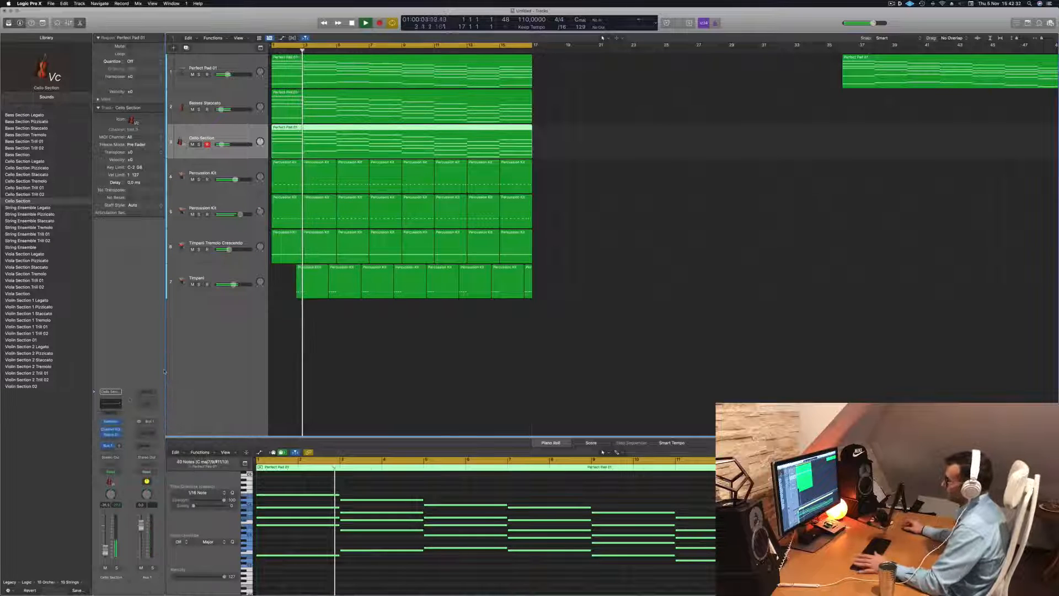
Insert a stereo SilverVerb reverb plug-in on the Bus 1 auxiliary channel
left_click(153, 430)
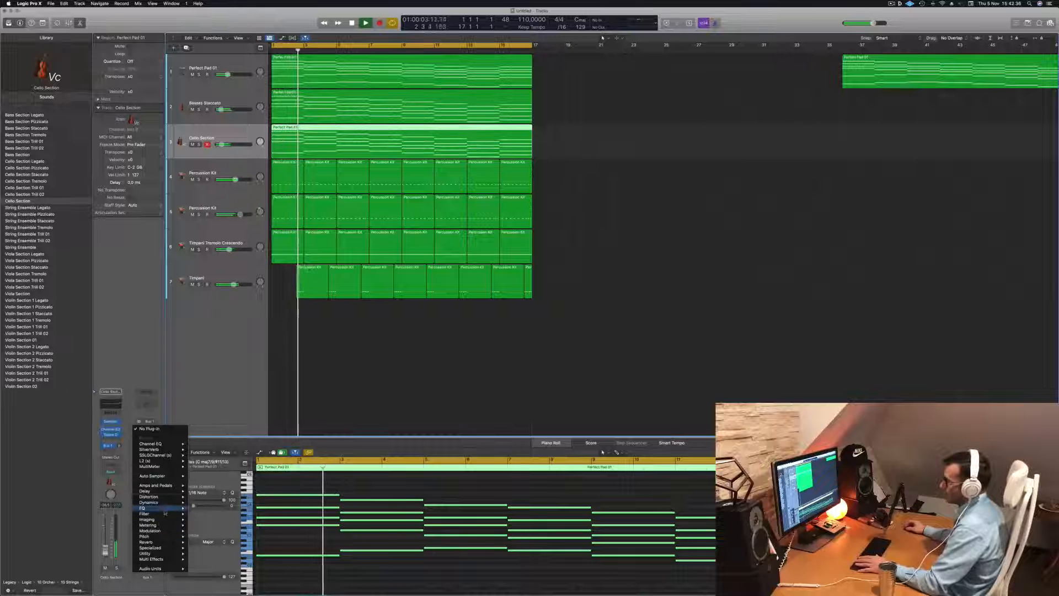
mouse_move(146, 542)
mouse_move(205, 553)
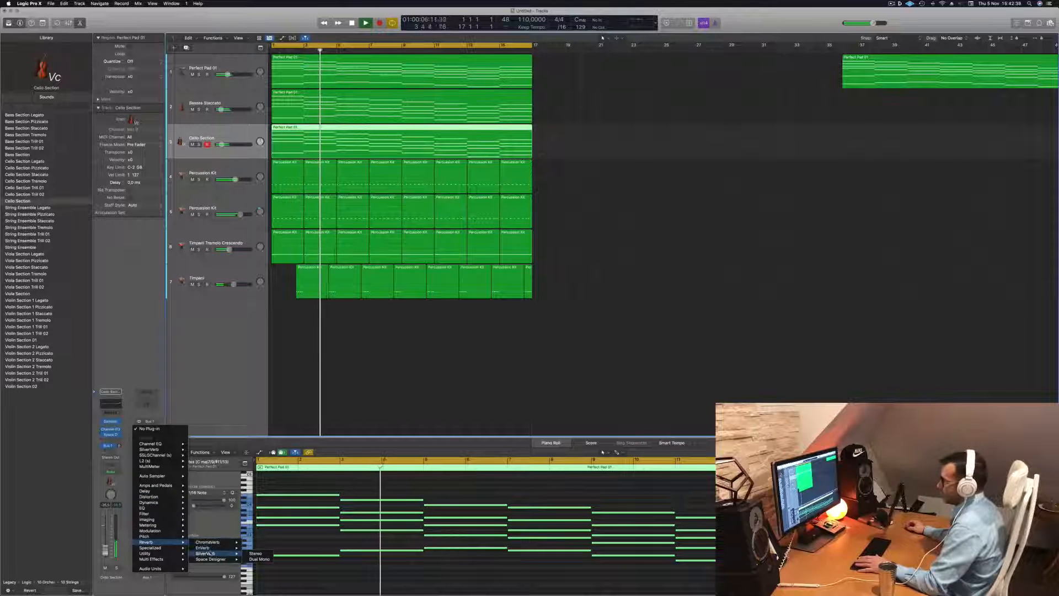
left_click(255, 553)
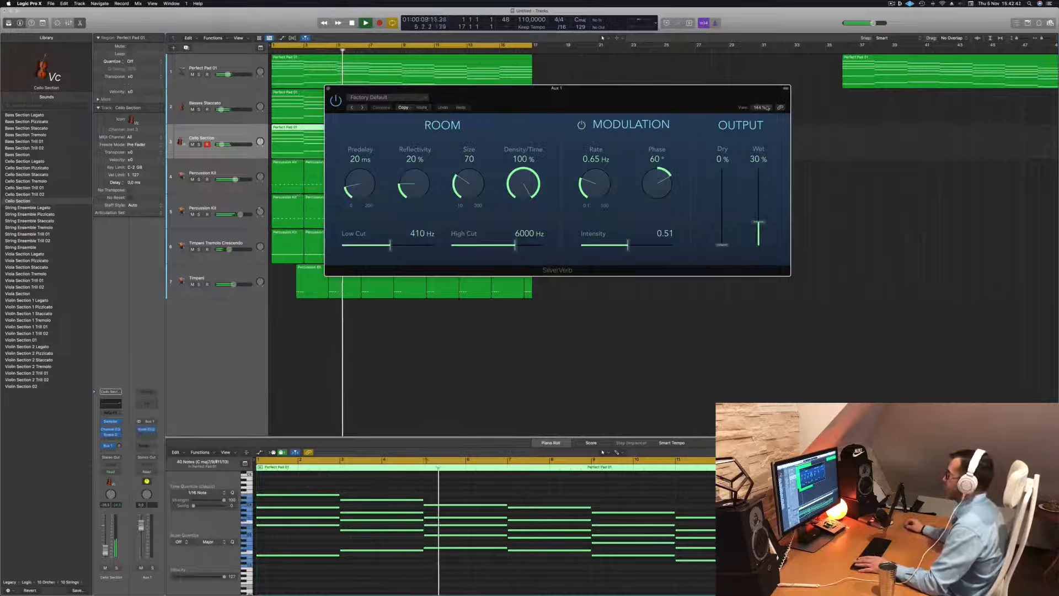
left_click_drag(498, 111, 439, 117)
Load the grandiose preset in SilverVerb and close the plug-in window
left_click(348, 105)
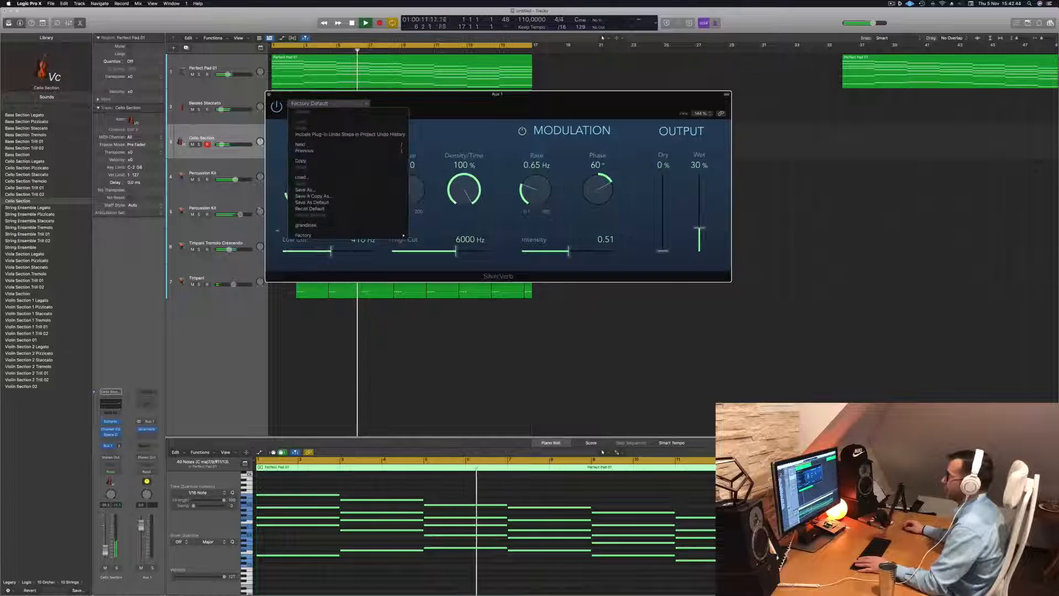
left_click(352, 222)
key("Return")
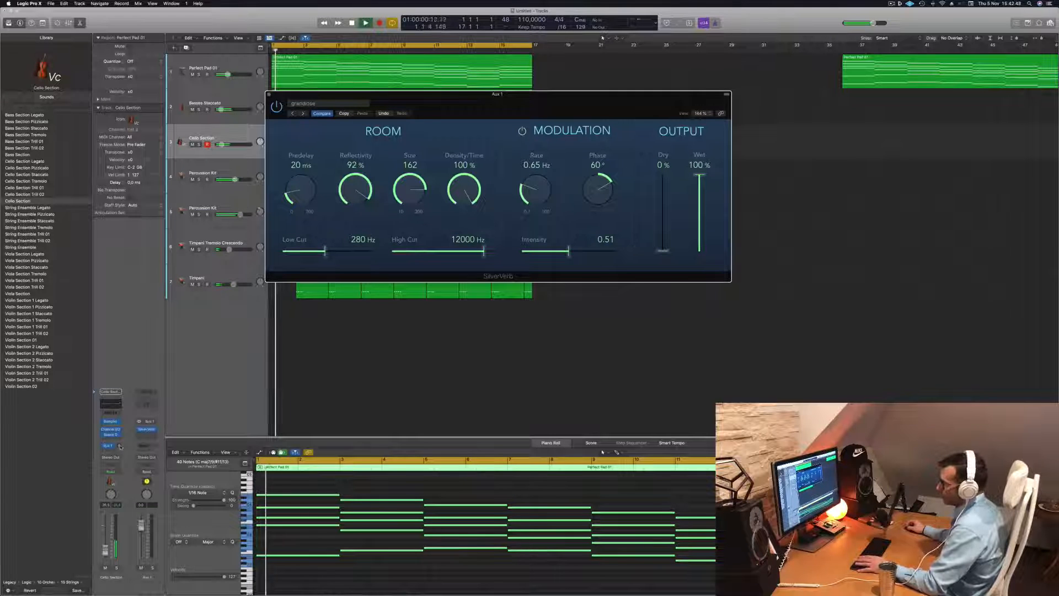
key("Return")
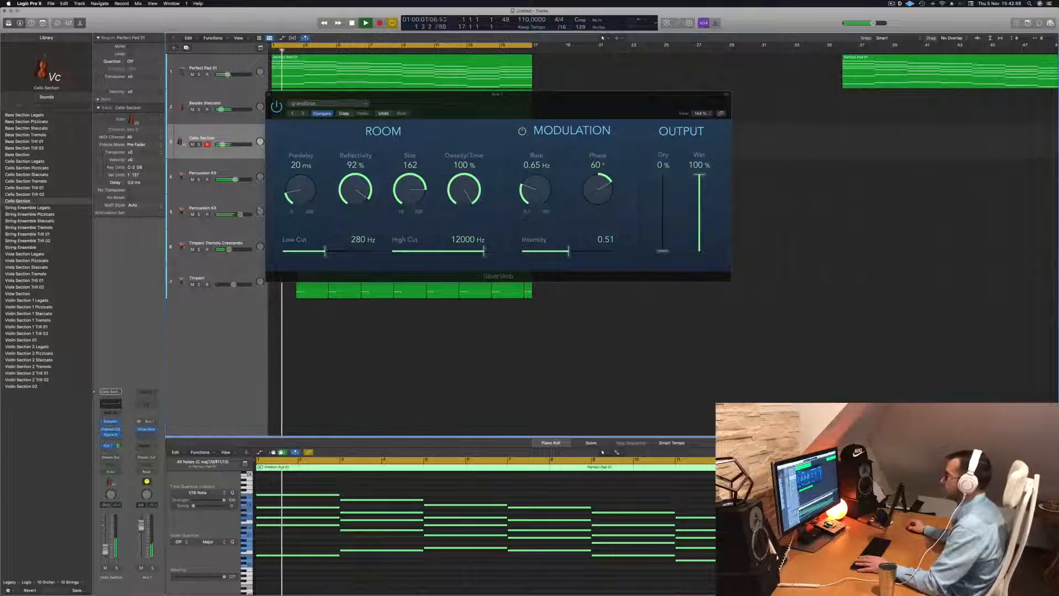
left_click(268, 95)
key("super+Left")
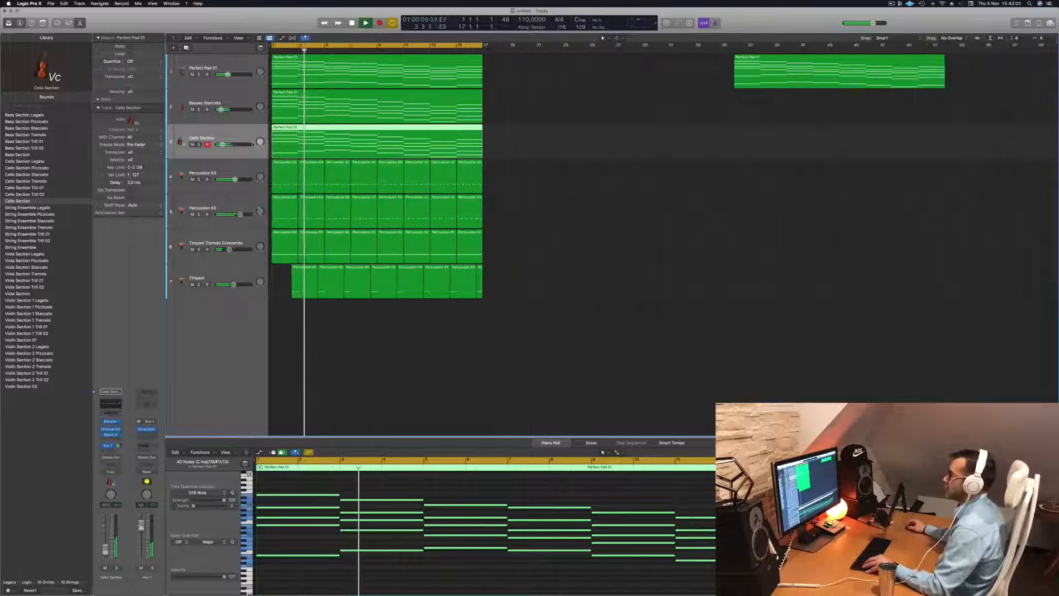
scroll(254, 145, "down", 1)
scroll(527, 176, "up", 3)
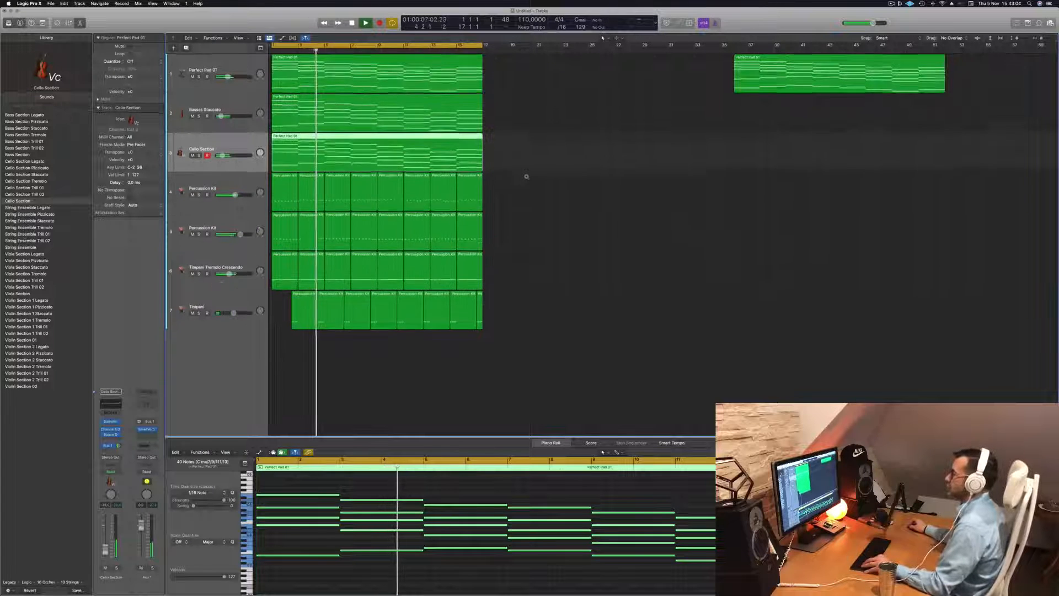
scroll(527, 176, "up", 3)
scroll(529, 175, "right", 2)
scroll(578, 176, "left", 4)
scroll(572, 172, "right", 2)
left_click(565, 168)
scroll(567, 157, "right", 1)
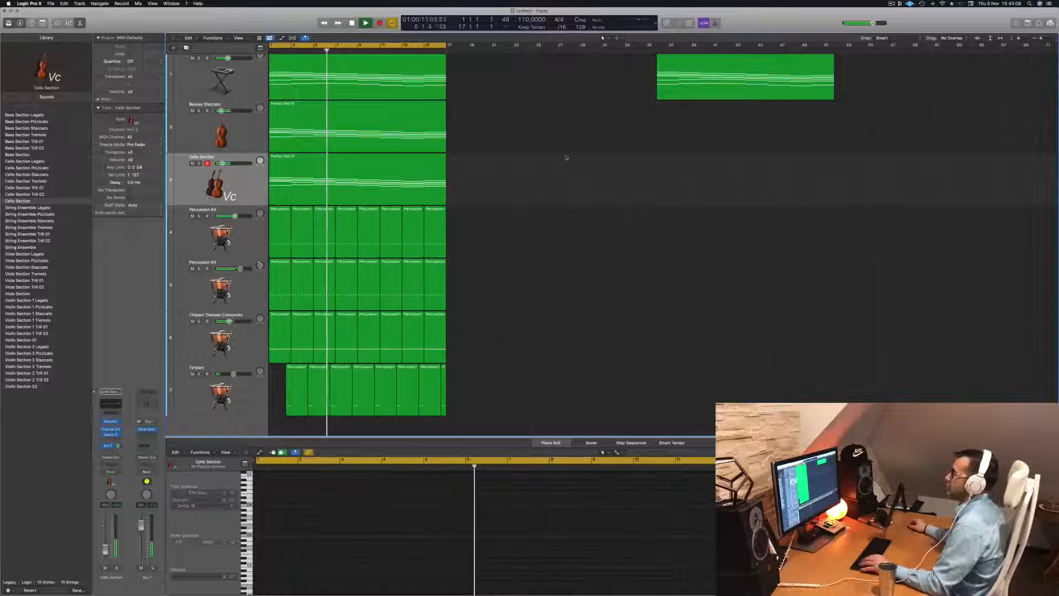
scroll(526, 168, "down", 3)
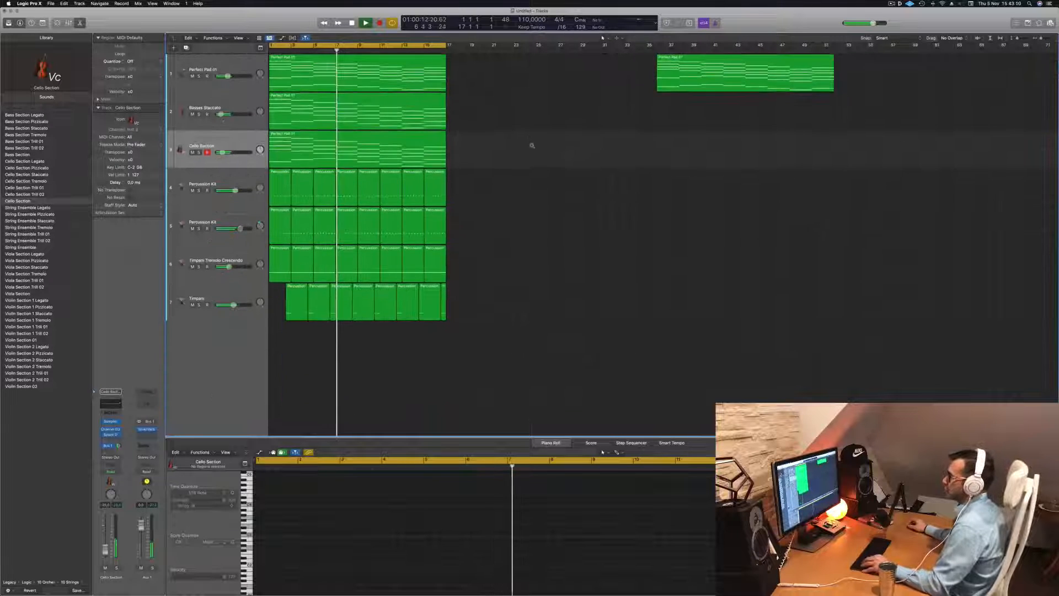
scroll(532, 145, "right", 3)
Duplicate the Cello Section track, copy its region onto the new track and start playback
left_click(246, 128)
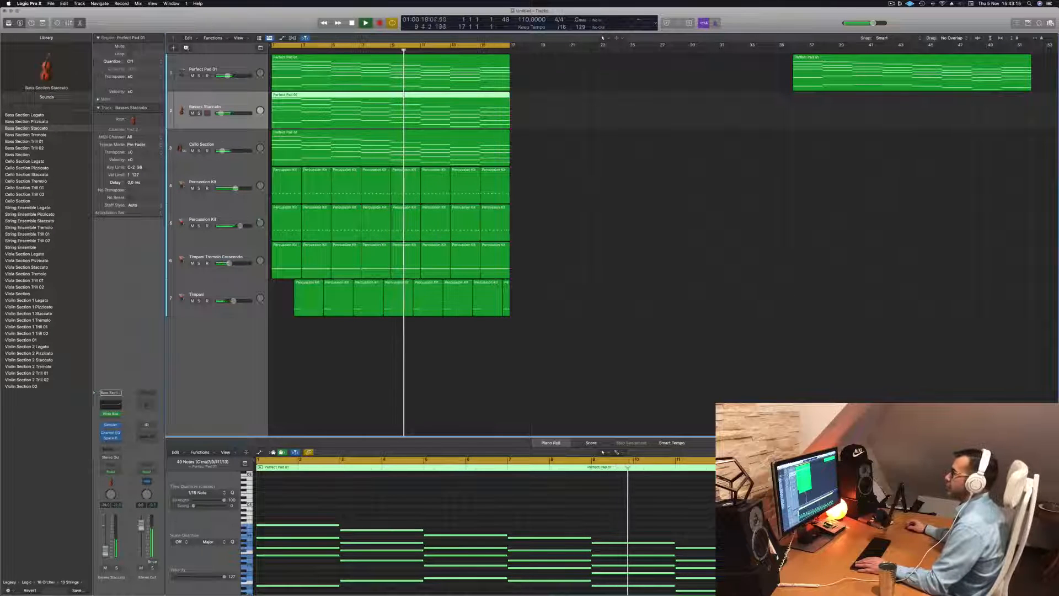
left_click(224, 140)
key("Return")
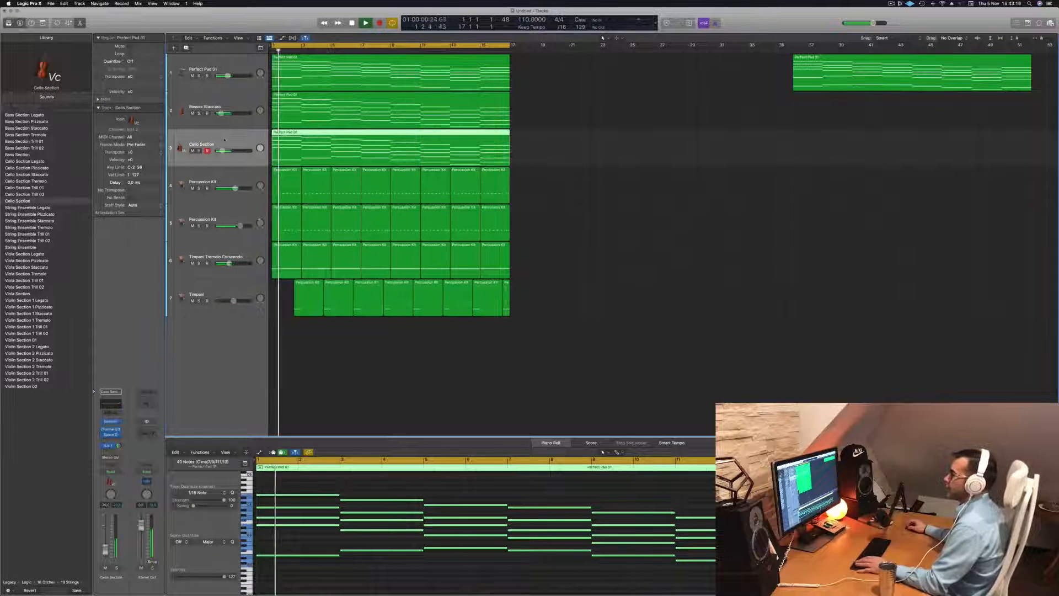
key("super+d")
left_click_drag(337, 148, 338, 187)
key("space")
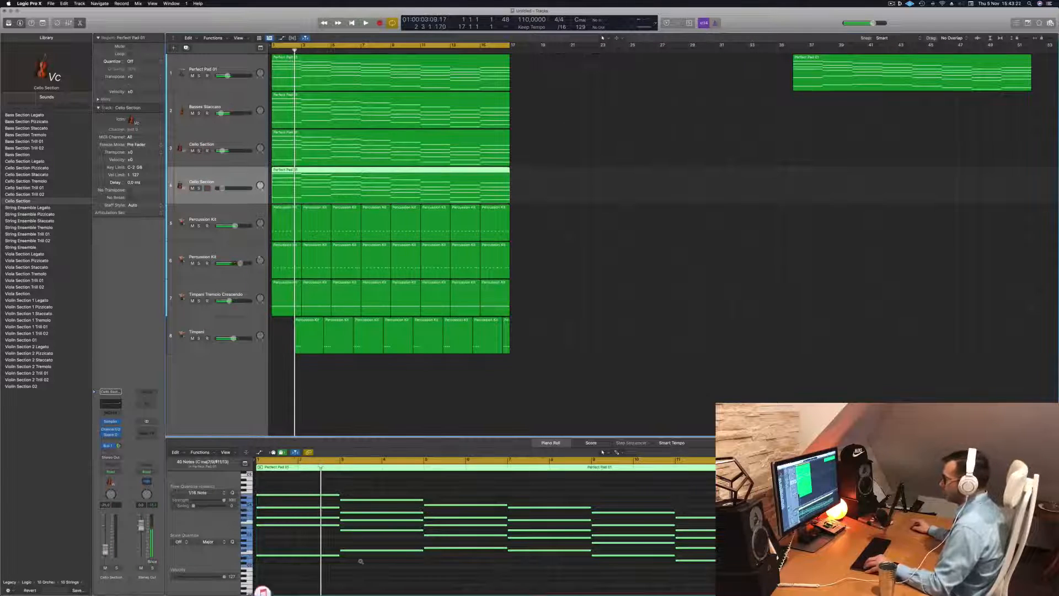
Delete all notes except the top melody line in the copied region in the piano roll
scroll(361, 561, "down", 4)
left_click_drag(293, 569, 640, 531)
key("Delete")
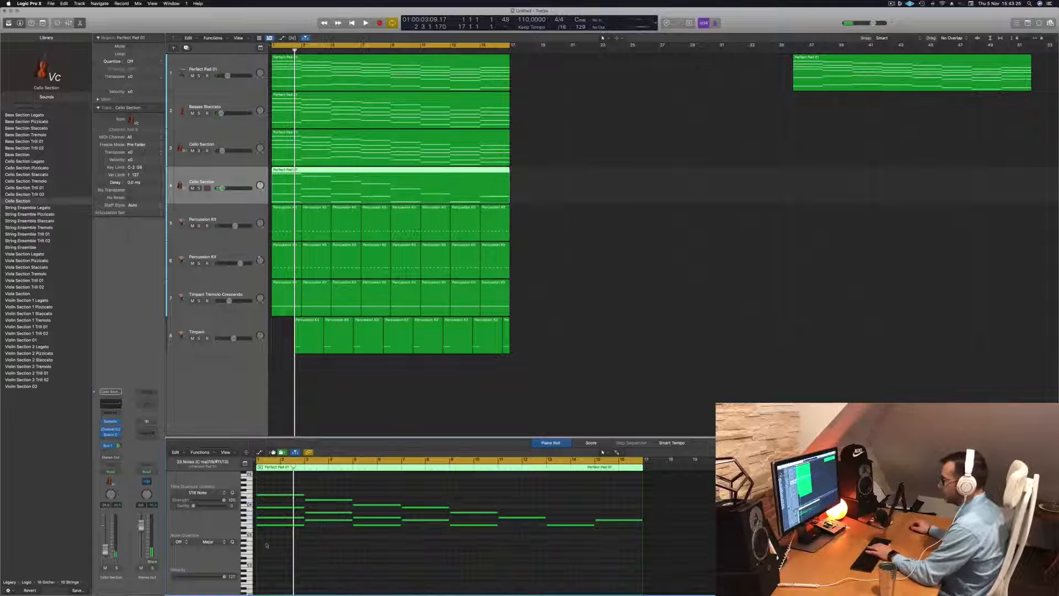
left_click_drag(477, 529, 486, 517)
key("Delete")
left_click_drag(313, 521, 259, 503)
key("Delete")
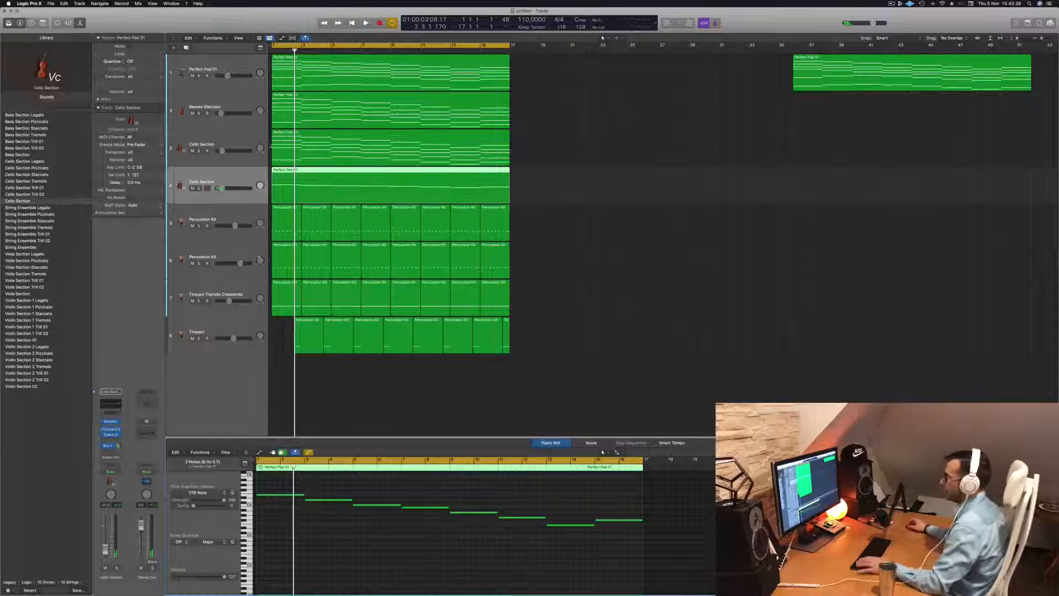
Load the French Horn Solo patch into the duplicated track's Sampler and restart playback
left_click(235, 181)
key("space")
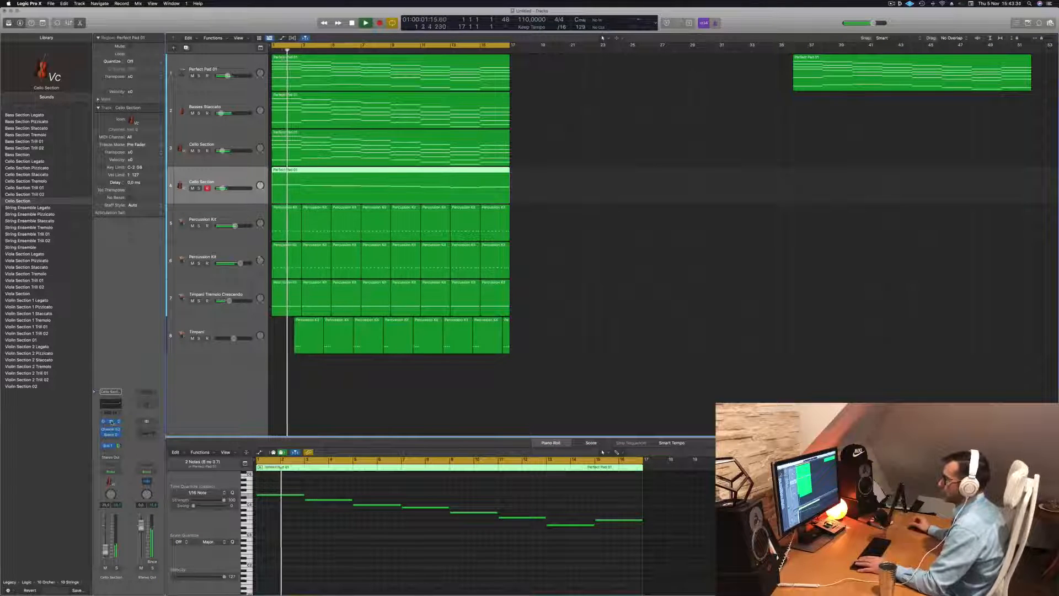
left_click(111, 421)
key("Return")
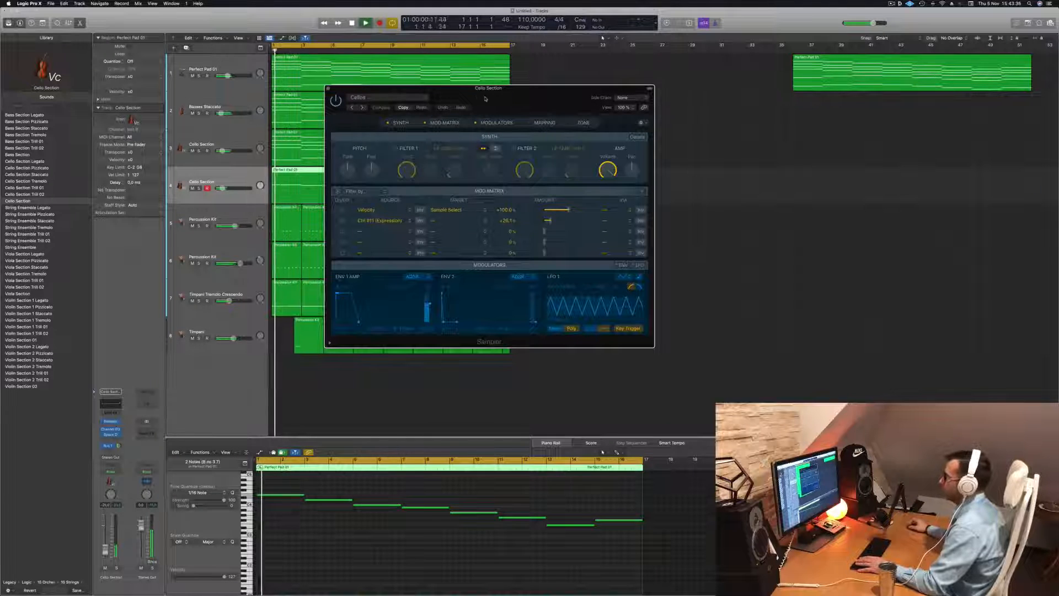
left_click(425, 97)
mouse_move(402, 254)
mouse_move(399, 286)
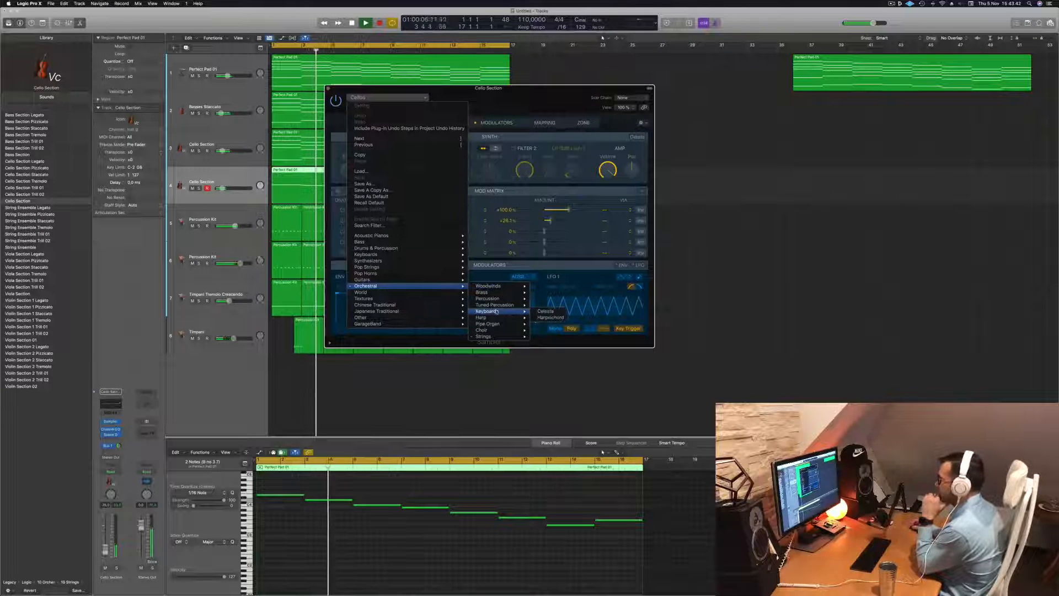
mouse_move(499, 305)
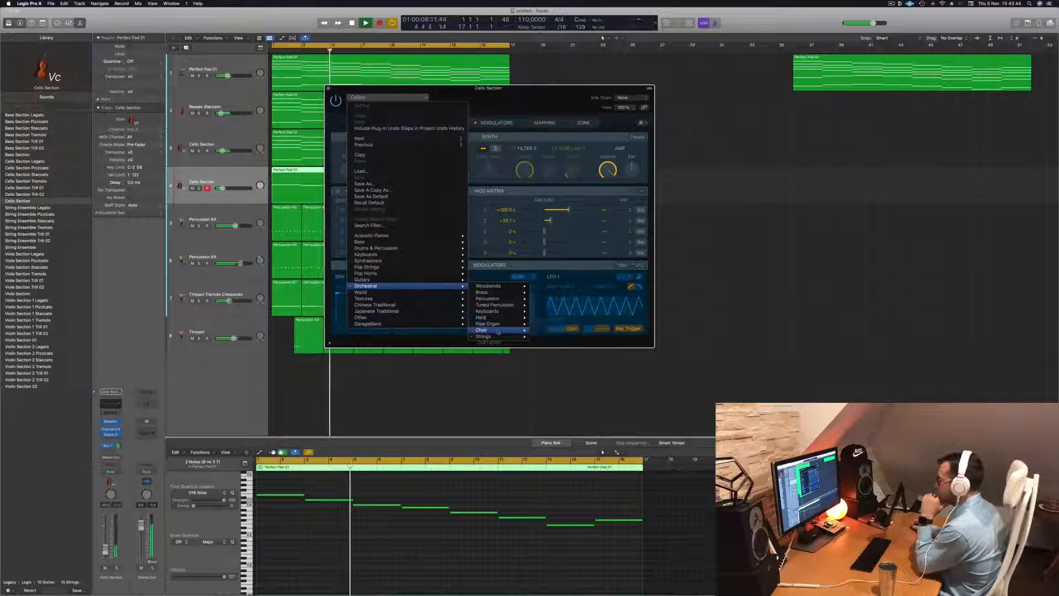
mouse_move(499, 337)
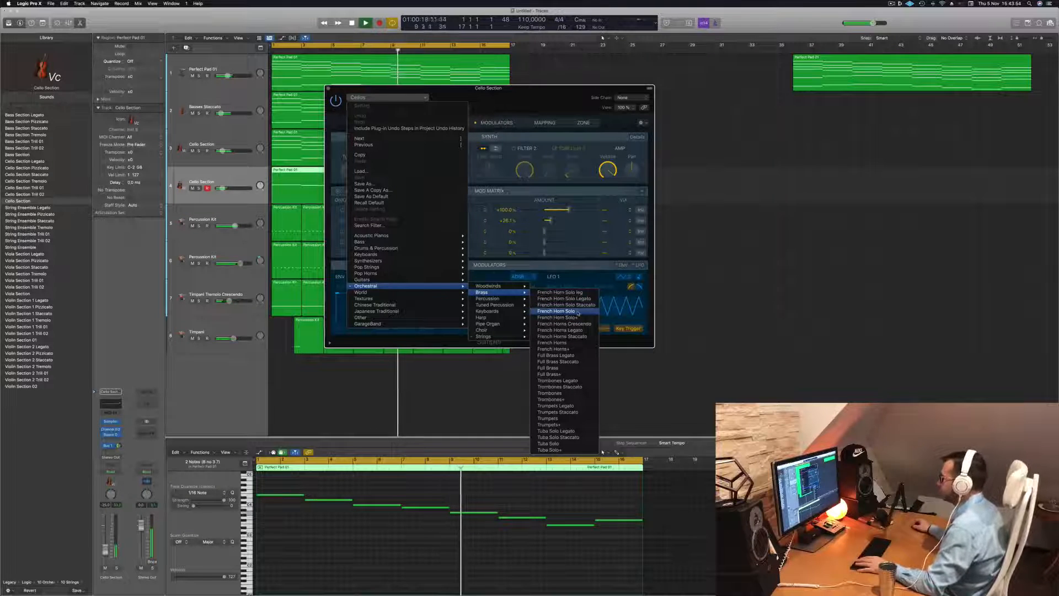
left_click(571, 72)
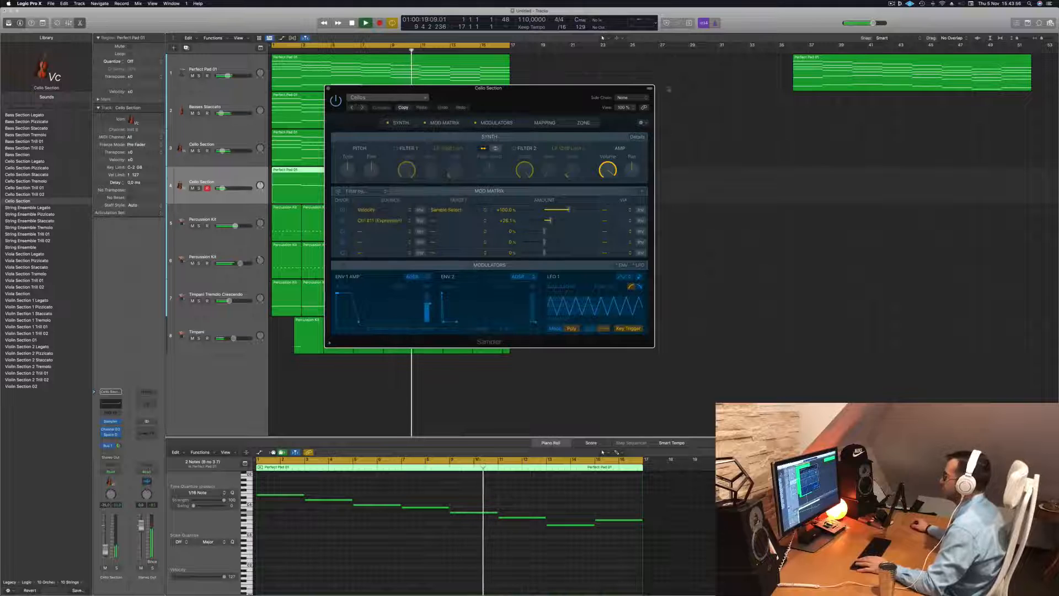
left_click_drag(551, 96, 726, 85)
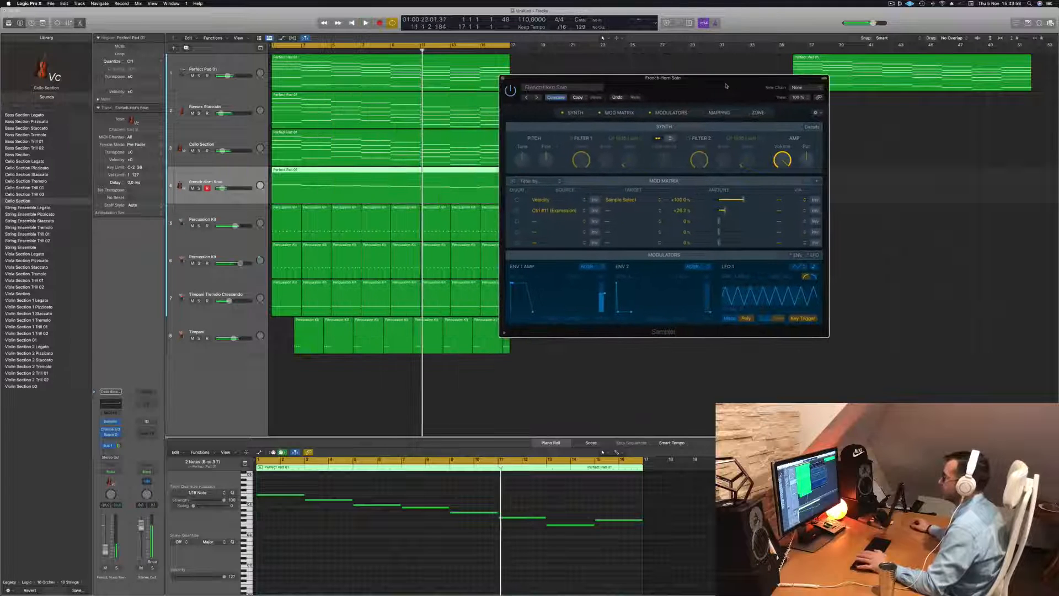
key("Return")
key("space")
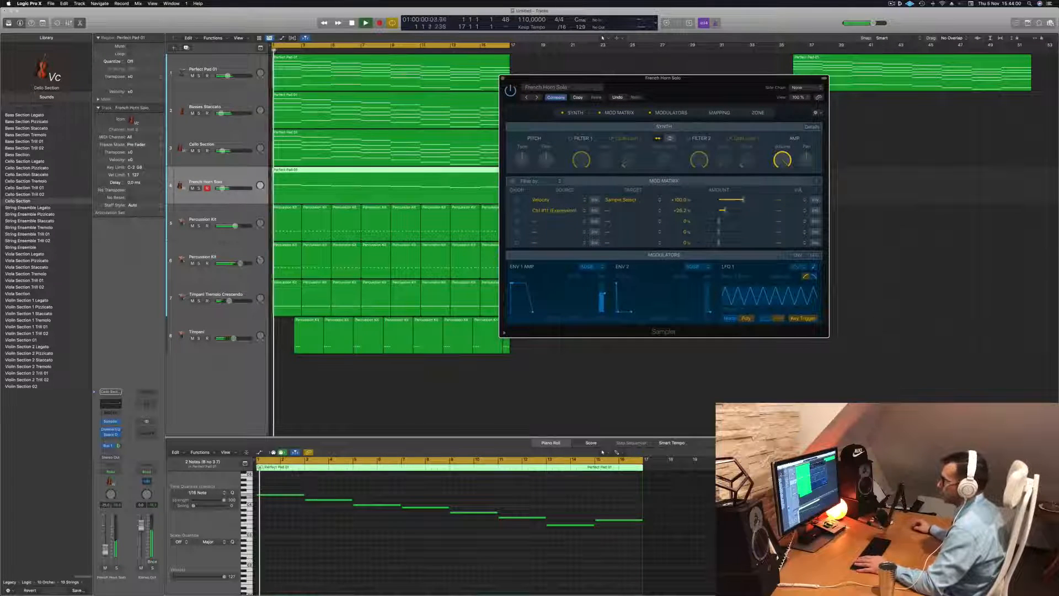
Solo the French Horn Solo track while listening, then unsolo it
left_click(222, 188)
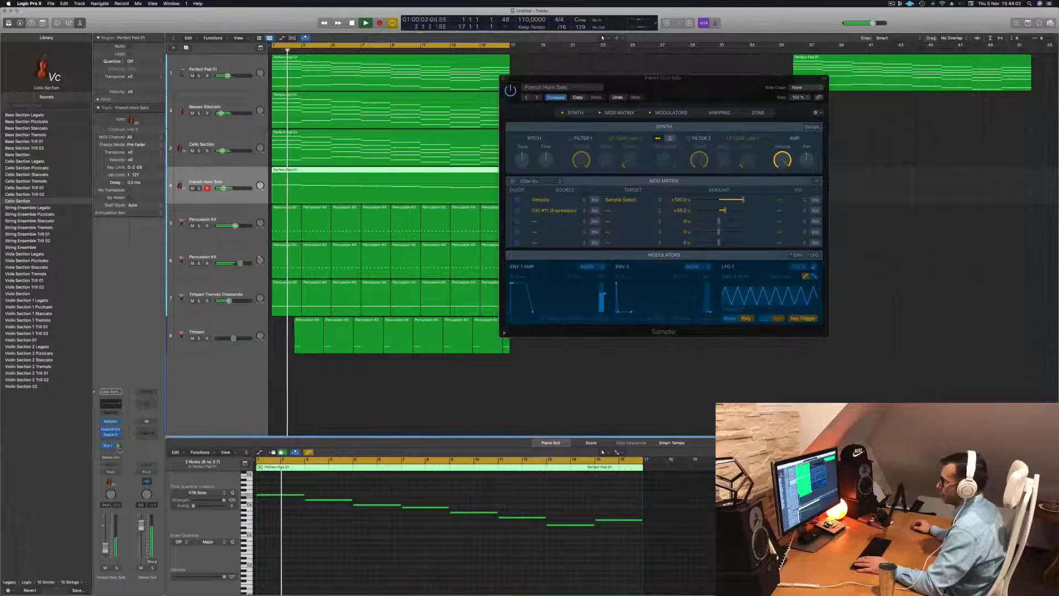
left_click(324, 561)
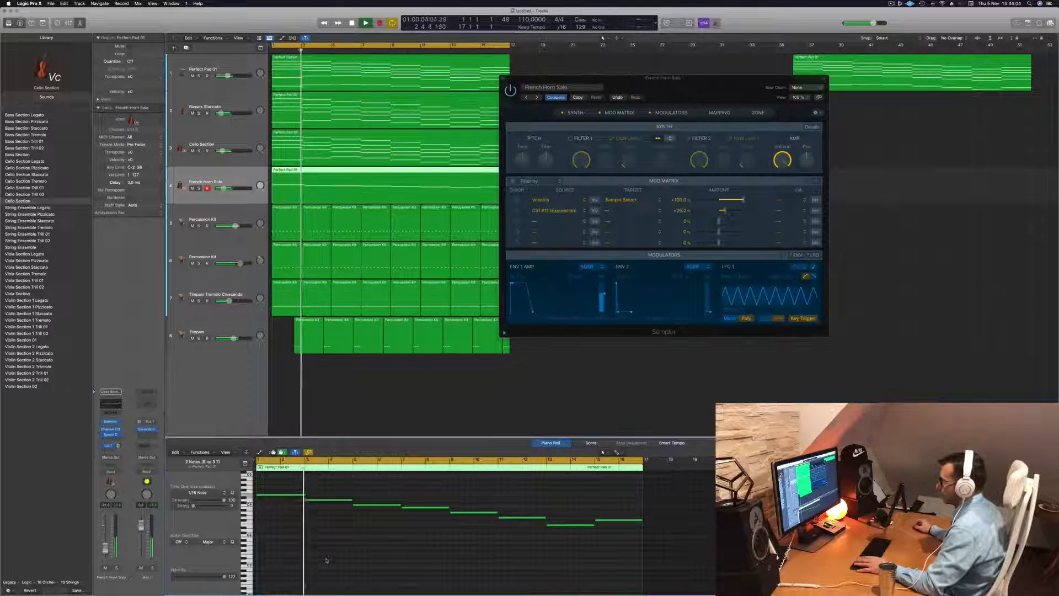
left_click(117, 568)
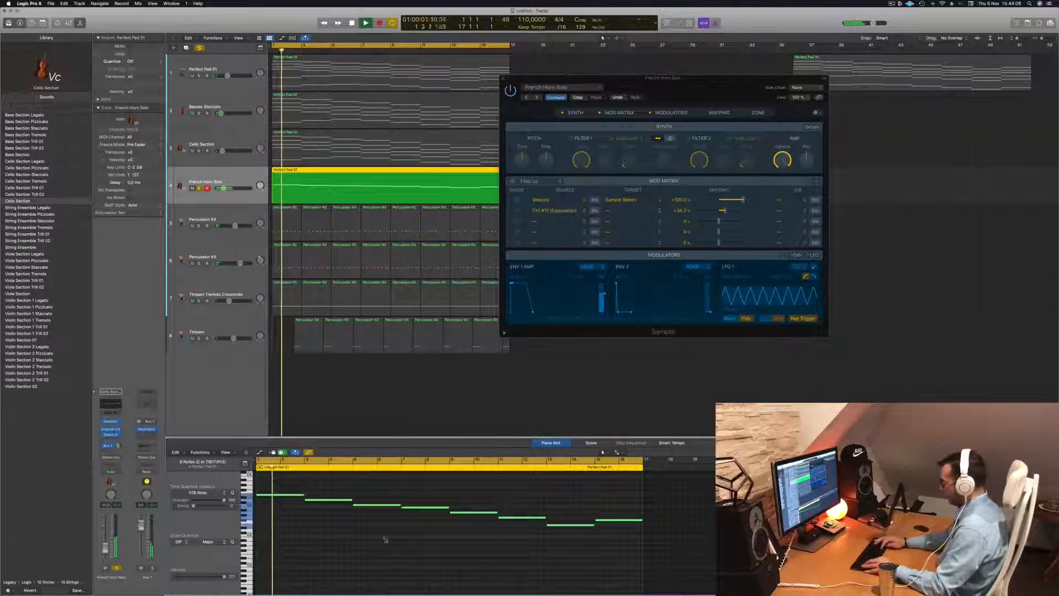
scroll(386, 540, "up", 3)
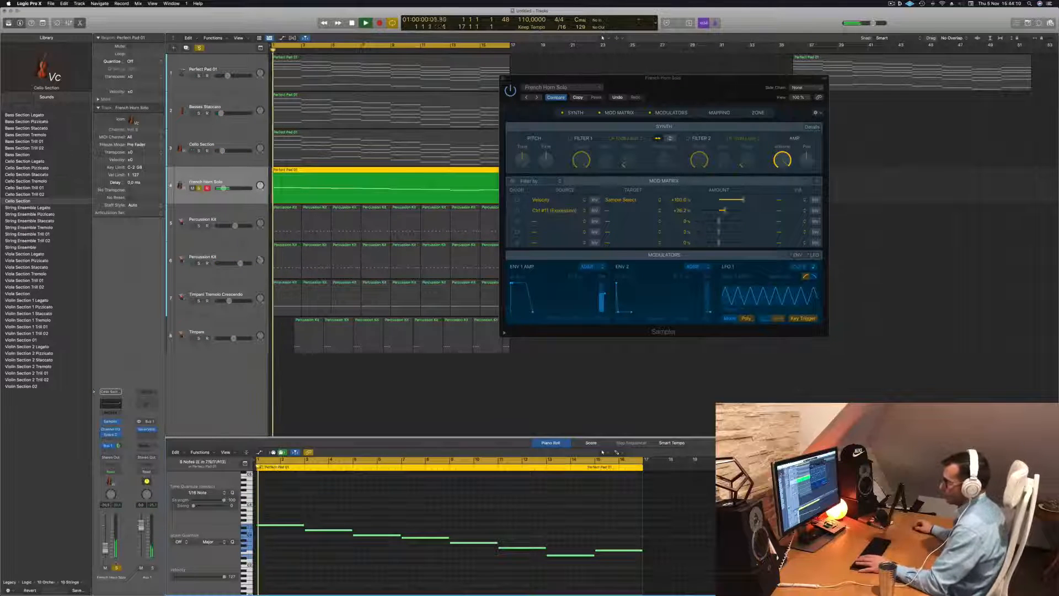
left_click(117, 568)
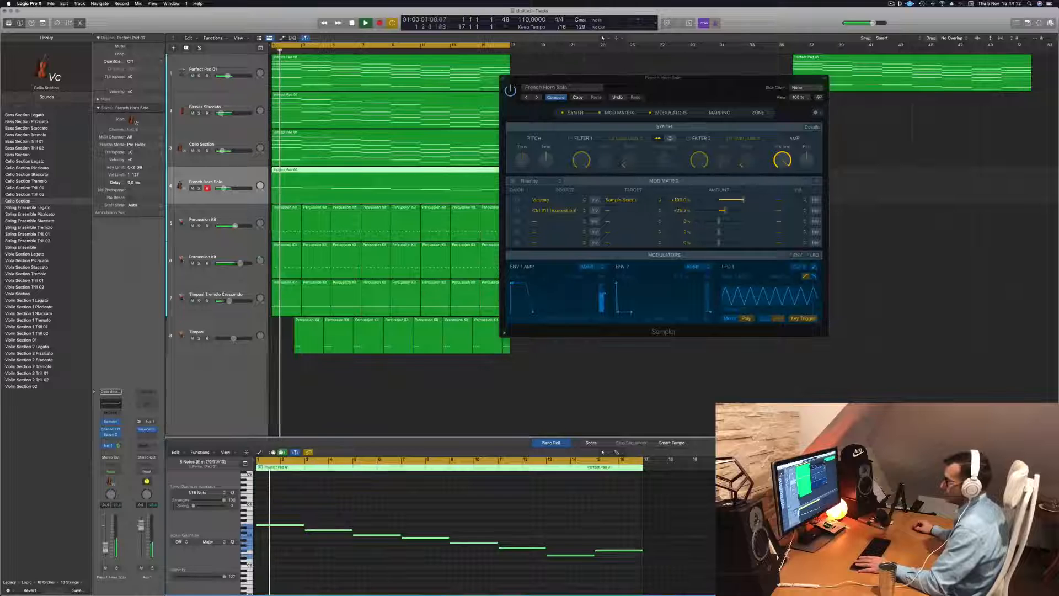
Close the Sampler window, duplicate the French Horn Solo track and copy its region onto the new track
left_click_drag(657, 102, 396, 217)
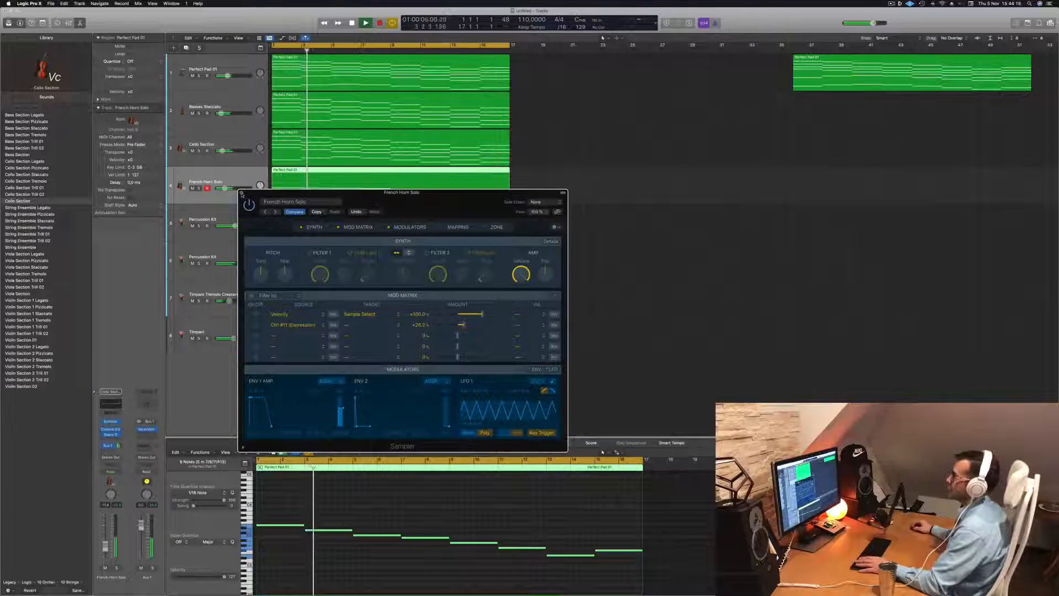
left_click(241, 192)
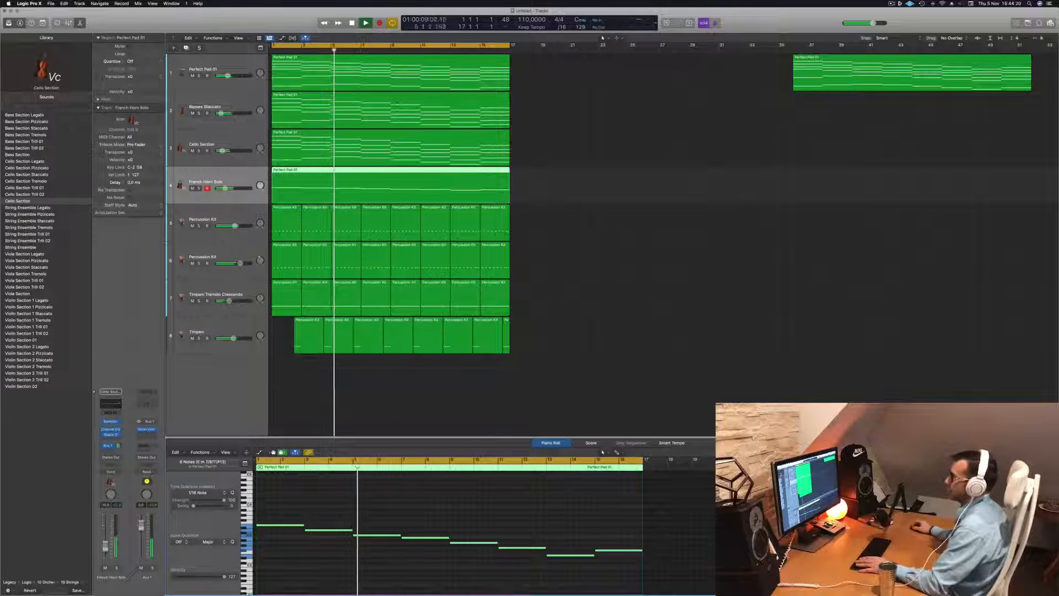
key("Return")
key("super+d")
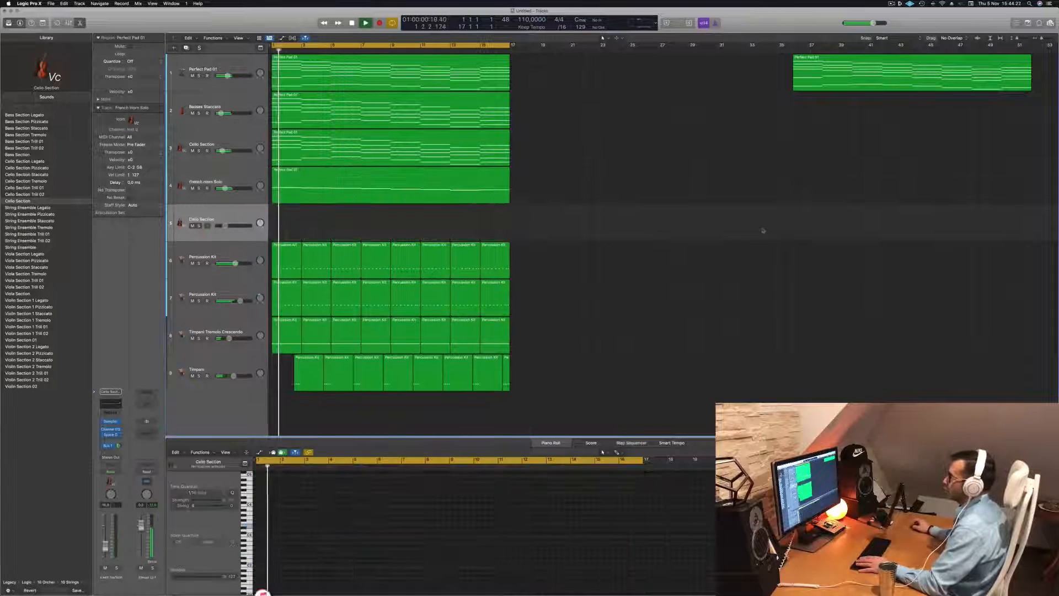
left_click_drag(351, 188, 355, 222)
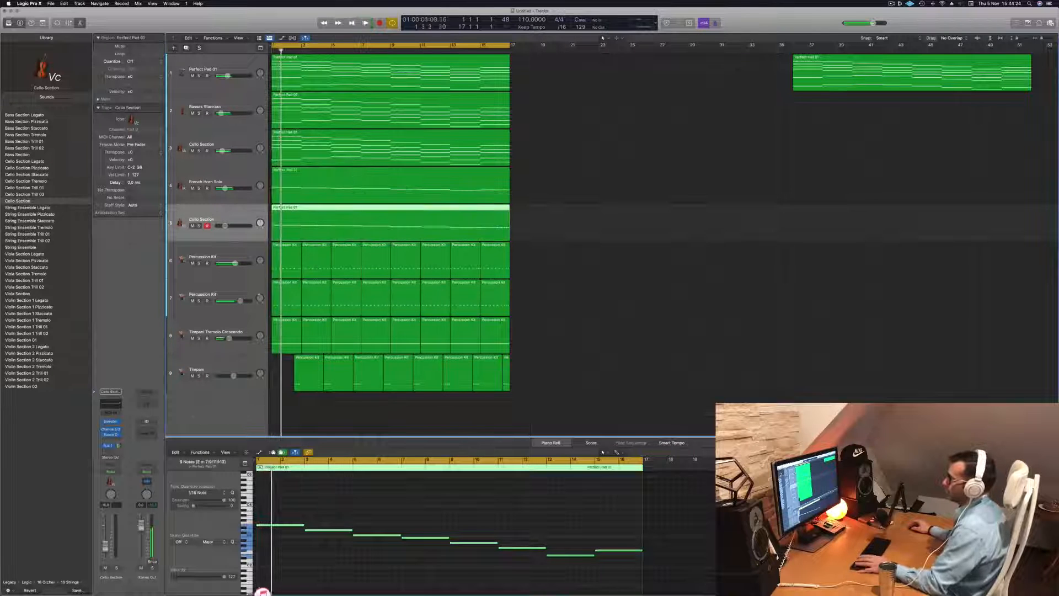
key("space")
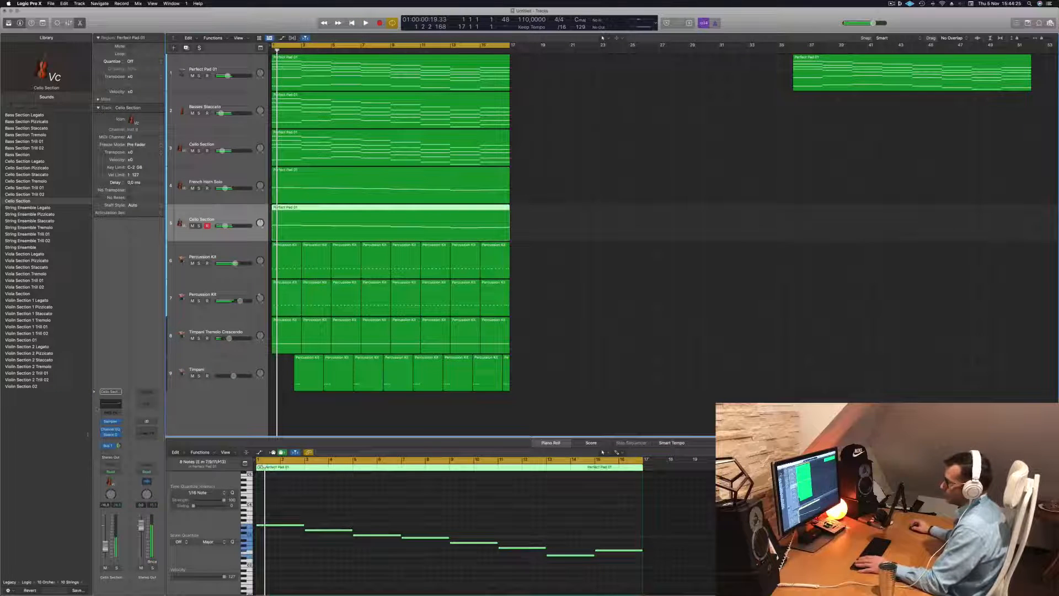
Open the new track's Sampler and browse the Orchestral patch categories
left_click(111, 421)
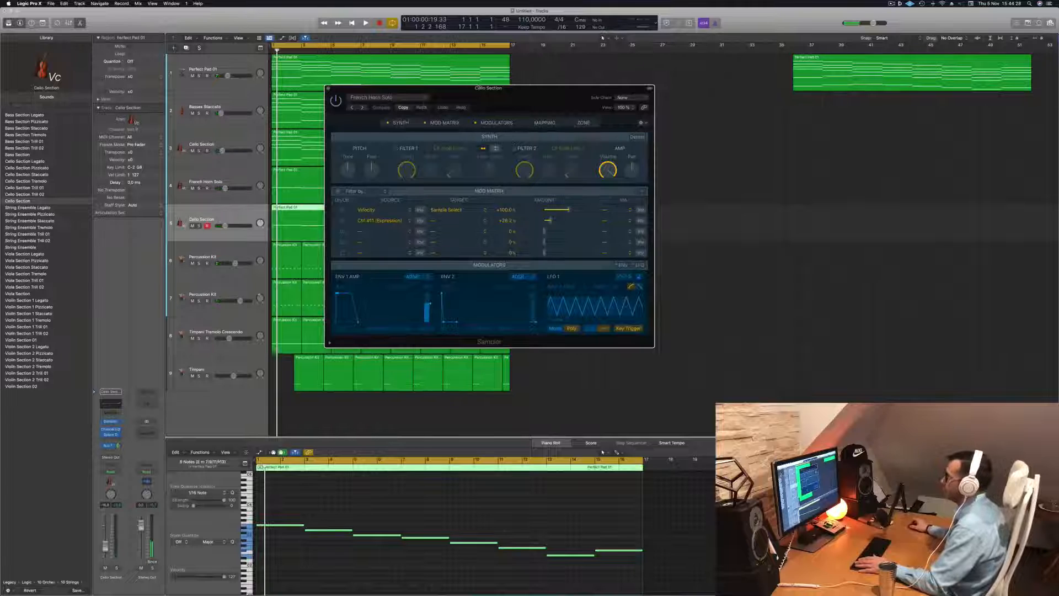
left_click(417, 100)
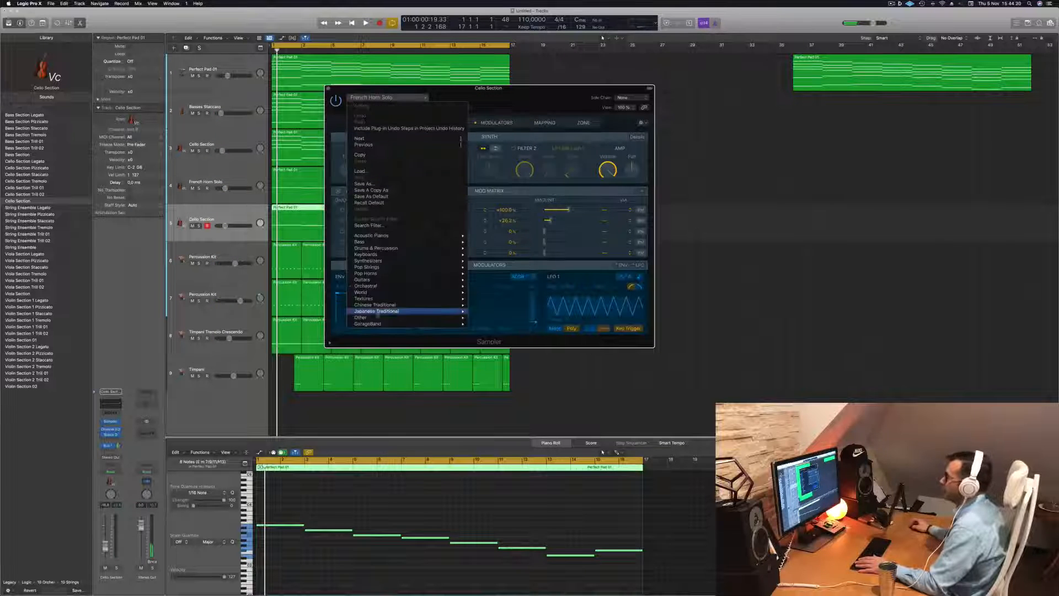
mouse_move(455, 284)
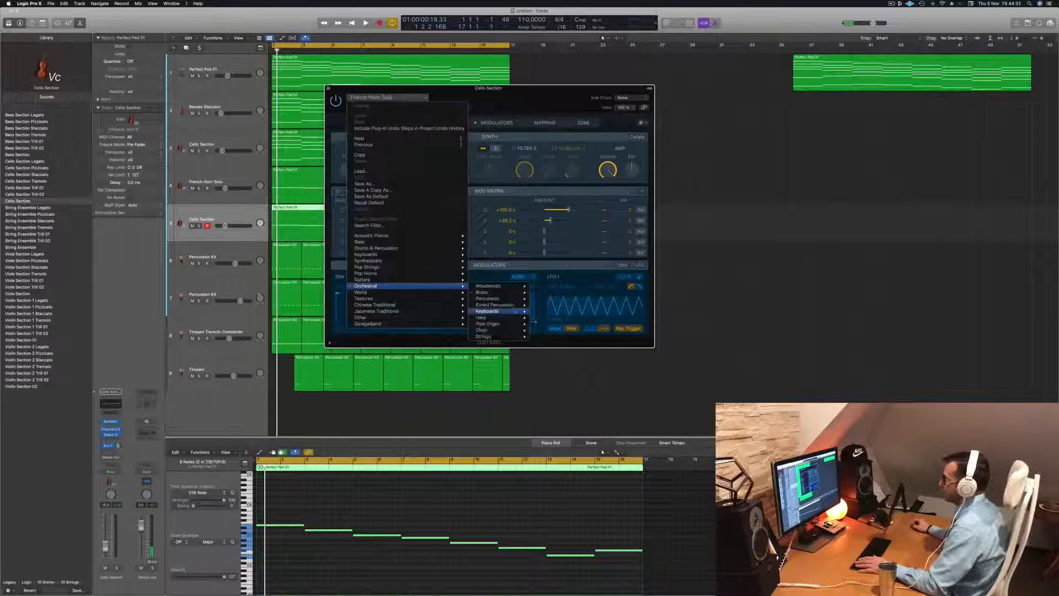
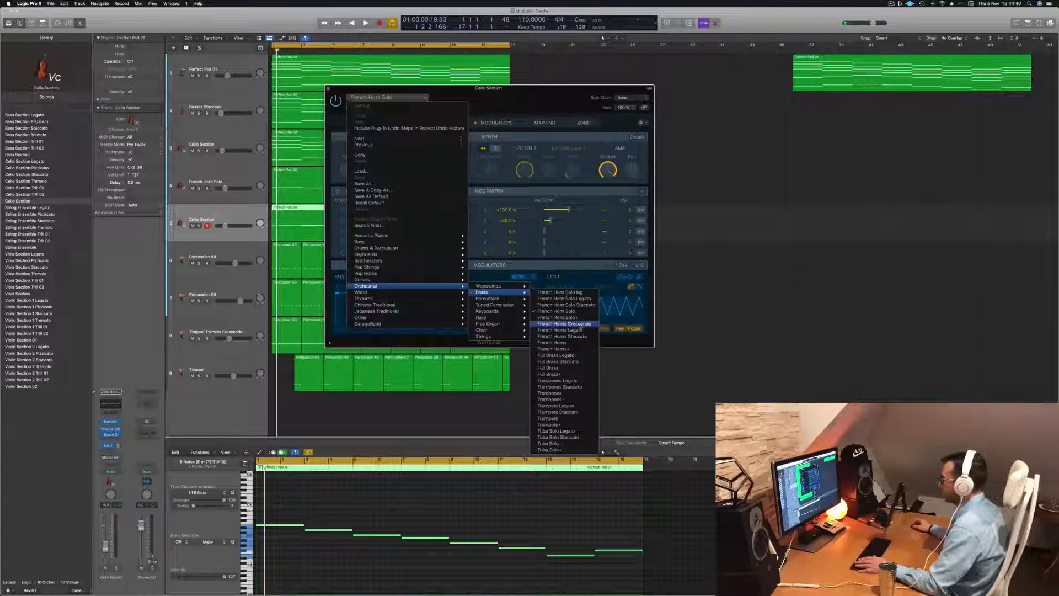
Load the French Horns Crescendo patch into the new track's Sampler and start playback
left_click(564, 323)
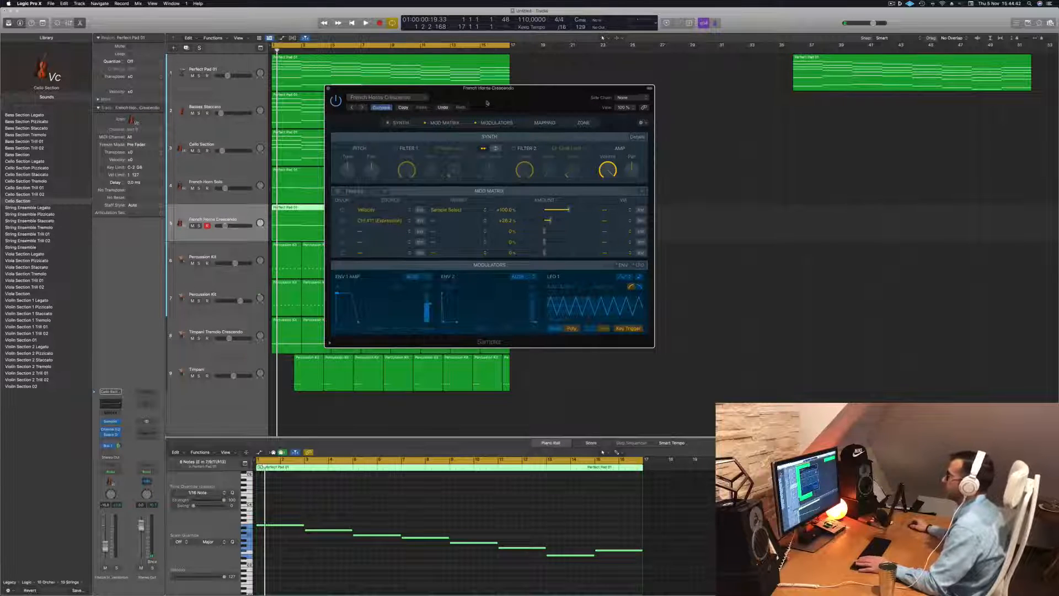
left_click_drag(485, 103, 508, 101)
key("space")
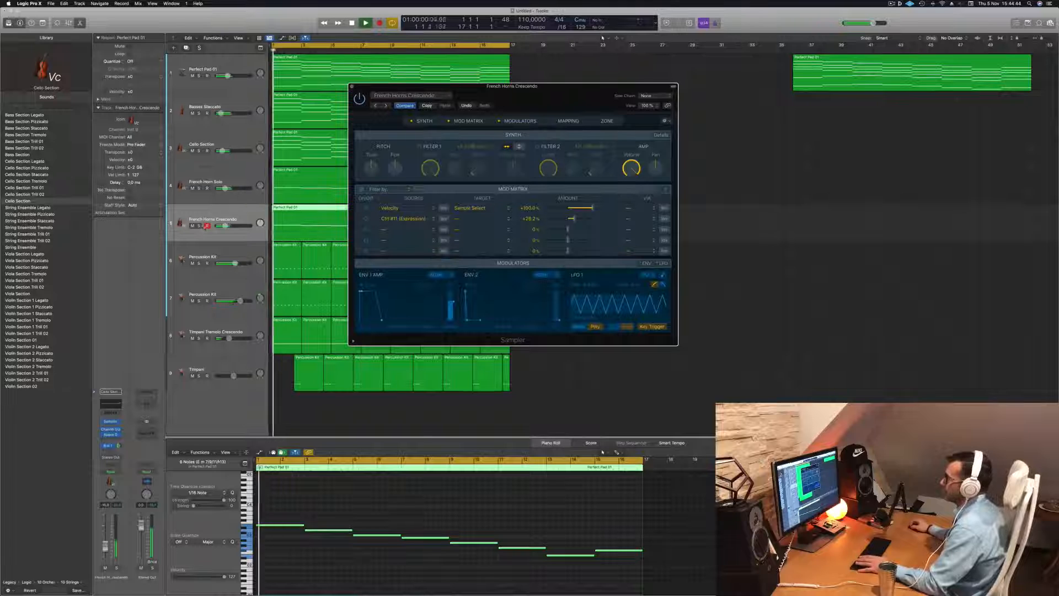
Solo the French Horns Crescendo track to hear it alone, then close the Sampler window and stop playback
key("ctrl+s")
left_click_drag(574, 97, 659, 110)
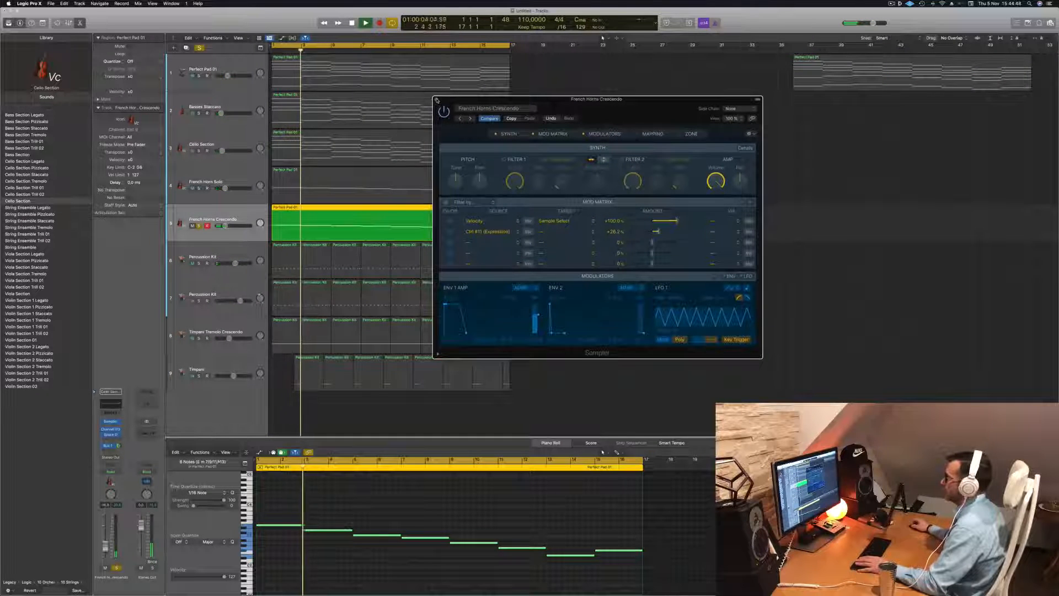
left_click(436, 100)
key("space")
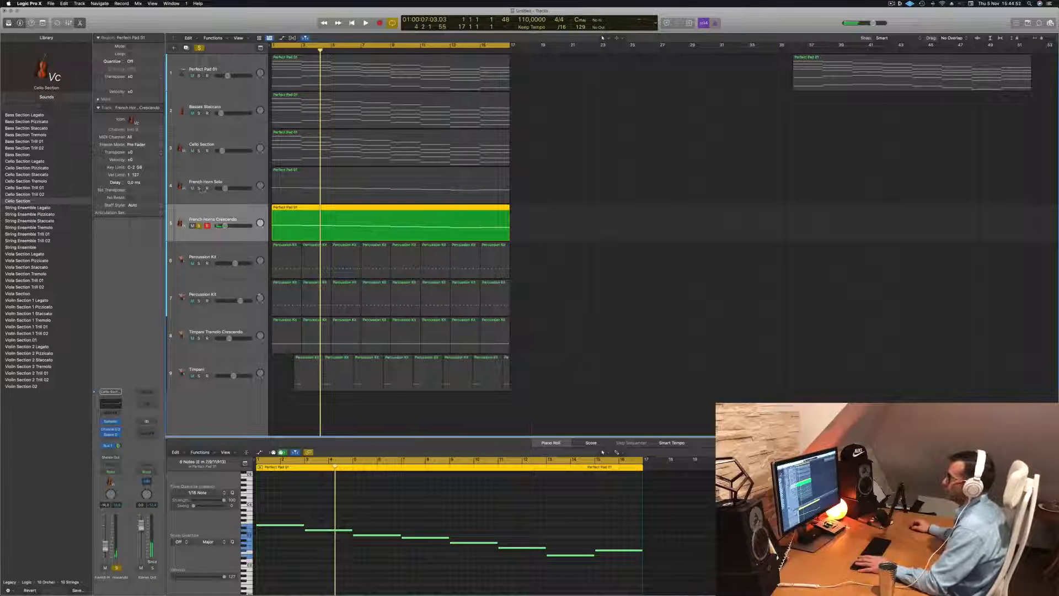
Play the French Horn Solo and French Horns Crescendo tracks soloed together, lower the Crescendo volume slightly, and clear all solos
left_click(198, 188)
key("Return")
key("space")
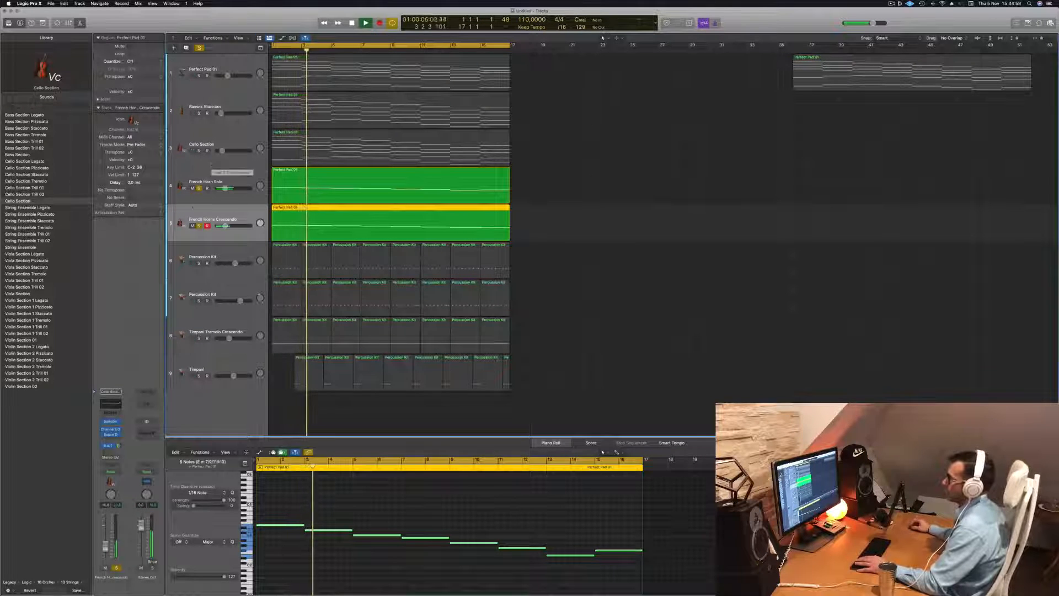
left_click_drag(225, 226, 224, 224)
key("Return")
left_click(199, 48)
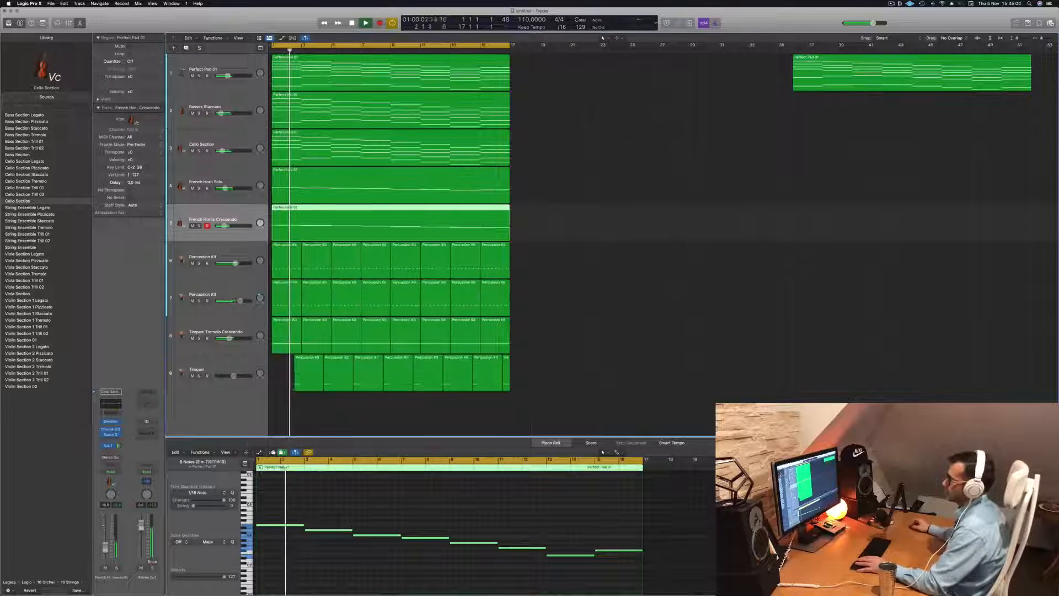
Transpose all notes of the French Horns Crescendo region down one octave and resume playback
left_click(472, 503)
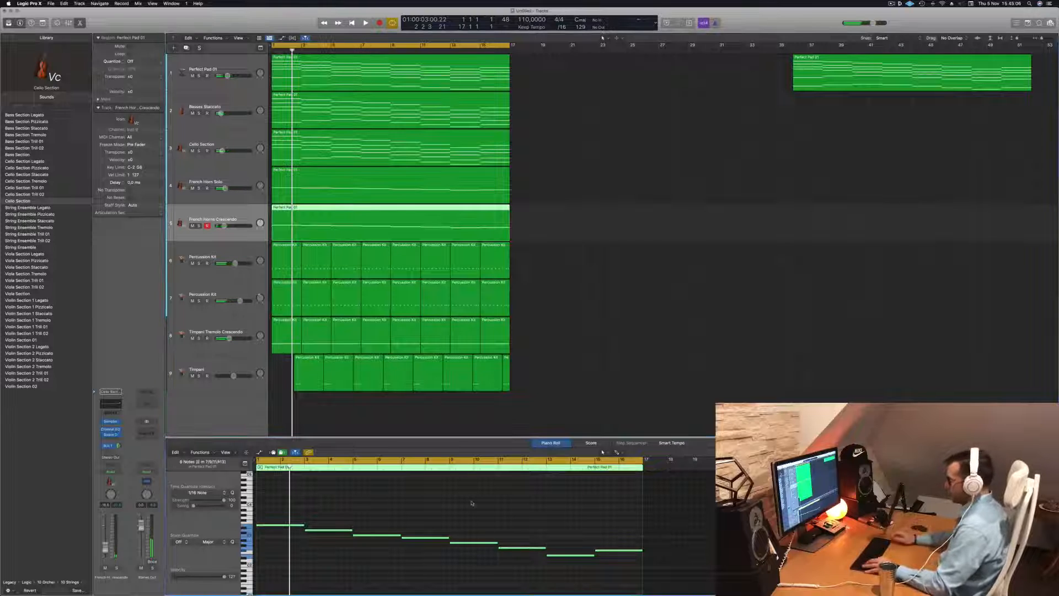
key("alt+shift+Down")
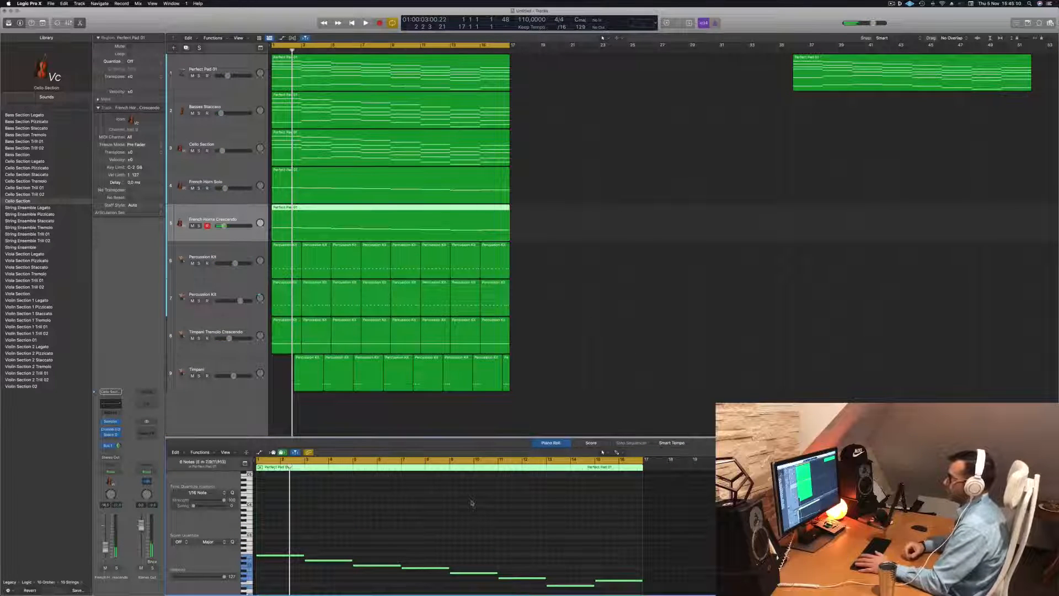
key("space")
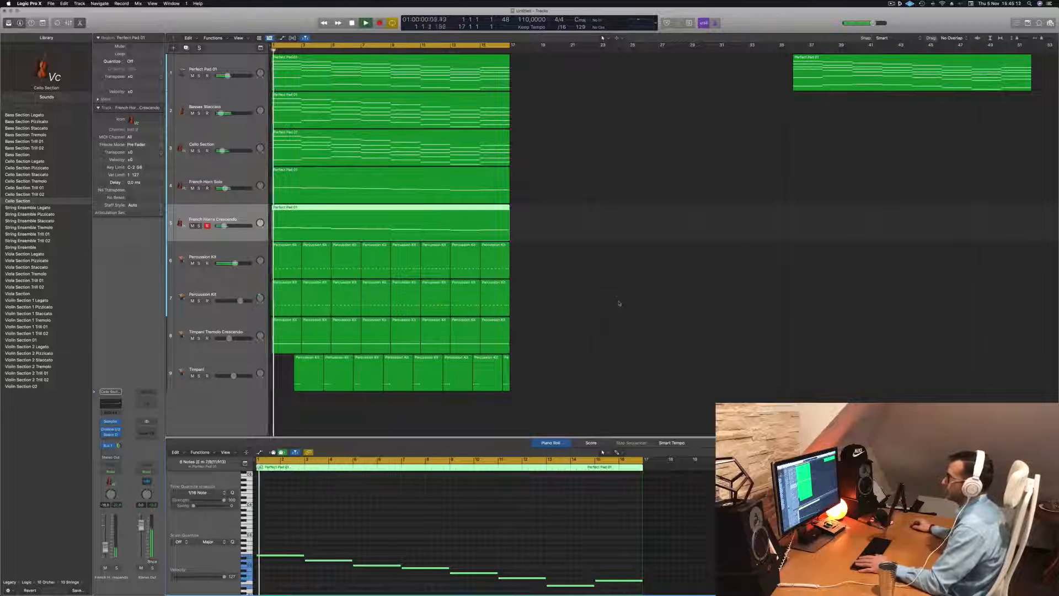
Lower the French Horns Crescendo track's volume slightly while the full arrangement plays
left_click(614, 257)
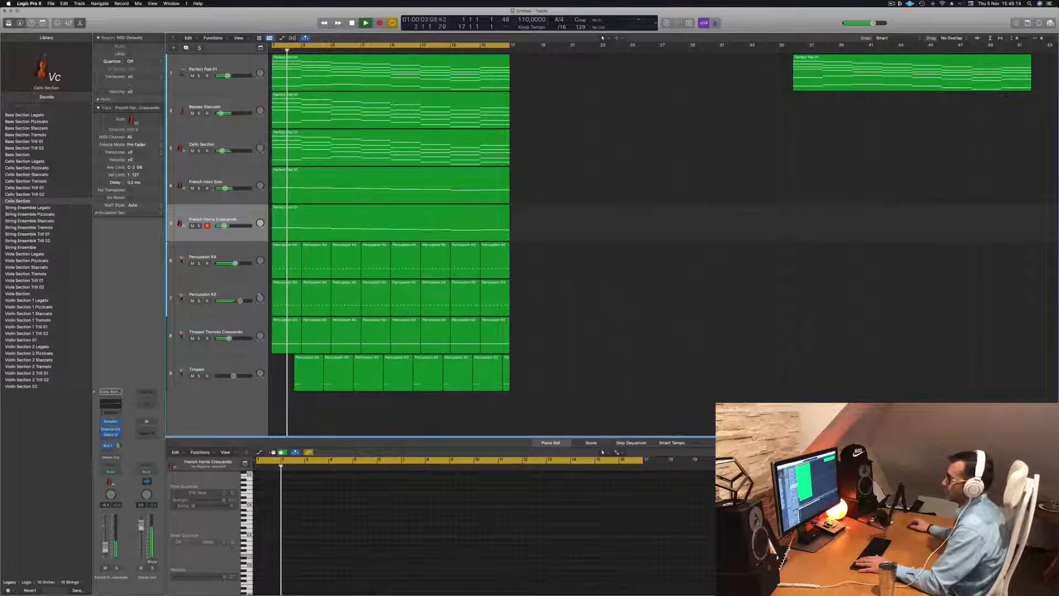
left_click_drag(224, 226, 224, 225)
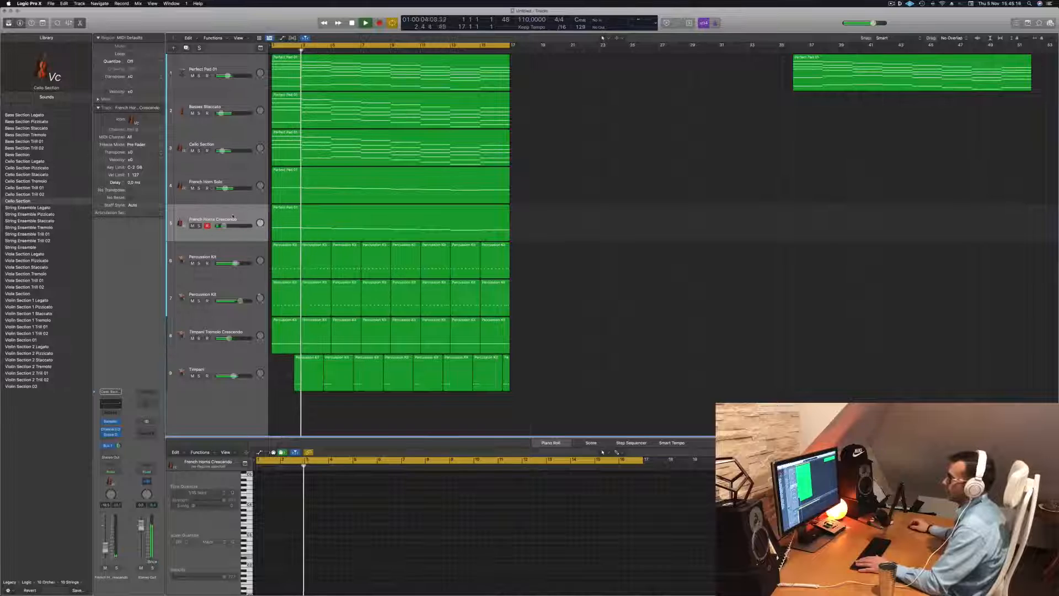
left_click(234, 217)
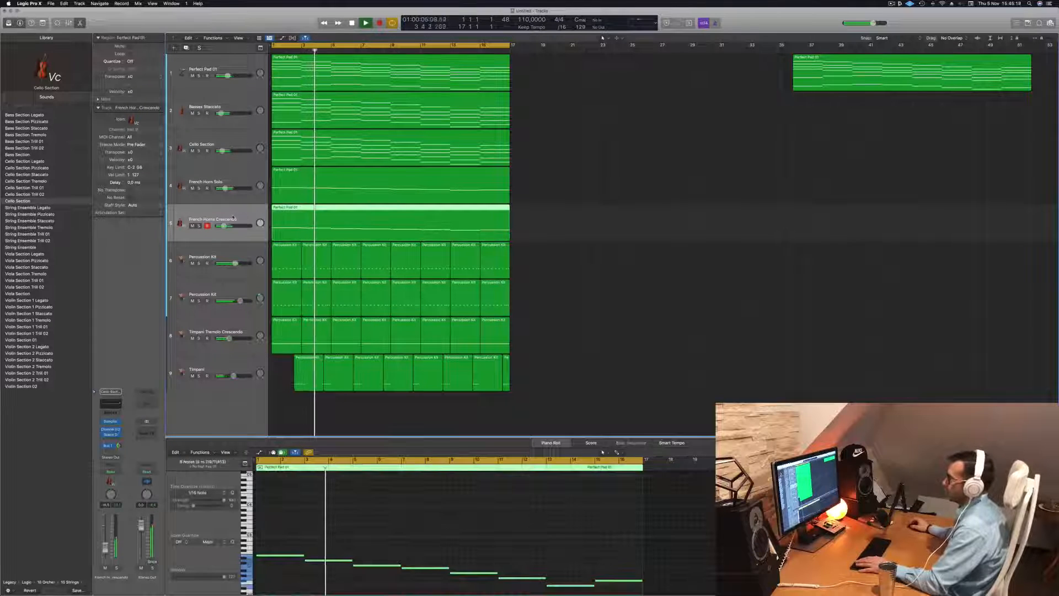
left_click_drag(223, 226, 220, 226)
left_click(437, 515)
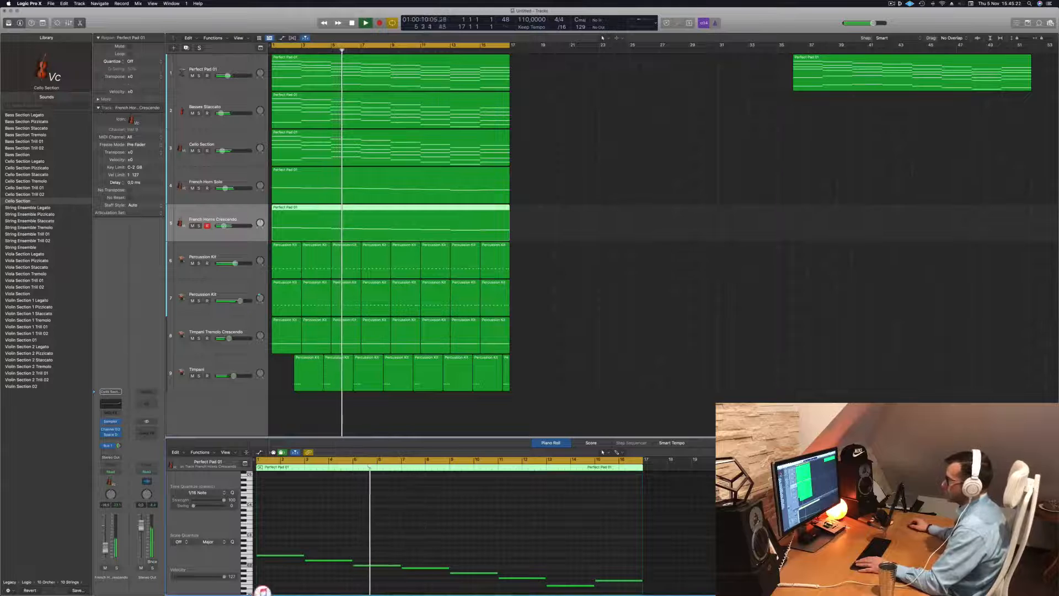
left_click_drag(223, 226, 222, 226)
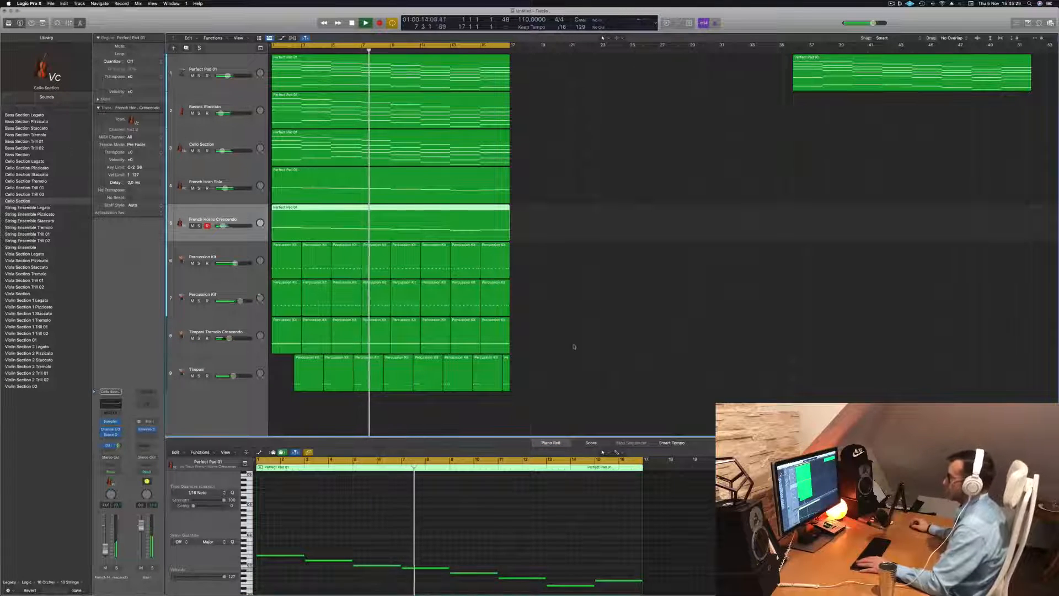
Restart playback and briefly solo each of the two Percussion Kit tracks in turn
left_click(572, 349)
key("Return")
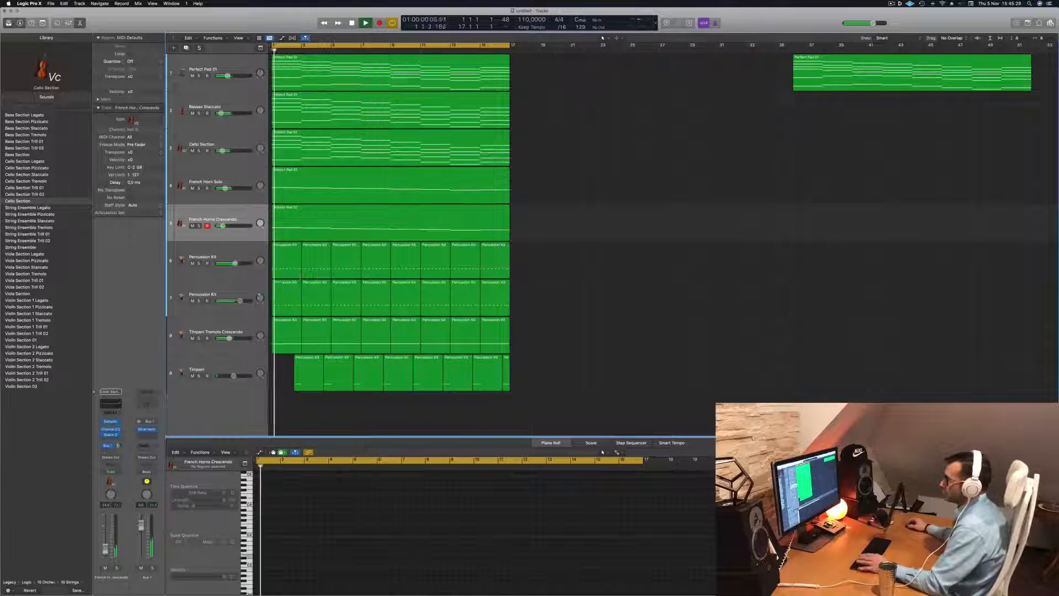
left_click(199, 263)
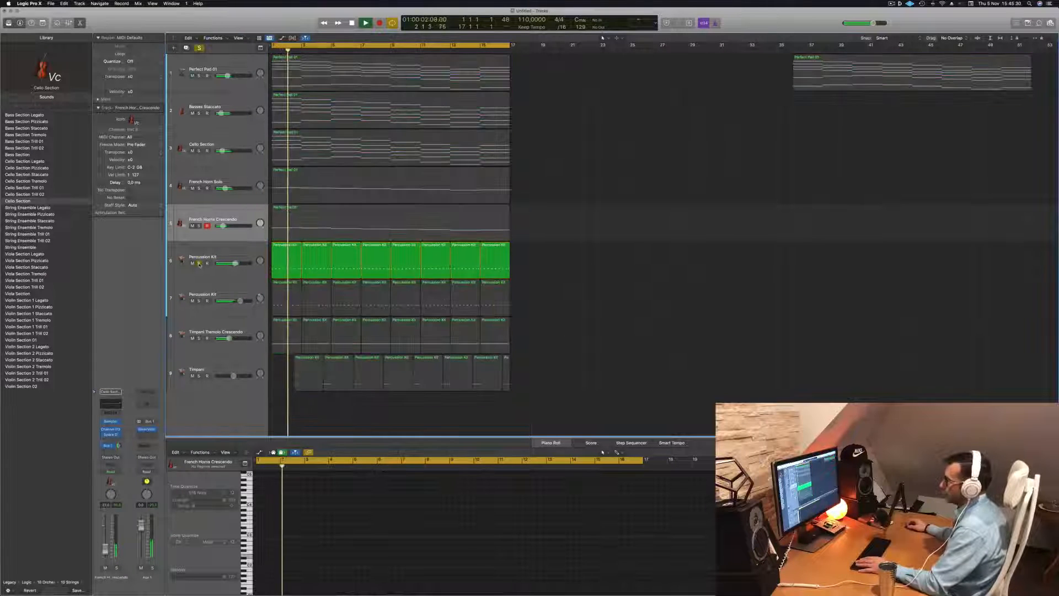
left_click(199, 263)
left_click(199, 300)
left_click(199, 301)
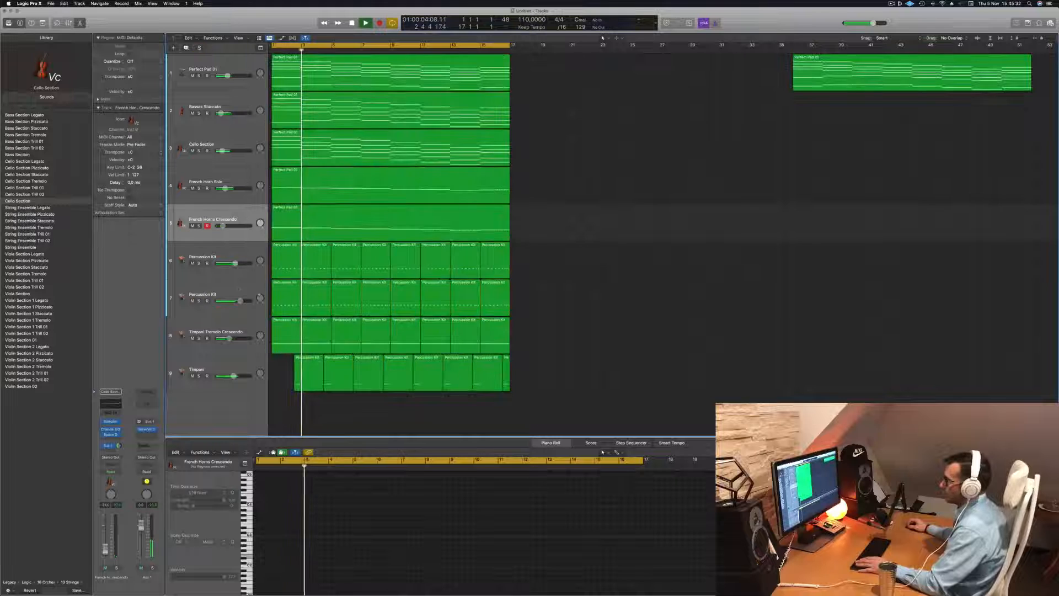
Select the second Percussion Kit track and replay the arrangement from the start
left_click(236, 298)
key("Return")
key("Return")
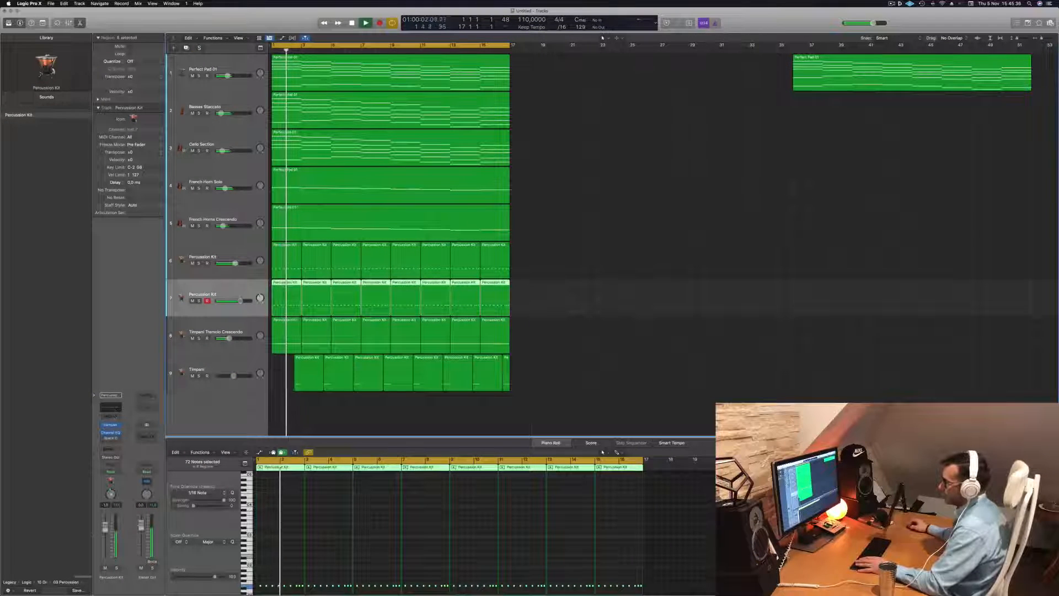
Try a high cut at 1890 Hz with a 12 dB/Oct slope in the second Percussion Kit track's Channel EQ
left_click(115, 410)
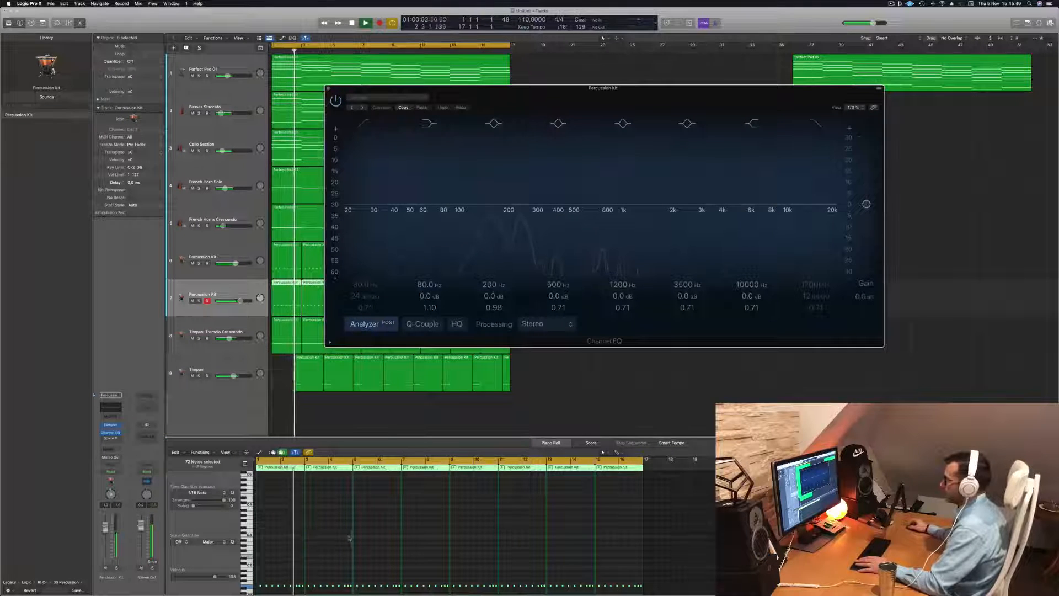
left_click(822, 126)
left_click_drag(816, 205, 662, 212)
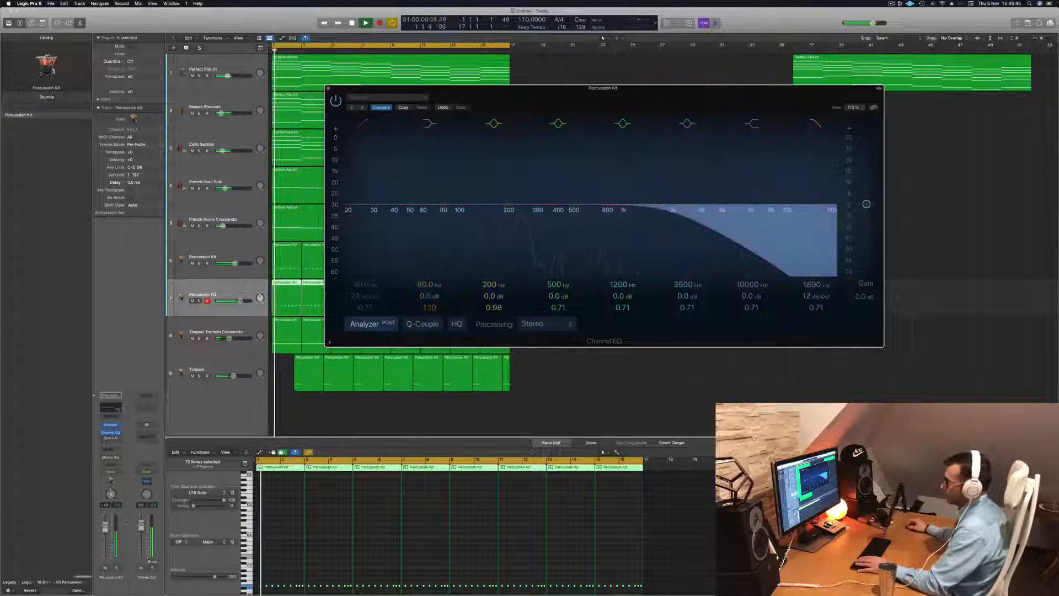
Transpose the selected notes of the second Percussion Kit track to a lower pitch, replaying from the start
left_click(327, 560)
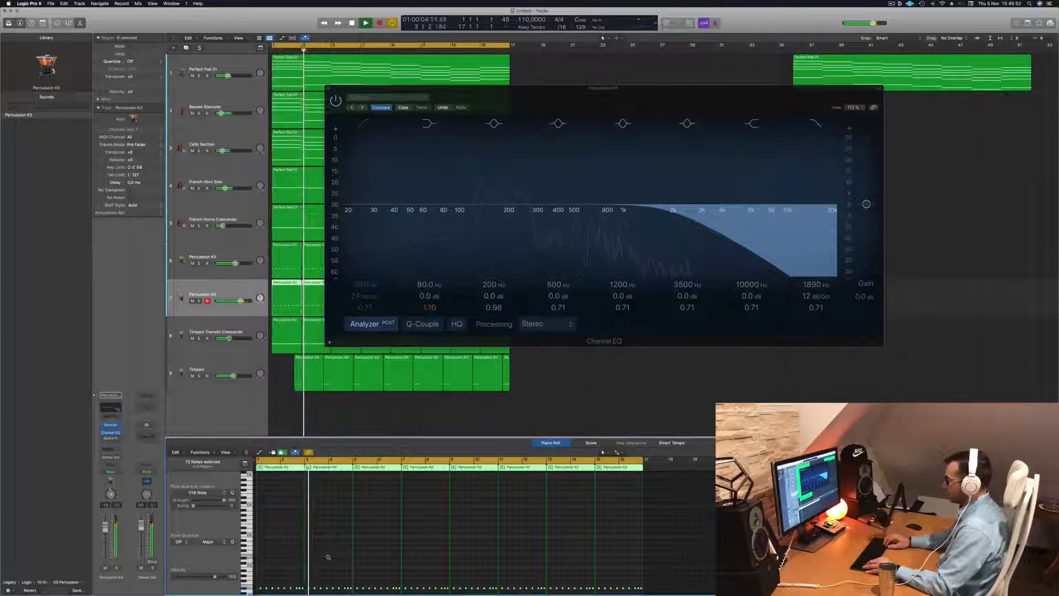
key("Return")
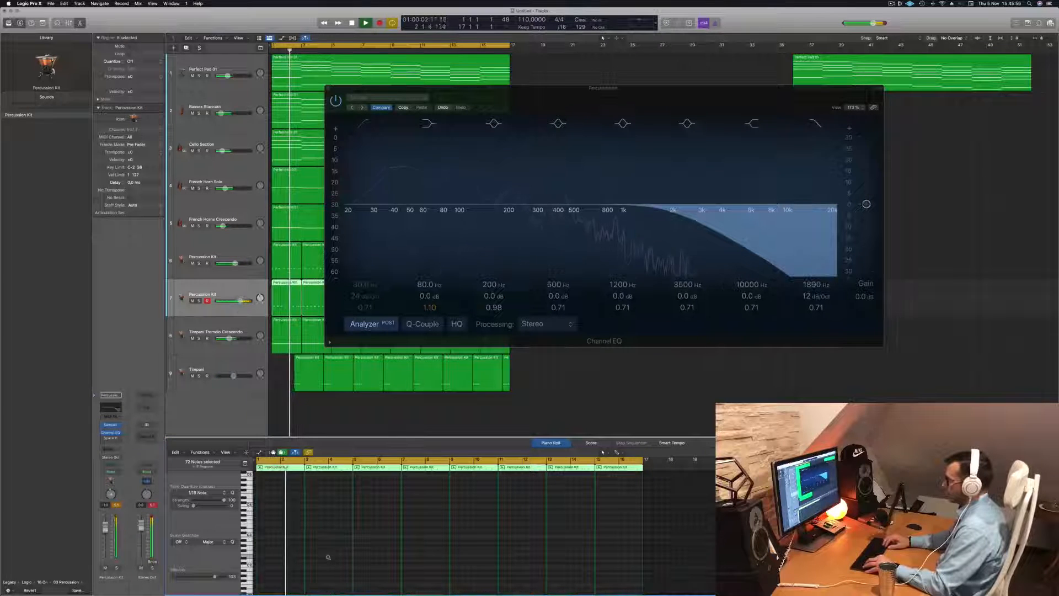
key("Return")
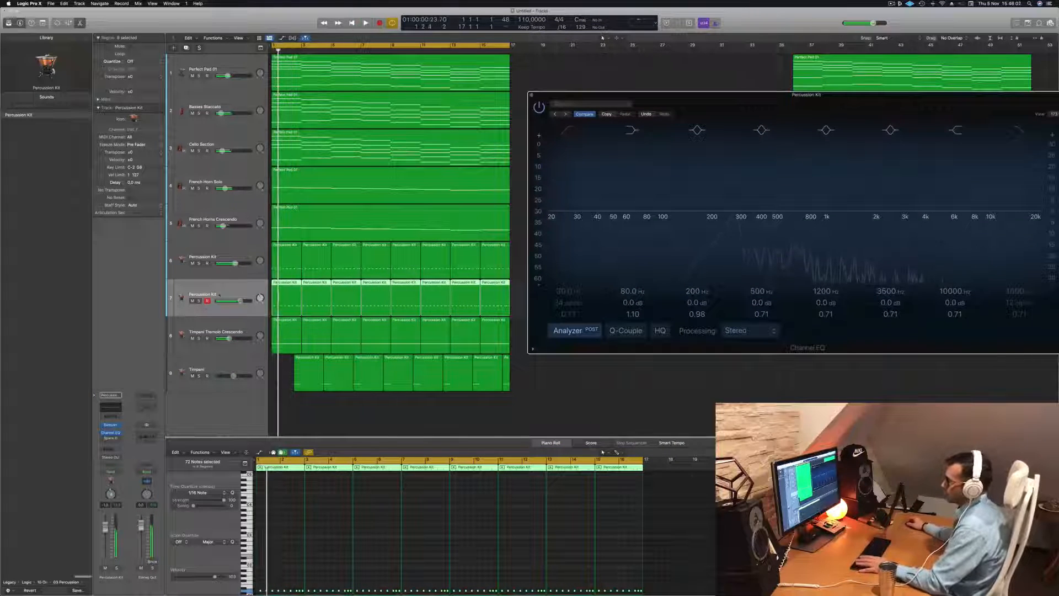
Lower the second Percussion Kit track's volume and close its Channel EQ window
key("space")
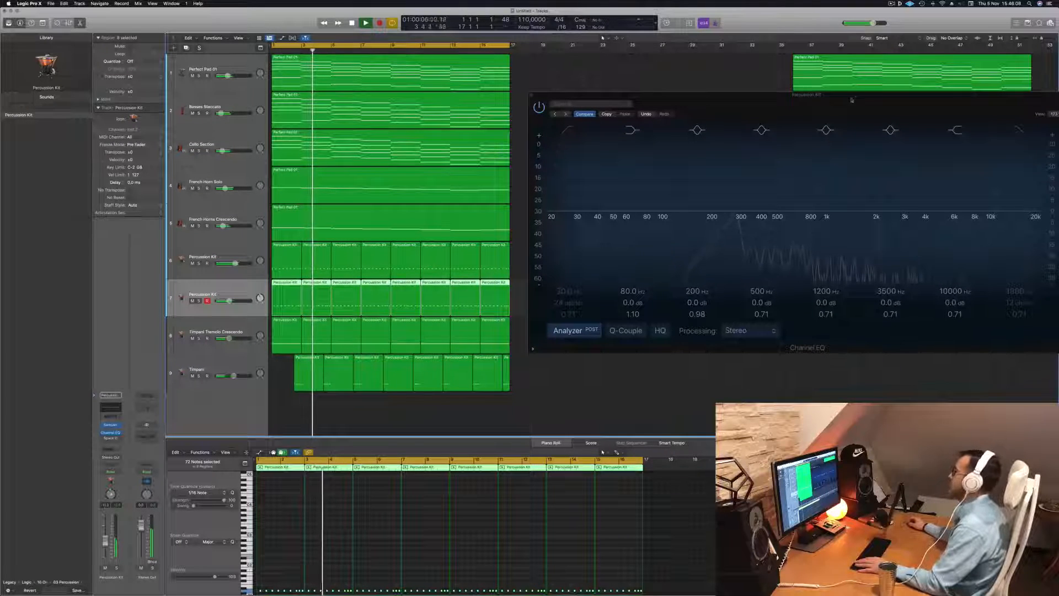
left_click_drag(798, 97, 520, 153)
left_click(255, 150)
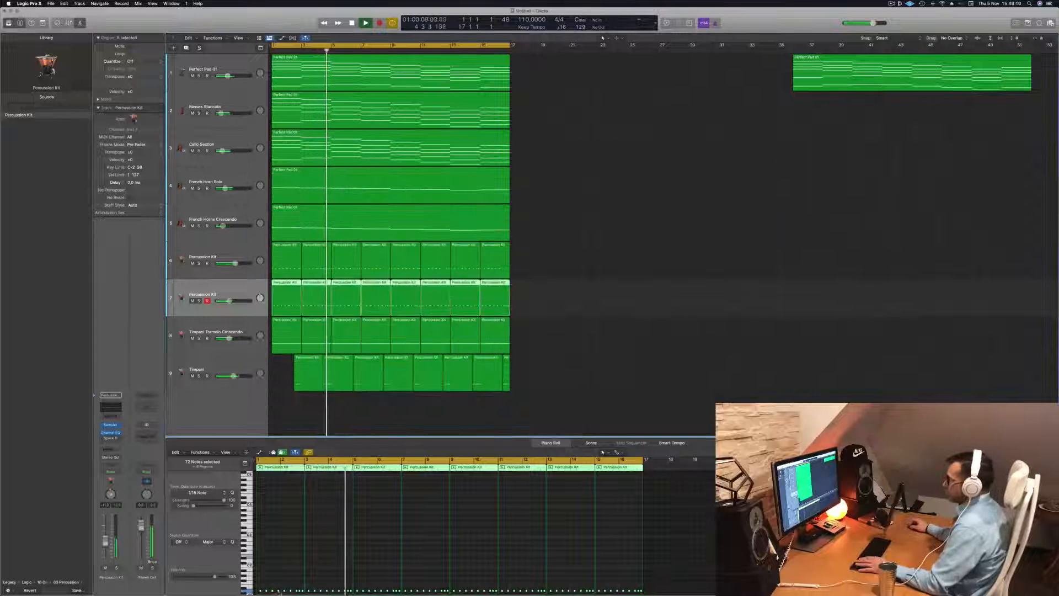
Examine the second Percussion Kit track's note pattern up close in the Piano Roll while replaying the arrangement
left_click(324, 563)
key("Return")
key("super+Right")
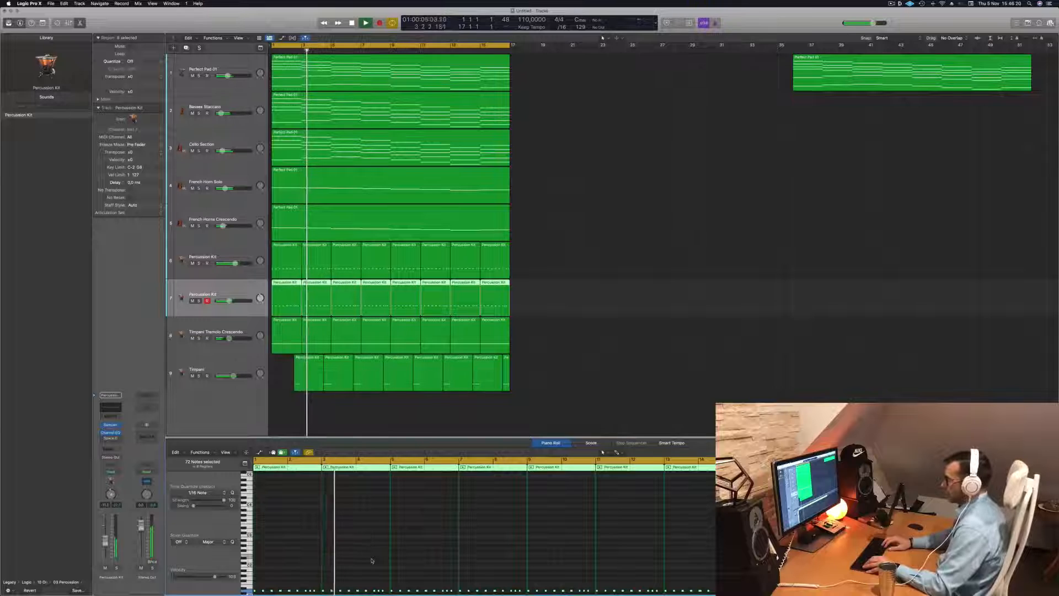
key("Return")
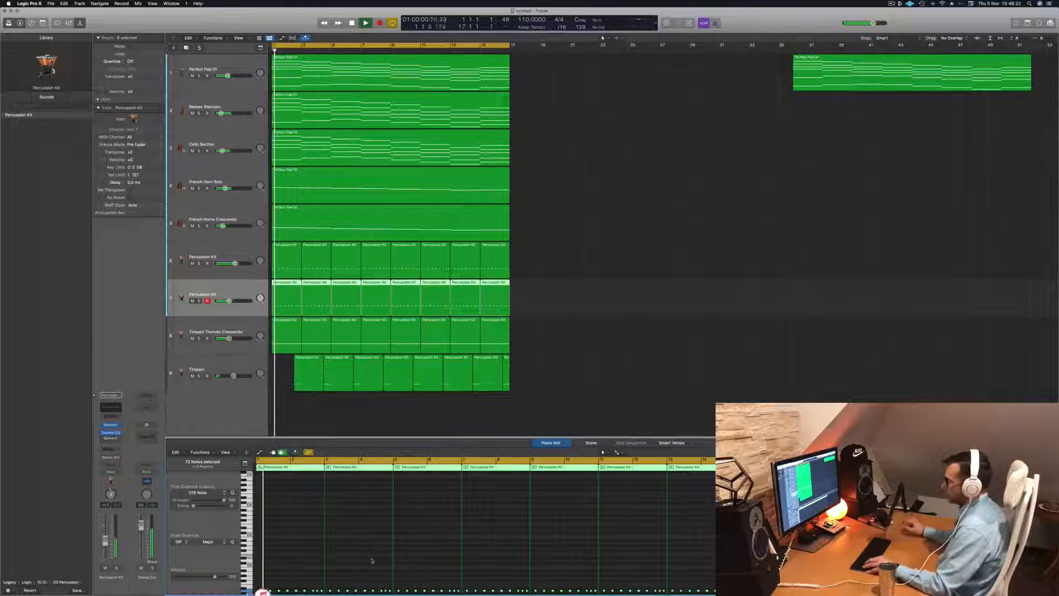
scroll(373, 560, "right", 3)
scroll(373, 560, "right", 2)
scroll(378, 557, "down", 3)
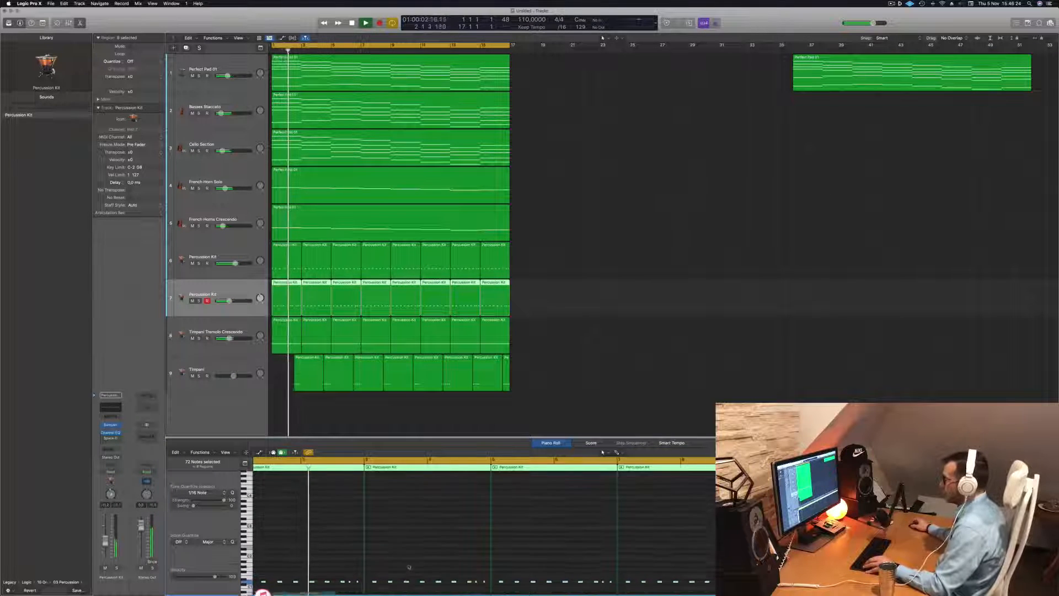
left_click_drag(373, 557, 367, 558)
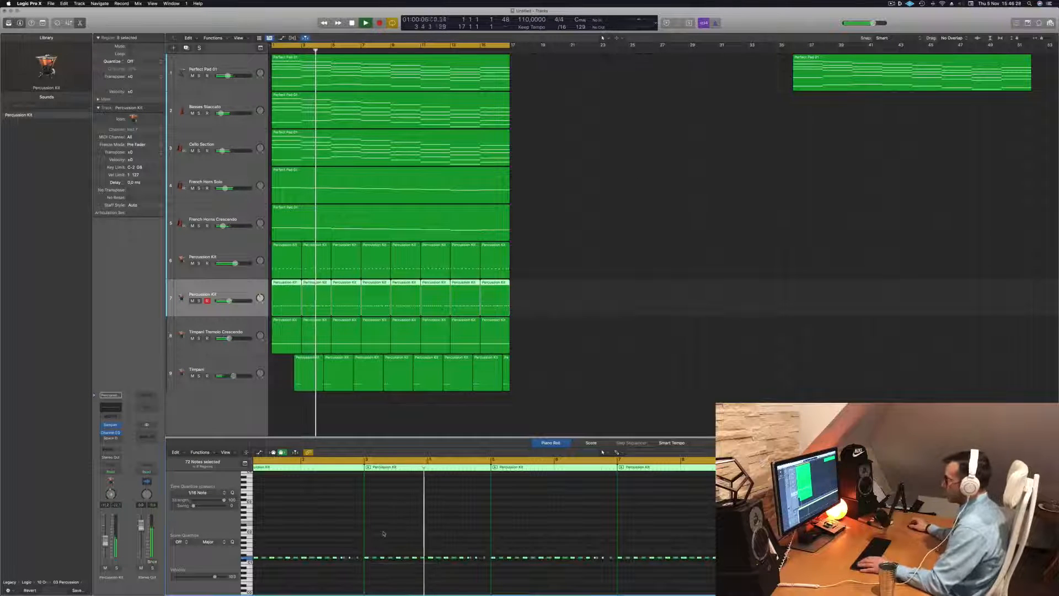
scroll(381, 534, "left", 3)
key("space")
key("space")
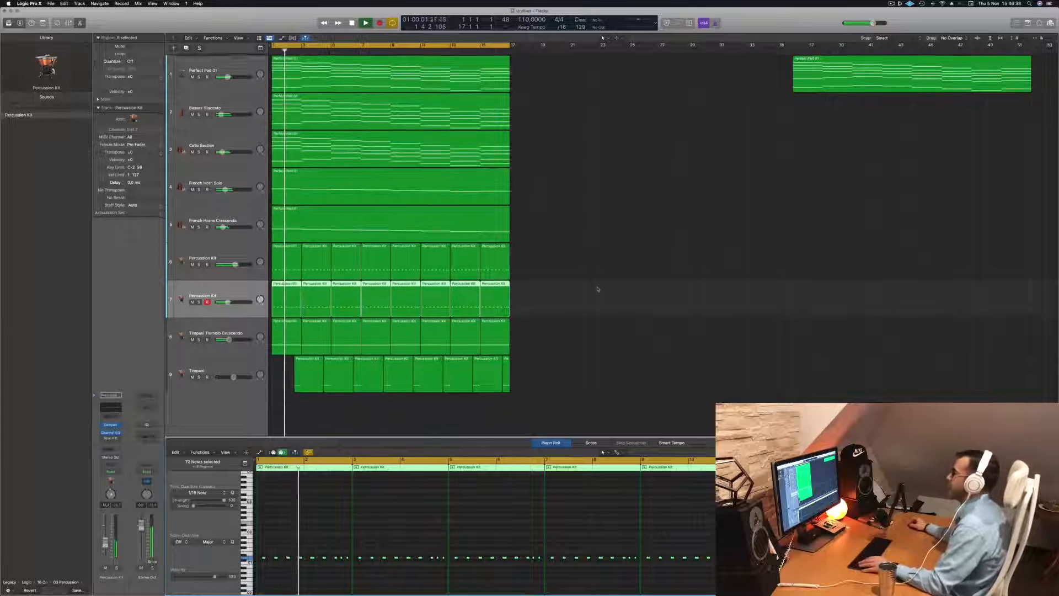
Solo the Basses Staccato track briefly during playback, then unsolo it and clear the region selection
scroll(550, 205, "down", 5)
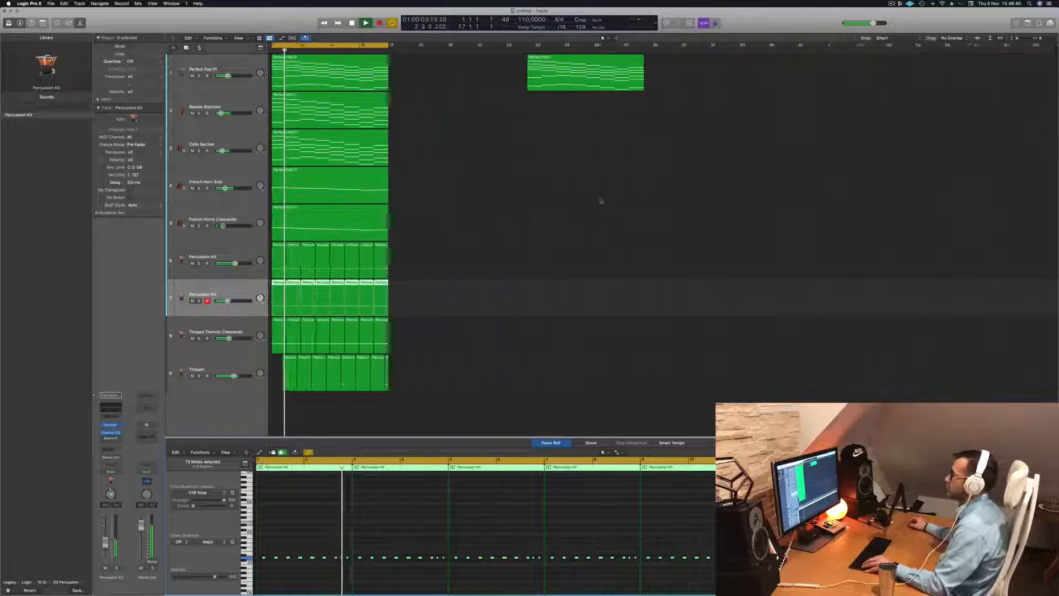
scroll(528, 202, "up", 1)
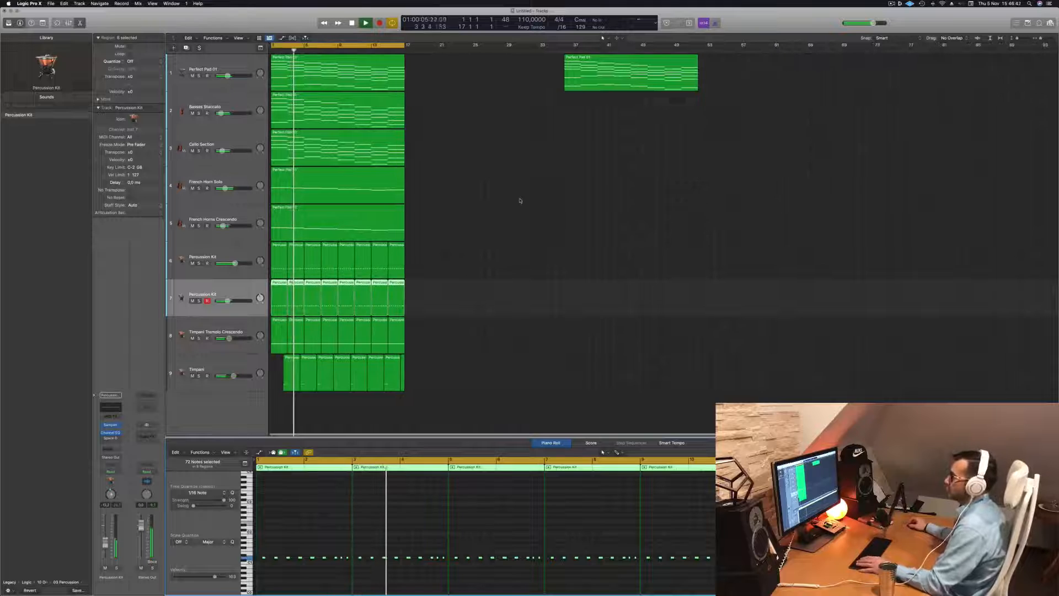
left_click(520, 201)
left_click(234, 103)
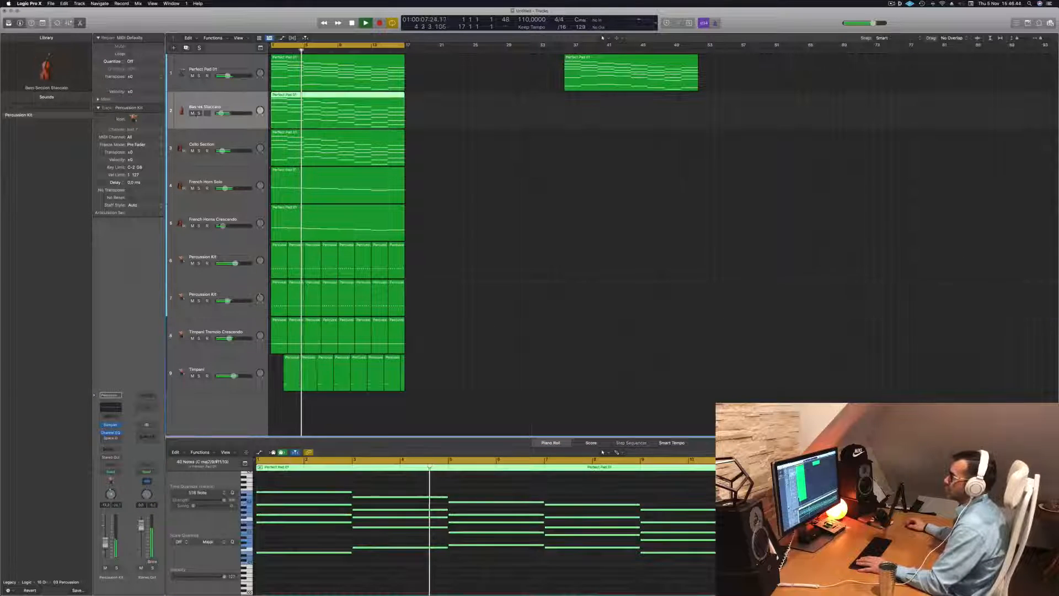
key("s")
key("s")
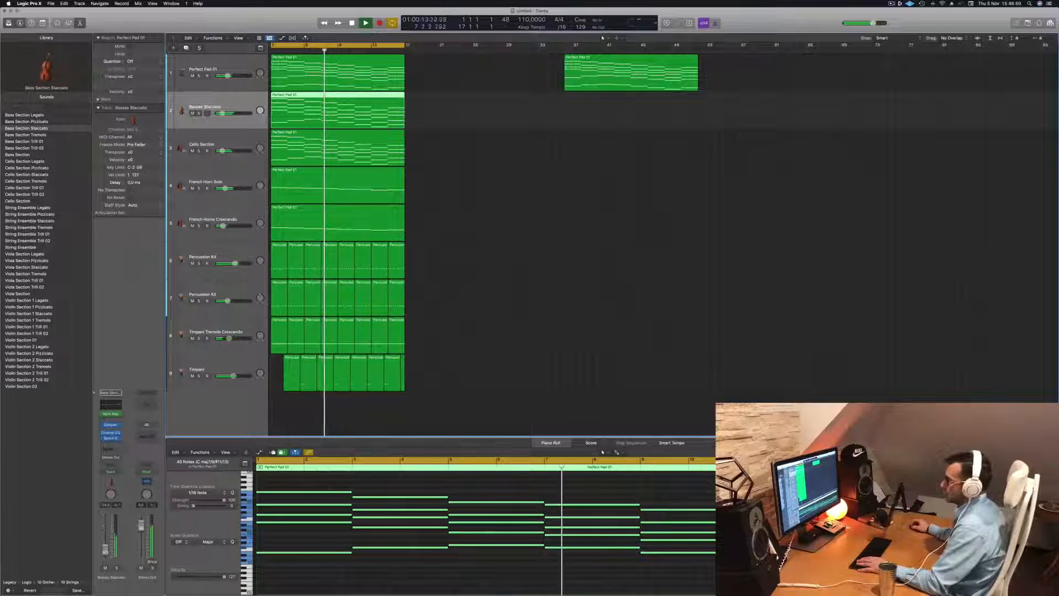
left_click(664, 136)
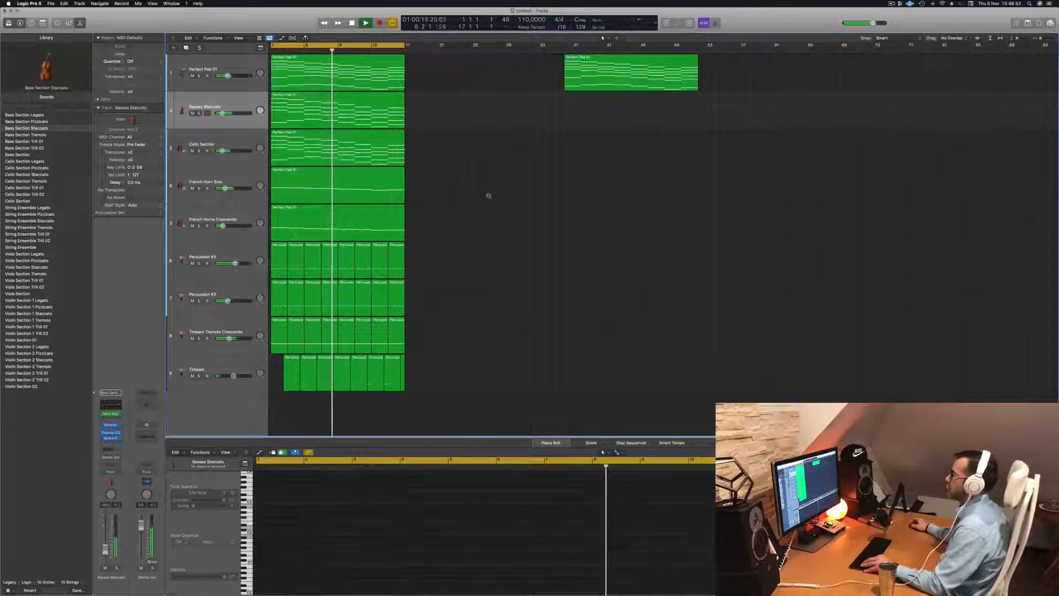
Solo the Perfect Pad 01 track briefly during playback, then unsolo it
scroll(510, 202, "up", 4)
scroll(547, 210, "up", 3)
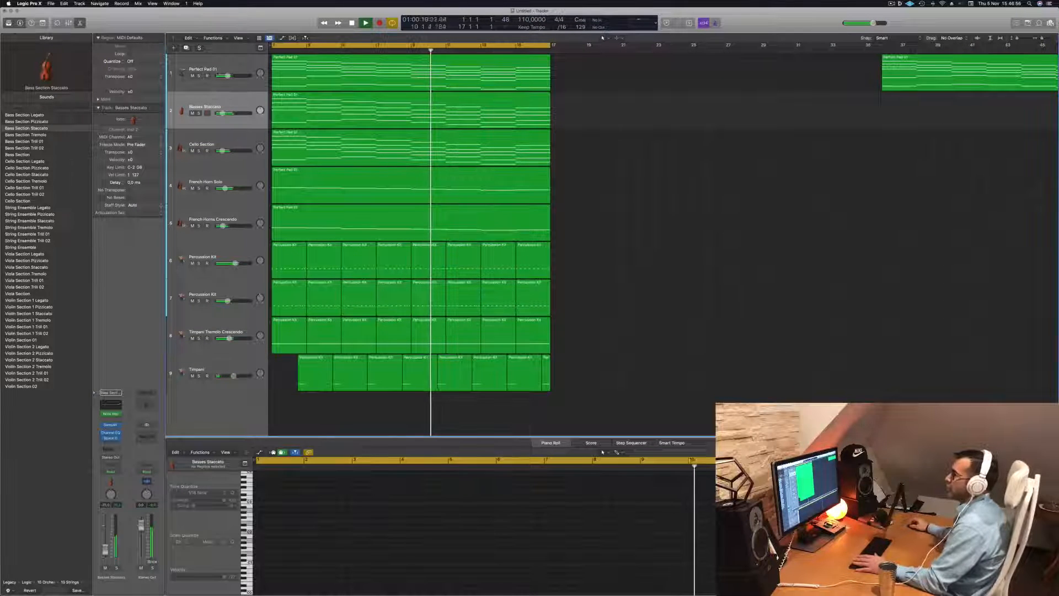
left_click(199, 76)
left_click(199, 76)
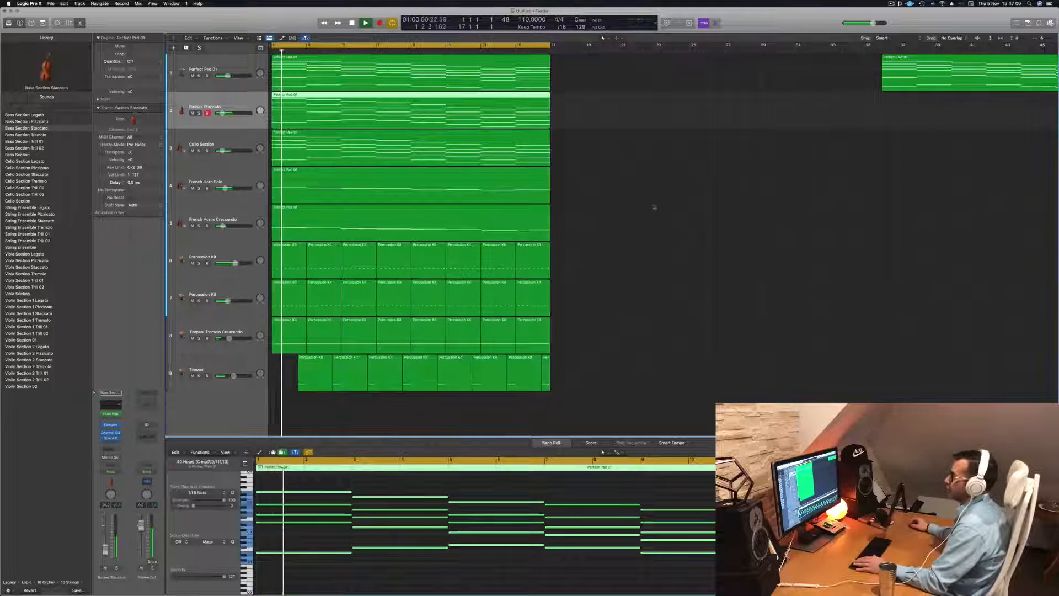
Duplicate the Basses Staccato track, copy its chord region onto the duplicate and replace the duplicate's Note Repeater with an Arpeggiator
key("super+d")
left_click_drag(390, 110, 390, 149)
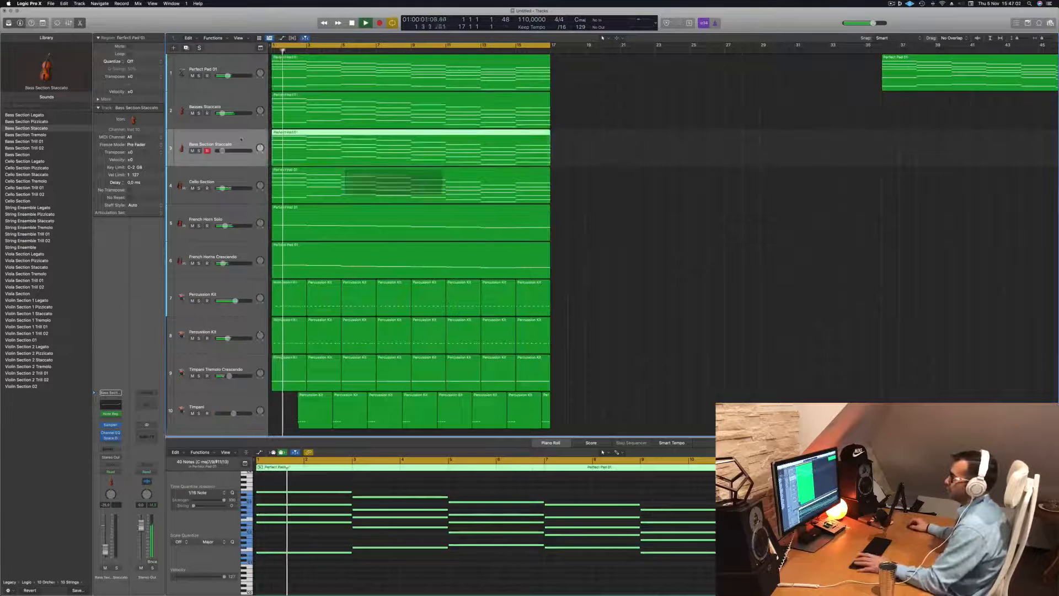
left_click(120, 416)
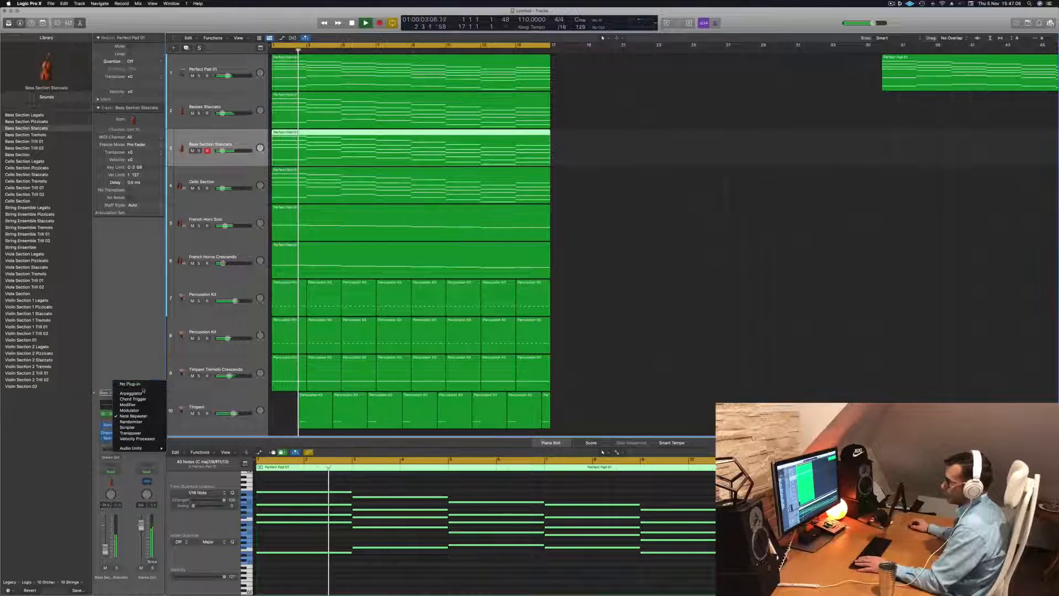
left_click(132, 393)
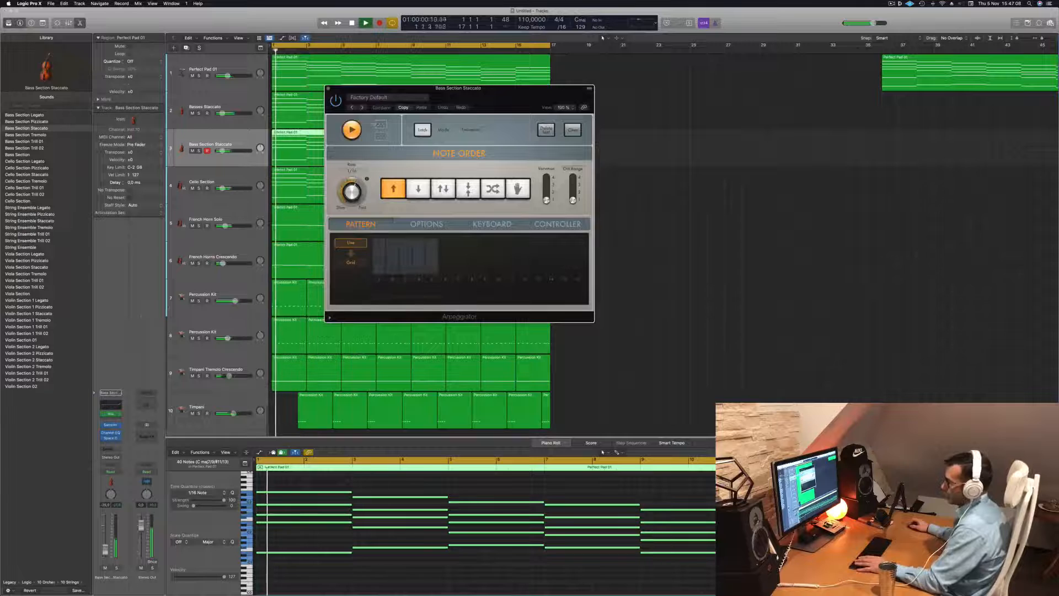
left_click_drag(544, 88, 593, 88)
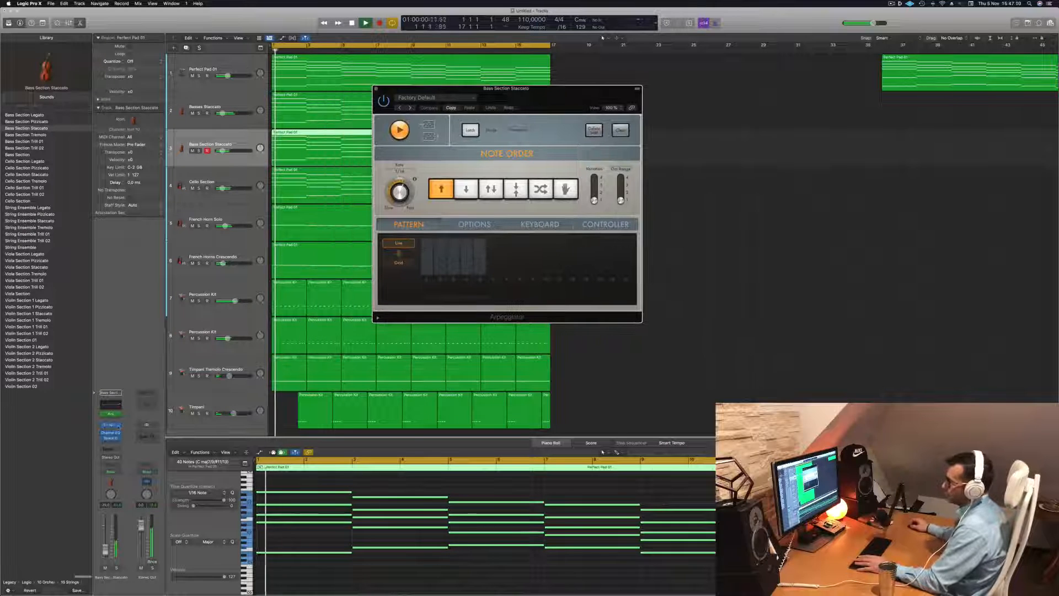
Replace the duplicated bass track's Sampler with a stereo Retro Synth and lower the synth's filter cutoff during playback
left_click(117, 426)
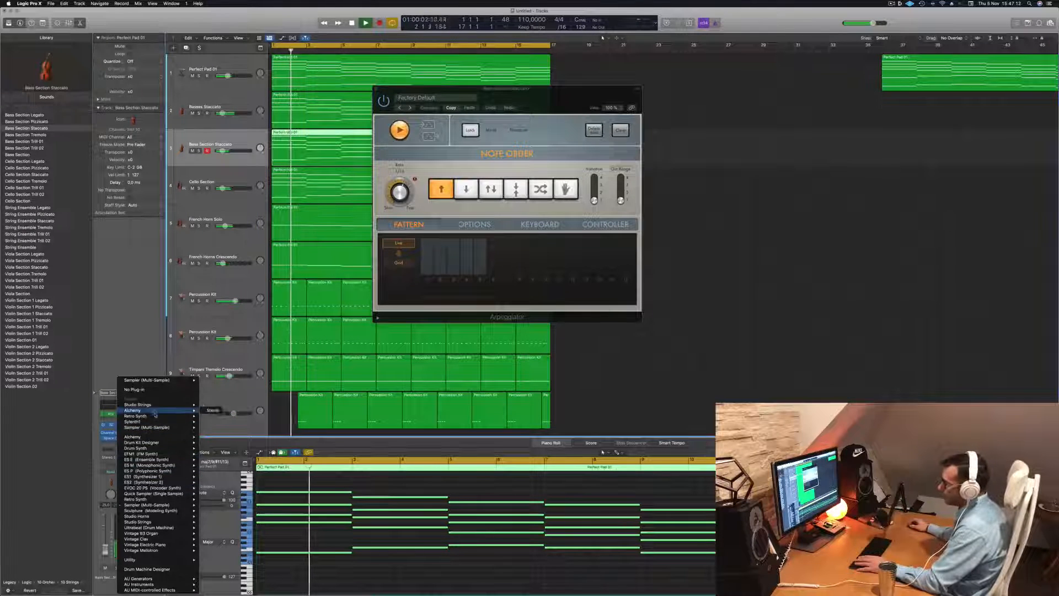
left_click(213, 416)
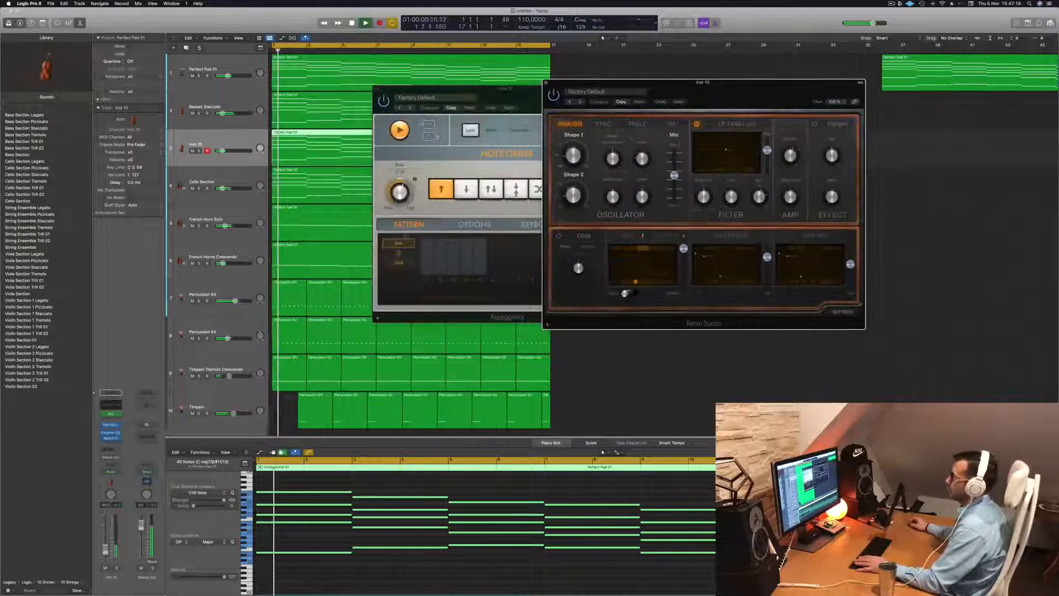
left_click(447, 579)
left_click(447, 579)
key("space")
key("space")
scroll(407, 581, "up", 2)
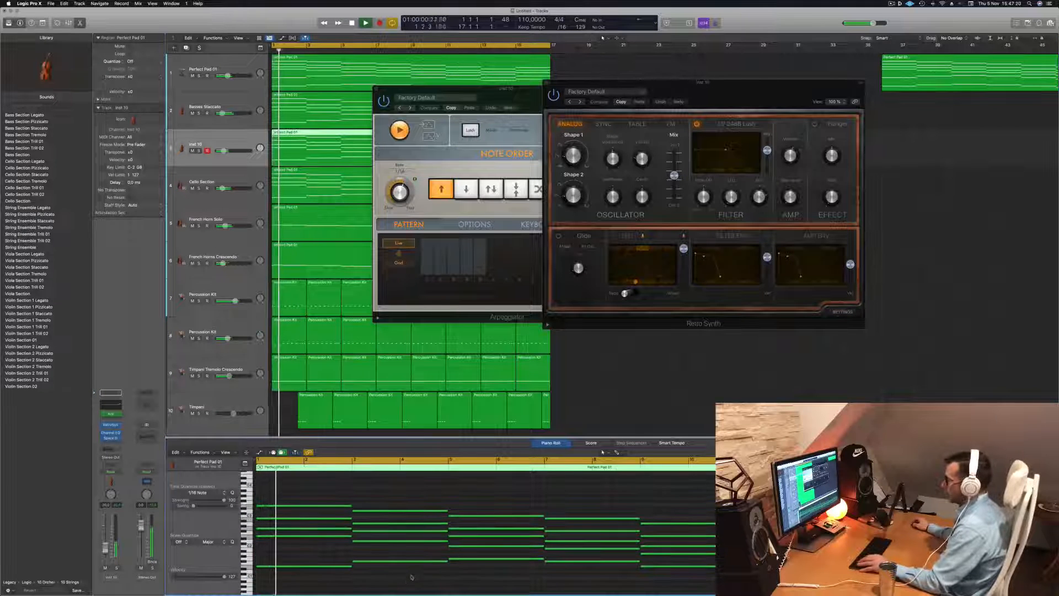
left_click_drag(760, 88, 630, 98)
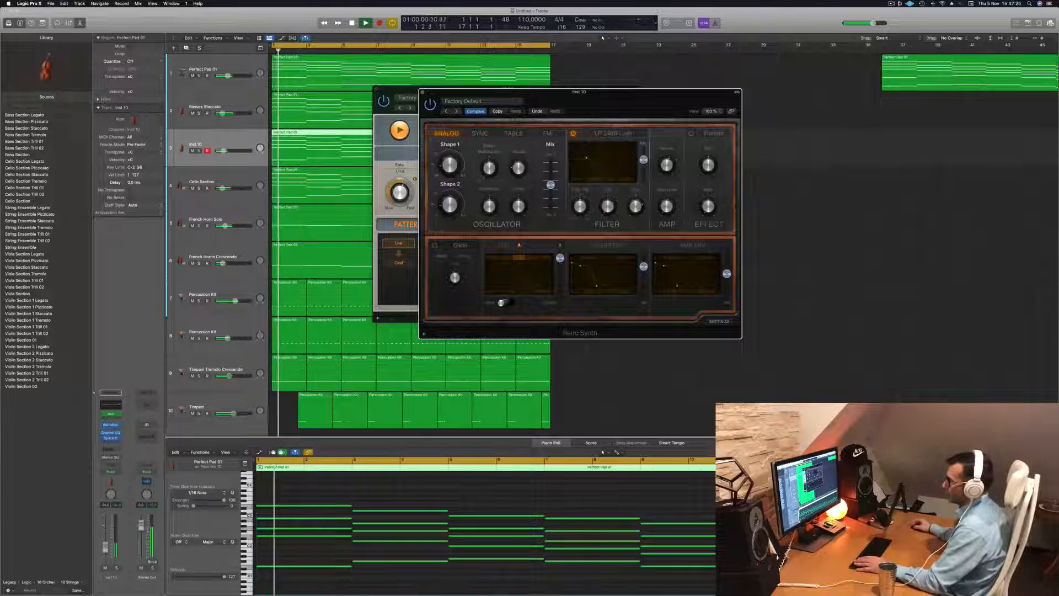
Adjust the synth track's Channel EQ high shelf to 4600 Hz at -0.3 dB and move the EQ window aside
left_click(112, 408)
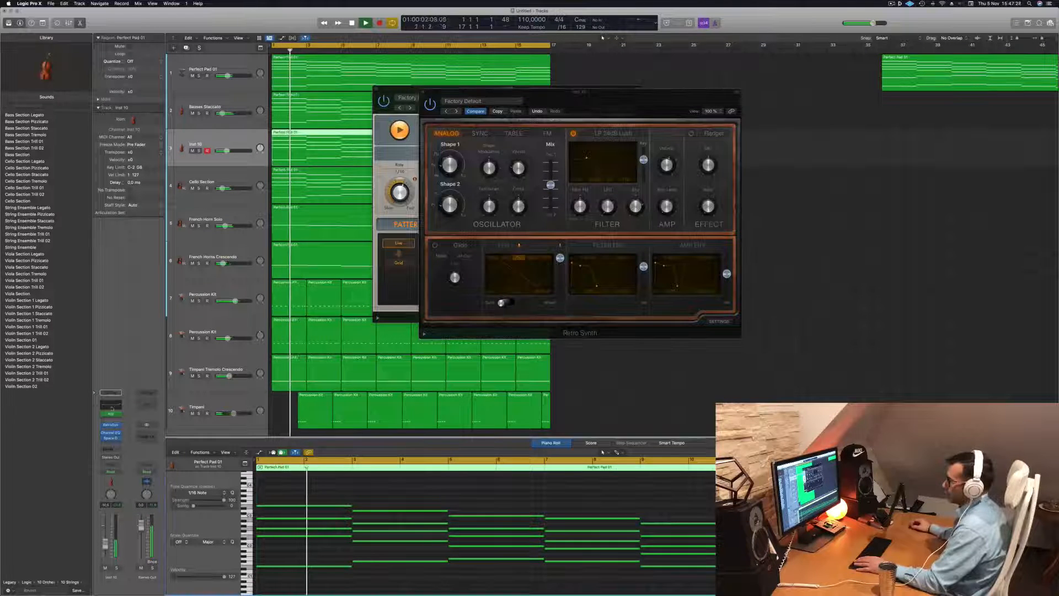
left_click(112, 408)
left_click_drag(801, 192, 732, 204)
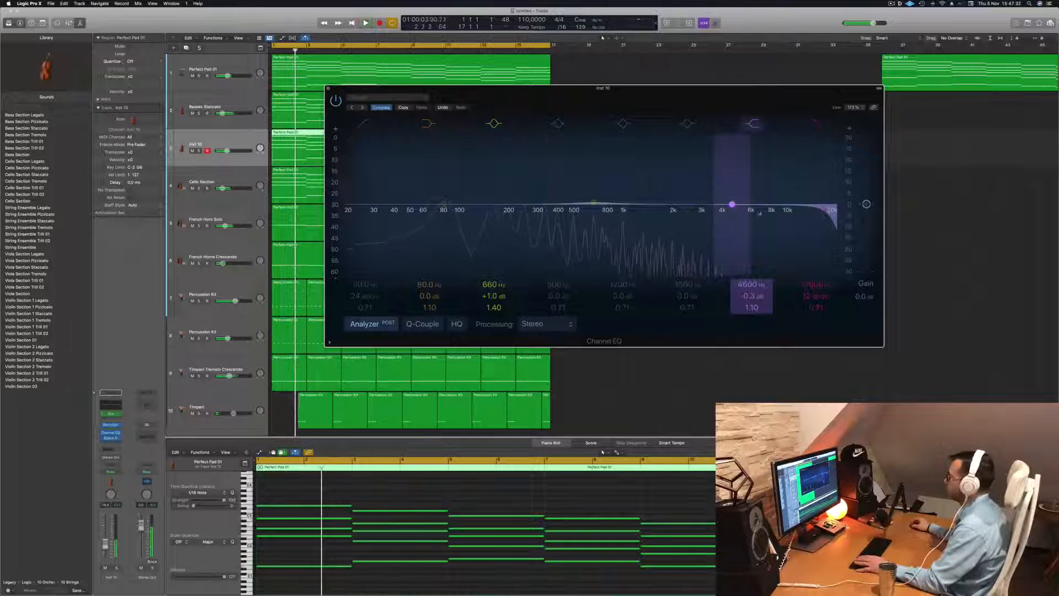
left_click_drag(554, 95, 791, 91)
key("space")
Lower the Retro Synth's filter cutoff further while replaying the arrangement and raise the synth track's volume slightly
left_click_drag(541, 96, 505, 113)
key("space")
key("space")
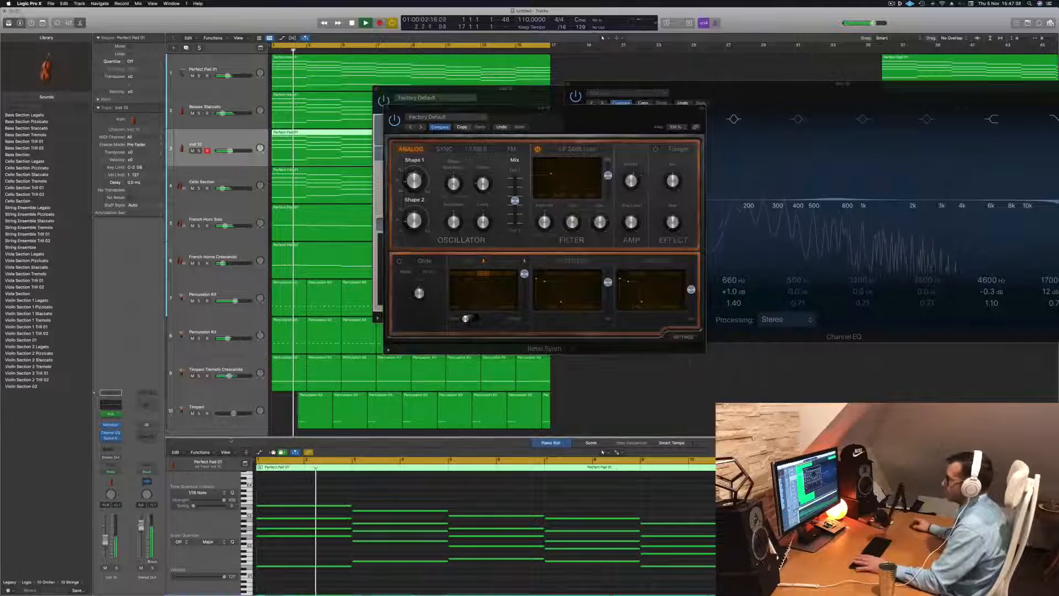
key("space")
key("space")
left_click(551, 175)
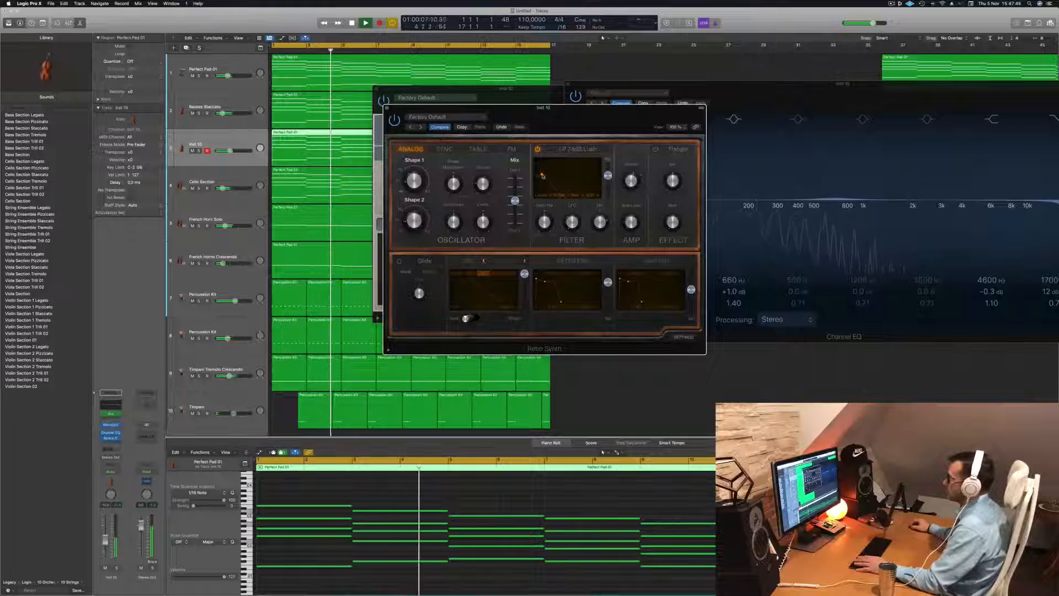
key("Return")
left_click_drag(105, 540, 104, 537)
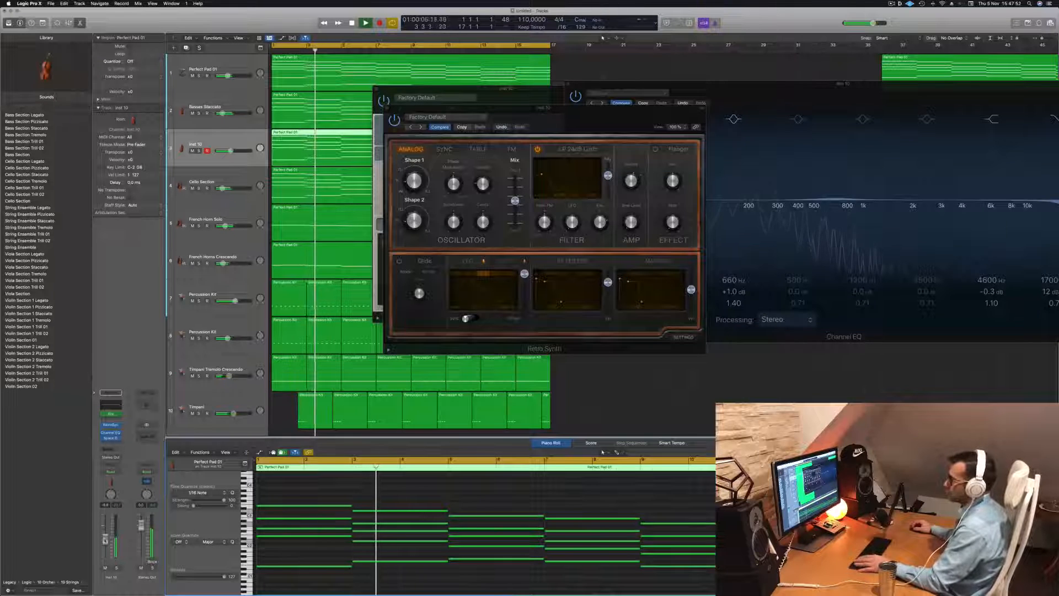
Close the synth track's Channel EQ window and replace its Space Designer effect with a stereo Vintage Tube EQ
left_click_drag(602, 108, 681, 196)
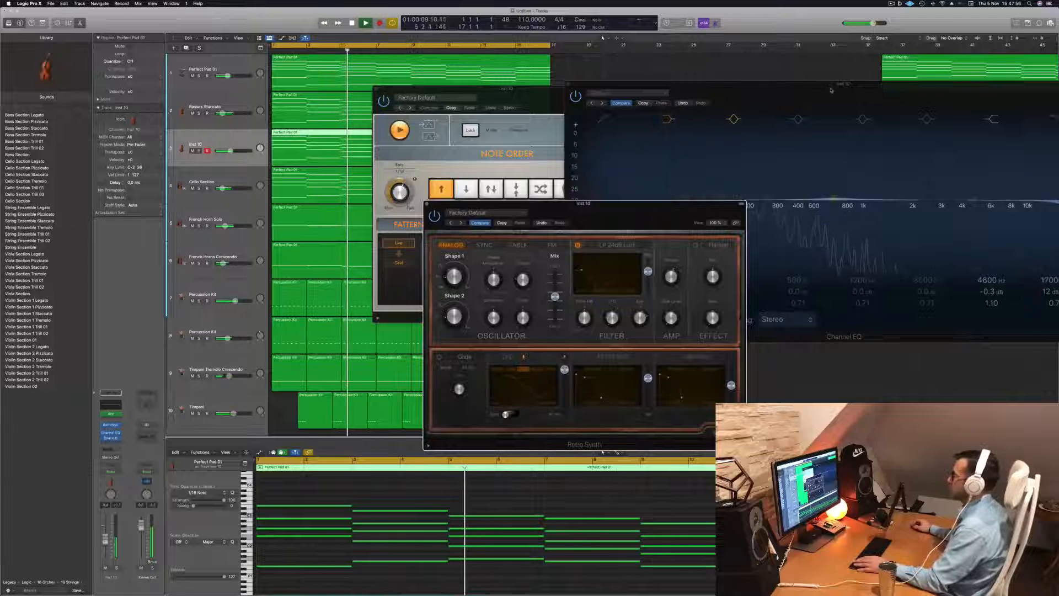
left_click_drag(829, 85, 562, 94)
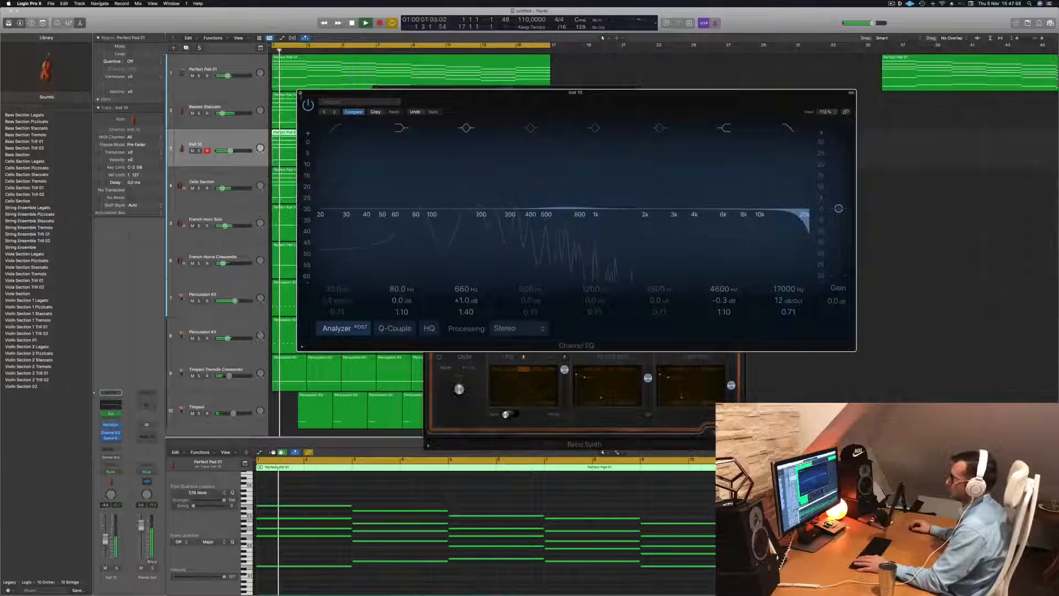
left_click(301, 93)
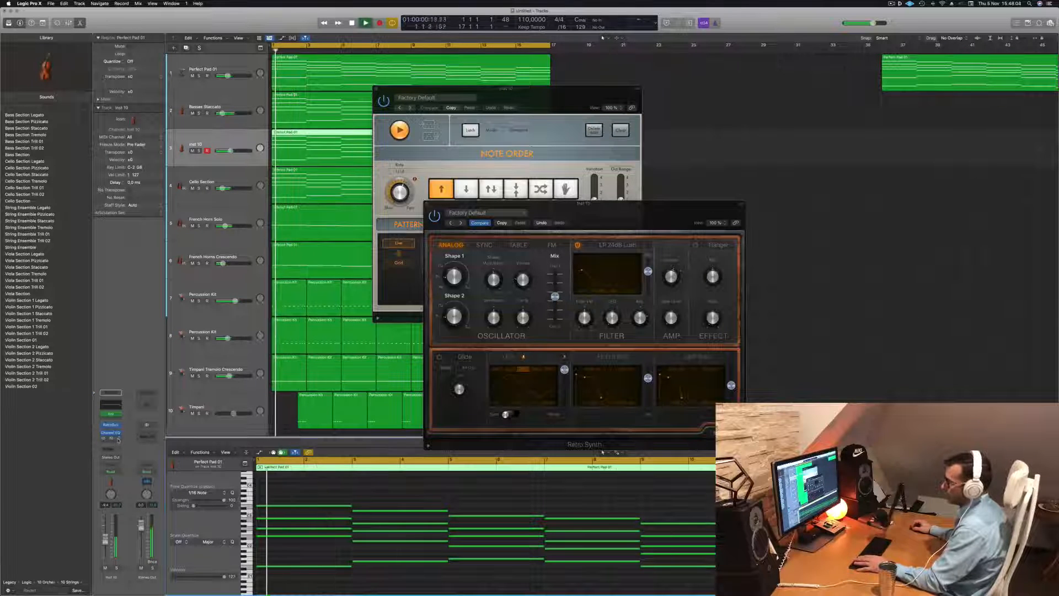
left_click(112, 438)
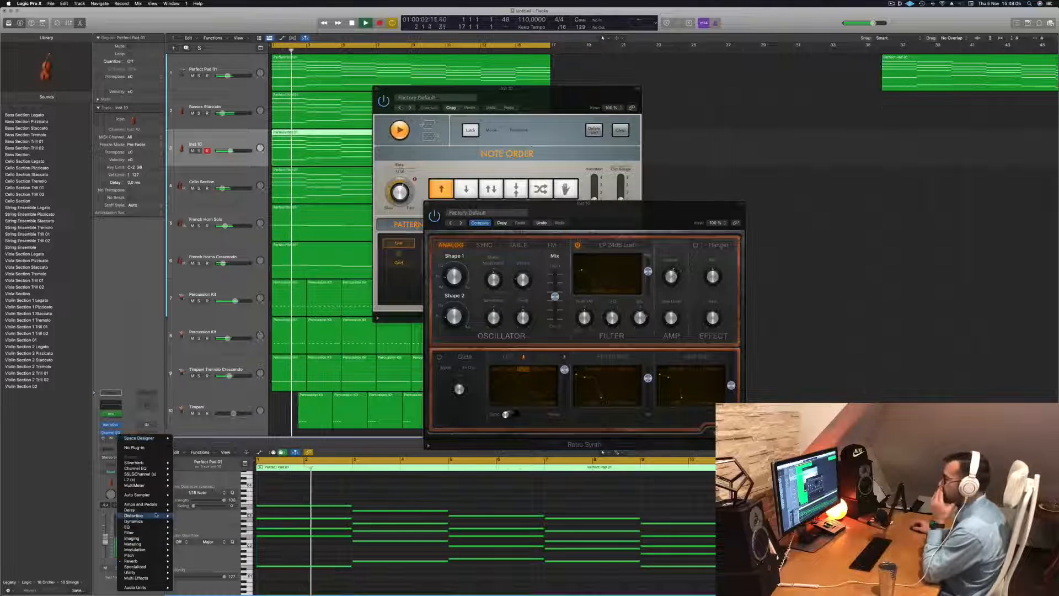
mouse_move(155, 528)
mouse_move(221, 549)
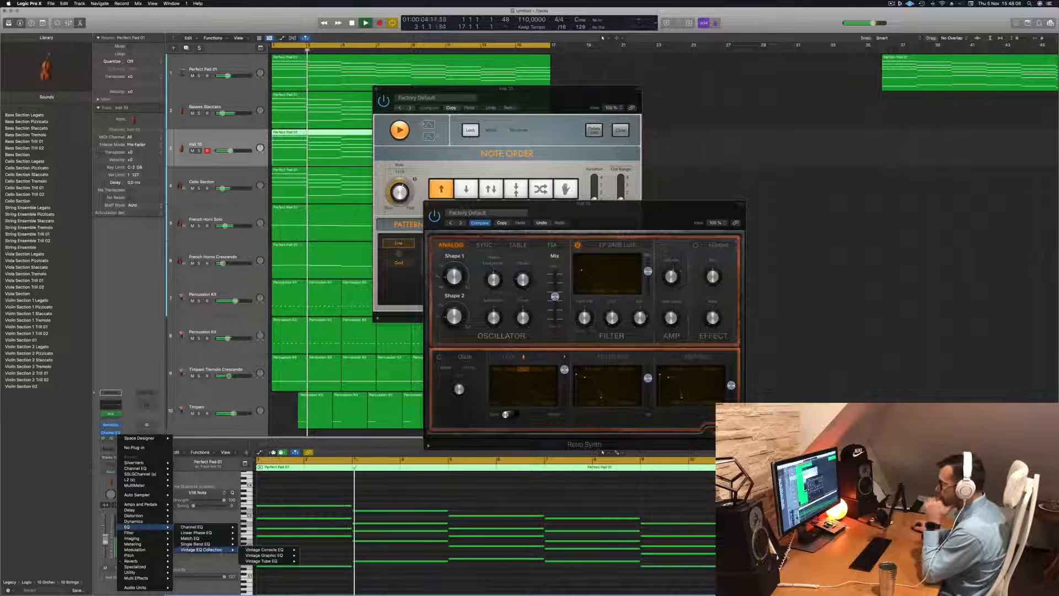
mouse_move(265, 560)
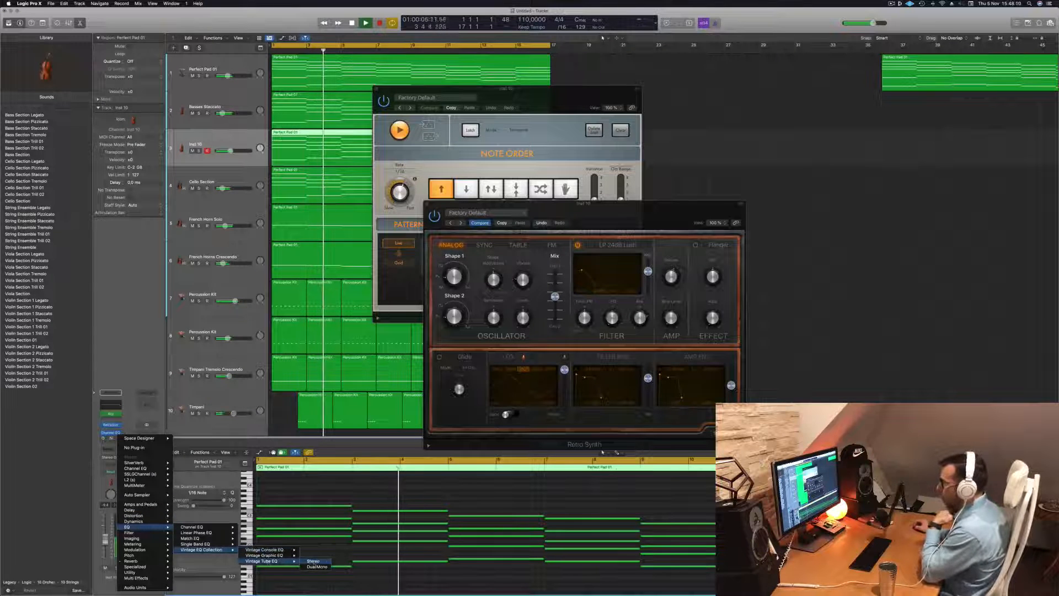
left_click(310, 561)
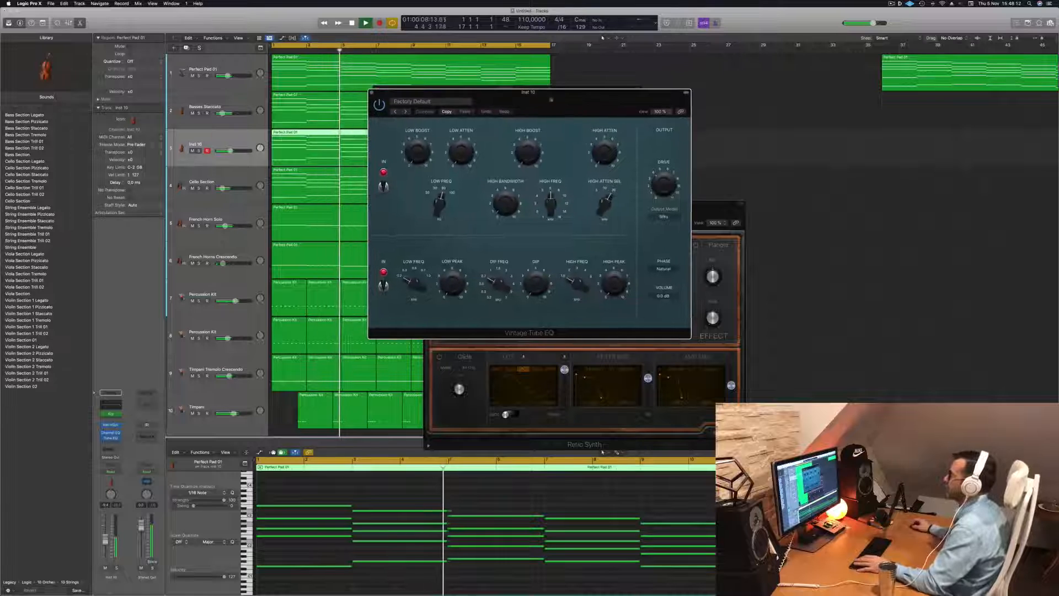
Load the Fat Organ preset in the Vintage Tube EQ, replay the arrangement and close the EQ window
left_click(442, 102)
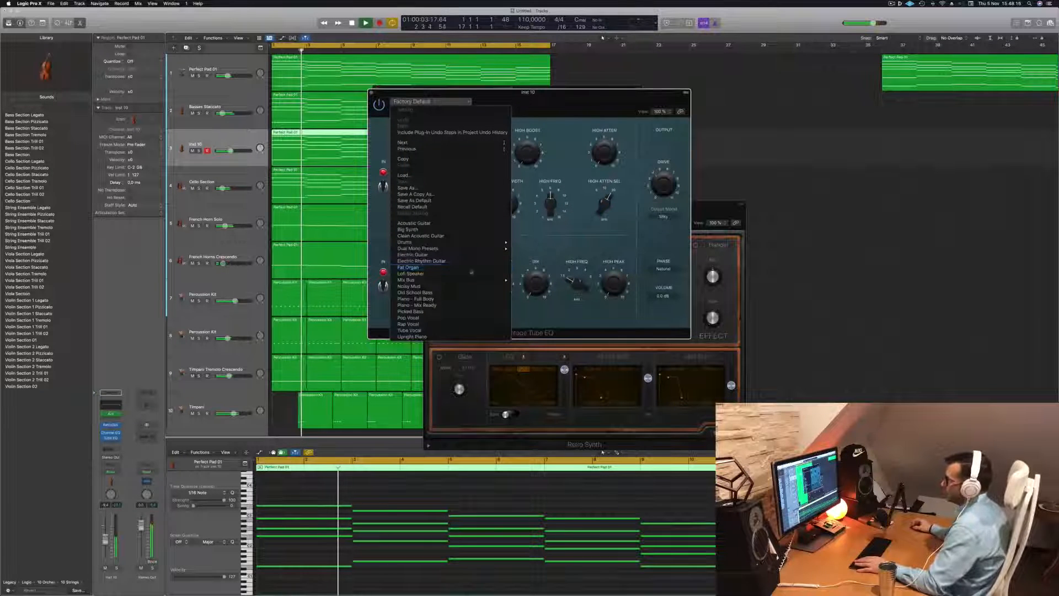
left_click(411, 267)
left_click_drag(551, 100, 756, 130)
key("space")
key("space")
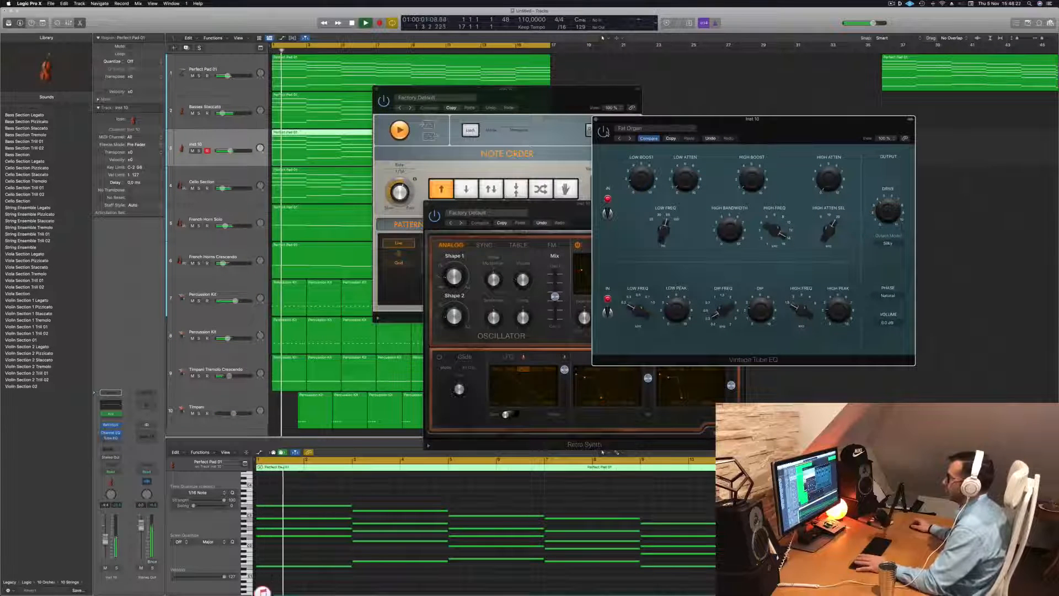
left_click_drag(700, 125, 659, 130)
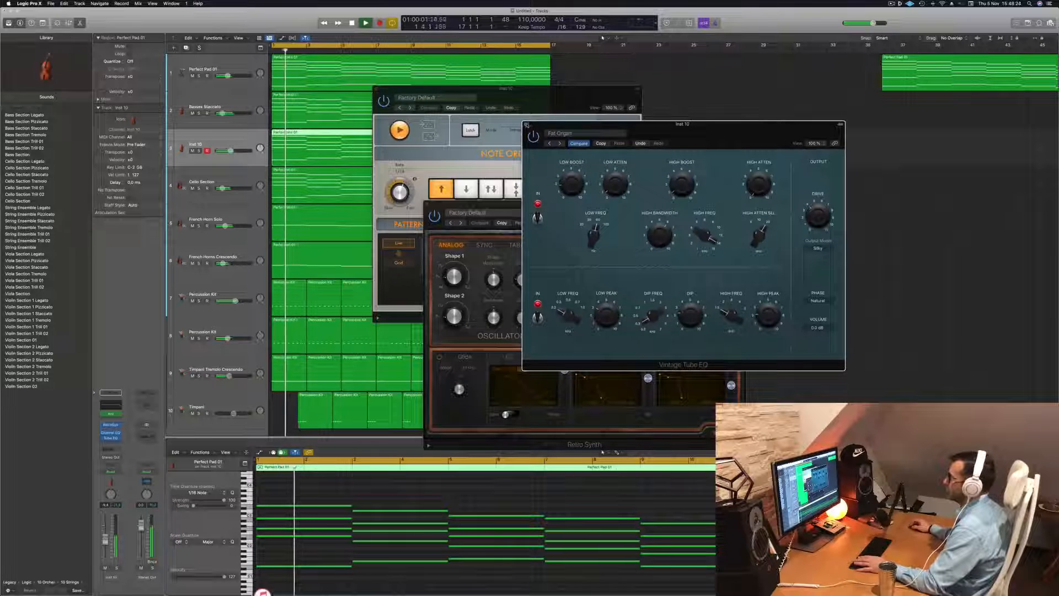
left_click(526, 124)
Close the Retro Synth and Arpeggiator windows and lower the Inst 10 track's volume slightly while checking it in playback
left_click_drag(568, 213, 678, 165)
key("space")
key("space")
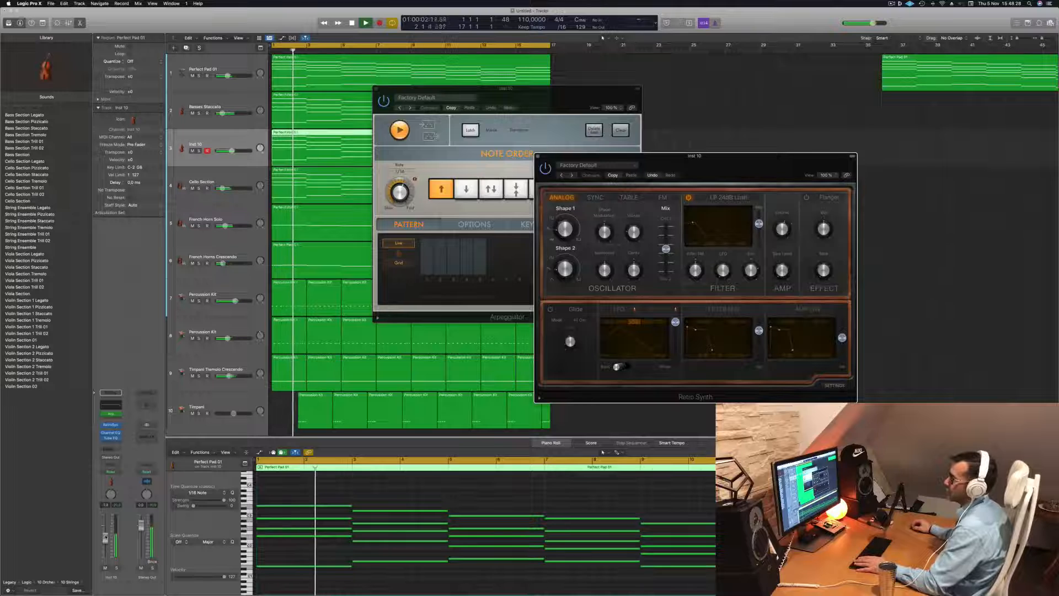
left_click(106, 538)
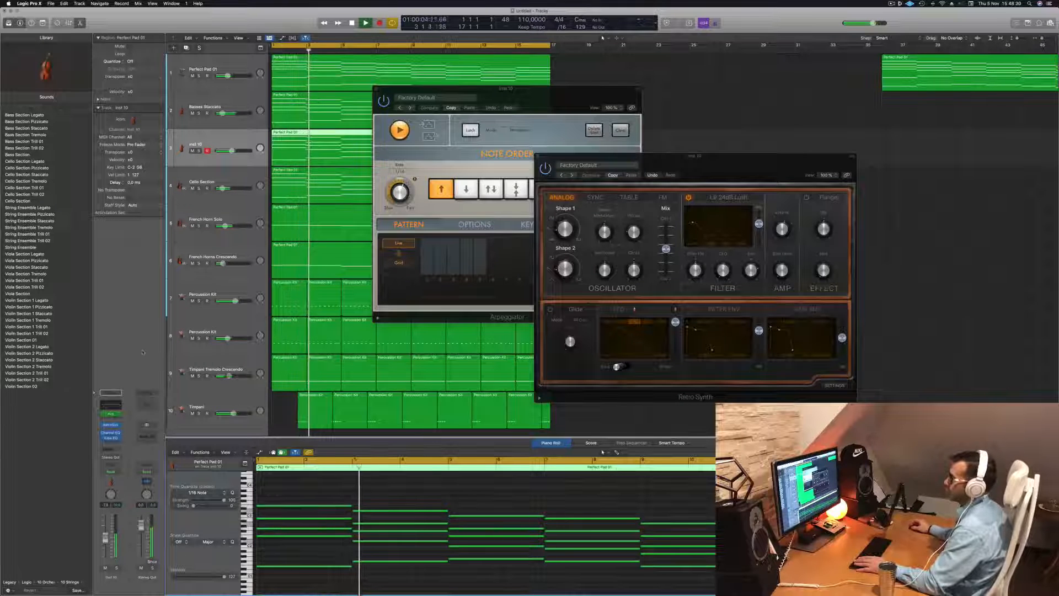
left_click_drag(539, 158, 499, 163)
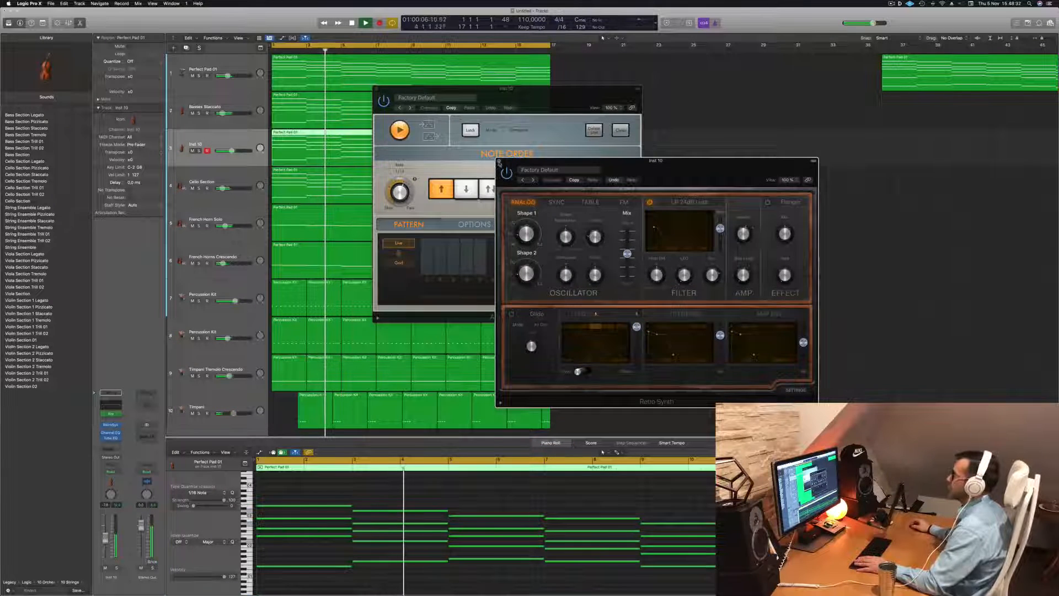
left_click(499, 162)
left_click_drag(376, 90, 387, 88)
left_click(386, 88)
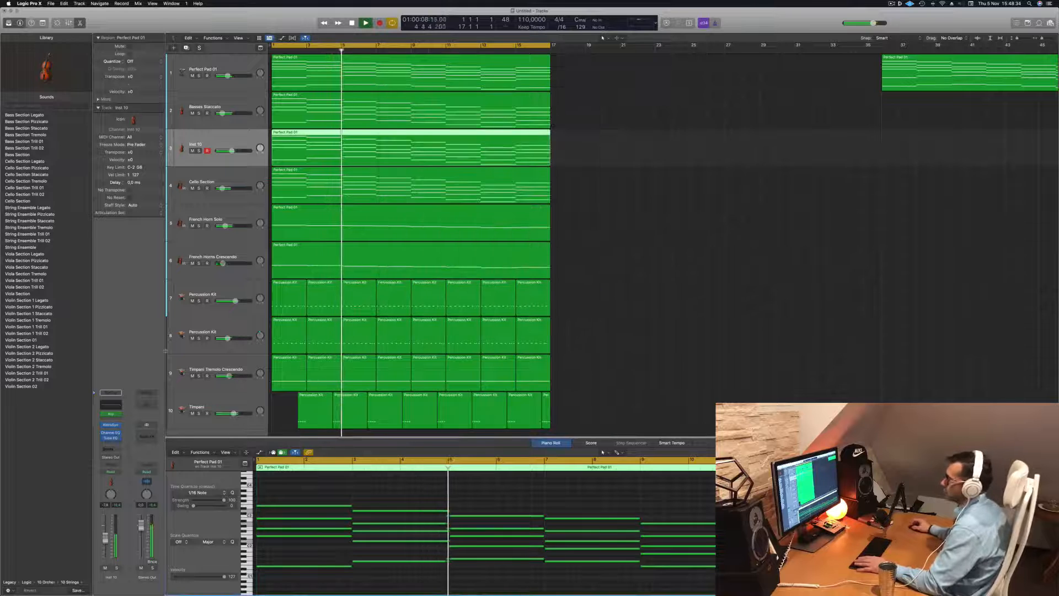
left_click_drag(104, 537, 104, 538)
left_click(566, 313)
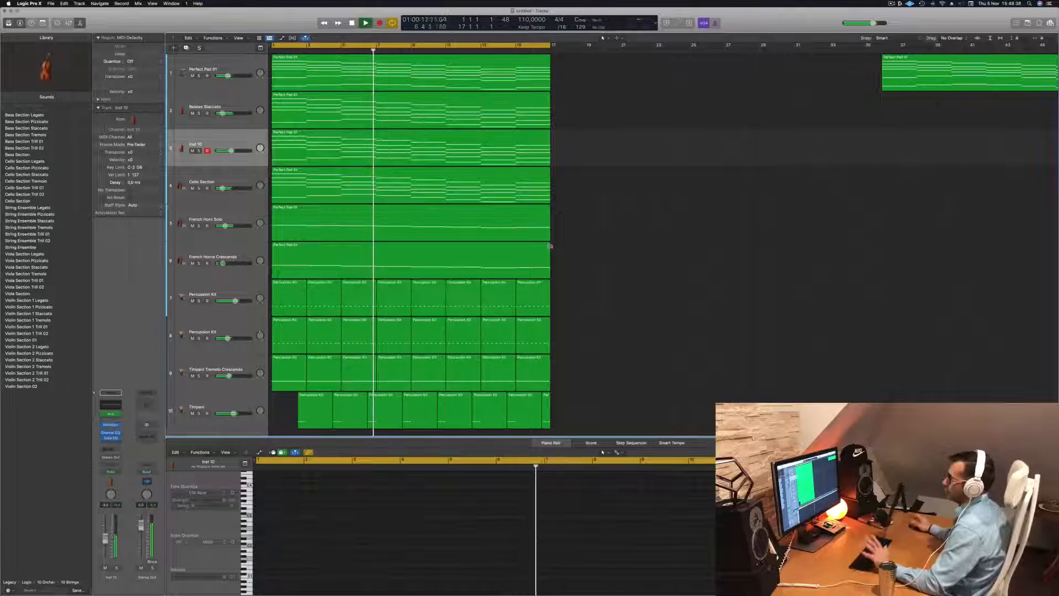
Fit all ten tracks into view and replay the arrangement from the start
left_click(891, 4)
left_click(714, 116)
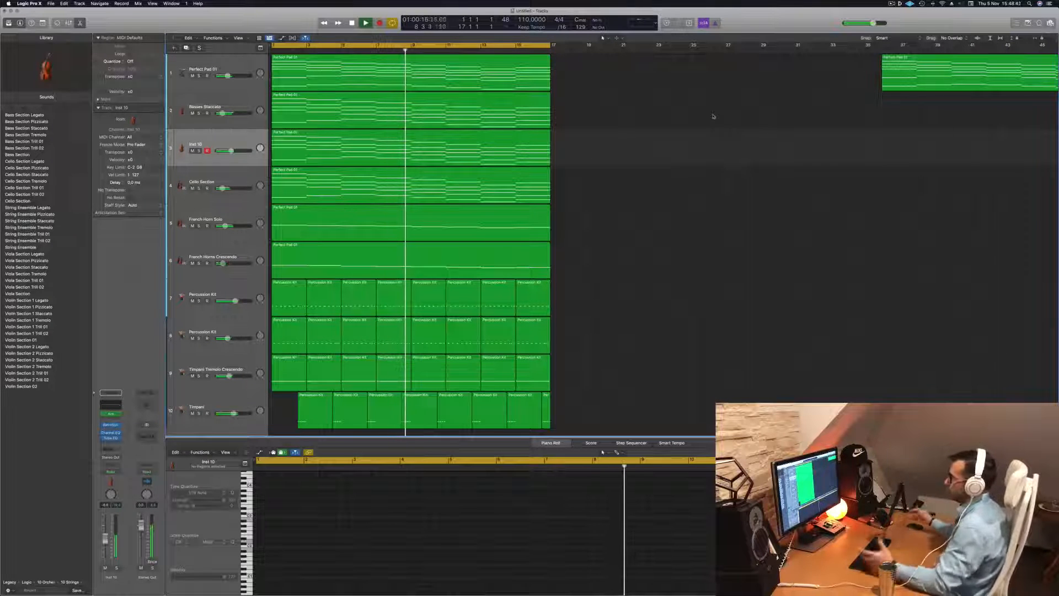
scroll(615, 236, "down", 1)
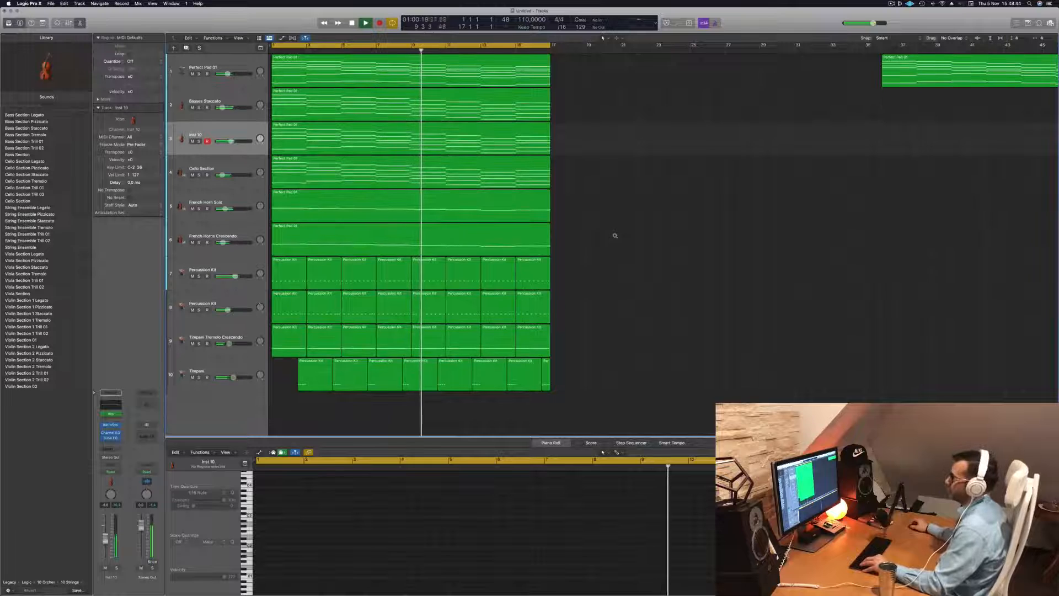
key("space")
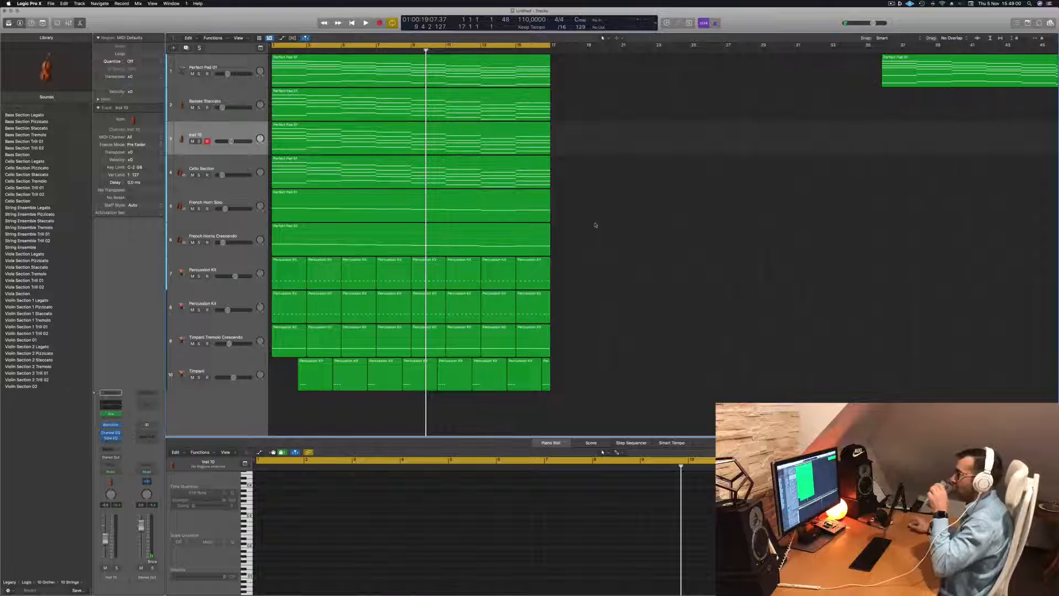
key("Return")
key("space")
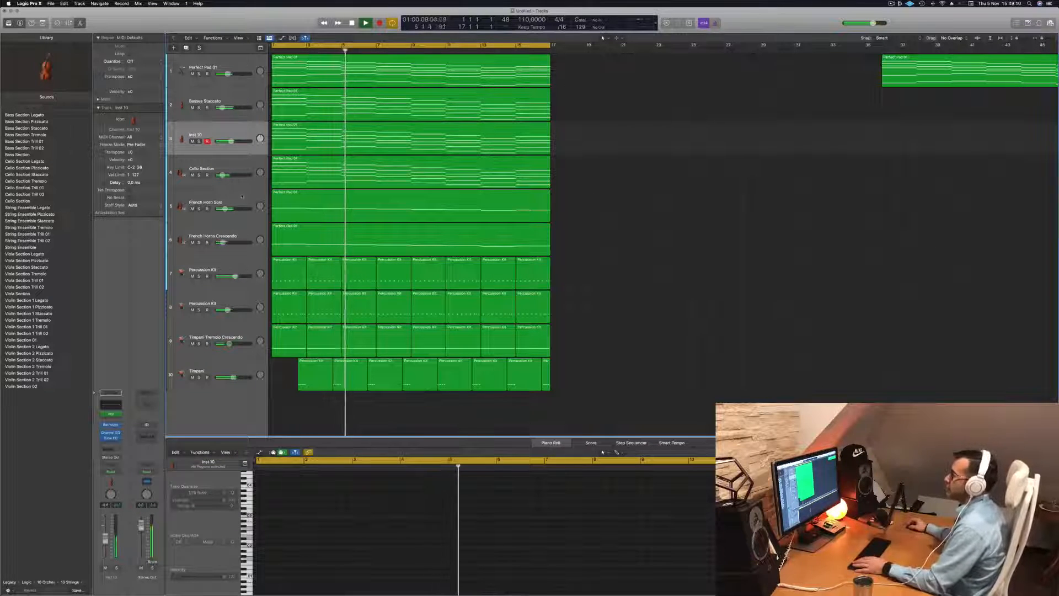
Toggle solo on the Inst 10 track during playback to compare it with the full mix
left_click(199, 141)
left_click(199, 141)
left_click(199, 141)
left_click(199, 141)
Replace the Cello Section track's instrument with a stereo Studio Strings and move its plug-in window aside
key("Return")
left_click(215, 169)
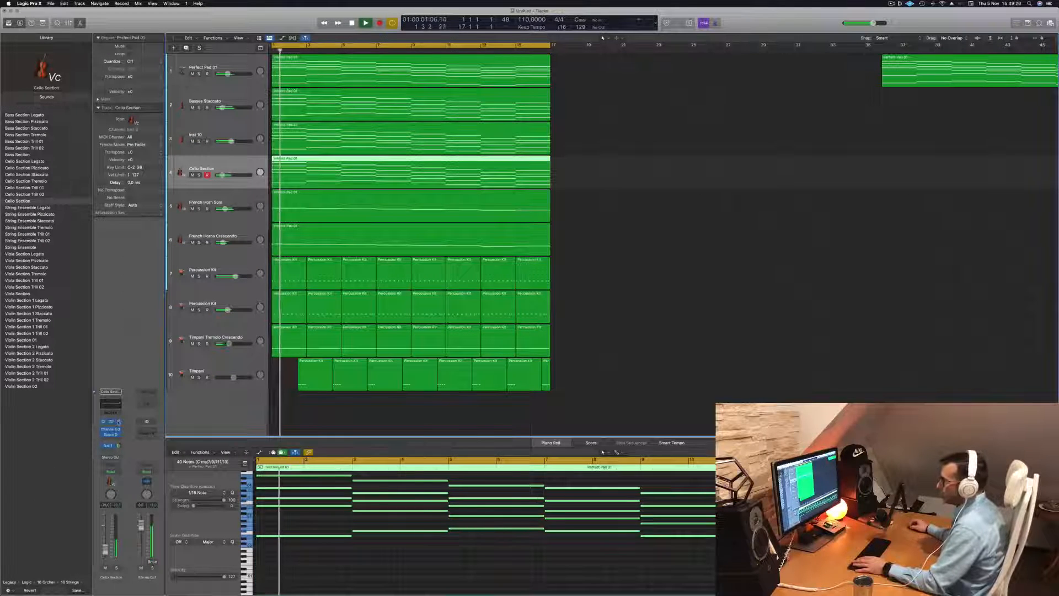
left_click(118, 421)
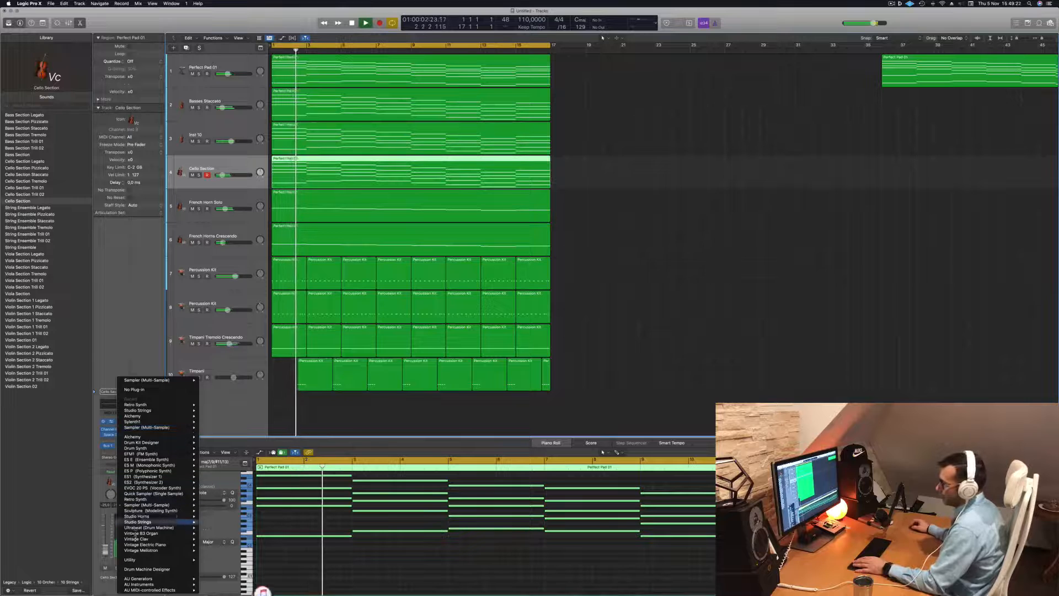
mouse_move(148, 521)
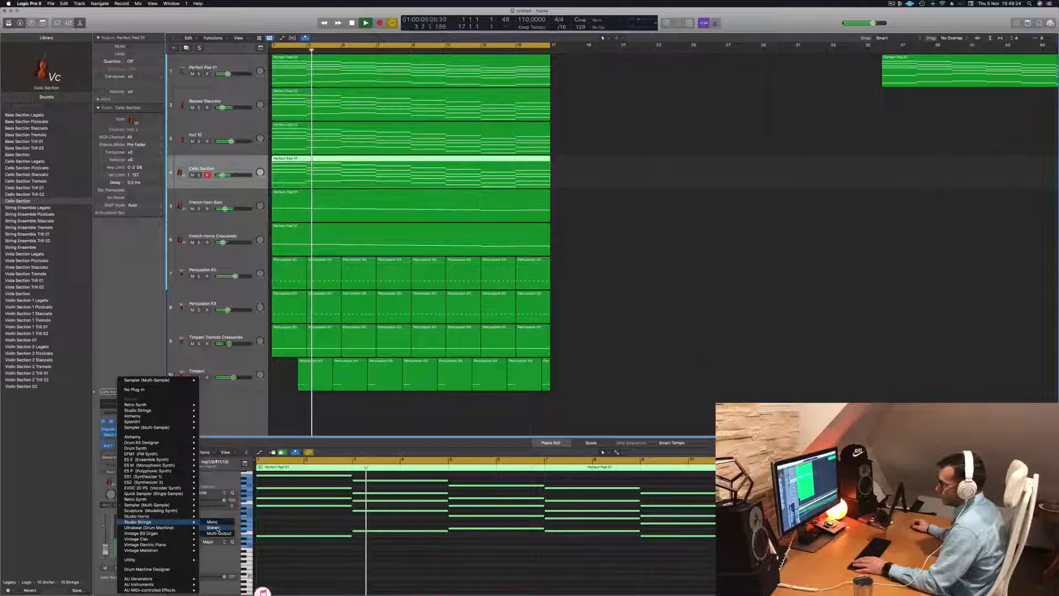
left_click(217, 528)
left_click_drag(527, 99, 610, 106)
Replay the arrangement from the start with the new strings and raise that track's volume slightly
key("space")
key("Return")
key("space")
key("Return")
key("space")
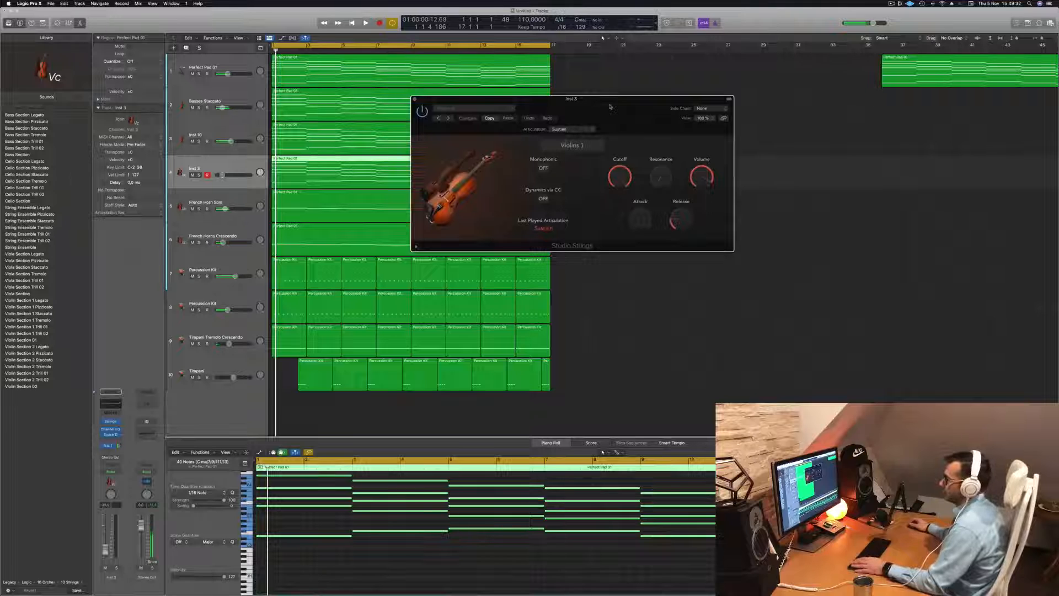
key("space")
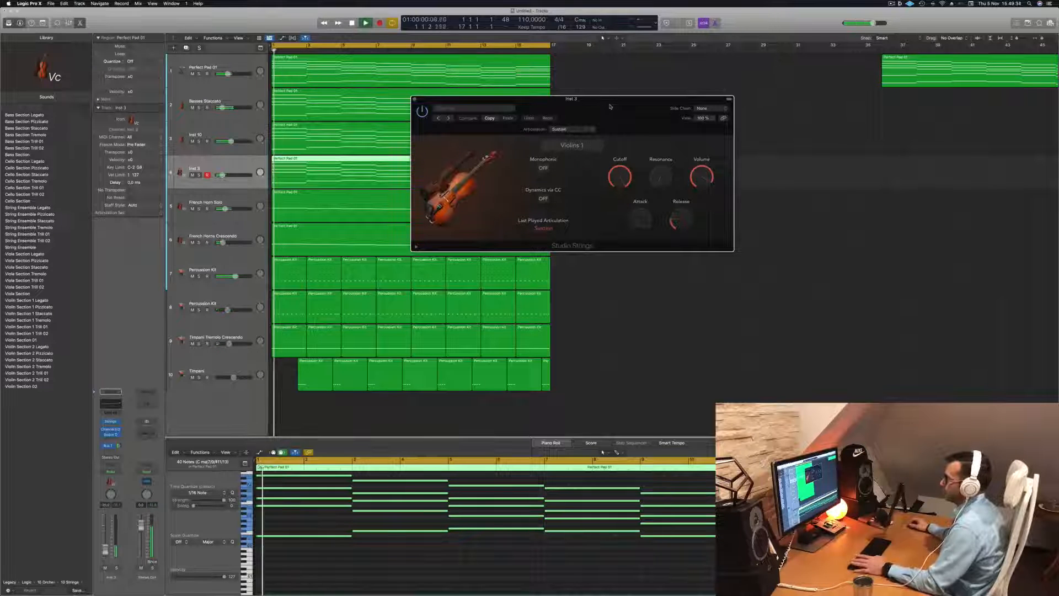
left_click_drag(104, 552, 105, 550)
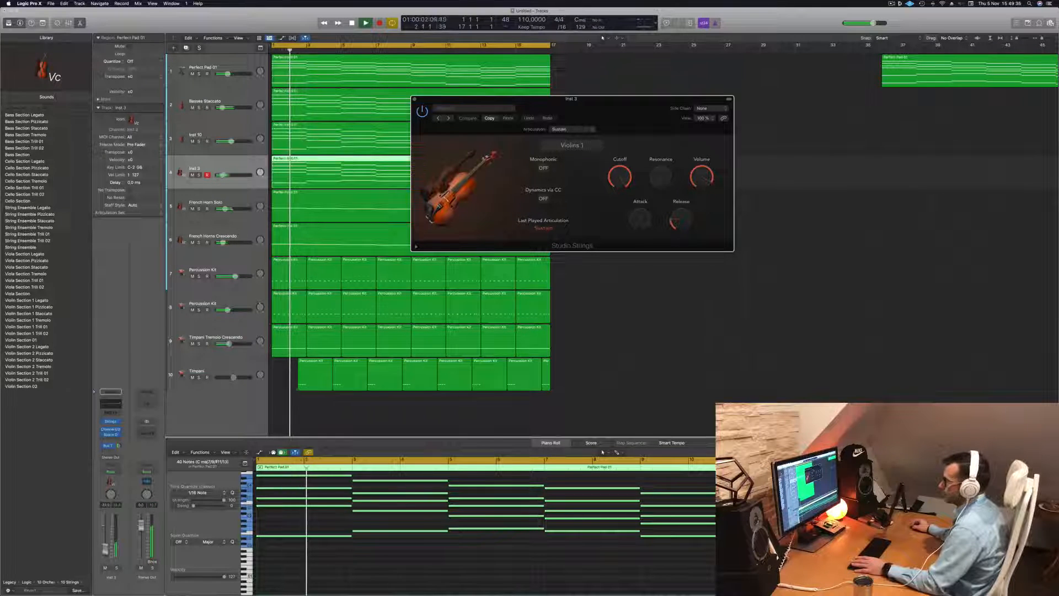
Replace the Studio Strings track's region with a copy of the Perfect Pad 01 region from the first track
left_click(390, 570)
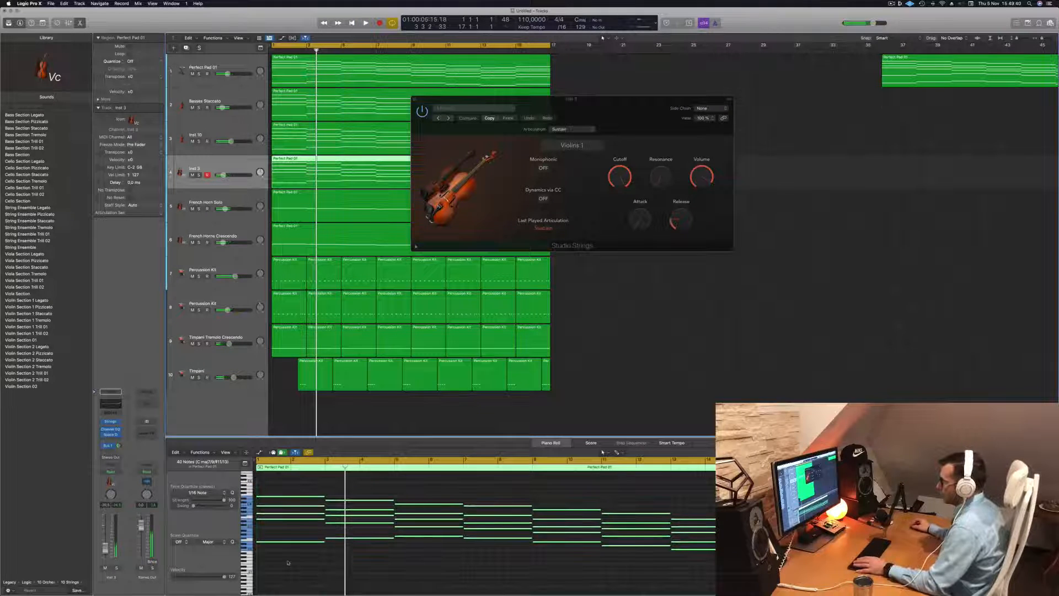
left_click_drag(590, 108, 930, 117)
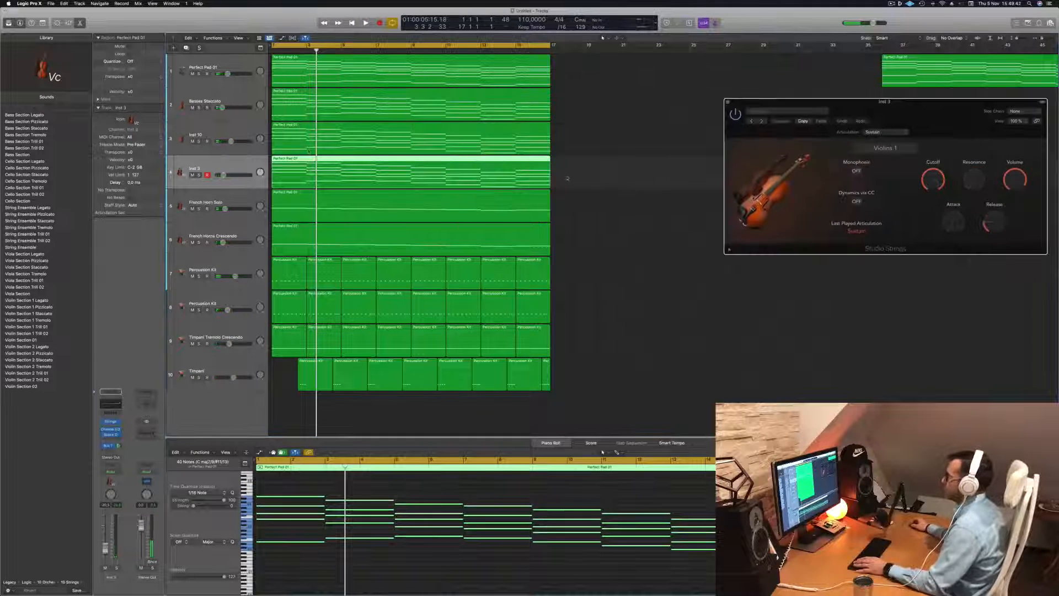
key("space")
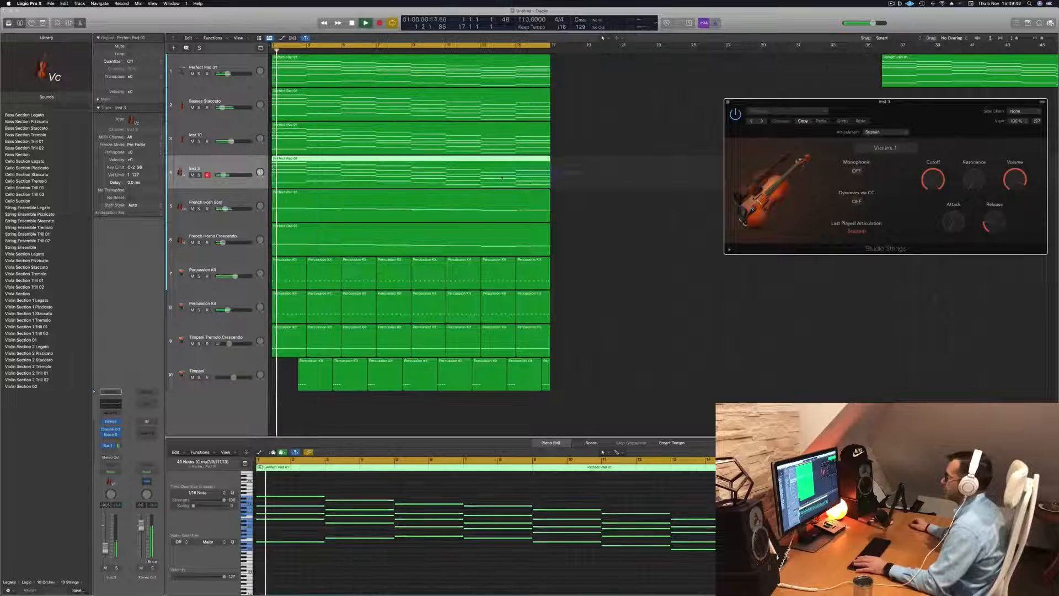
left_click(519, 172)
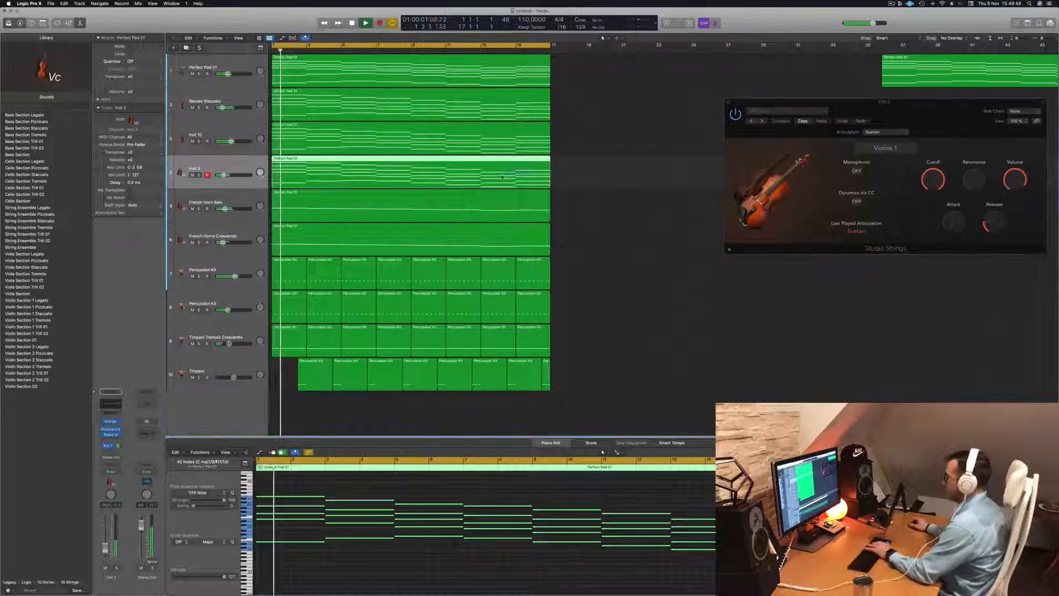
key("Delete")
left_click_drag(430, 71, 430, 161)
key("super+Left")
key("super+Left")
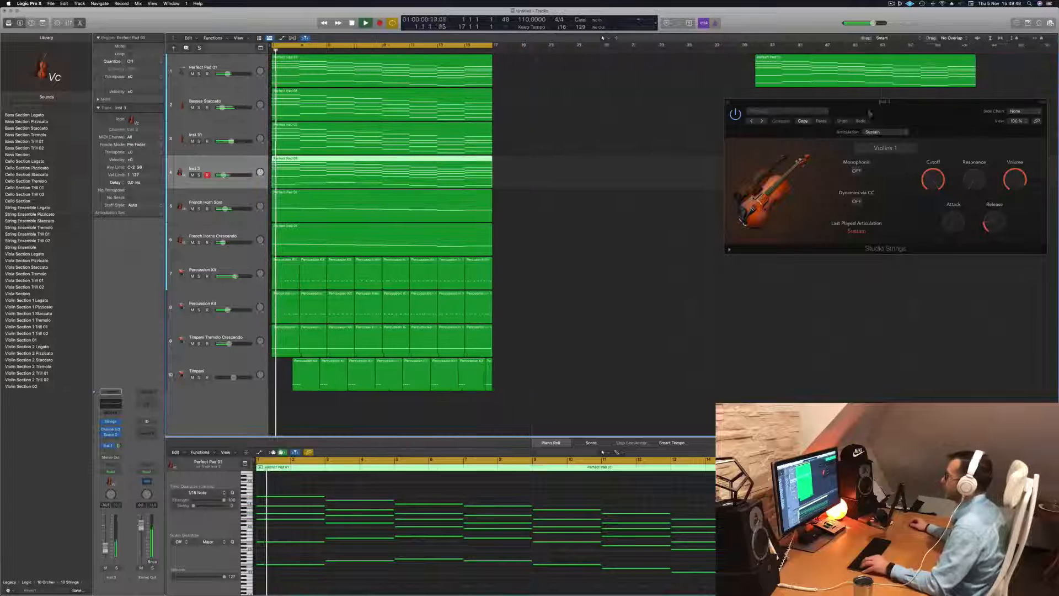
Change the Studio Strings instrument from Violins 1 to String Ensemble and replay the arrangement
left_click_drag(939, 105, 543, 217)
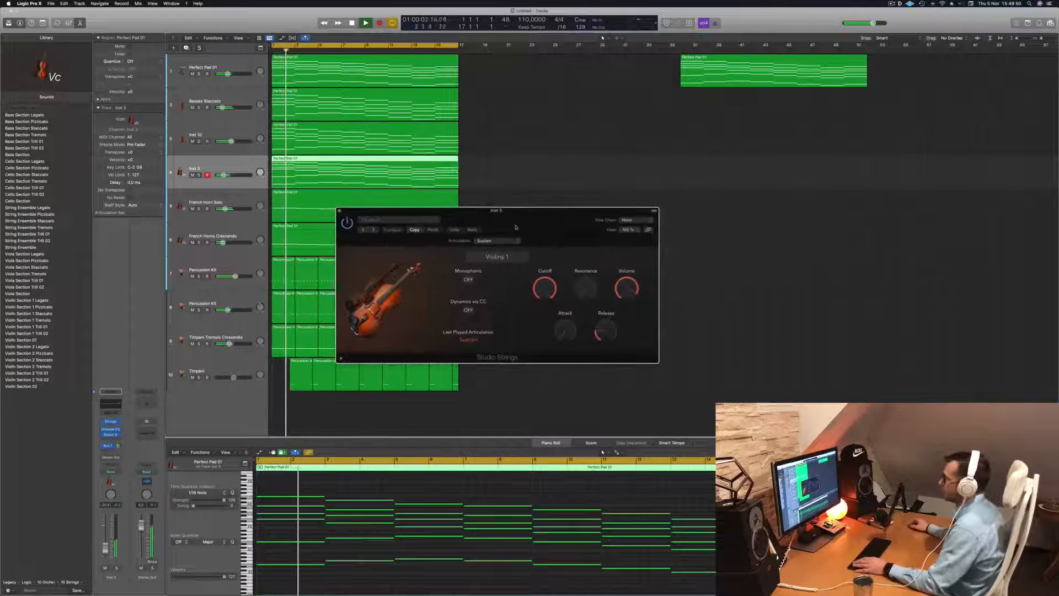
left_click(497, 257)
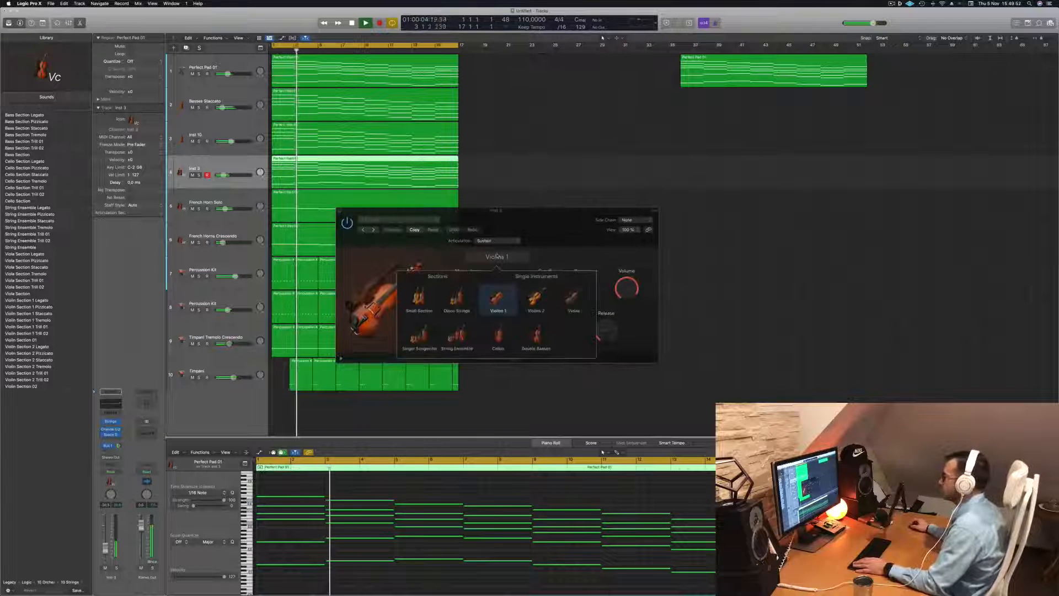
left_click(457, 335)
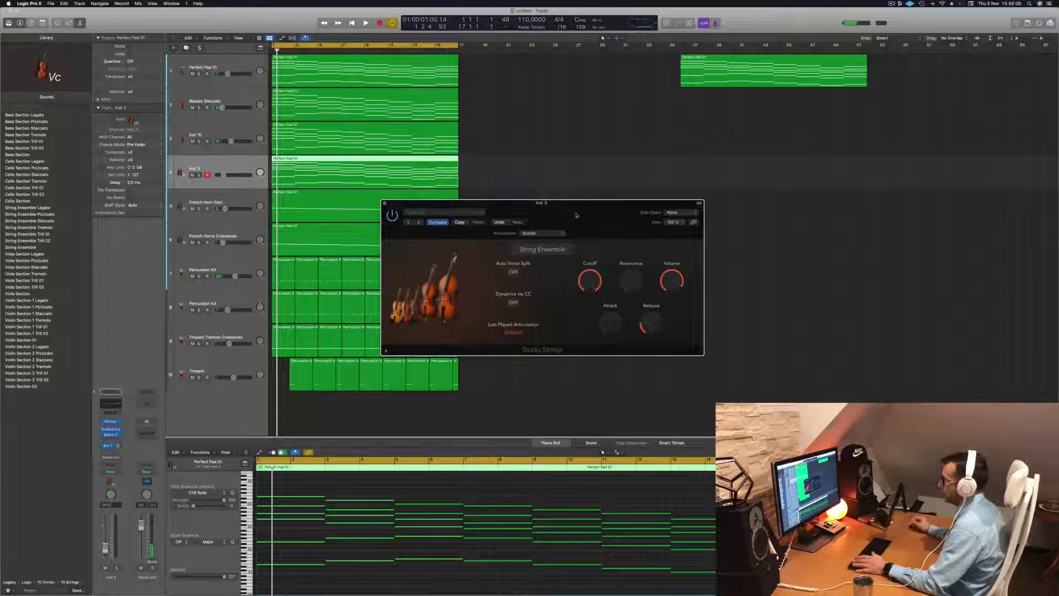
key("space")
left_click_drag(576, 215, 661, 190)
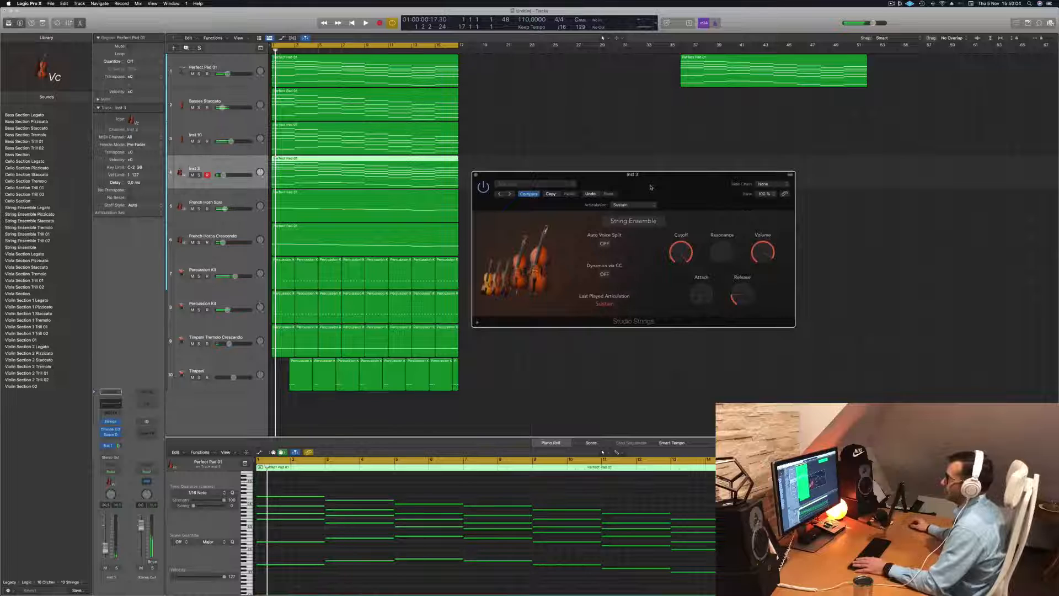
key("space")
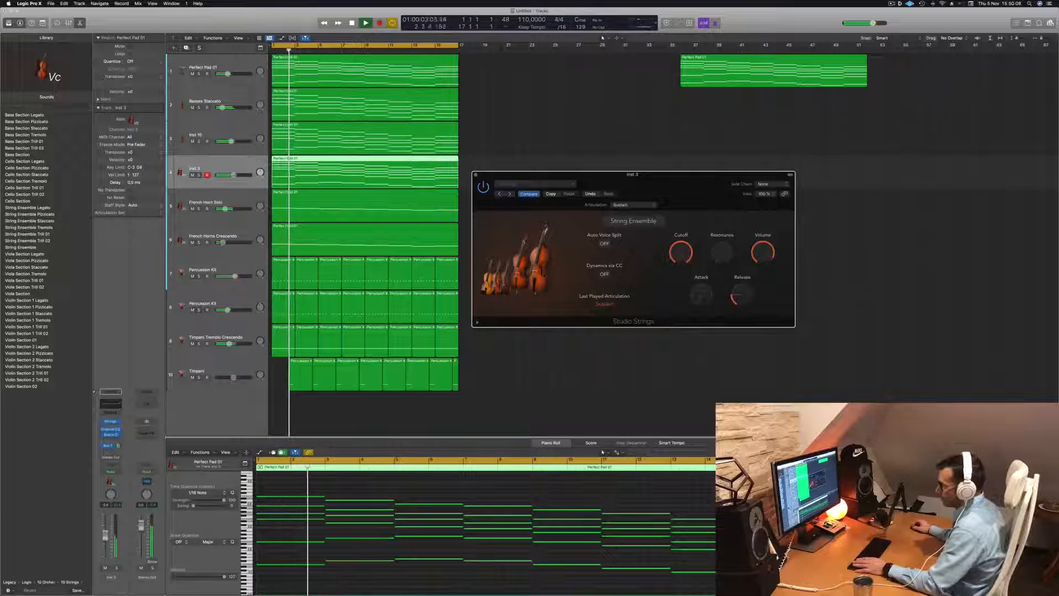
Lower the Inst 3 strings track's volume slightly, comparing it in the full mix and in solo, and leave it soloed
left_click(117, 568)
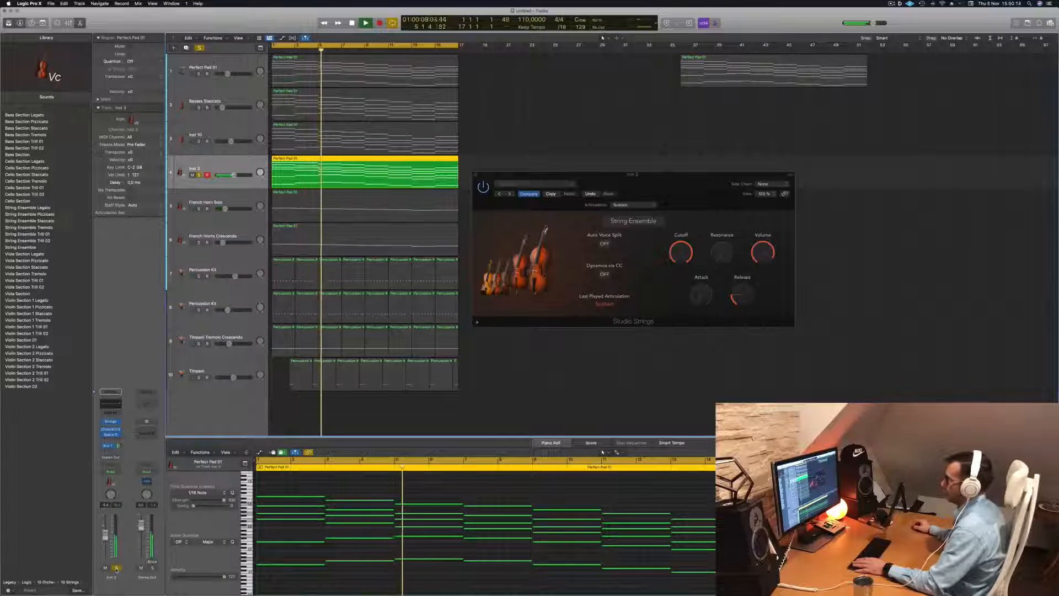
left_click(117, 568)
key("space")
key("space")
left_click_drag(105, 535, 105, 538)
key("space")
key("space")
left_click(117, 568)
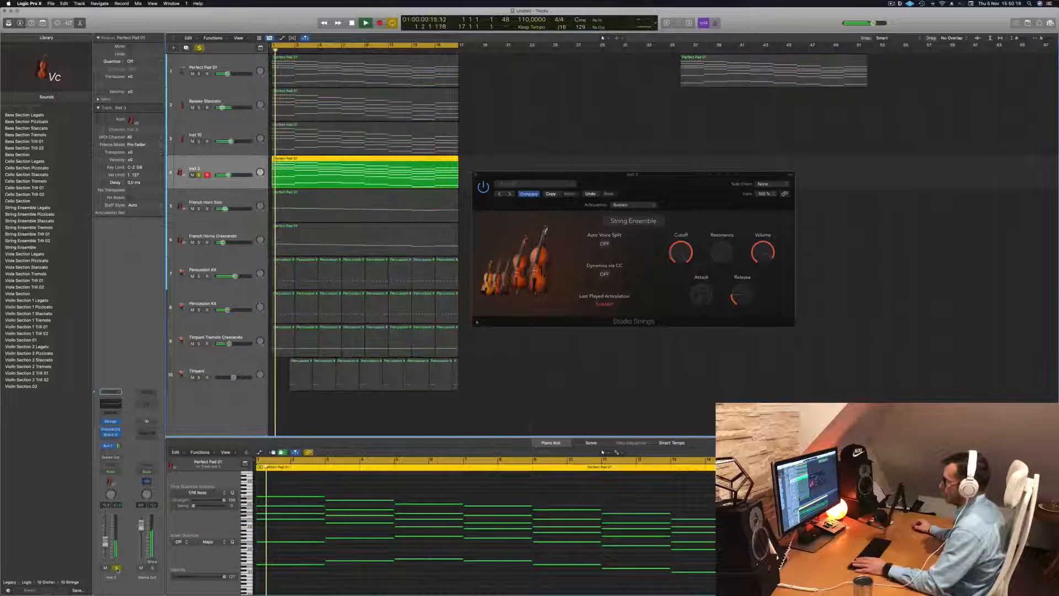
key("space")
key("space")
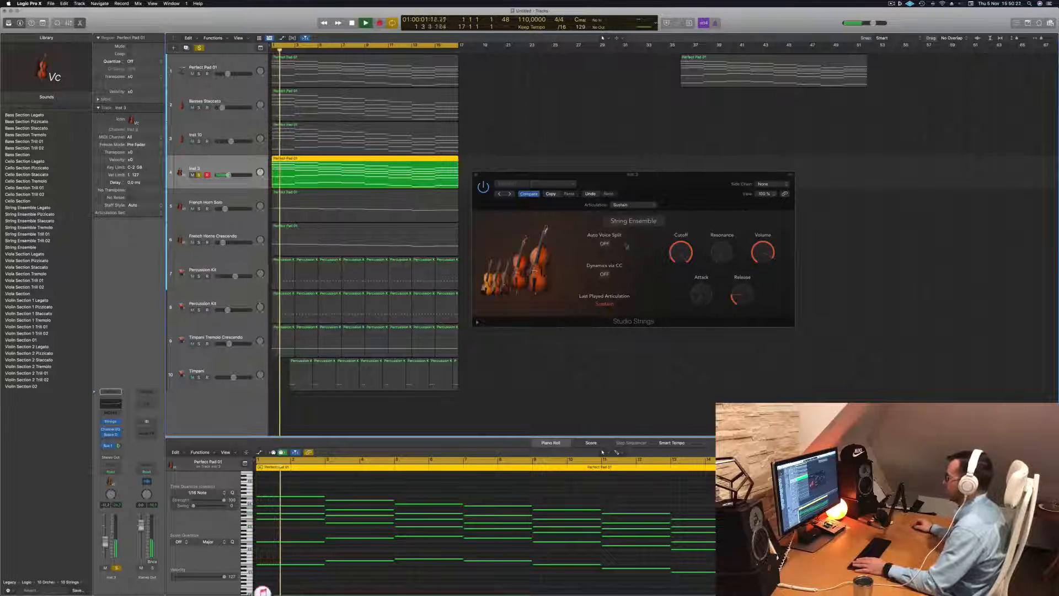
Change the Studio Strings instrument to Singer Songwriter and replay the soloed part from the start
left_click(637, 221)
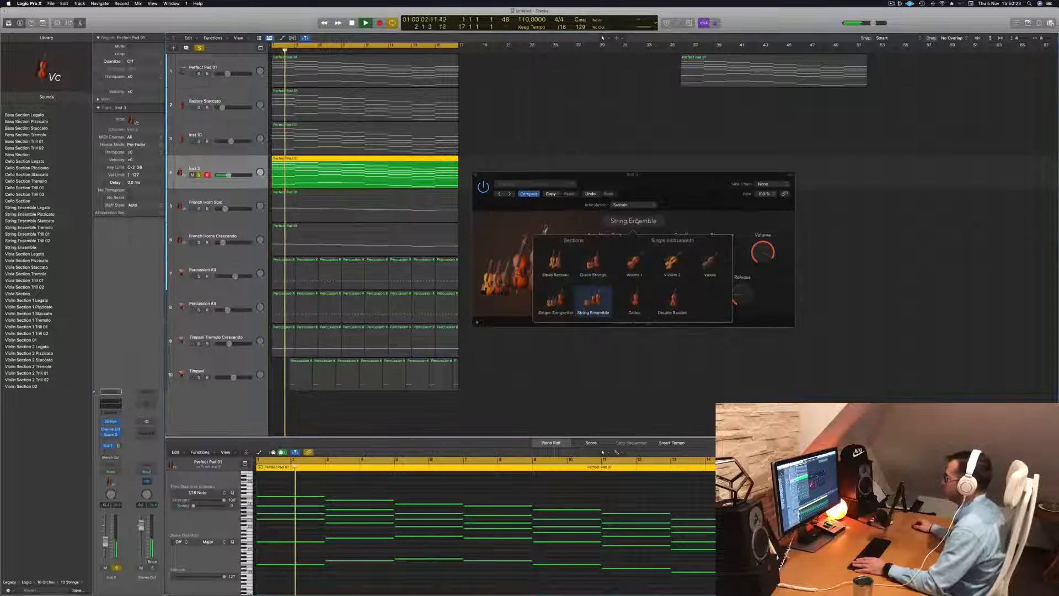
left_click(550, 303)
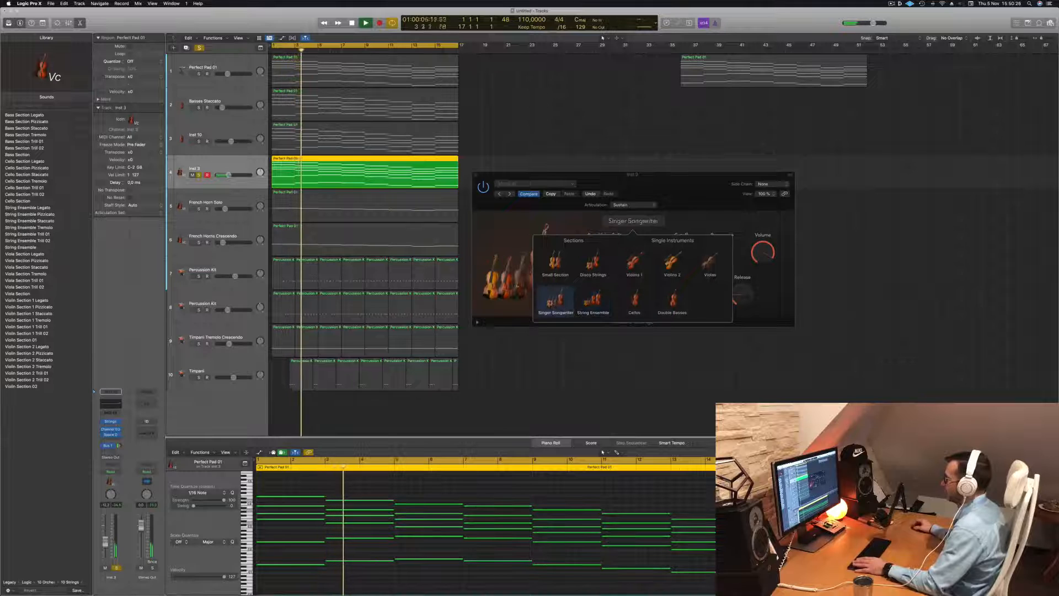
left_click(511, 248)
key("space")
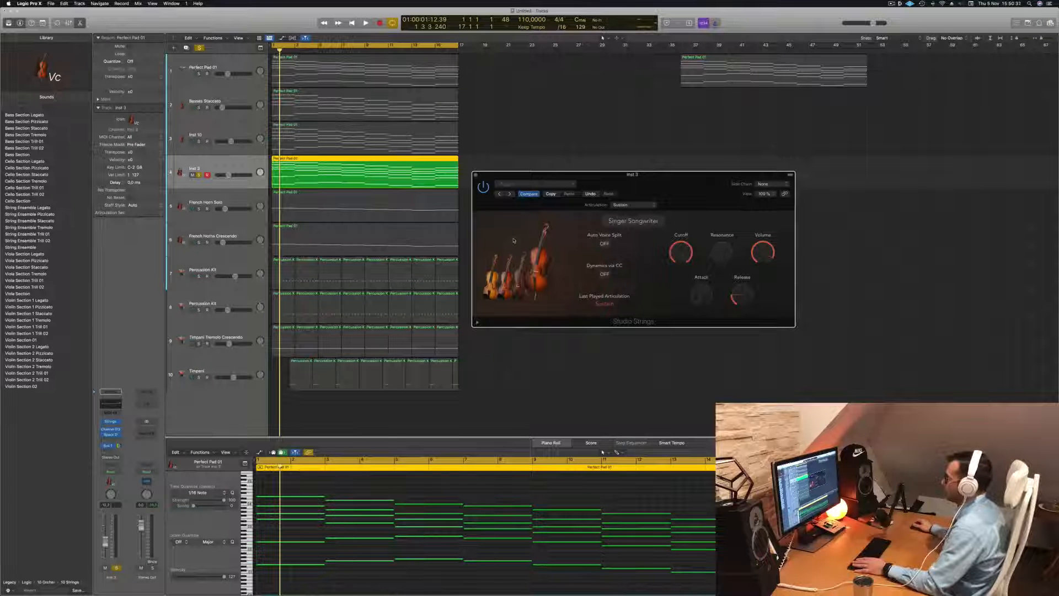
key("space")
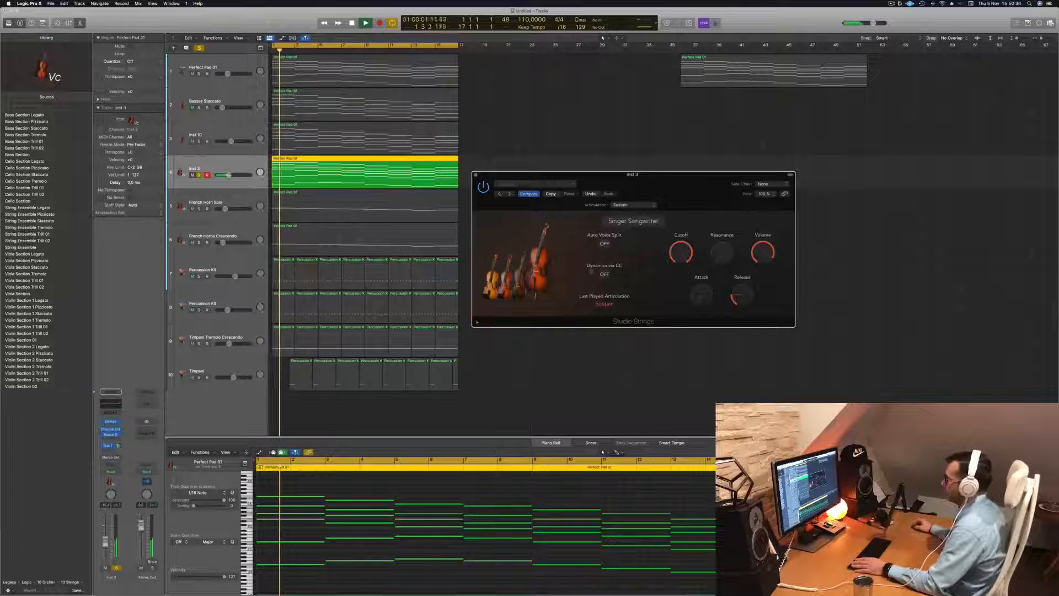
left_click(477, 489)
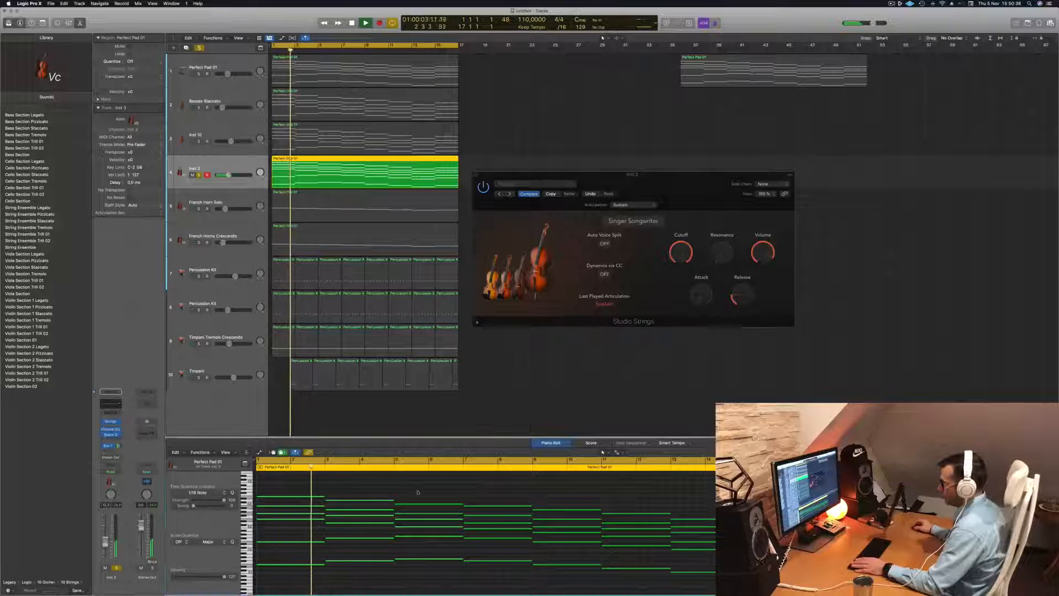
key("Return")
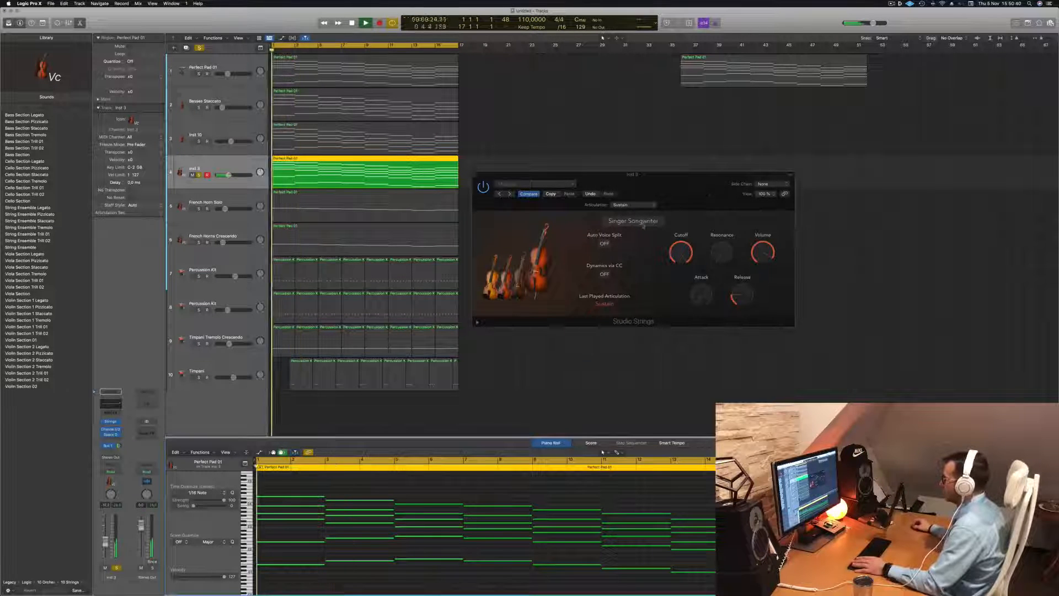
Check the extended Studio Strings parameters, turn on Auto Voice Split and replay the part
left_click(478, 323)
left_click(478, 323)
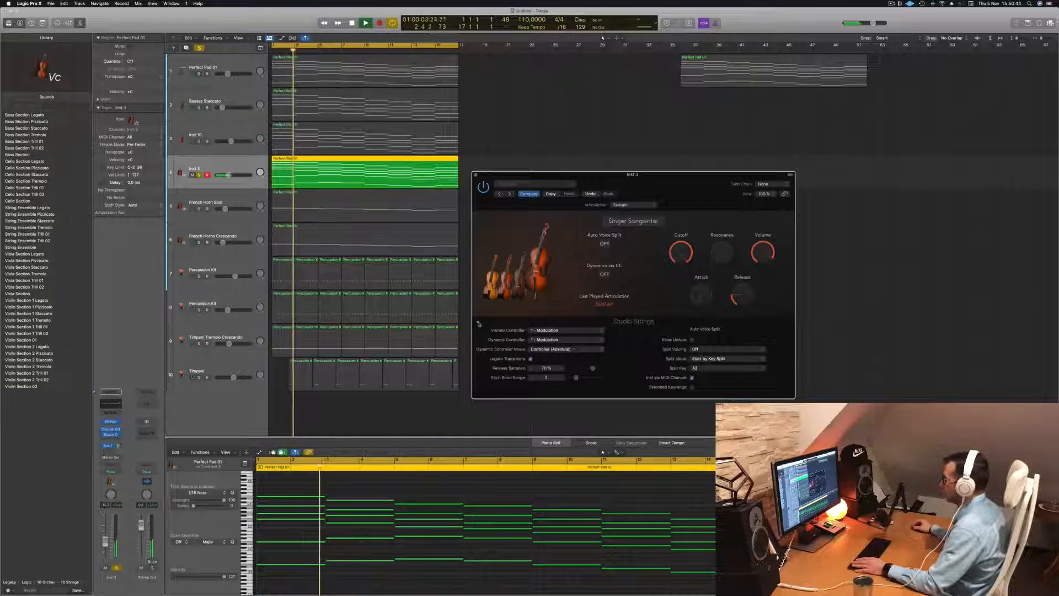
left_click(479, 324)
left_click(606, 244)
key("Return")
key("space")
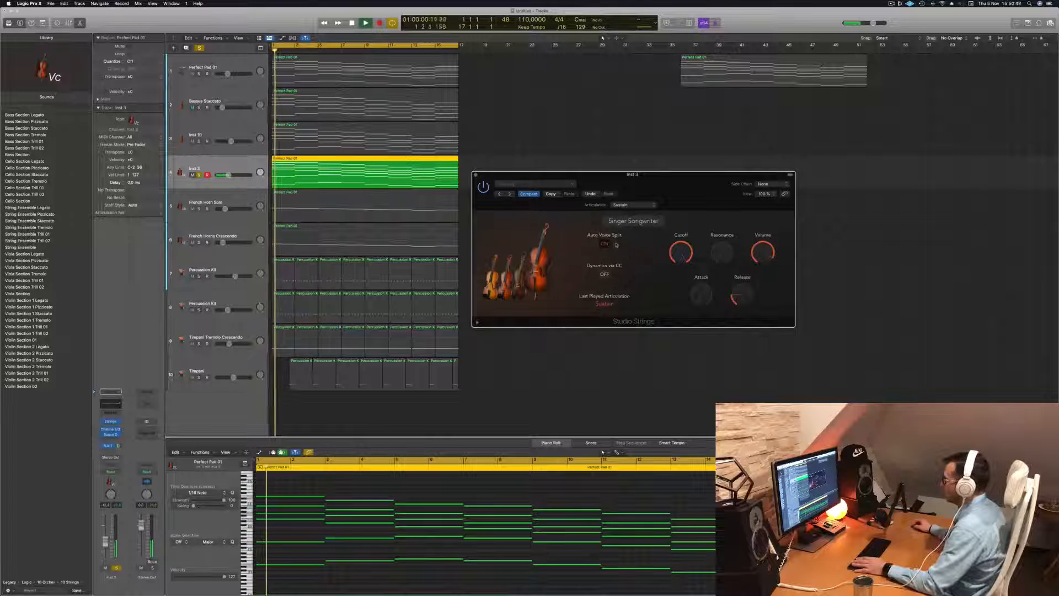
Try Dynamics via CC in Studio Strings during playback and switch it back off
left_click_drag(691, 186, 669, 156)
left_click(581, 244)
key("Return")
left_click(581, 244)
key("Return")
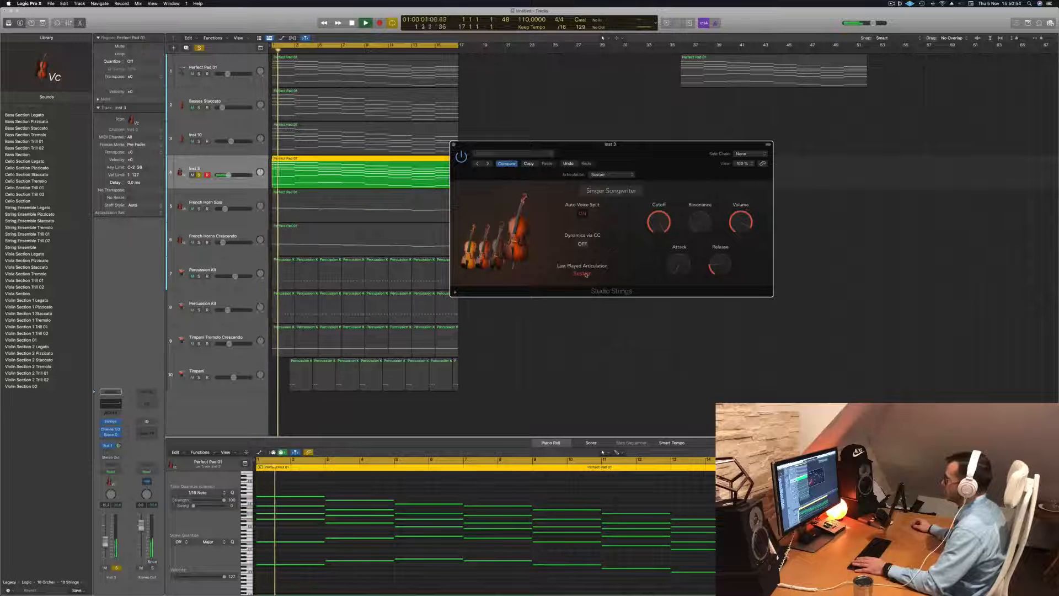
left_click_drag(697, 152, 734, 132)
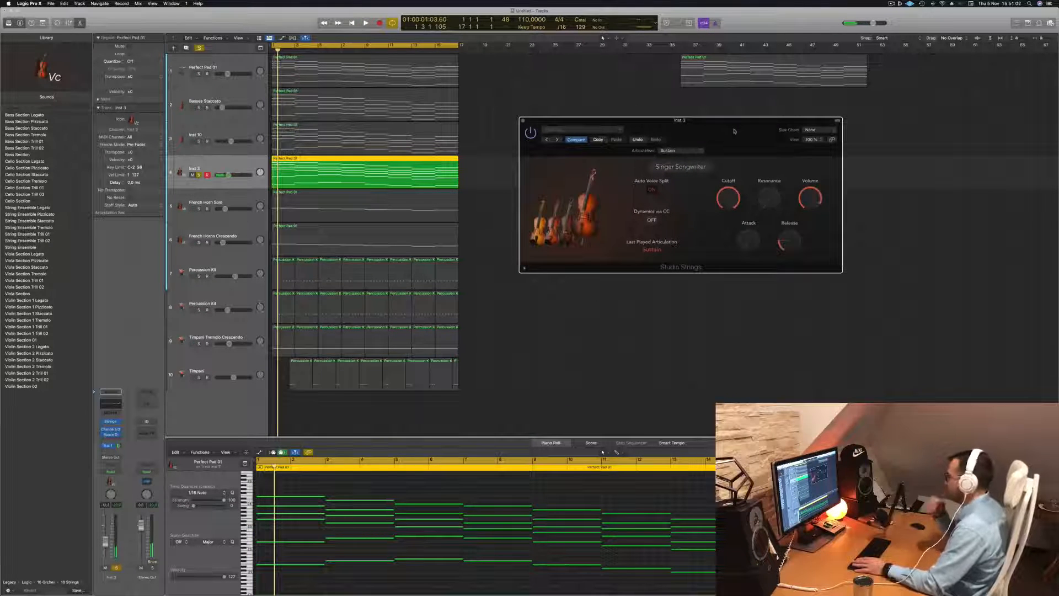
left_click_drag(734, 132, 708, 148)
Take the Inst 3 strings track out of solo and replay the full arrangement
key("space")
left_click(230, 165)
key("space")
key("s")
key("space")
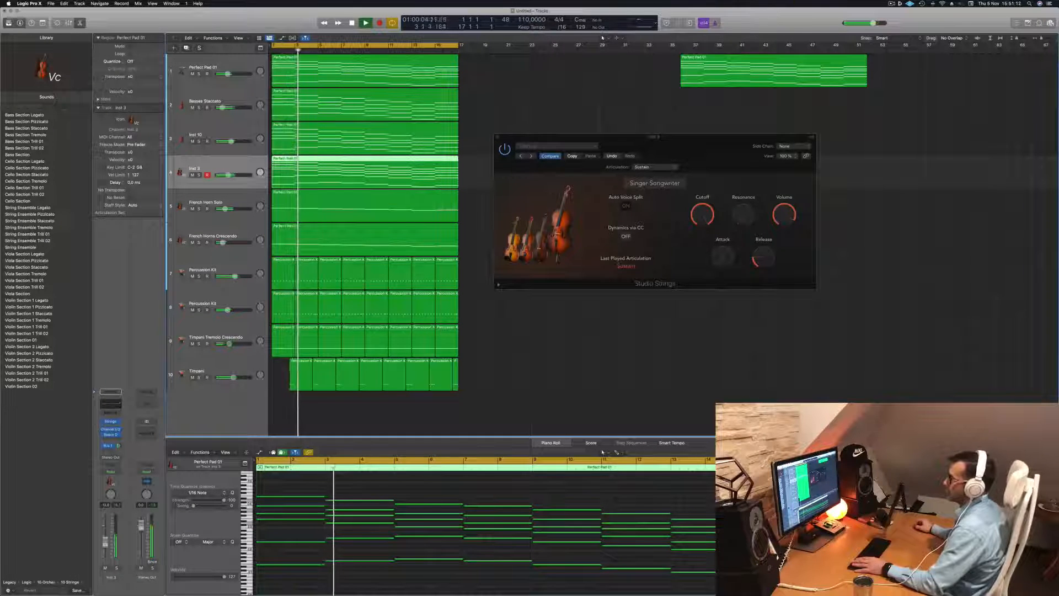
key("Return")
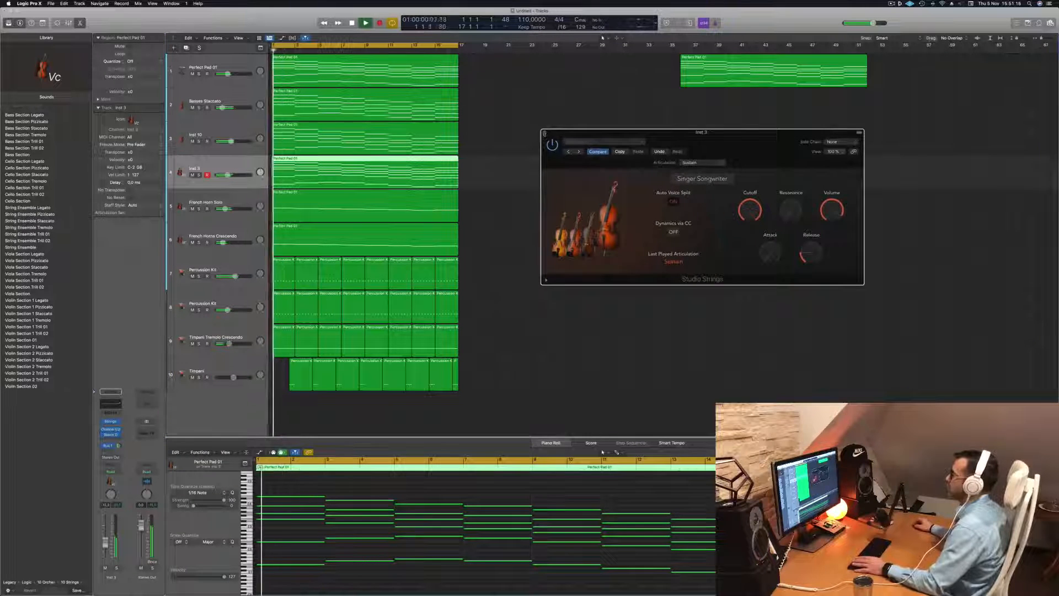
Close the Studio Strings window and restart the arrangement with more of the timeline in view
left_click(545, 134)
scroll(512, 217, "left", 5)
key("Return")
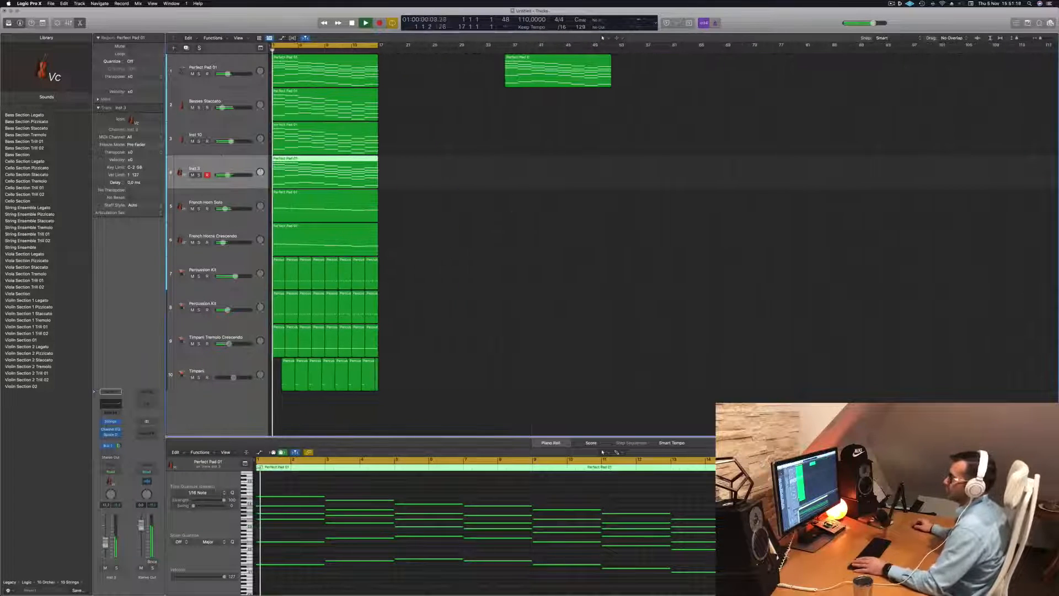
Toggle solo on the Inst 10 track and lower its volume slightly while the arrangement plays, leaving all regions deselected
left_click(199, 142)
left_click(199, 142)
key("Return")
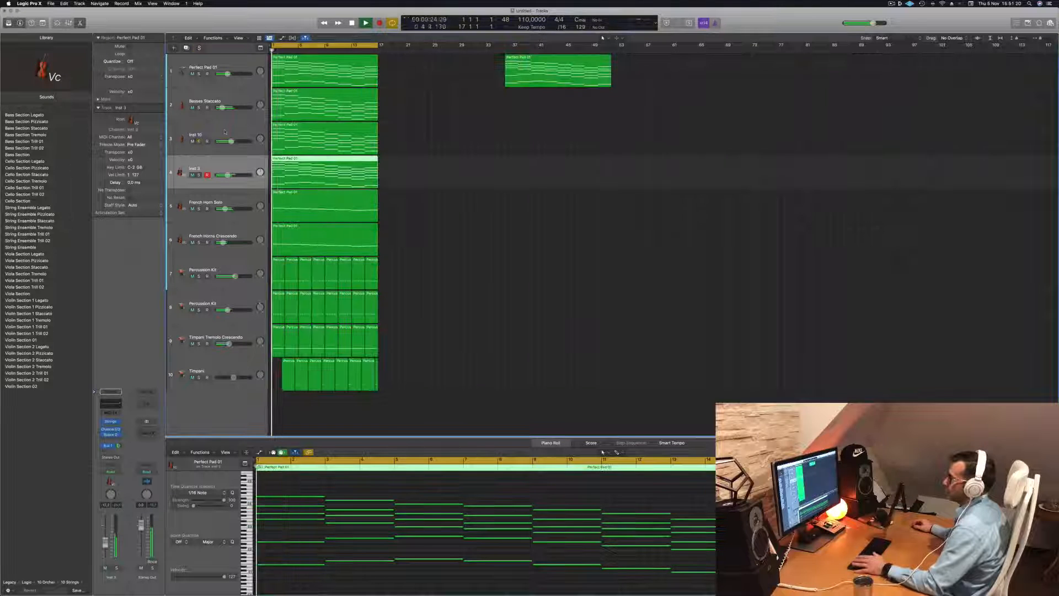
left_click(184, 142)
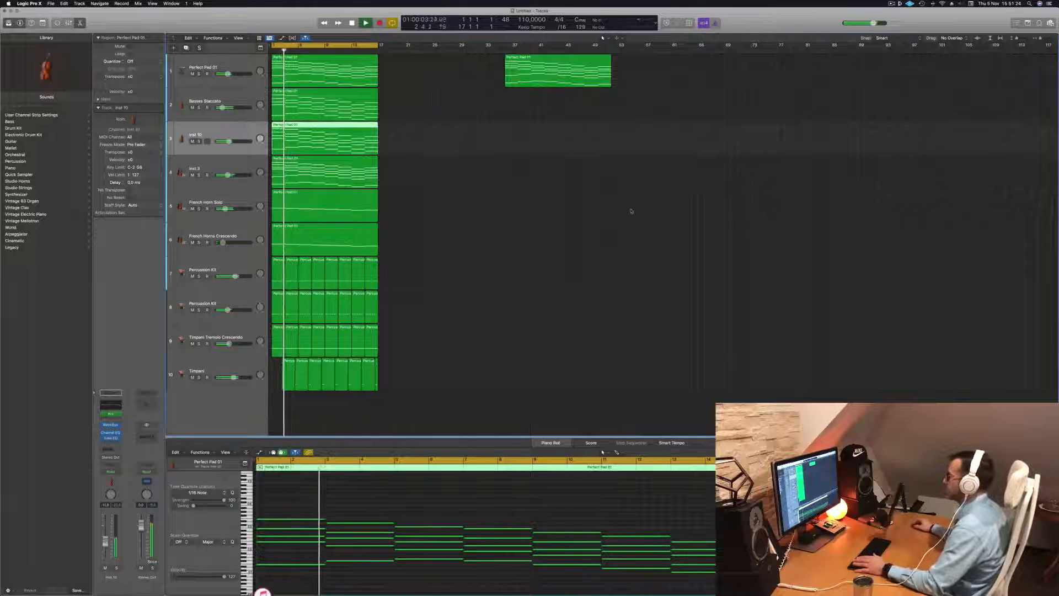
scroll(482, 199, "up", 5)
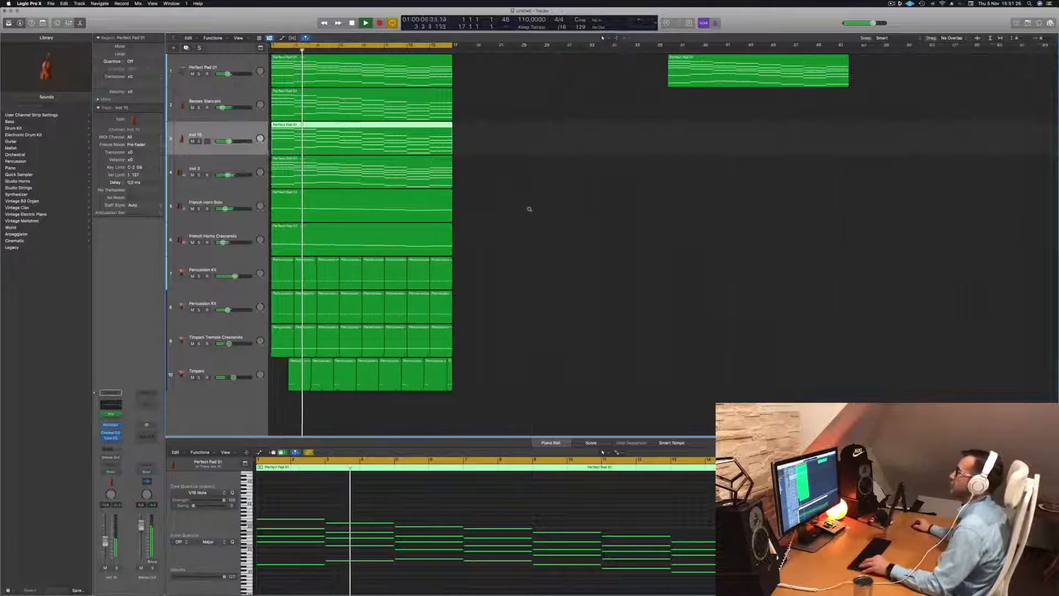
left_click(530, 257)
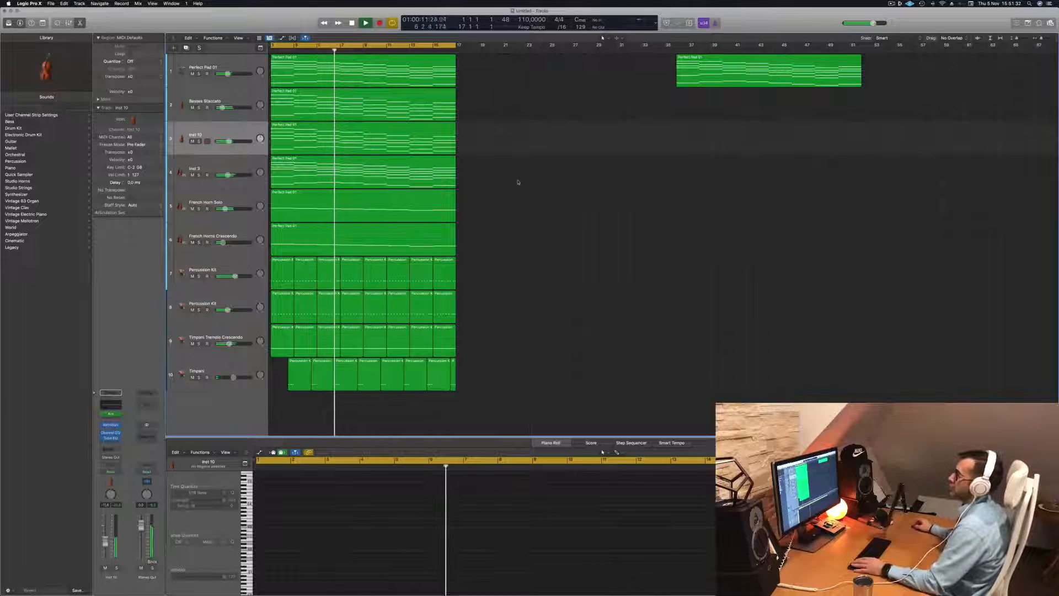
Repeat the section from bar 1 to 17 across all tracks and extend the cycle range to bar 33
left_click(228, 234)
key("Return")
left_click(197, 57)
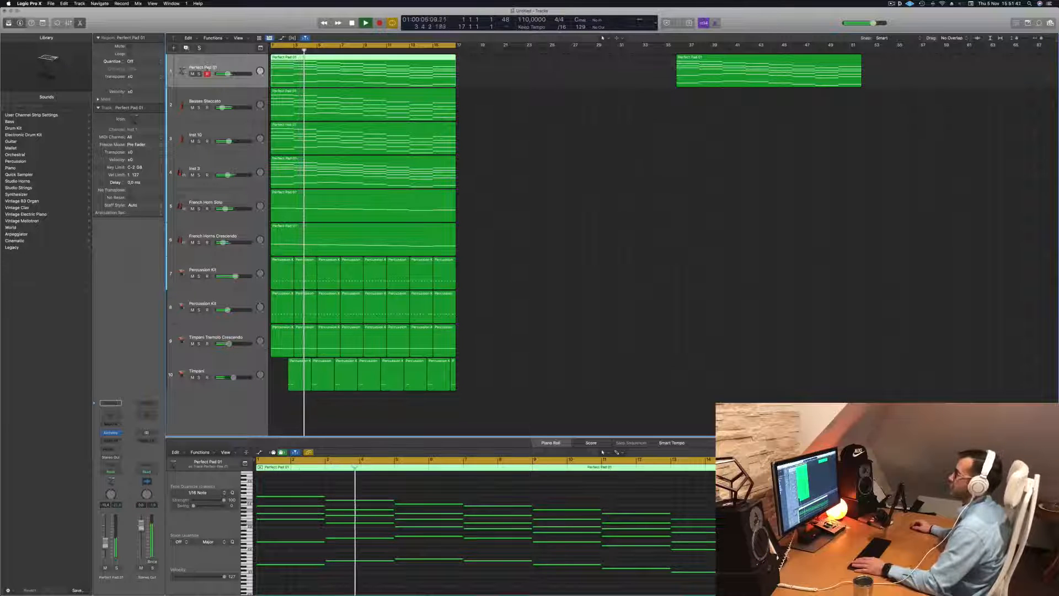
left_click(535, 127)
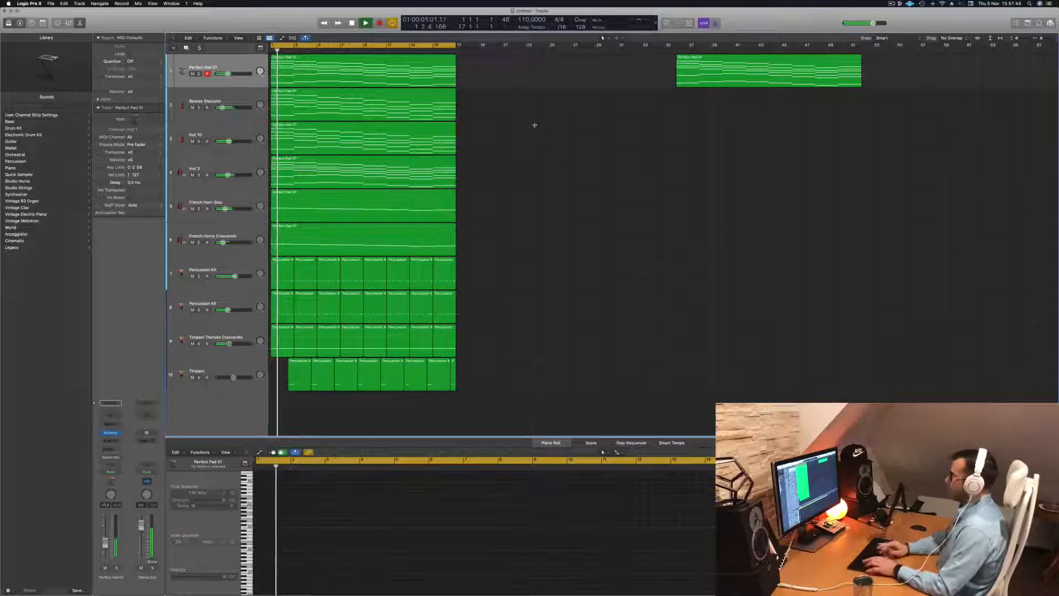
key("ctrl+super+r")
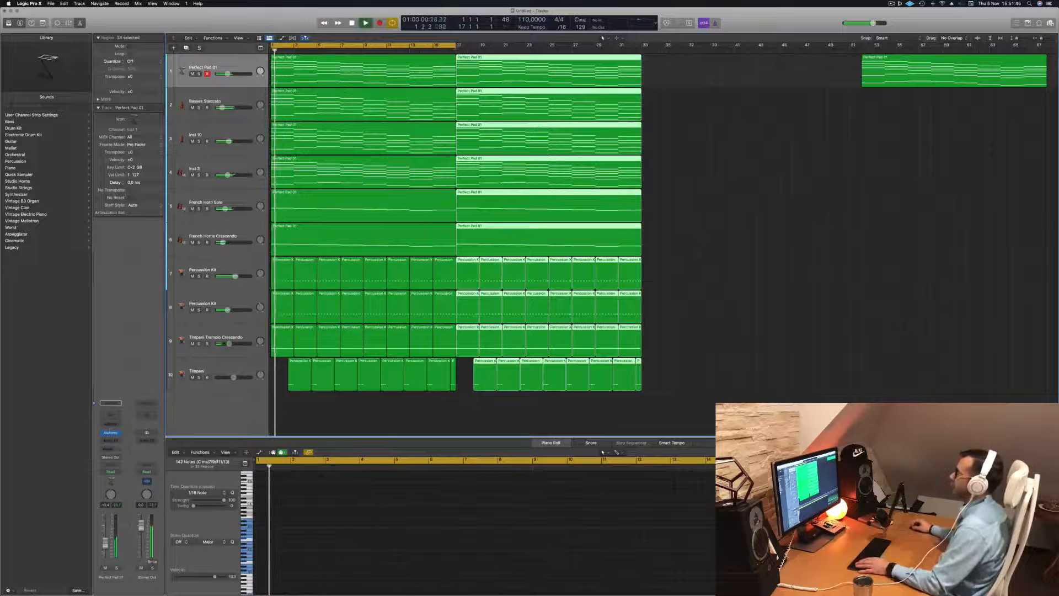
left_click_drag(455, 45, 642, 44)
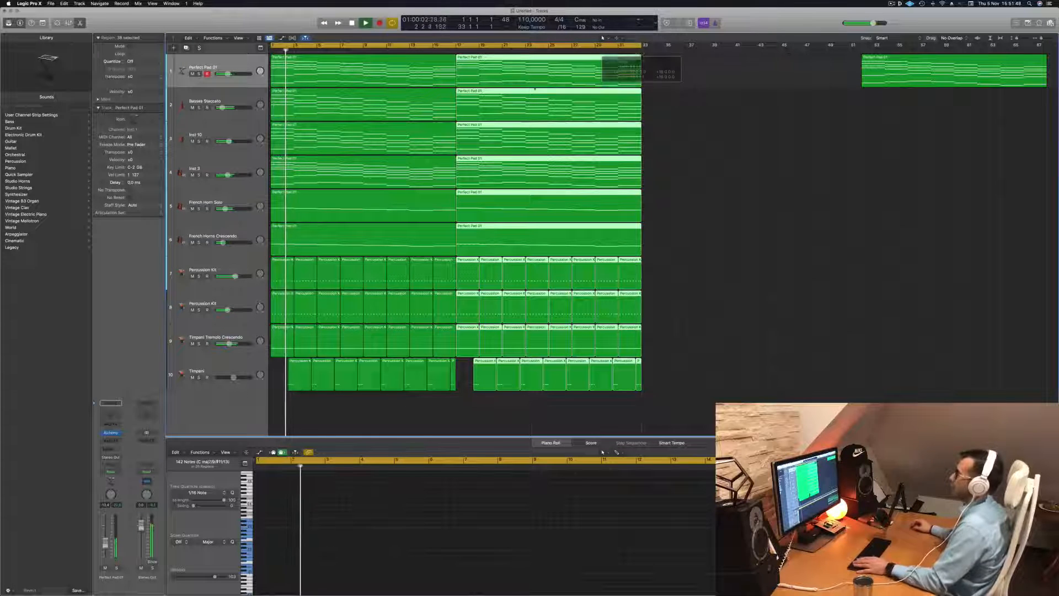
Duplicate the Perfect Pad 01 track and add a send to Bus 1 on the copy
left_click(237, 68)
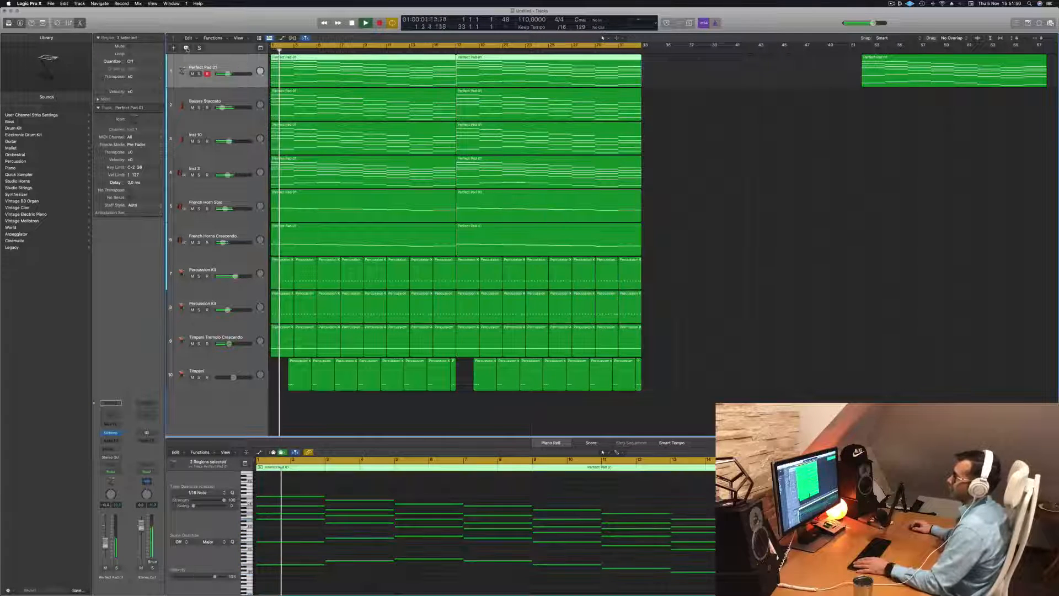
key("super+d")
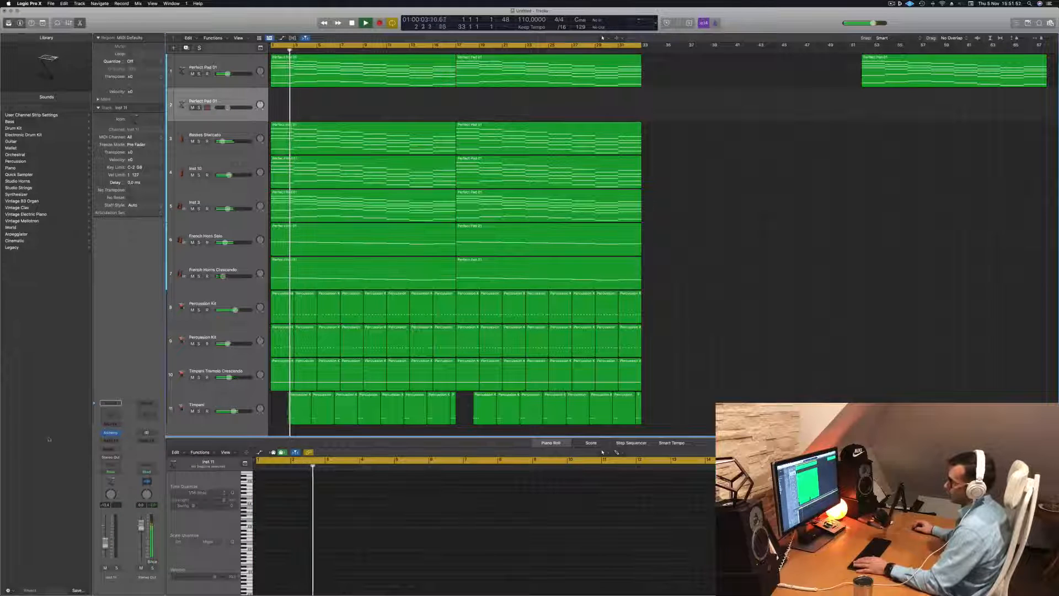
left_click(110, 449)
mouse_move(117, 461)
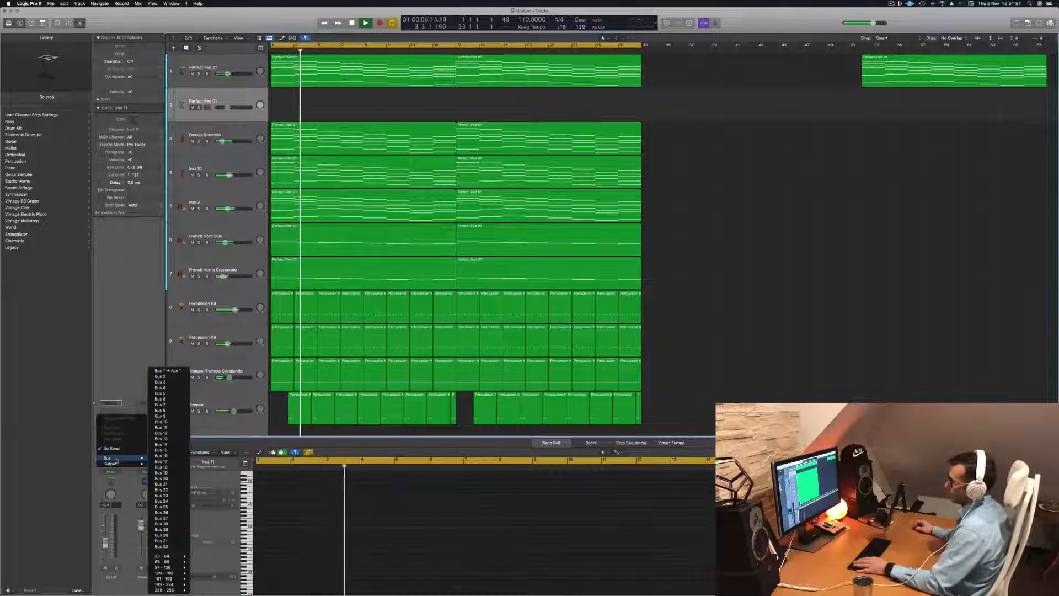
left_click(176, 371)
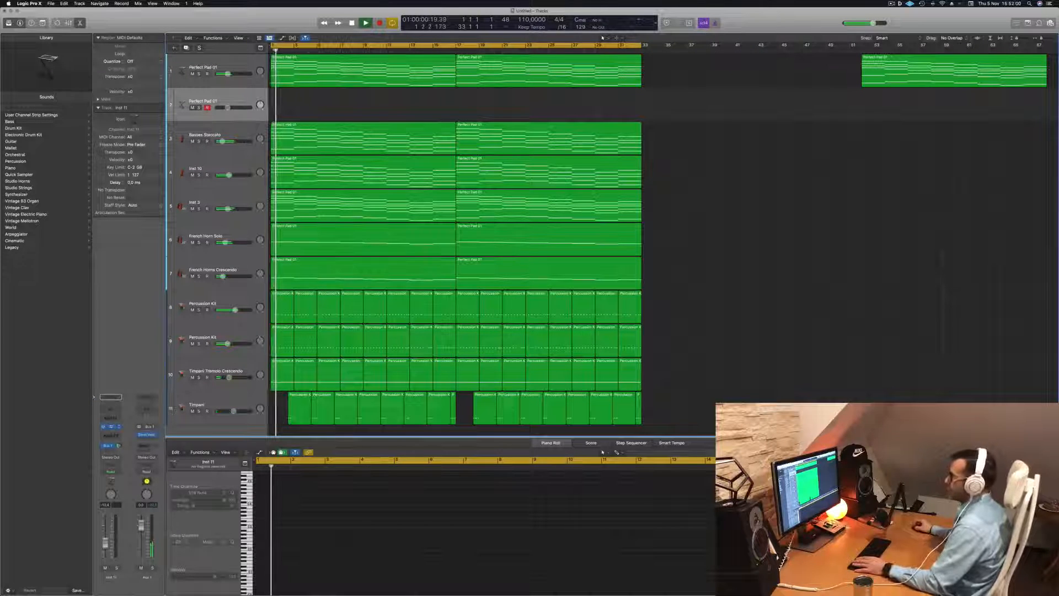
Open Alchemy on the duplicated track and filter its presets to the Pads category and Fast Attack subcategory
left_click(110, 427)
left_click_drag(475, 101, 451, 102)
key("Return")
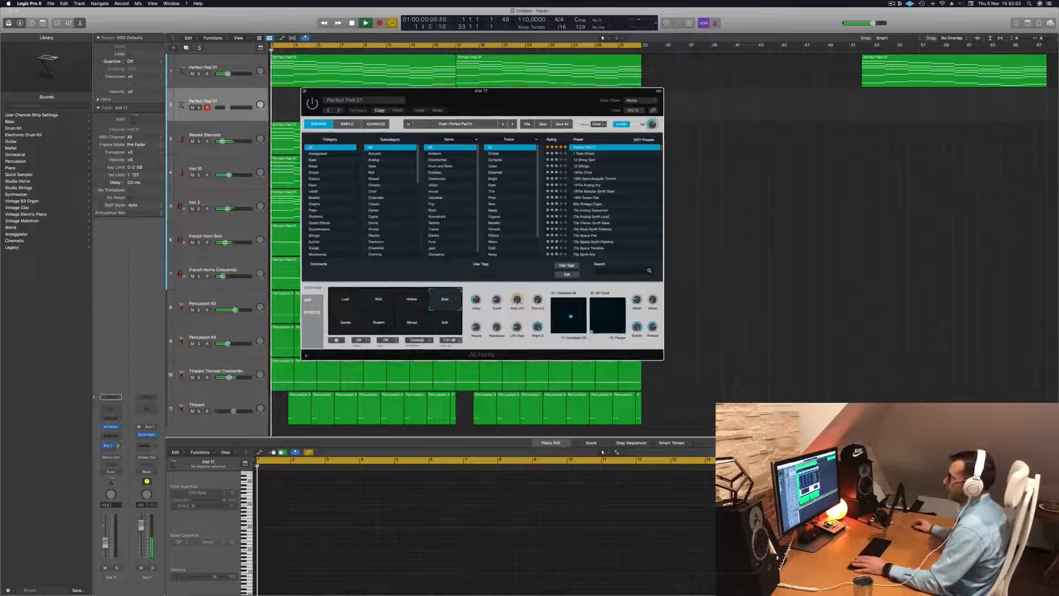
left_click(322, 210)
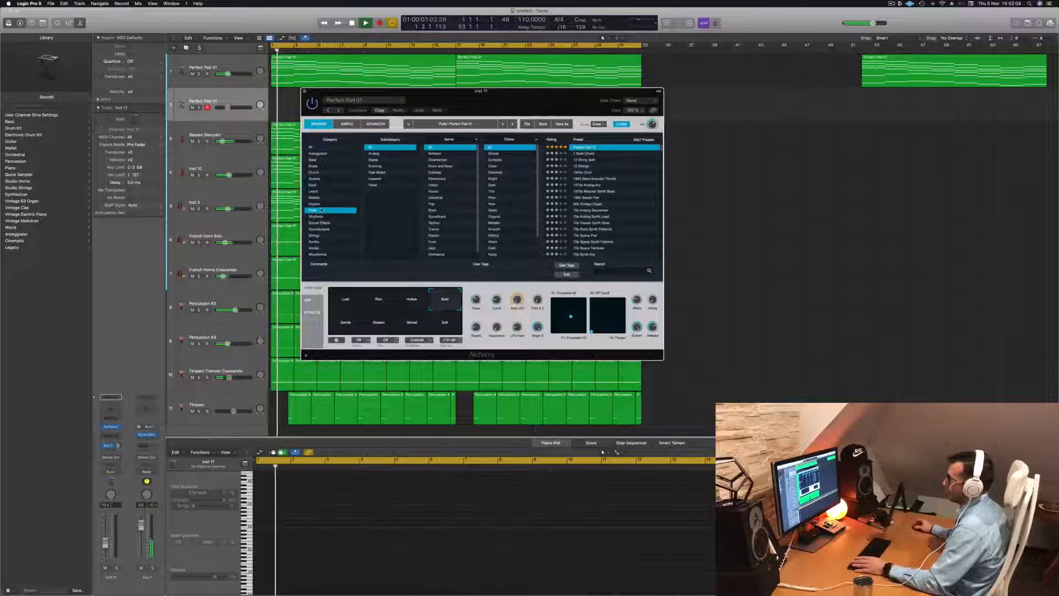
scroll(512, 226, "down", 2)
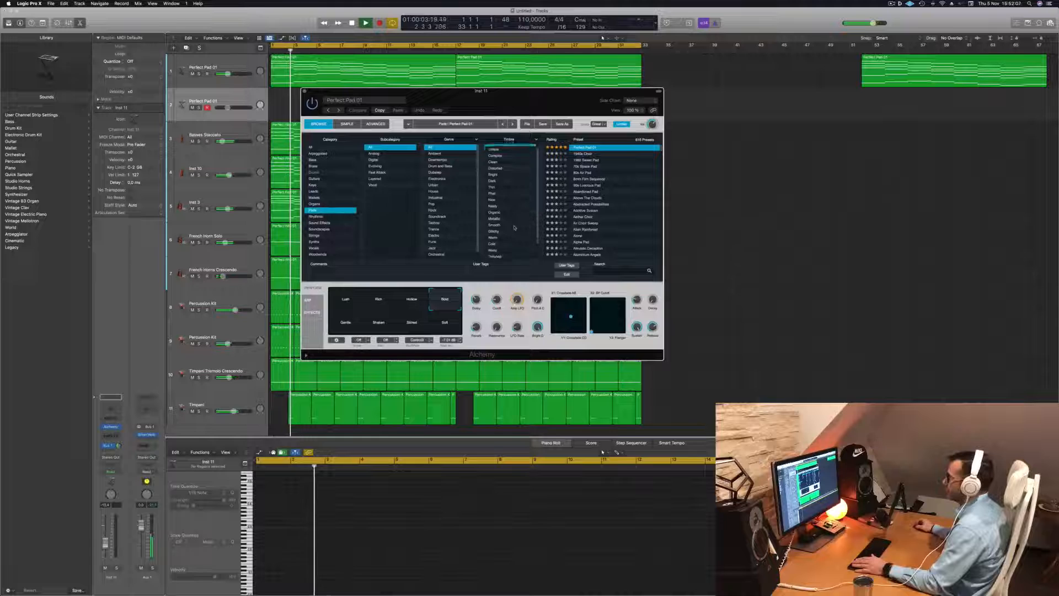
left_click(373, 172)
left_click_drag(502, 101, 577, 150)
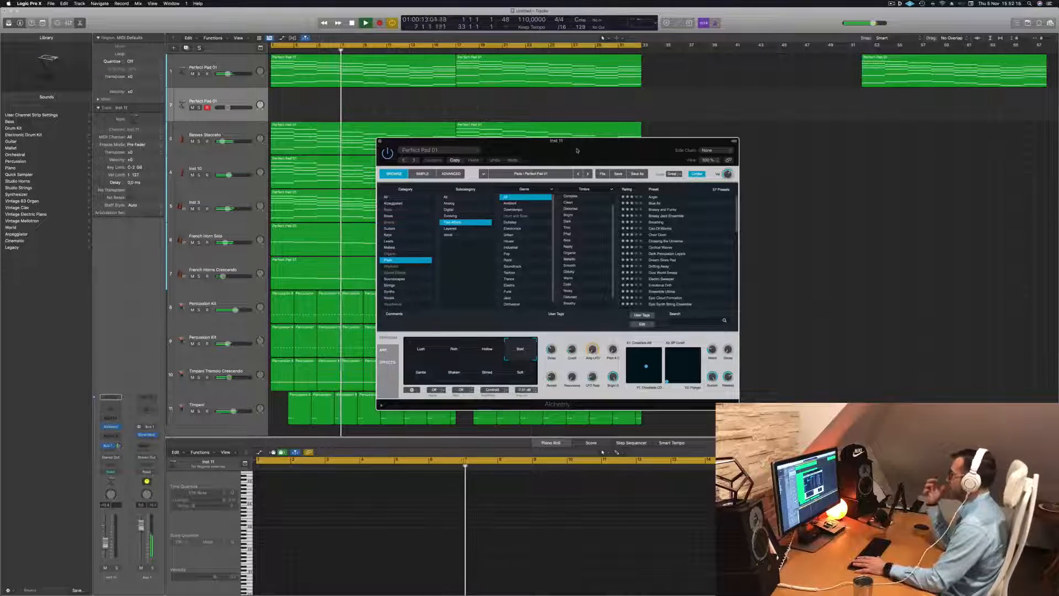
Replay the arrangement from the beginning, then load the Breathing preset in Alchemy on the duplicated track
key("space")
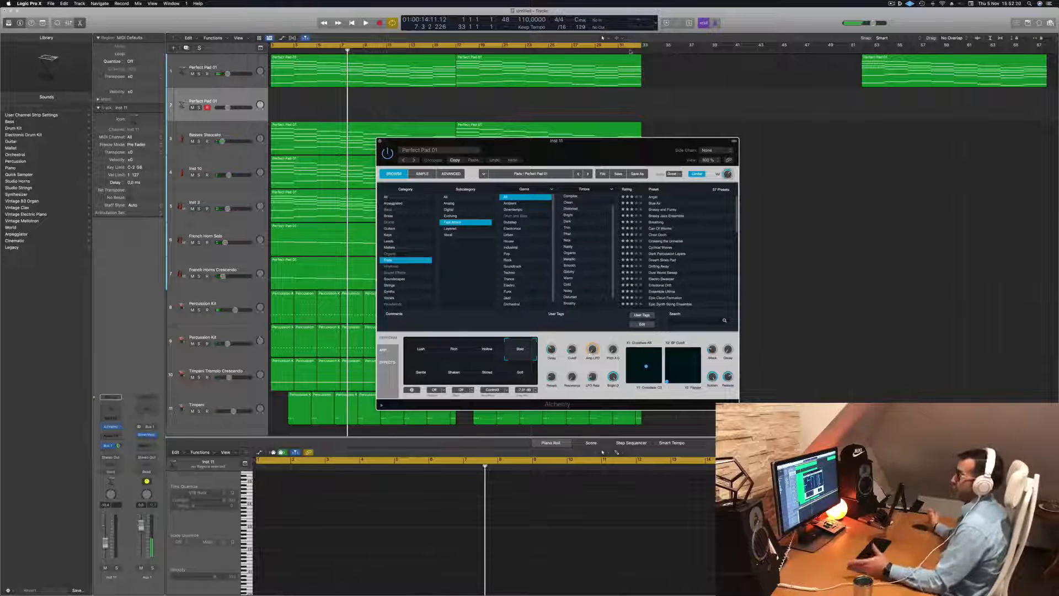
key("Return")
key("space")
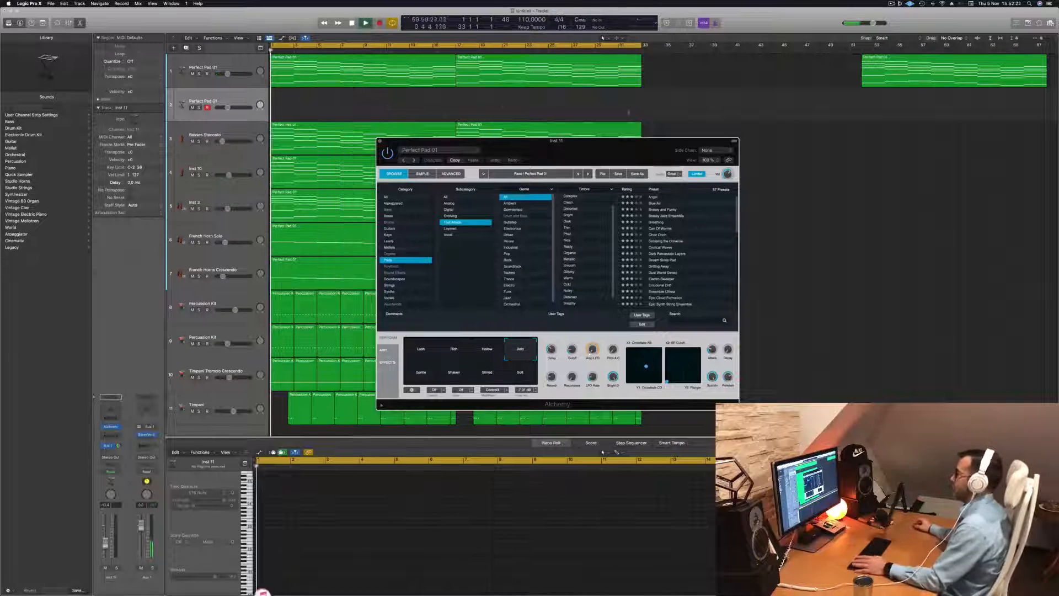
left_click_drag(602, 147, 518, 157)
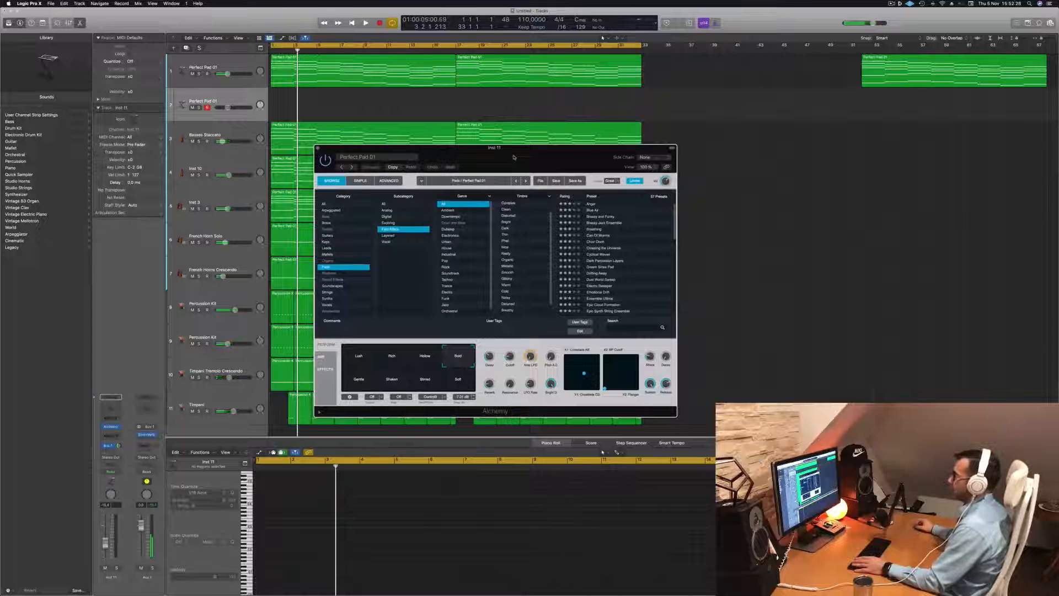
left_click(605, 230)
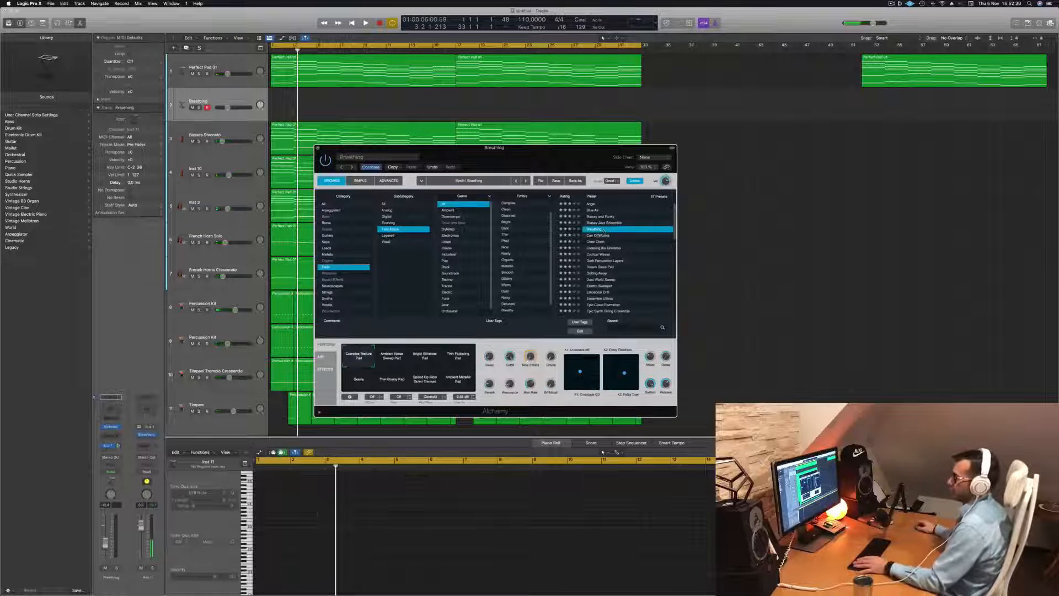
Show Musical Typing and play the Breathing sound along with the arrangement, raising its track volume slightly
key("f")
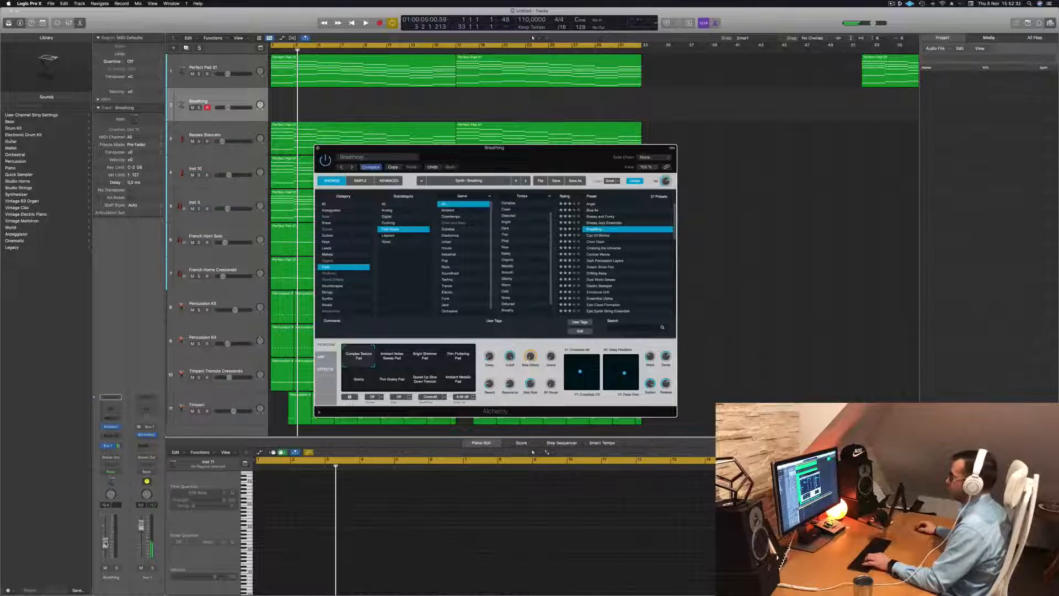
key("f")
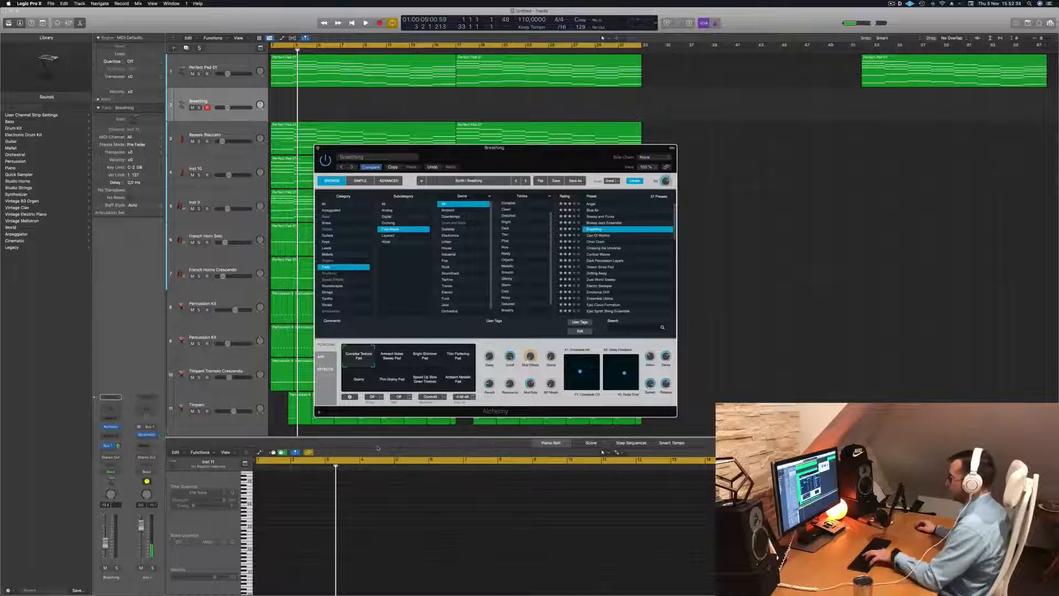
key("super+k")
left_click_drag(560, 156, 689, 200)
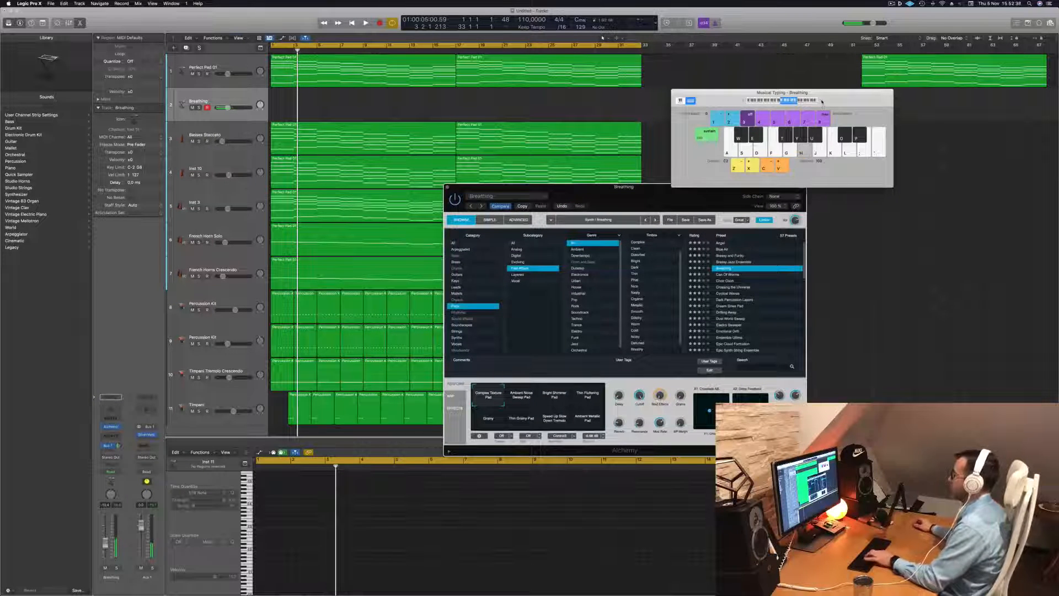
key("space")
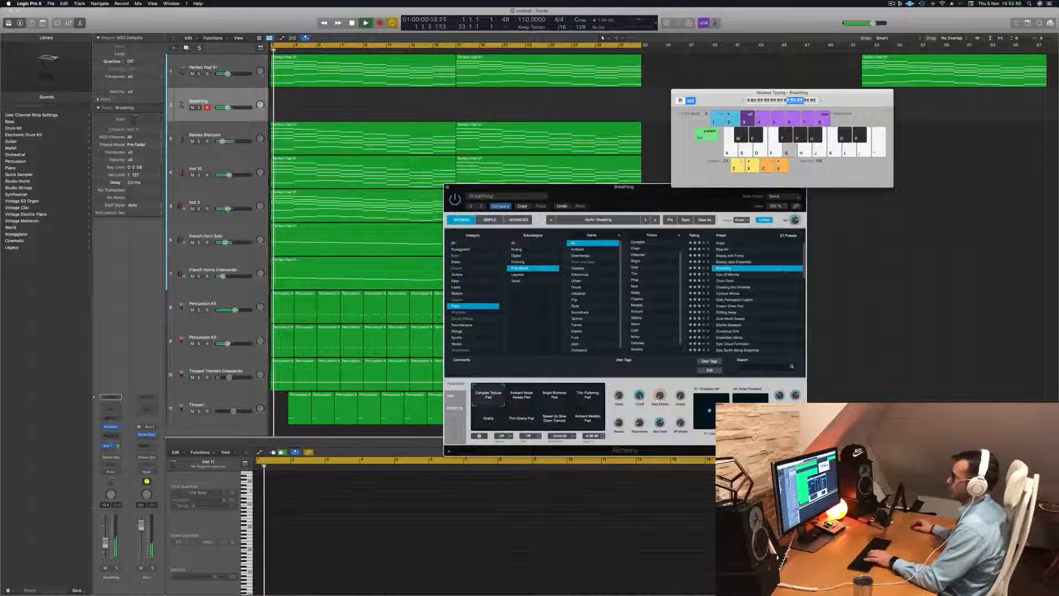
left_click_drag(105, 543, 105, 539)
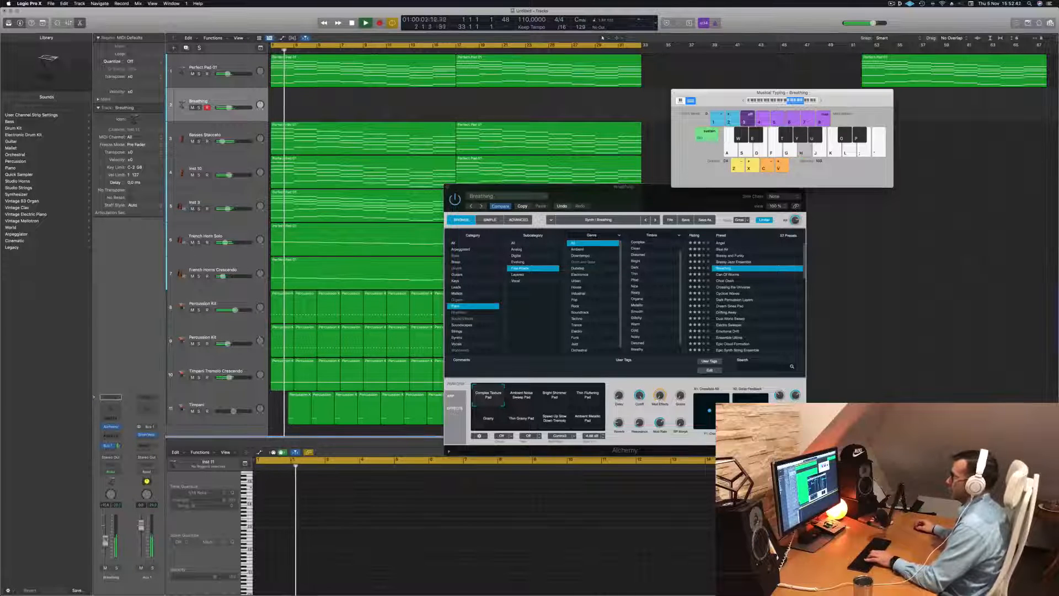
key("d")
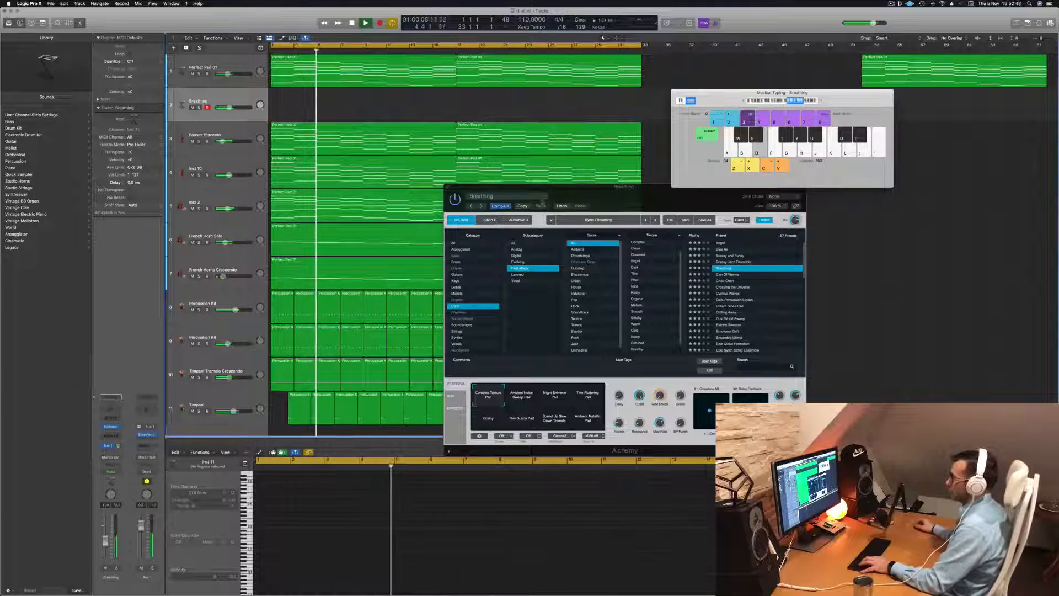
Raise the Breathing track's volume further and audition the Ambient Noise Sweep Pad and Bright Shimmer Pad variations
left_click_drag(566, 186, 600, 166)
left_click_drag(107, 539, 109, 534)
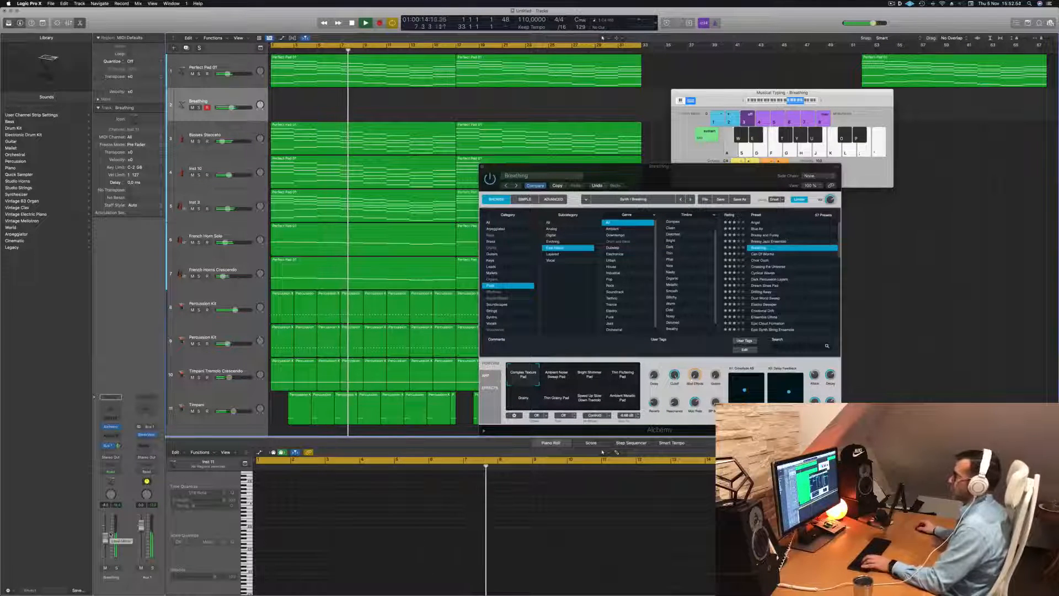
left_click(561, 381)
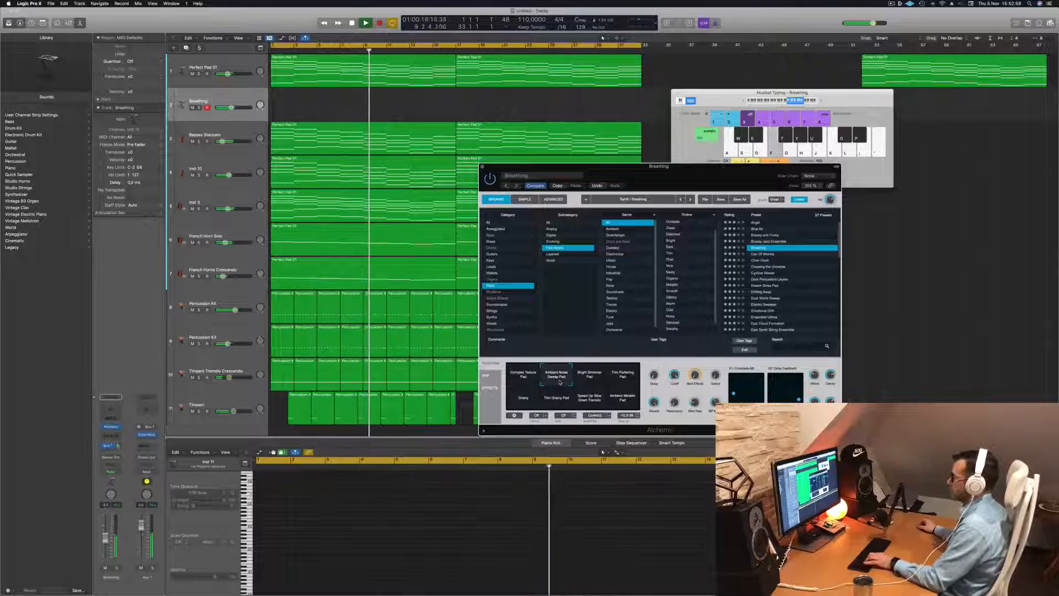
left_click(591, 378)
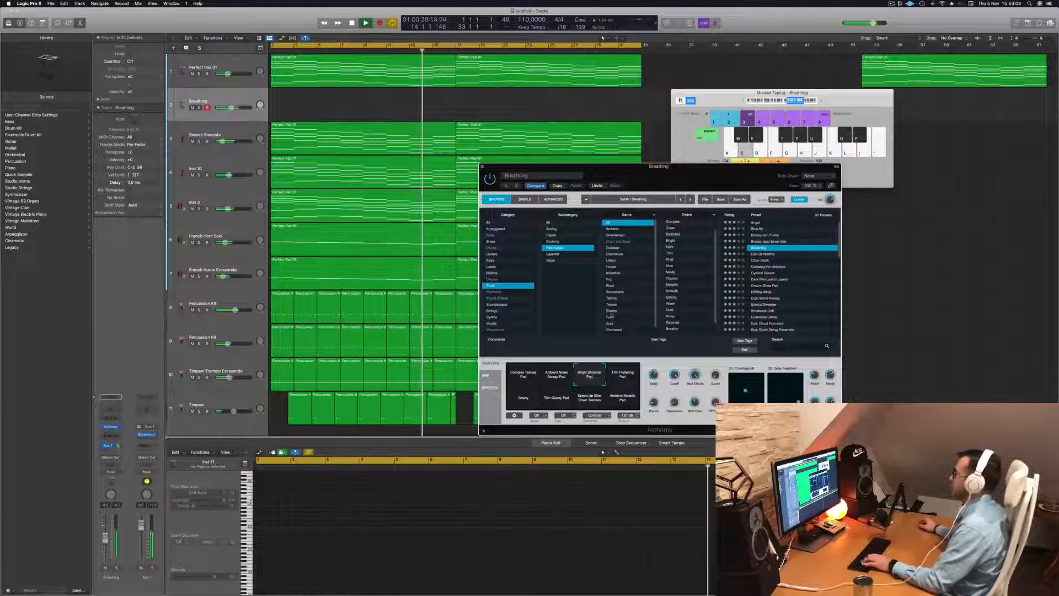
Try the 90s Luscious Pad preset, arranging the Alchemy and Musical Typing windows so both remain accessible
left_click(765, 223)
left_click_drag(722, 181, 672, 89)
left_click_drag(810, 93, 846, 105)
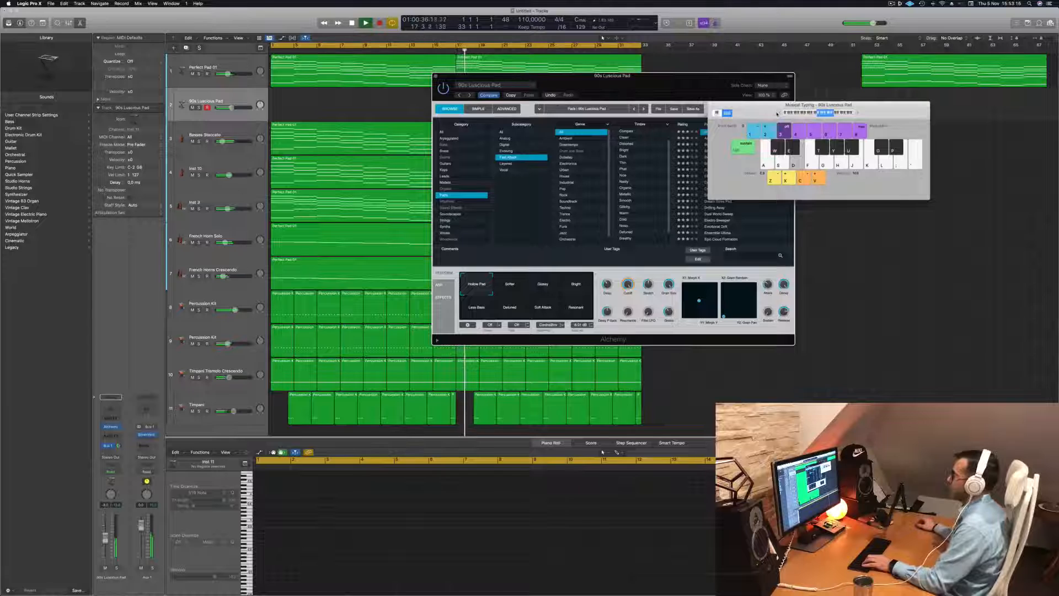
left_click_drag(682, 90, 716, 192)
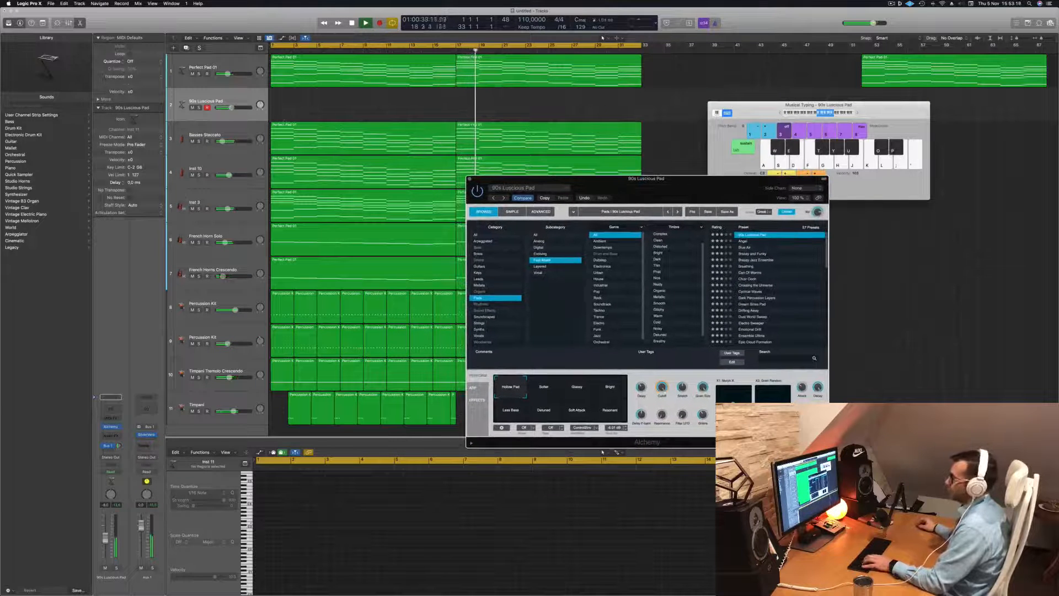
Mute the Inst 3 strings track and raise the 90s Luscious Pad track's volume slightly during playback
left_click(192, 209)
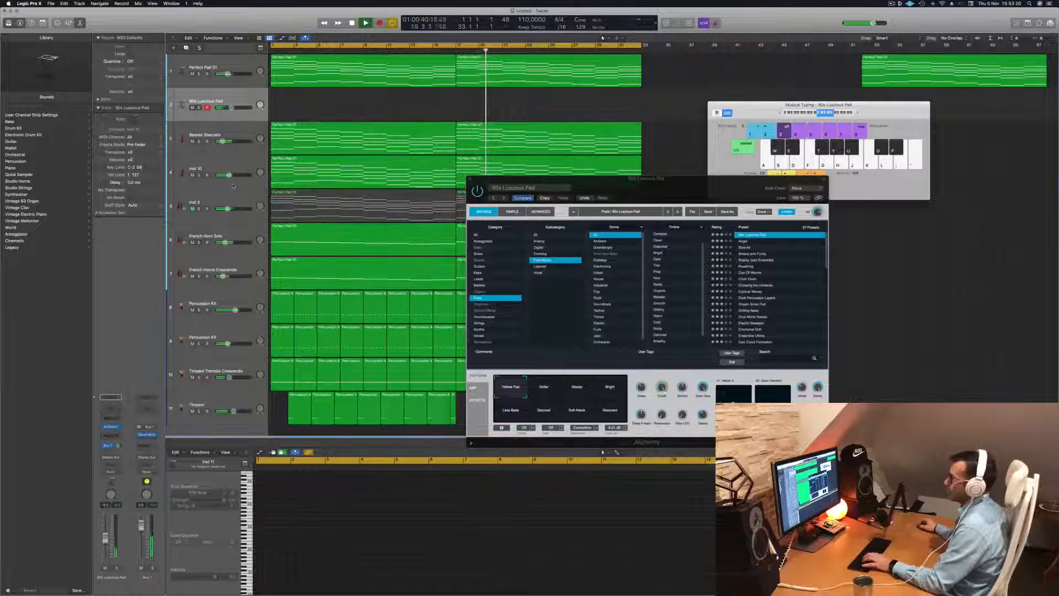
left_click_drag(663, 184, 668, 163)
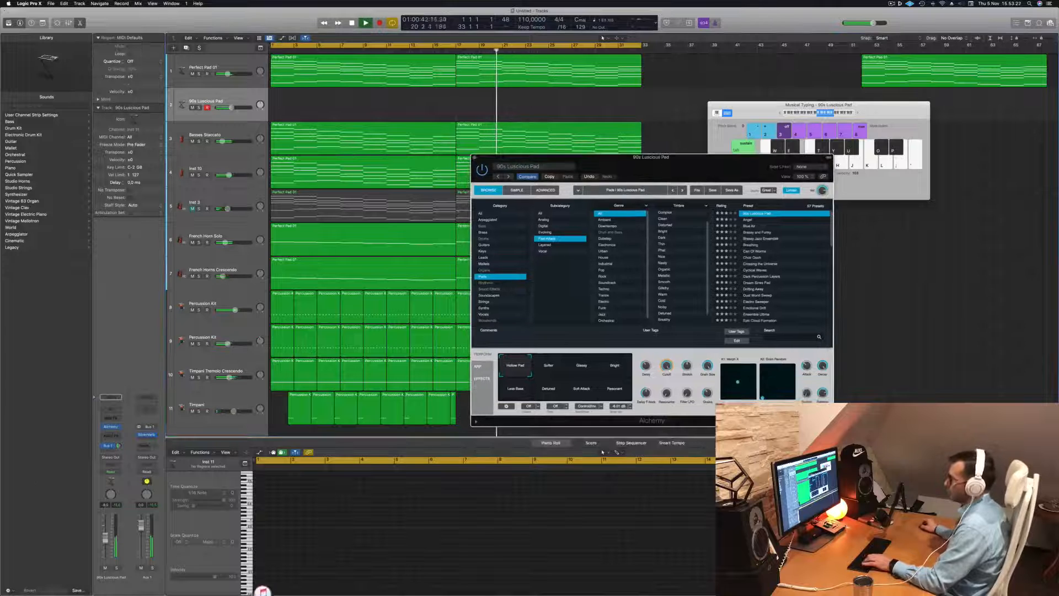
left_click_drag(234, 107, 236, 107)
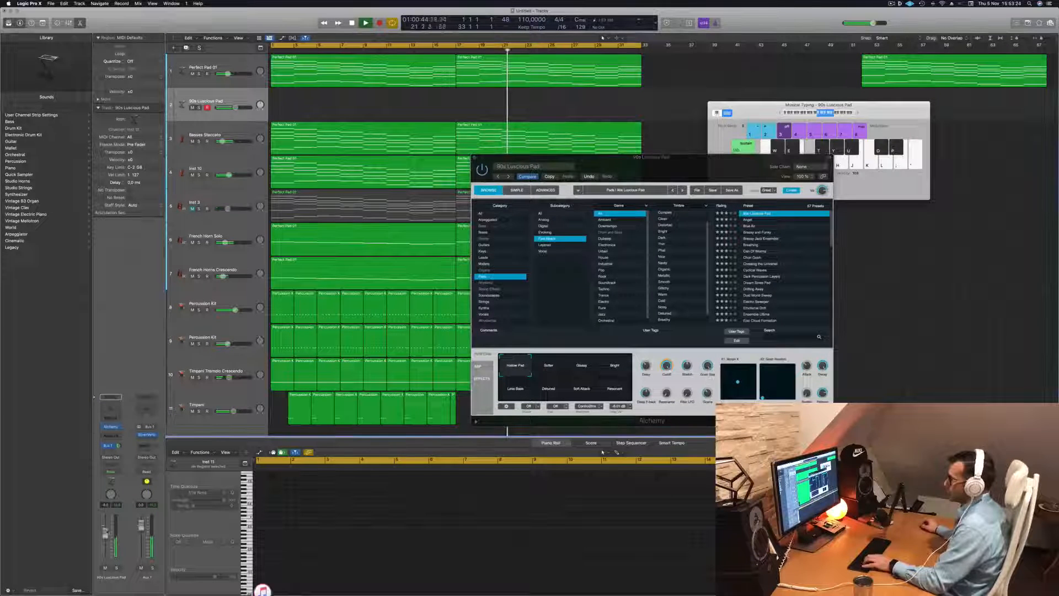
Audition the Angel preset and switch the new pad track to Blue Air
left_click(747, 219)
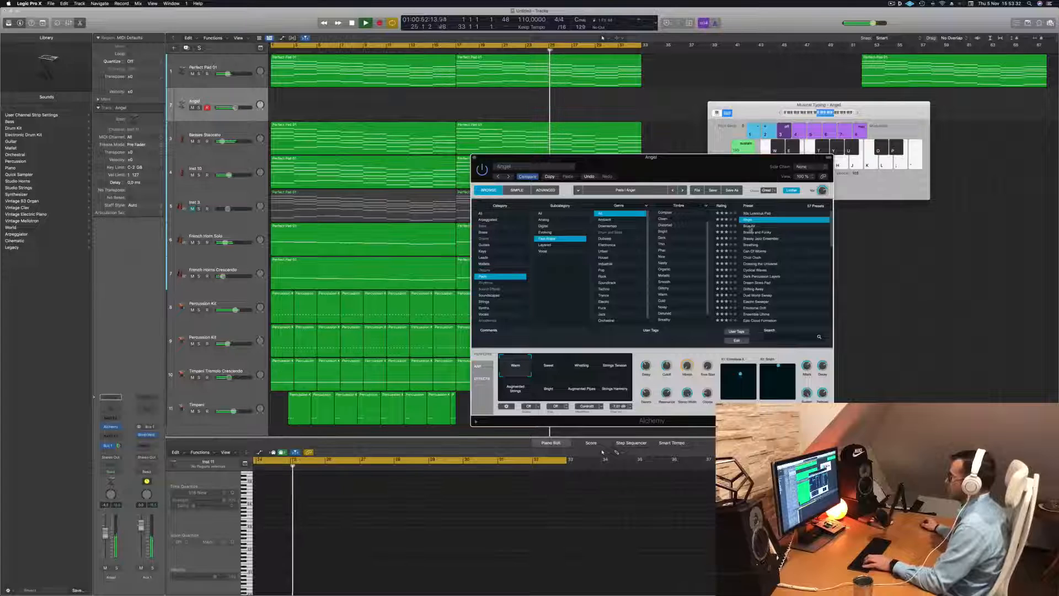
left_click(750, 226)
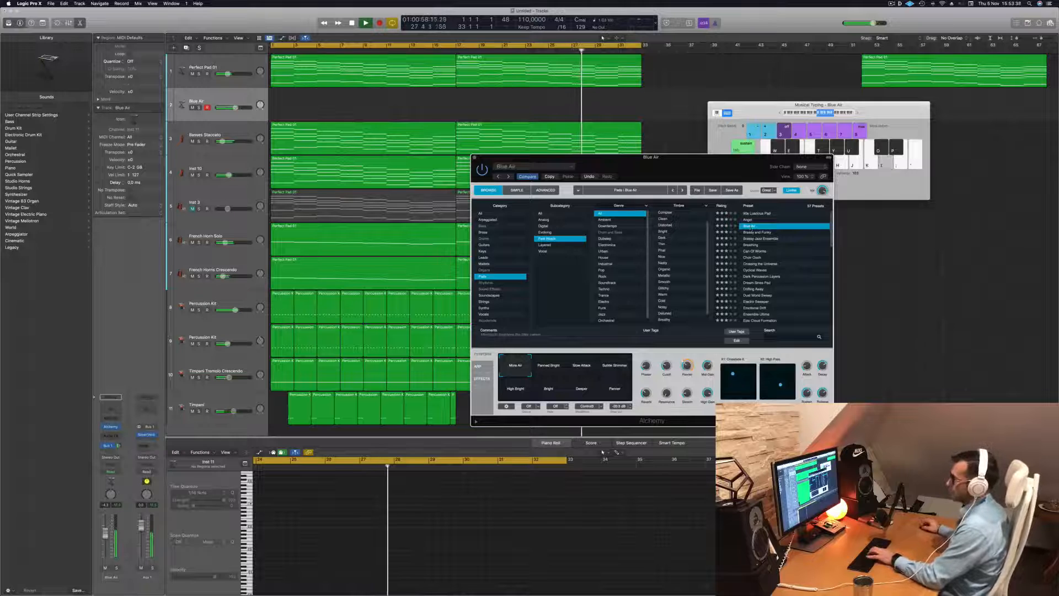
Unmute the Inst 3 strings track and open its Channel EQ
left_click(215, 203)
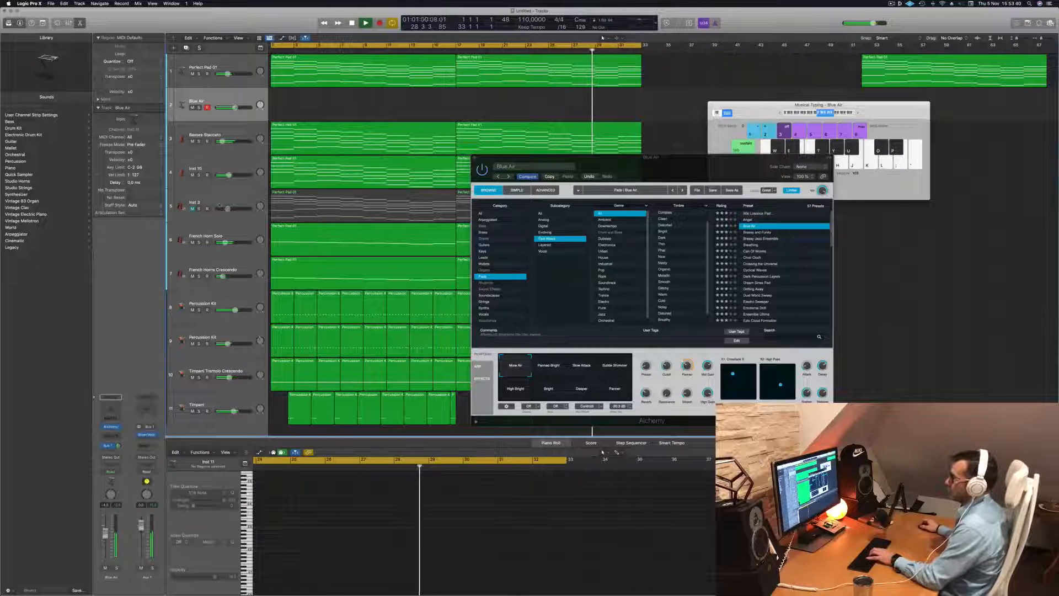
left_click(214, 203)
key("m")
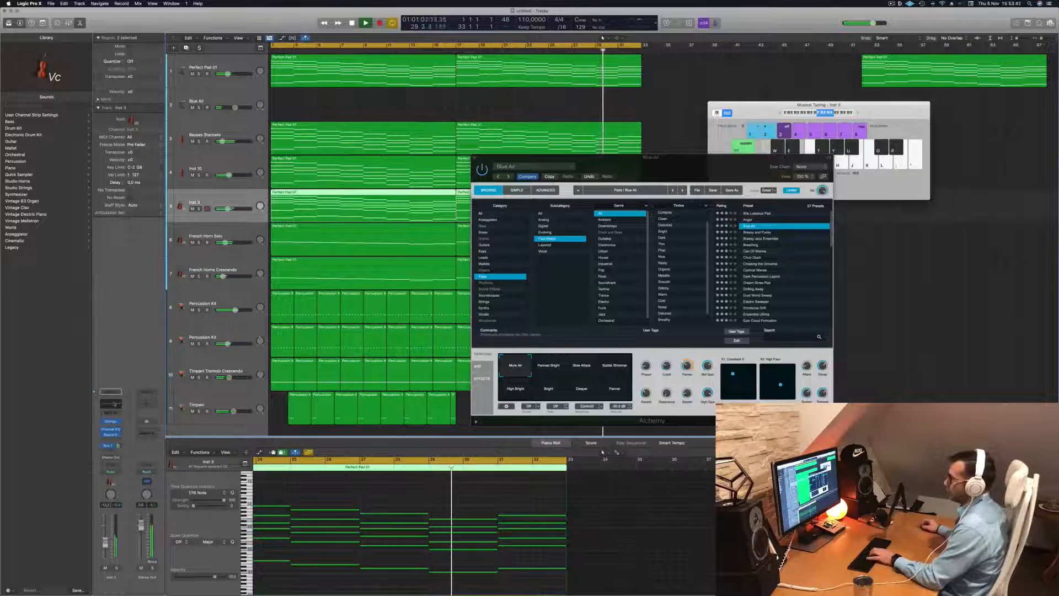
left_click(113, 404)
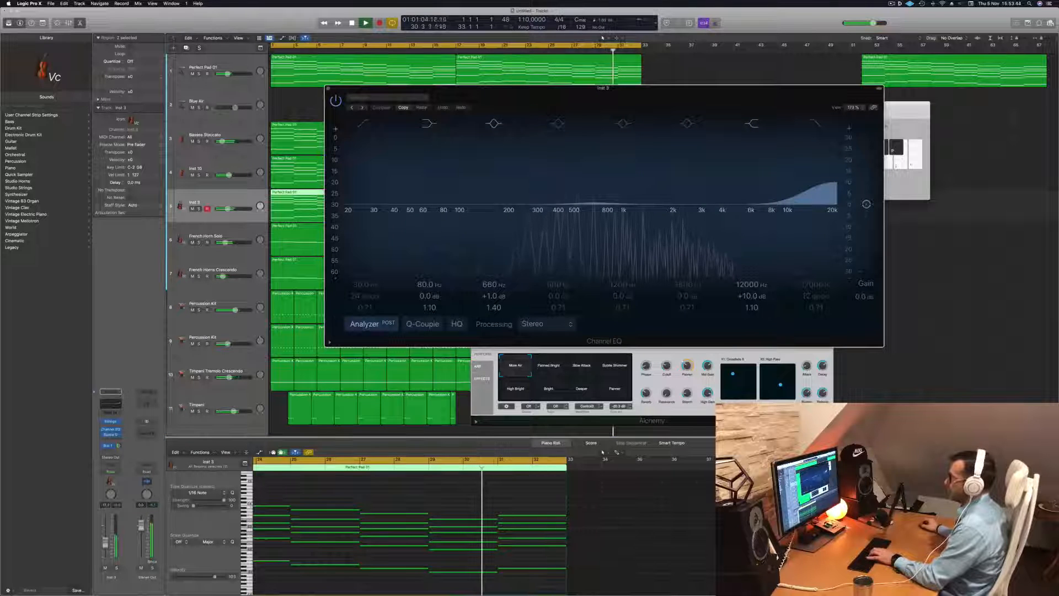
Select the Blue Air track and move the Channel EQ window clear of the Musical Typing keyboard
left_click_drag(593, 88, 783, 132)
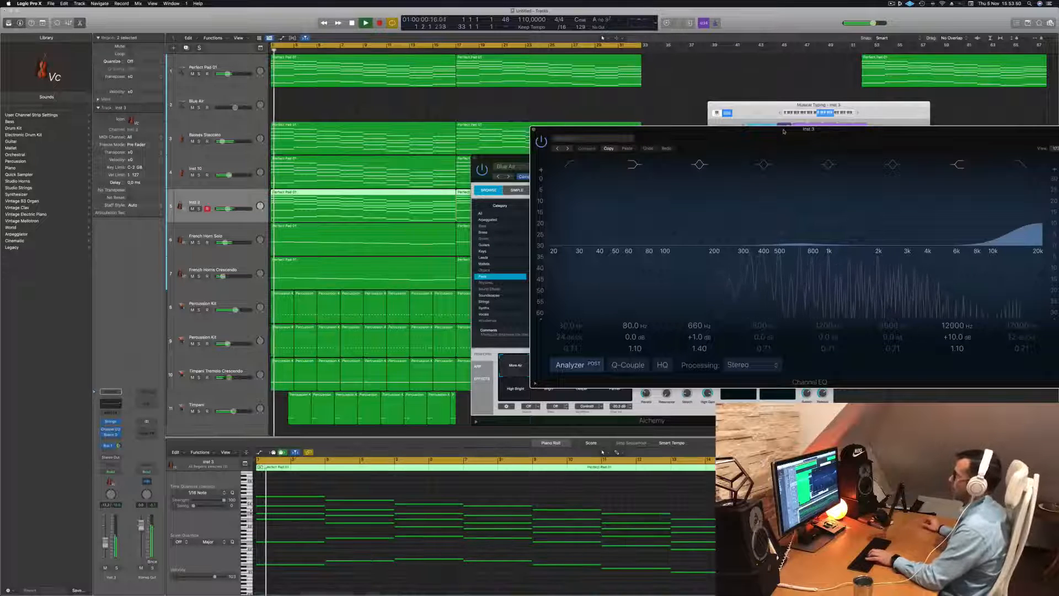
left_click_drag(776, 134, 698, 137)
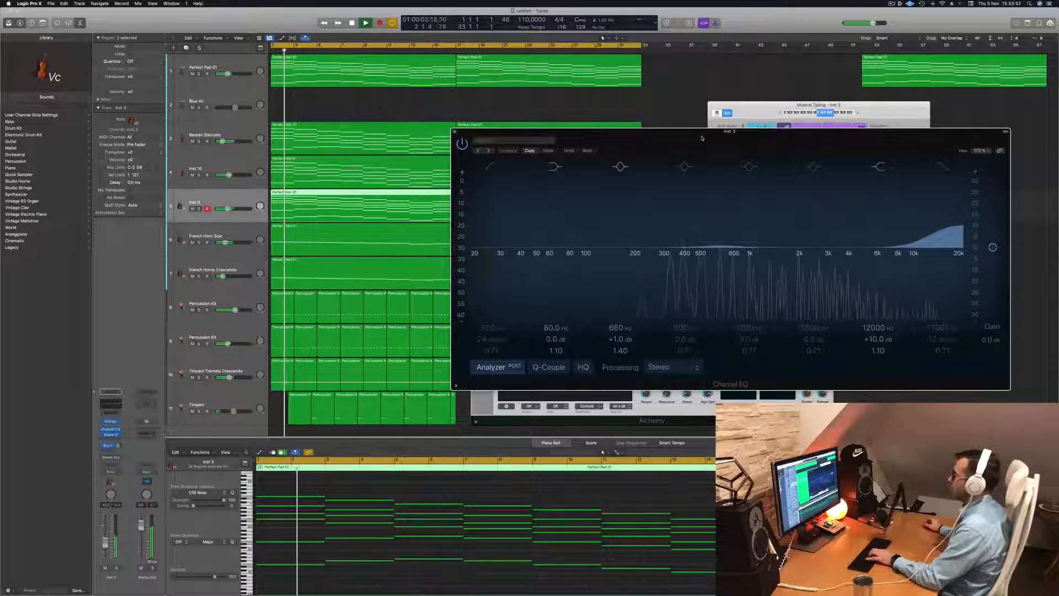
left_click(245, 97)
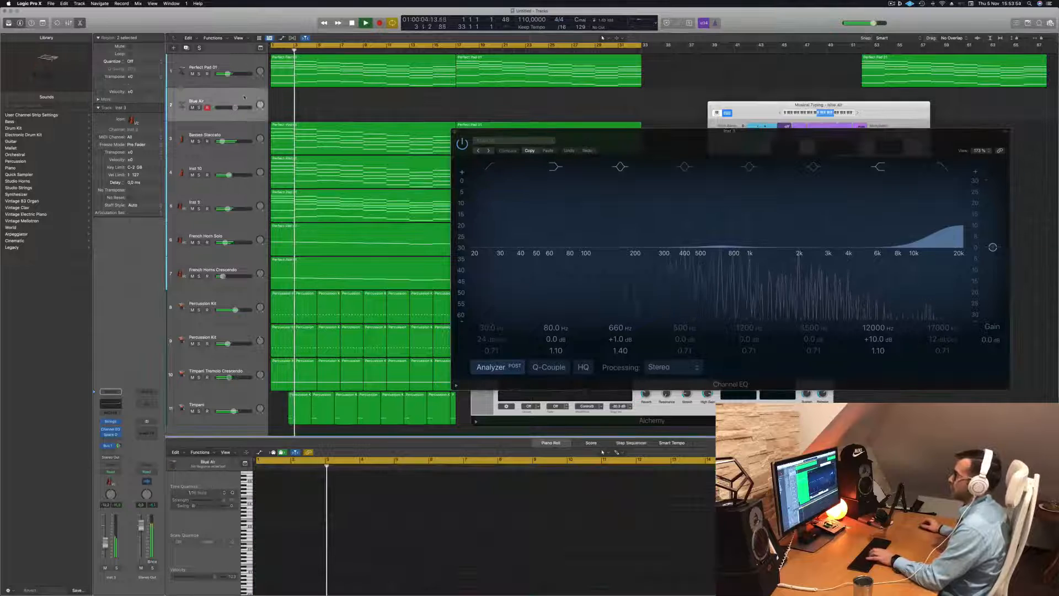
left_click_drag(689, 135, 682, 197)
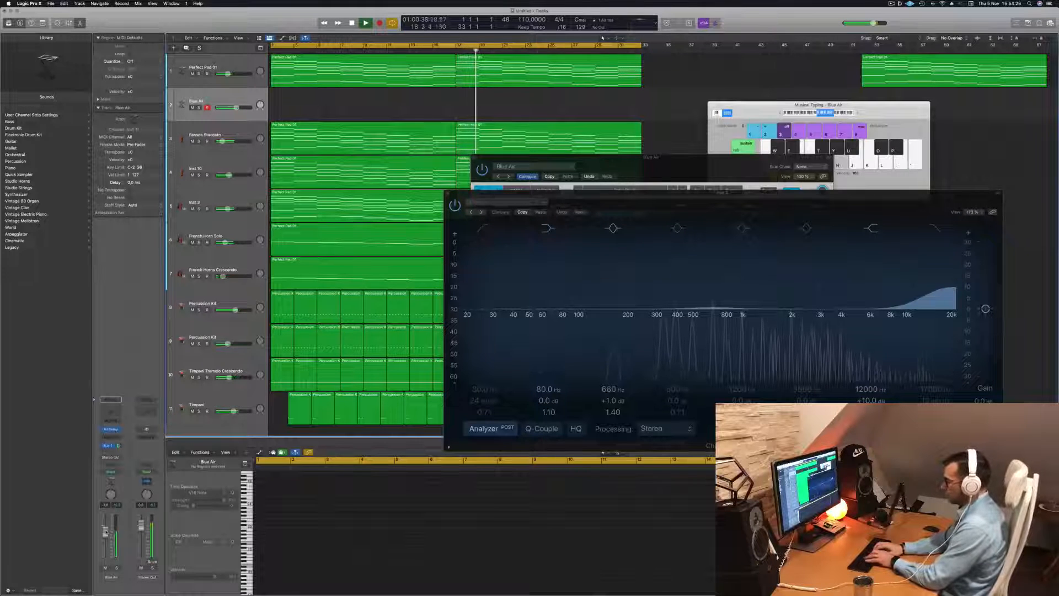
Record a melody on the Blue Air track with Musical Typing, playing through to the end of bar 32, and return to the start
key("r")
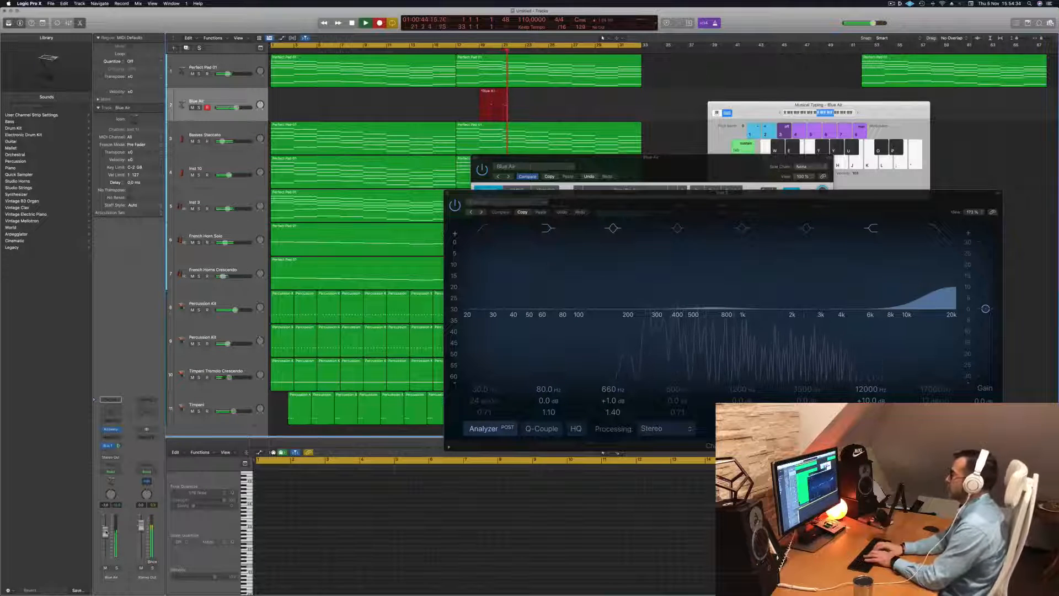
key("u")
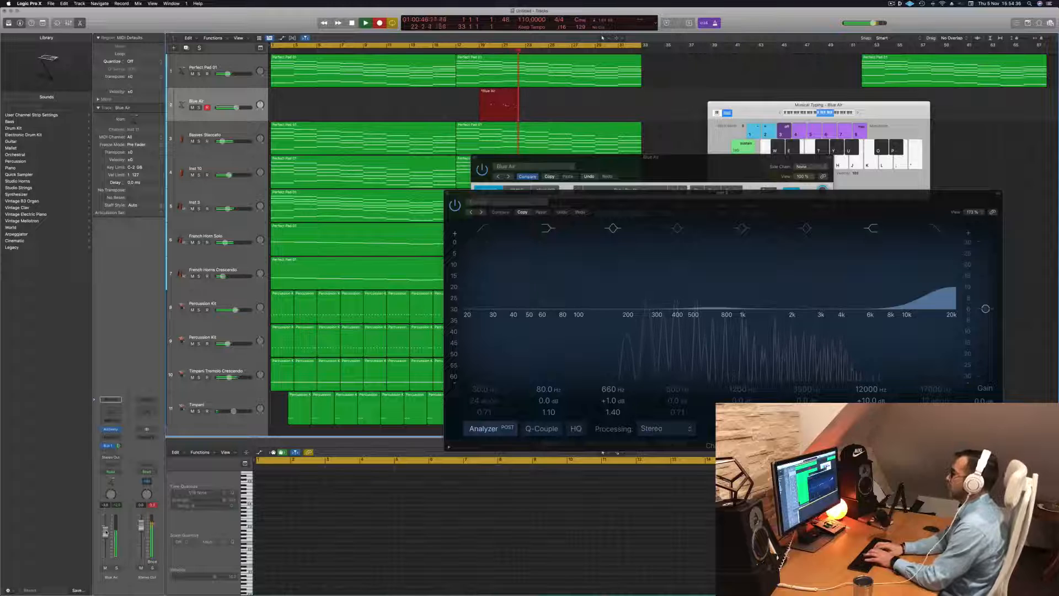
key("p")
key("h")
key("h")
key("l")
key("semicolon")
key("l")
key("j")
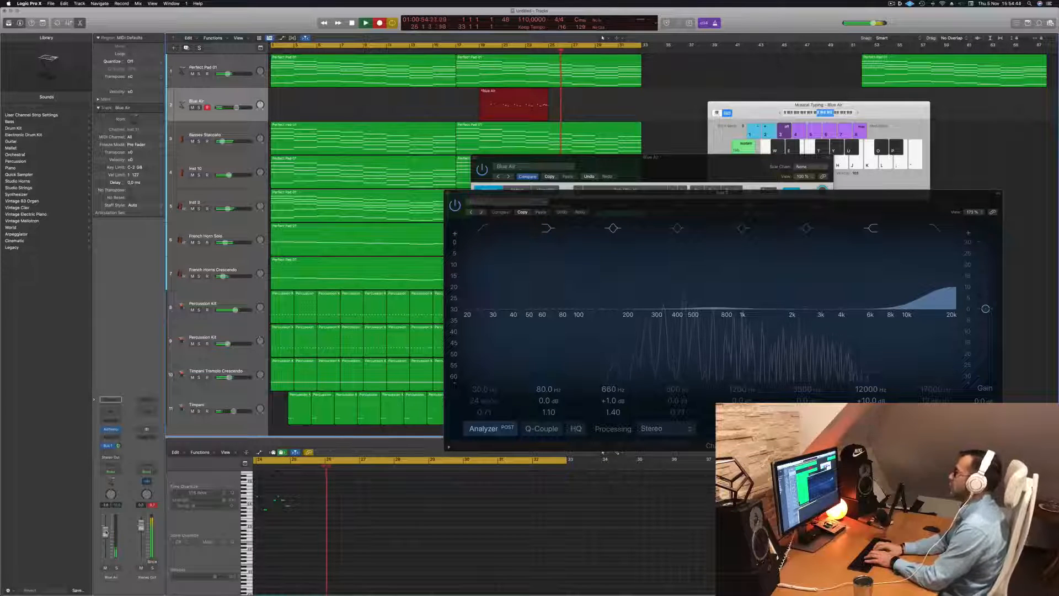
key("semicolon")
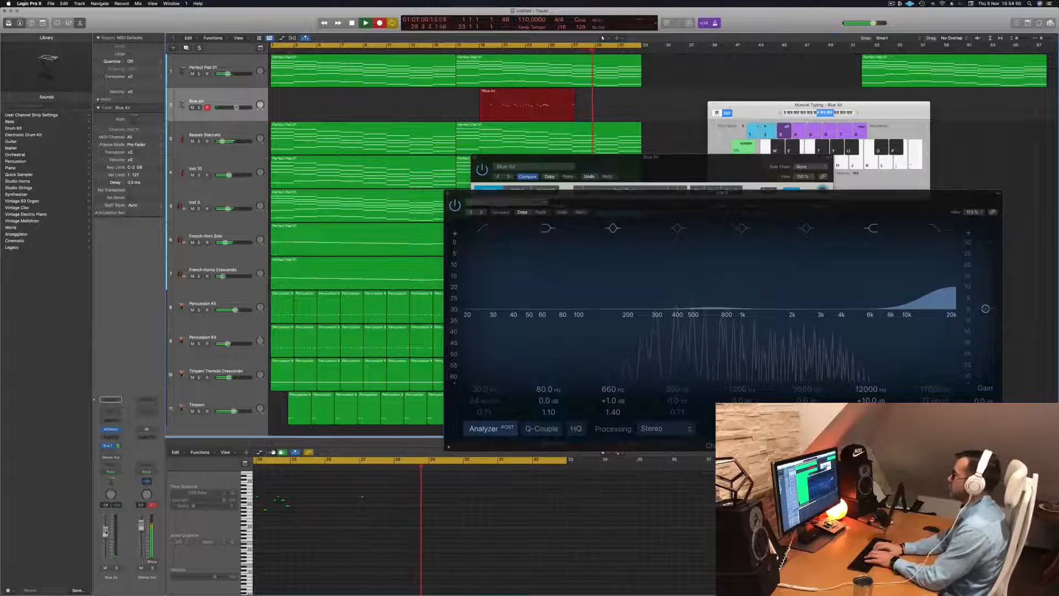
key("semicolon")
key("l")
key("j")
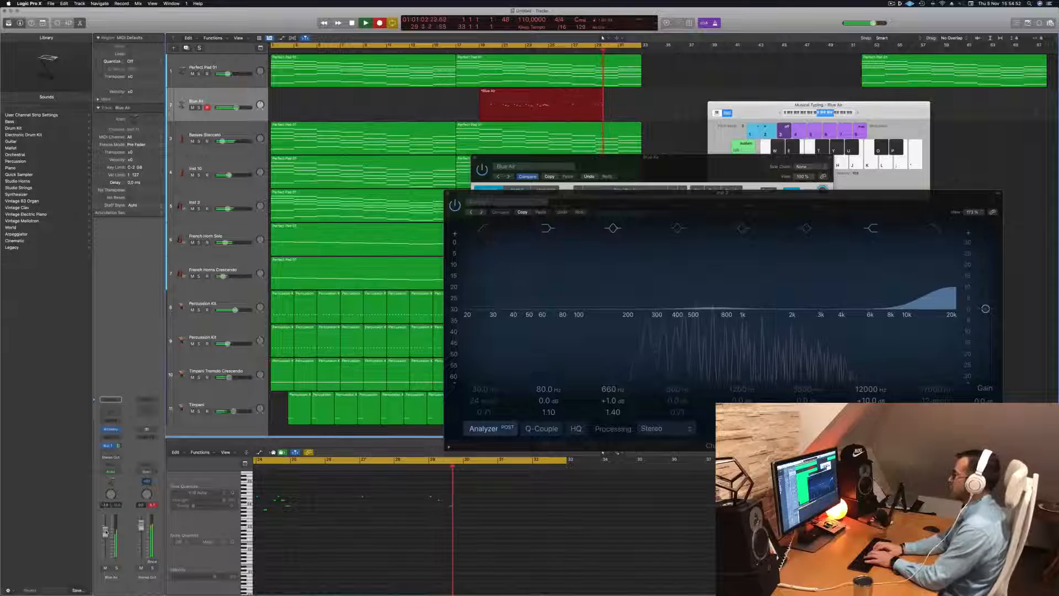
key("semicolon")
key("j")
key("h")
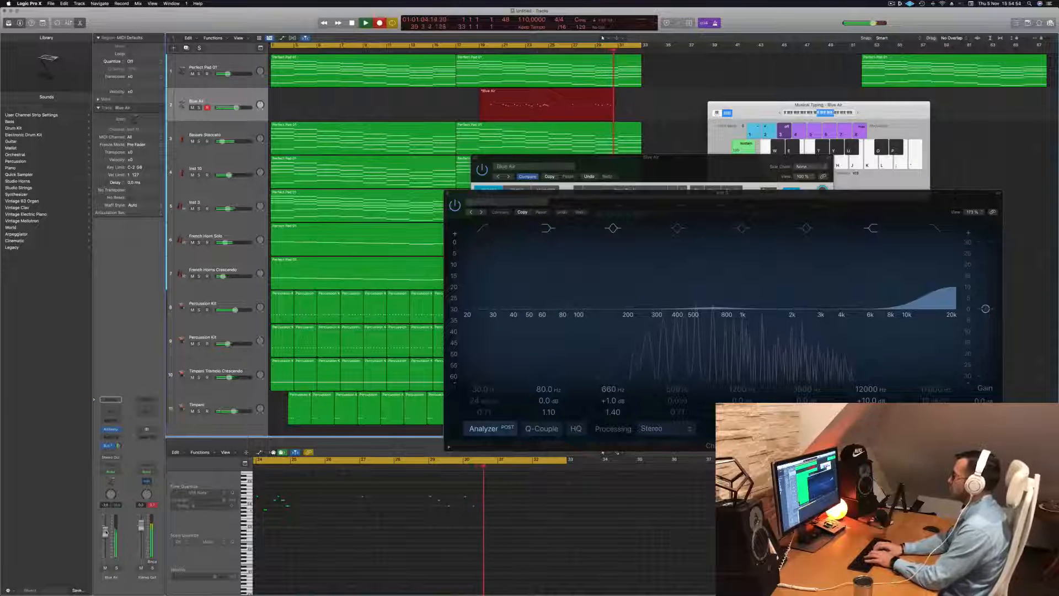
key("semicolon")
key("j")
key("h")
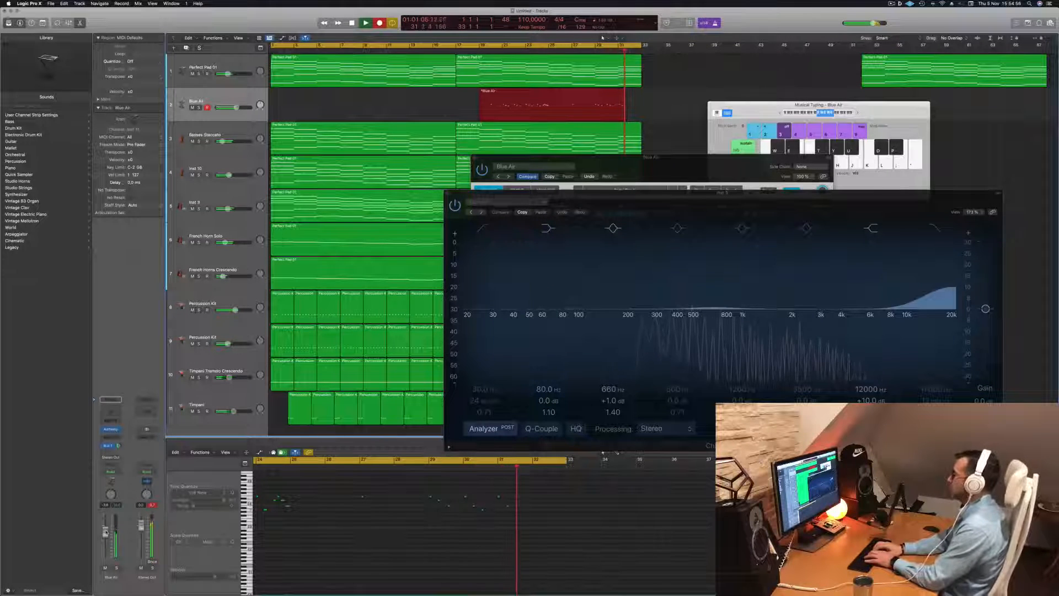
key("semicolon")
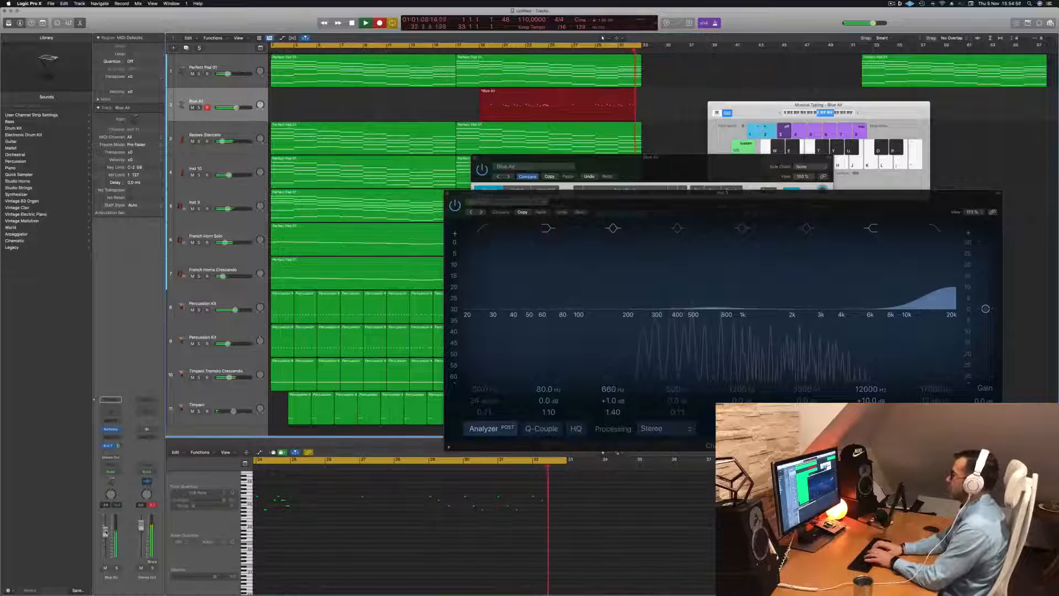
key("space")
key("Return")
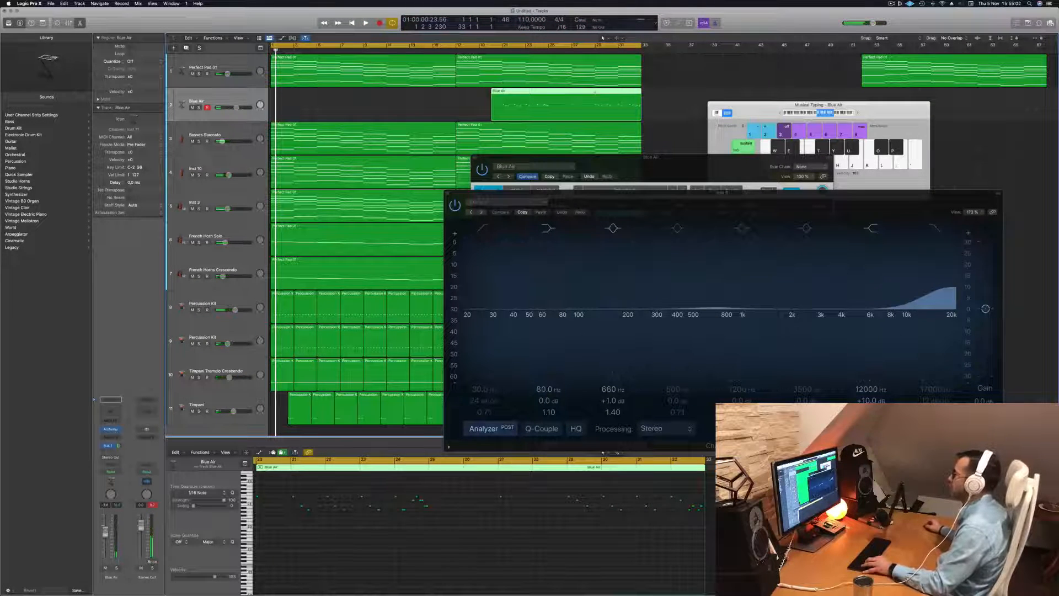
Trim the Blue Air recording to its last four bars and move that region to bar 1
left_click(595, 99)
key("Delete")
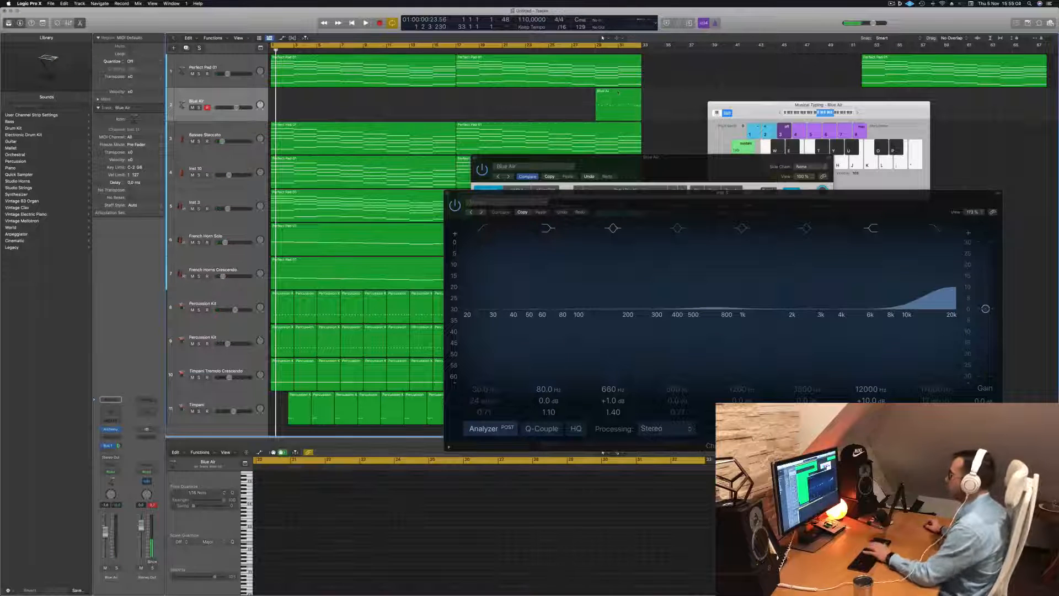
left_click_drag(609, 107, 279, 110)
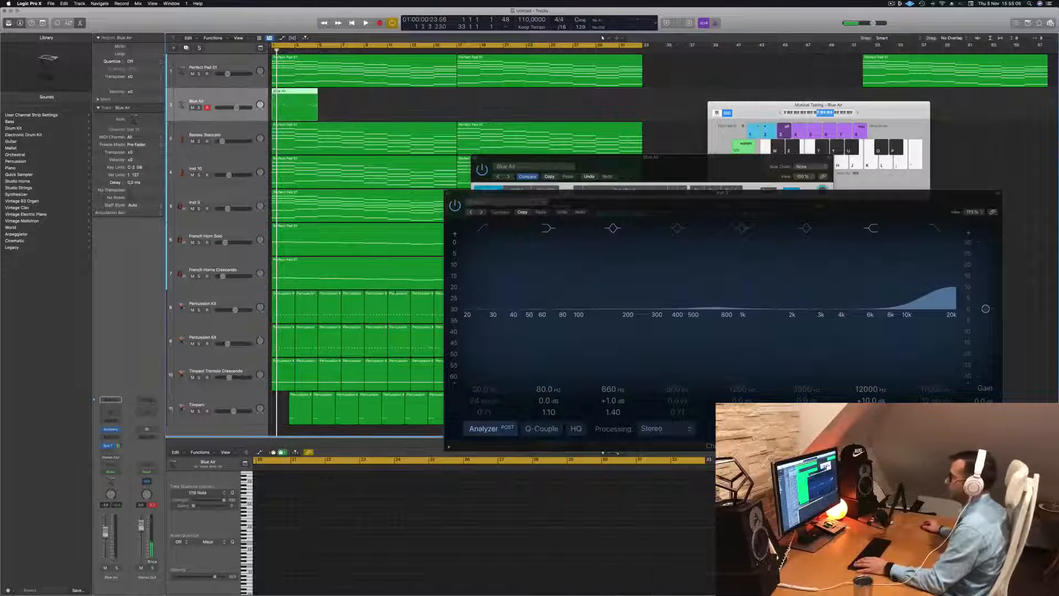
Open the Blue Air region in the Piano Roll, add an opening note and shift the closing notes slightly later
key("e")
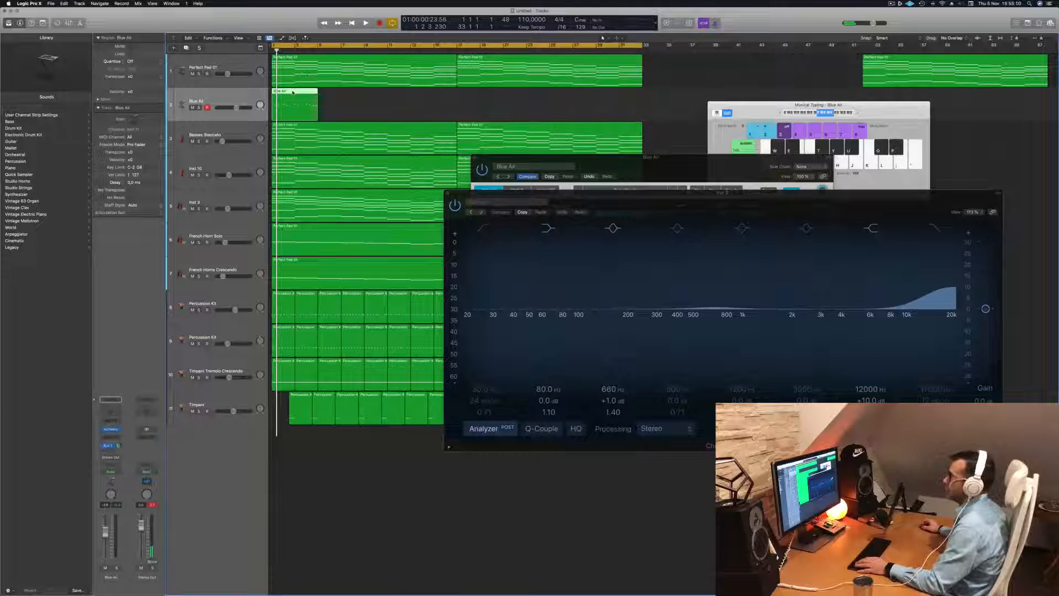
key("e")
key("space")
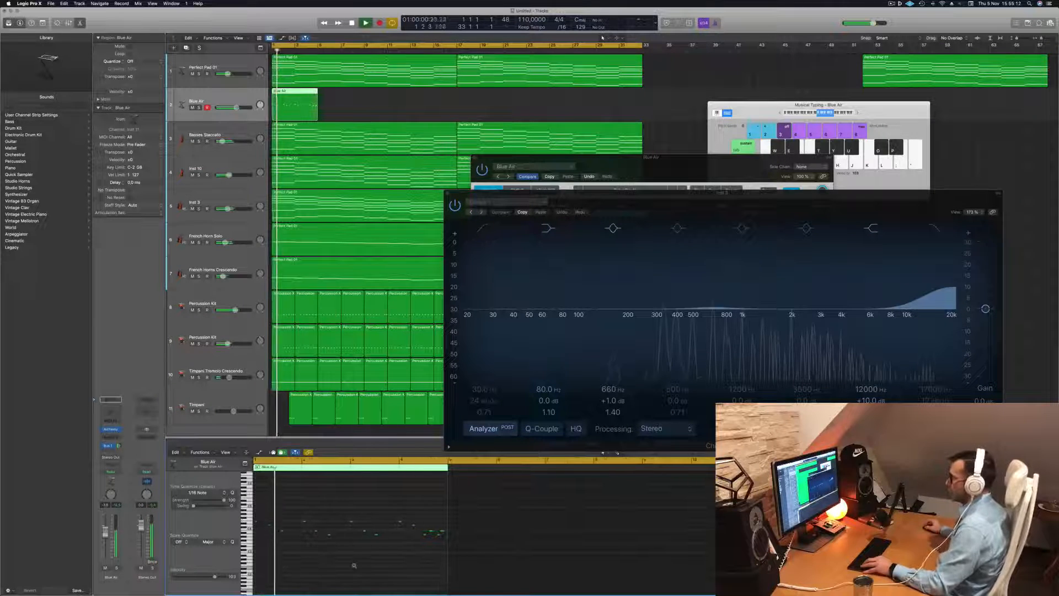
key("space")
scroll(351, 563, "up", 5)
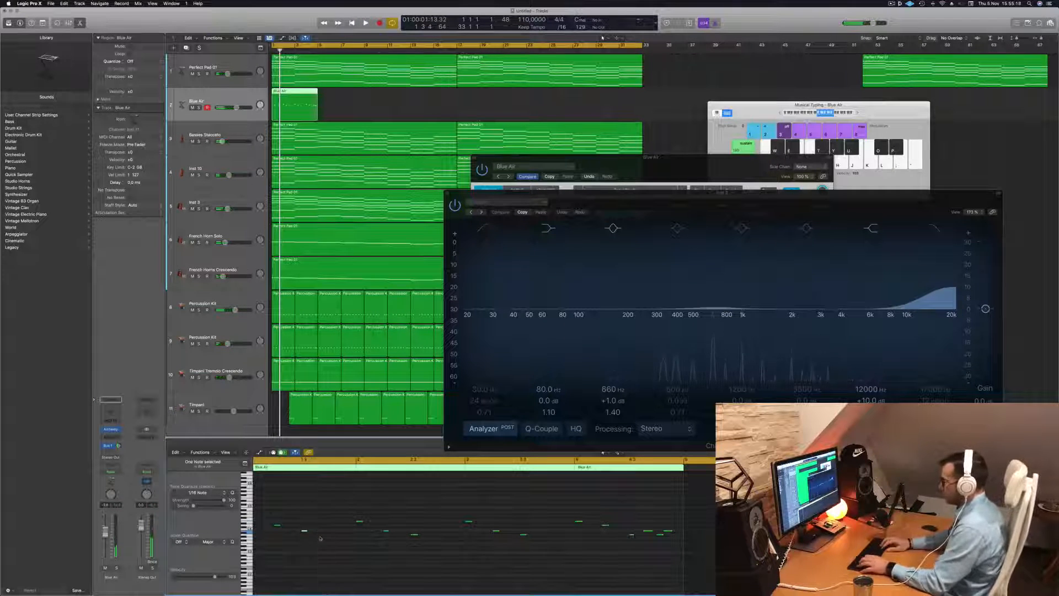
key("space")
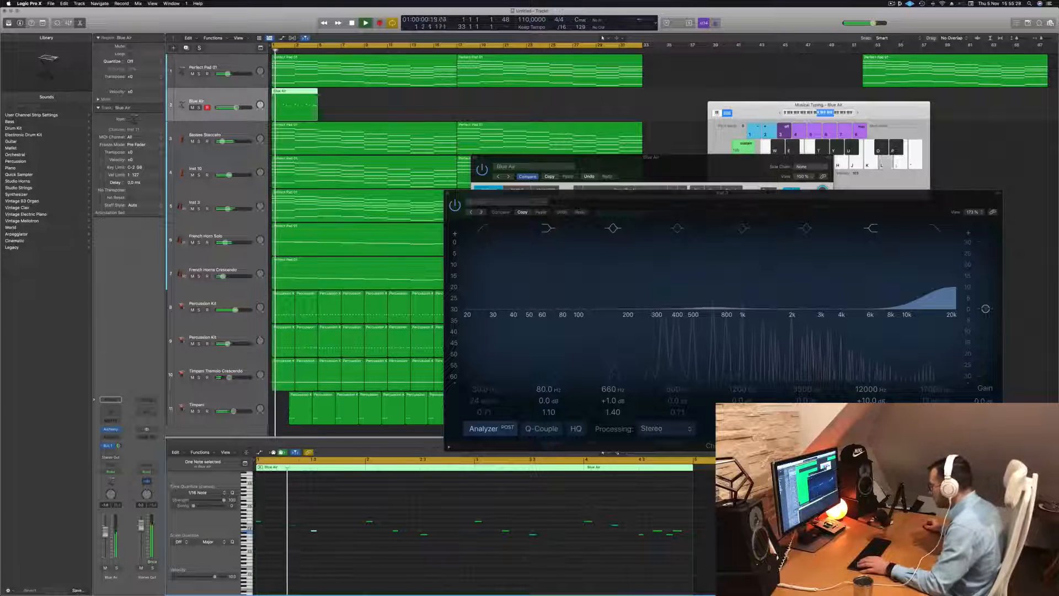
key("alt+Right")
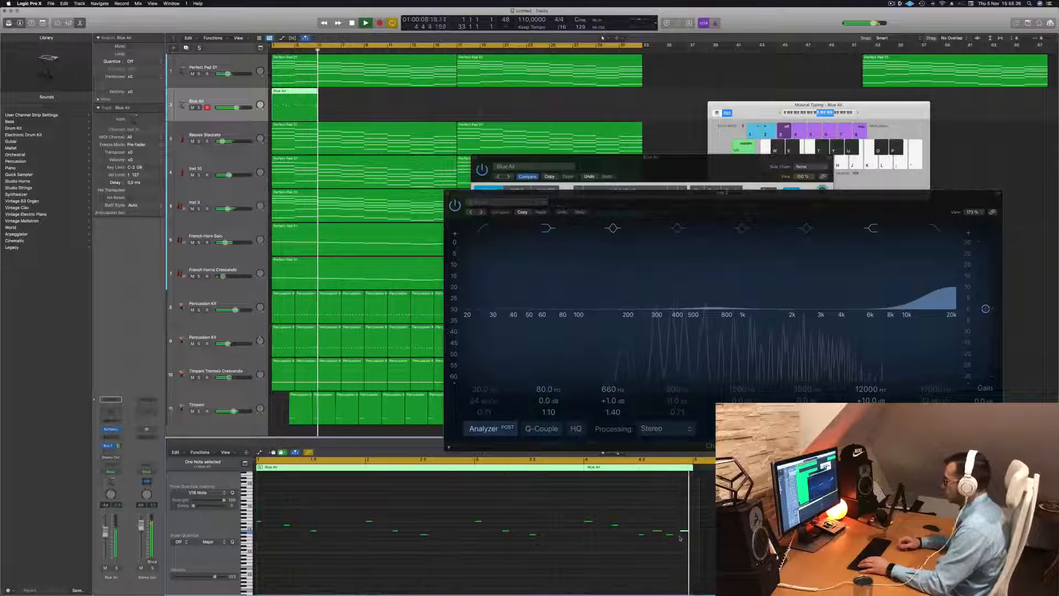
Play back the edited Blue Air melody from the start against the other tracks to check its timing
key("space")
key("space")
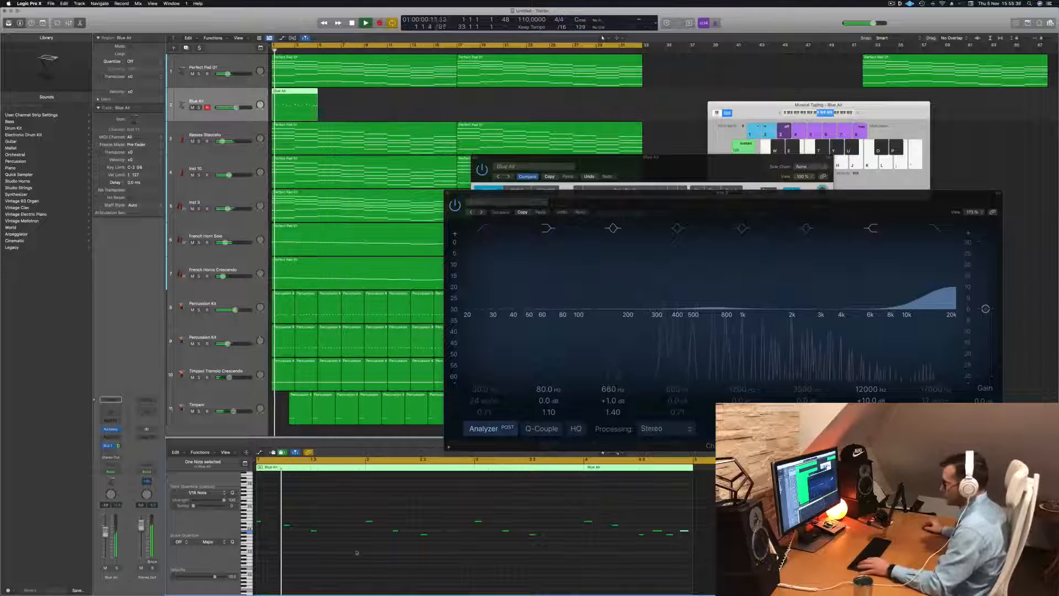
scroll(359, 552, "up", 2)
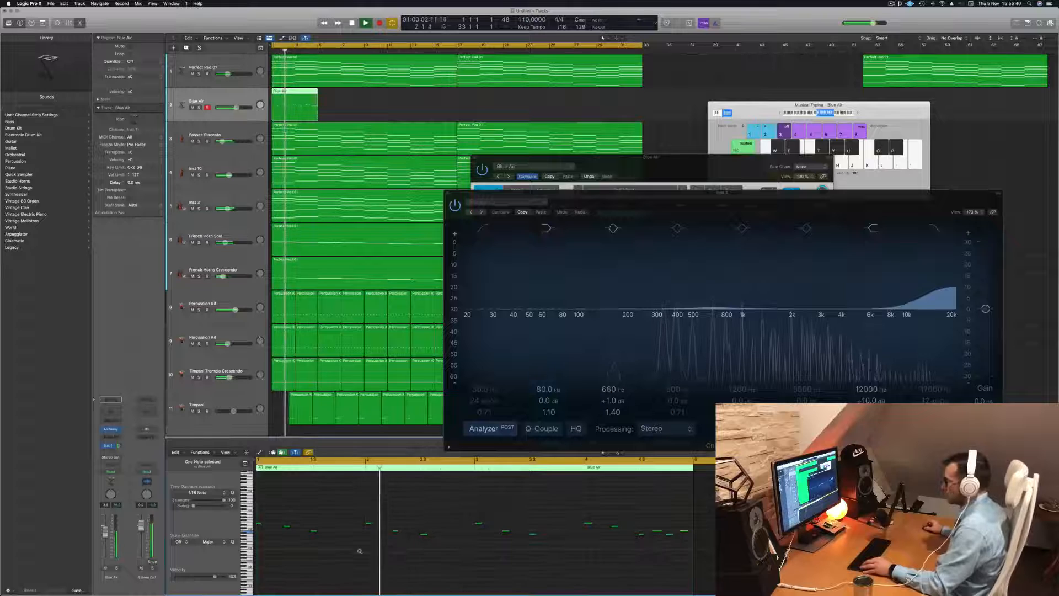
scroll(360, 552, "left", 1)
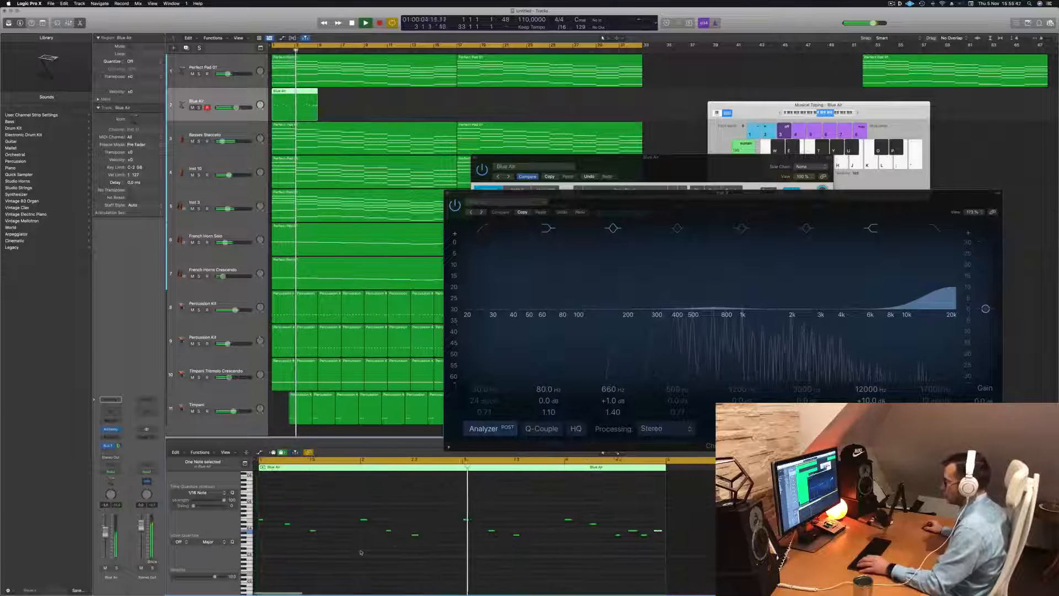
key("space")
key("space")
key("space")
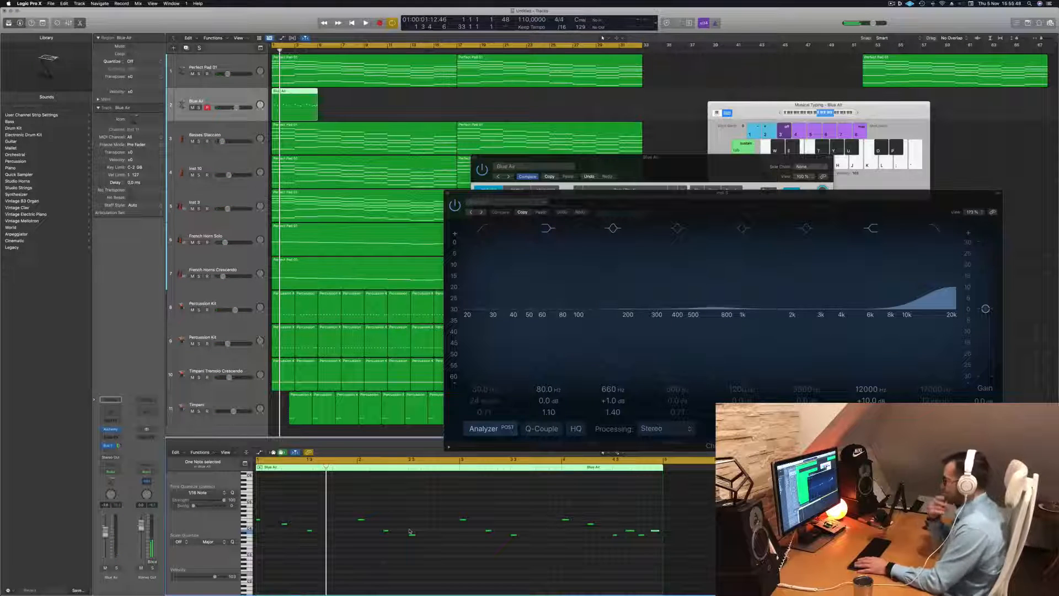
key("space")
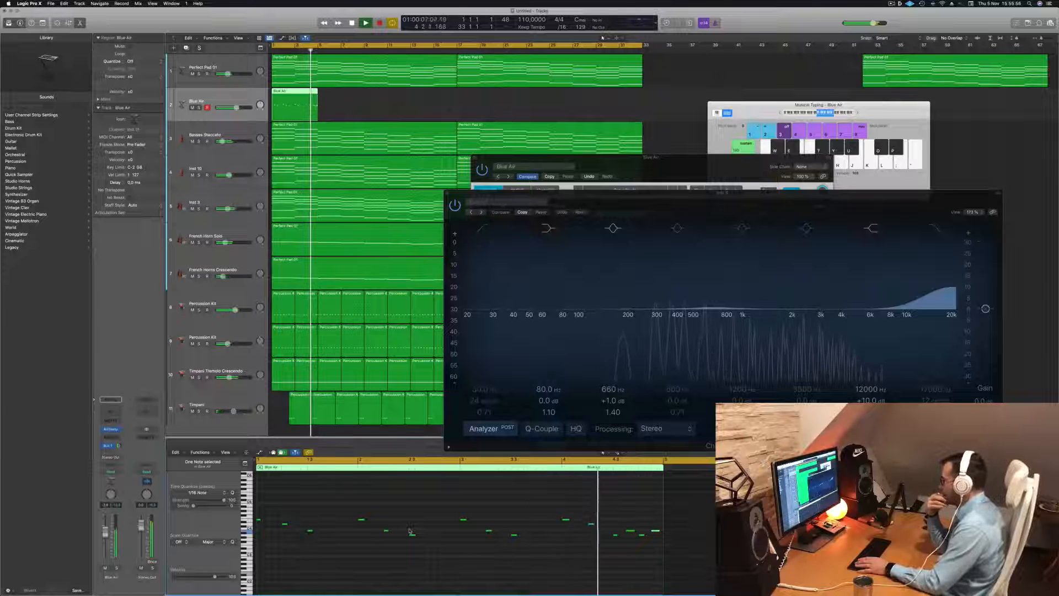
Try higher and lower pitches for the last note of the Blue Air melody during repeated playback from the start
key("Return")
key("space")
left_click(658, 519)
key("space")
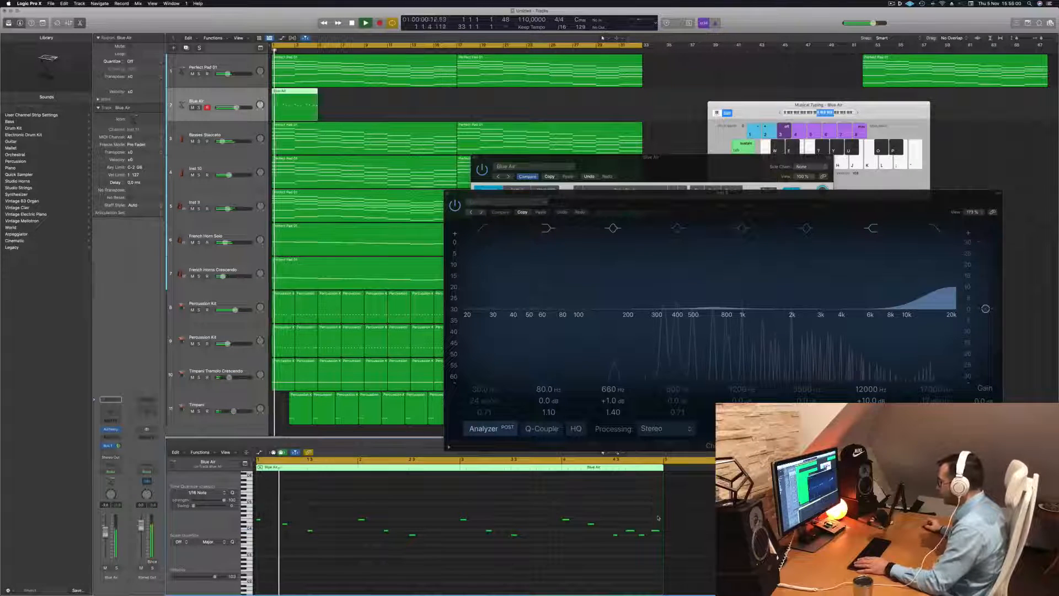
key("Return")
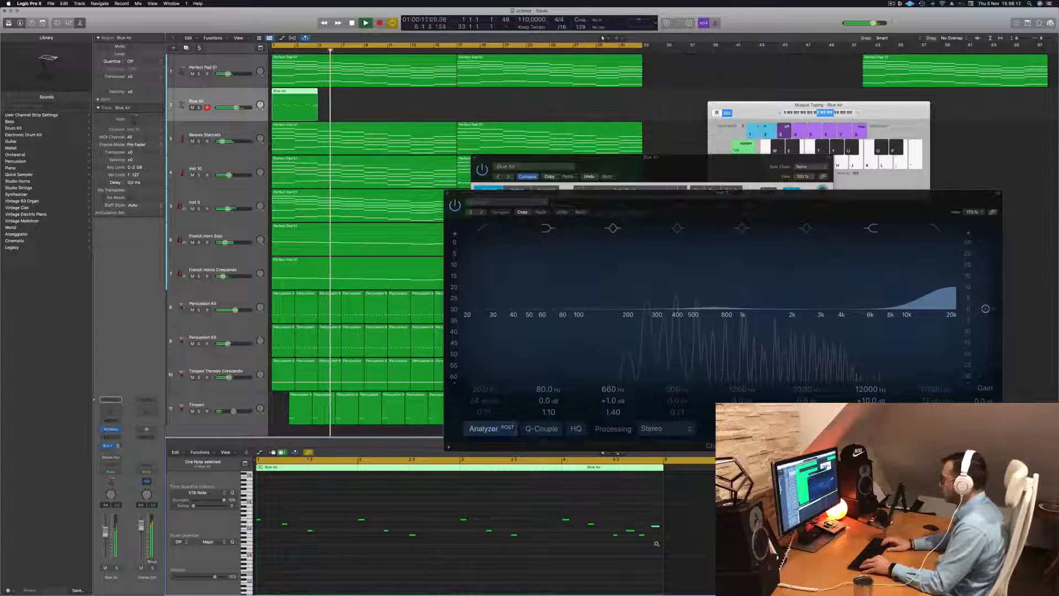
key("Return")
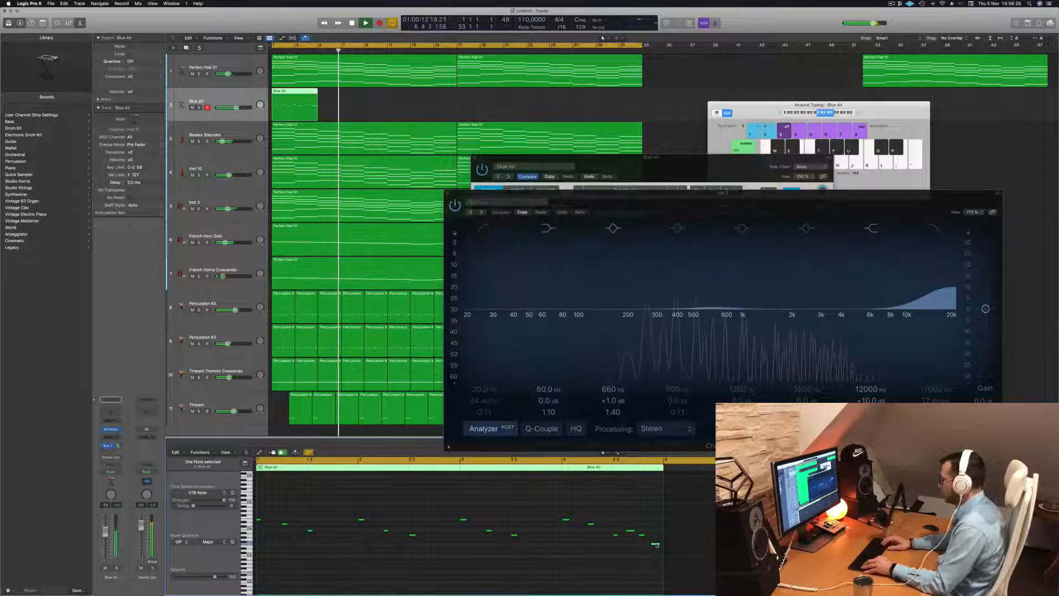
key("Return")
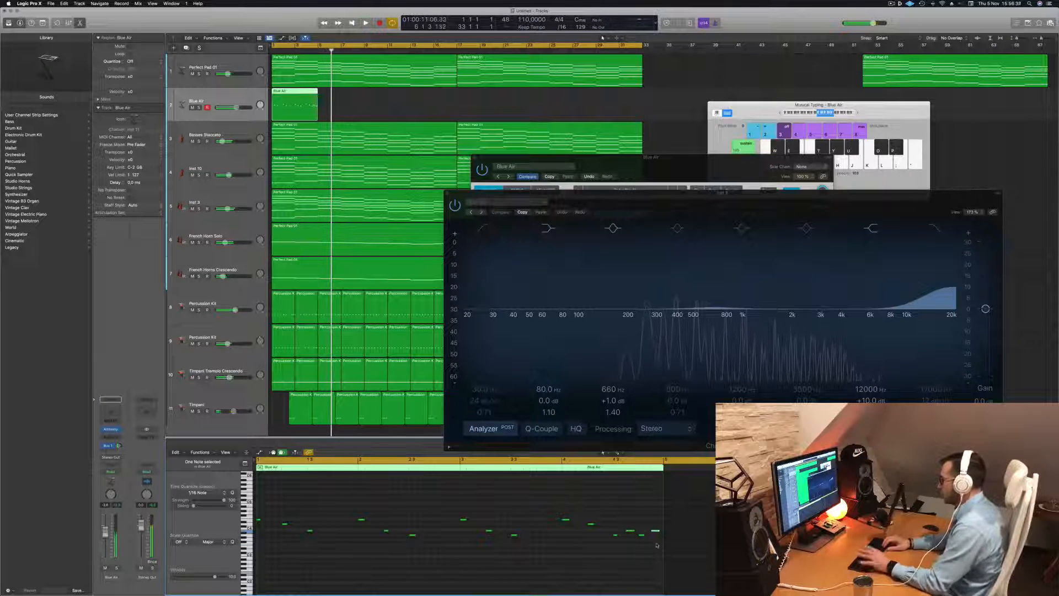
key("Return")
key("space")
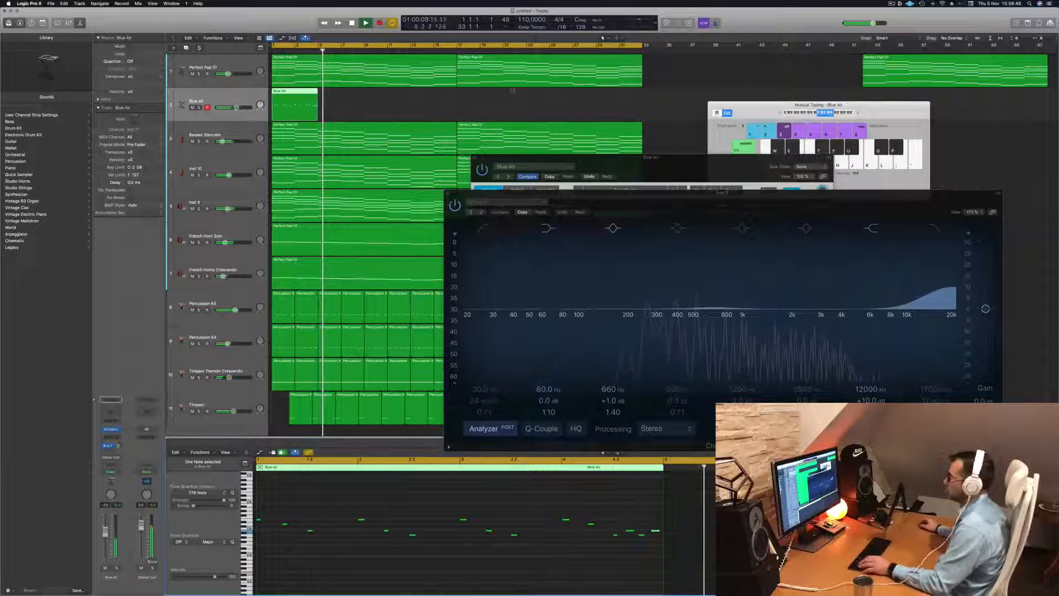
Copy the four-bar Blue Air region along its track until it fills all 32 bars, checking it in playback
key("space")
key("space")
left_click_drag(298, 94, 392, 98)
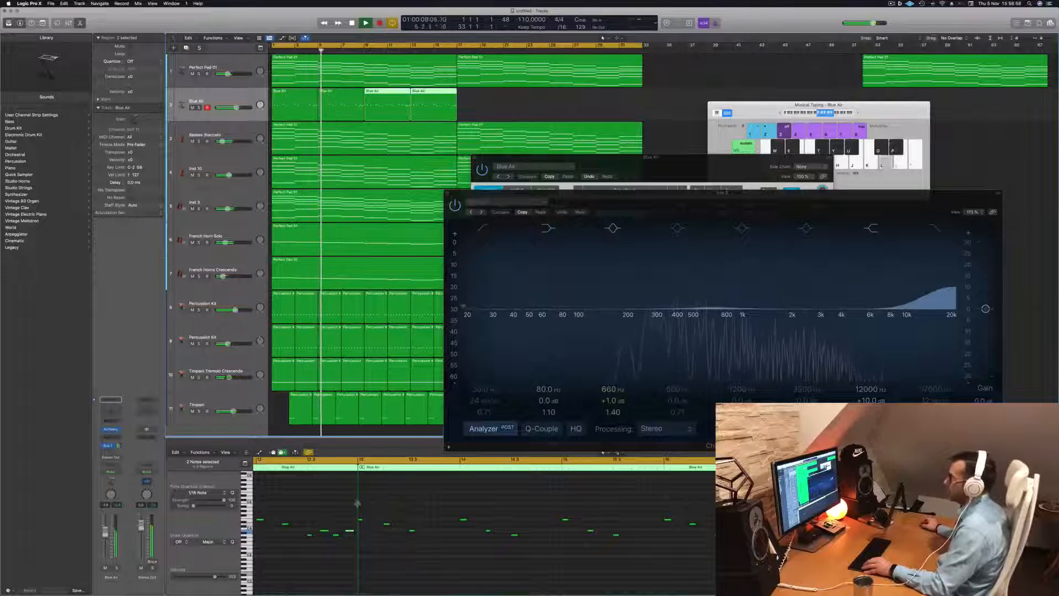
key("Return")
mouse_move(506, 103)
left_mouse_down()
mouse_move(302, 99)
mouse_move(492, 102)
left_mouse_up()
key("space")
key("space")
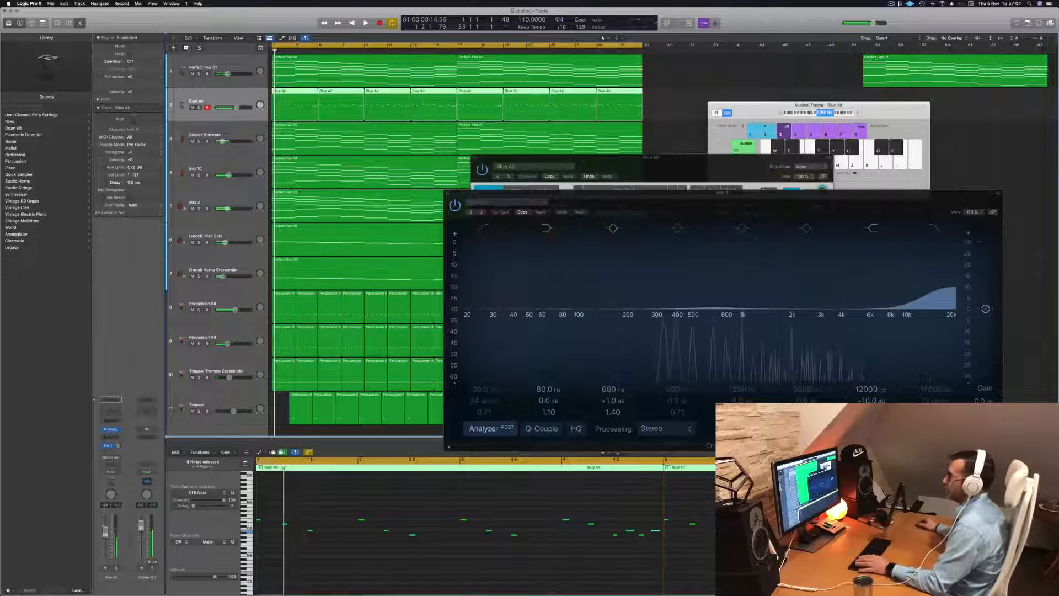
Duplicate the Blue Air track and copy its eight melody regions onto the new track from bar 1
key("super+d")
left_click_drag(658, 109, 295, 129)
key("space")
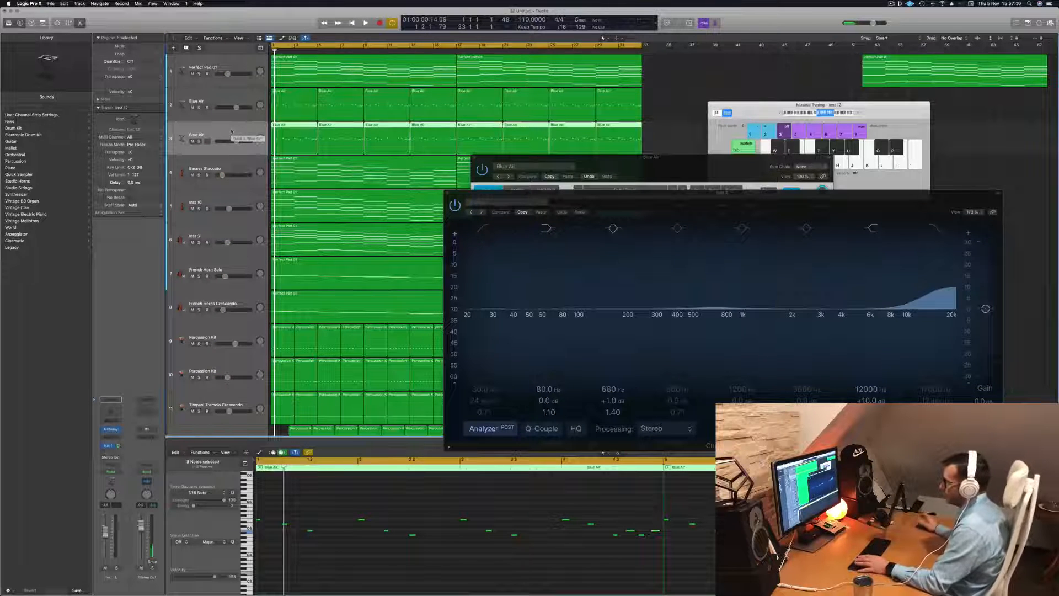
Stop playback and load the Cellos sound from Orchestral Strings on the duplicated Blue Air track
key("space")
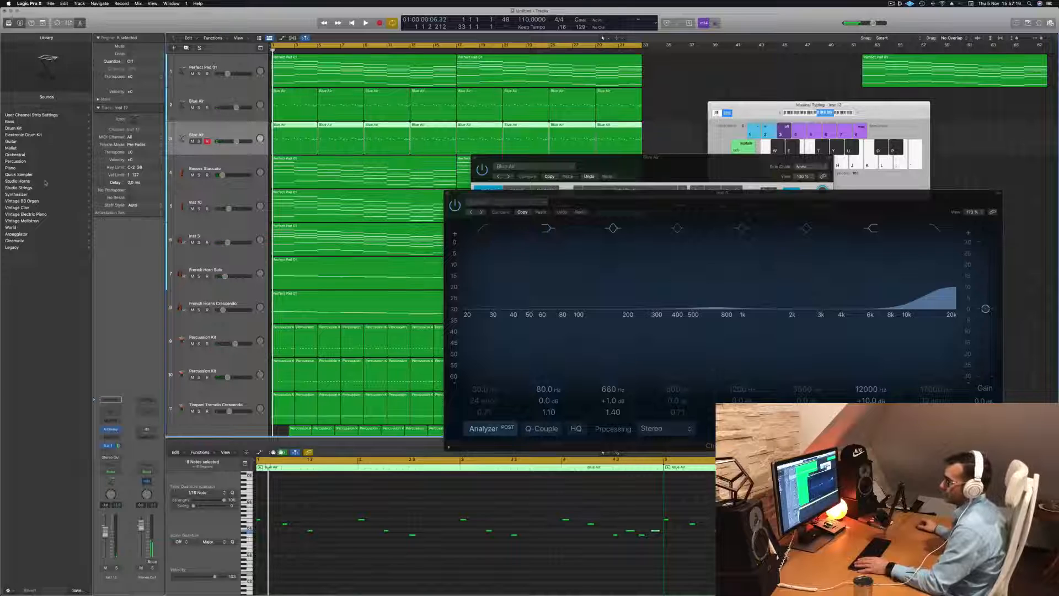
left_click(24, 155)
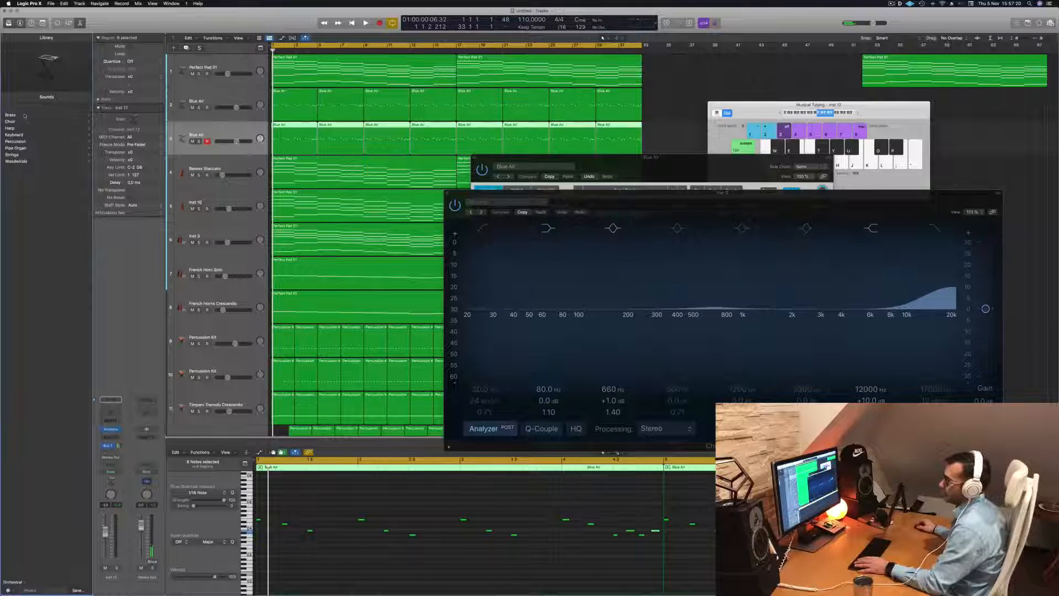
left_click(13, 155)
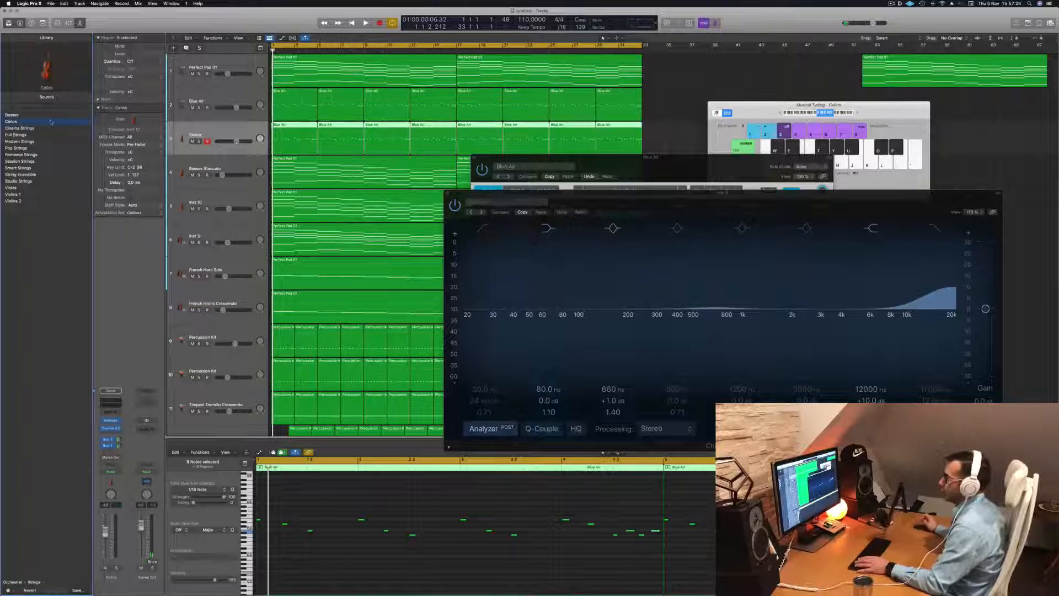
Play the Cellos track soloed, with the Blue Air track also soloed for comparison
key("space")
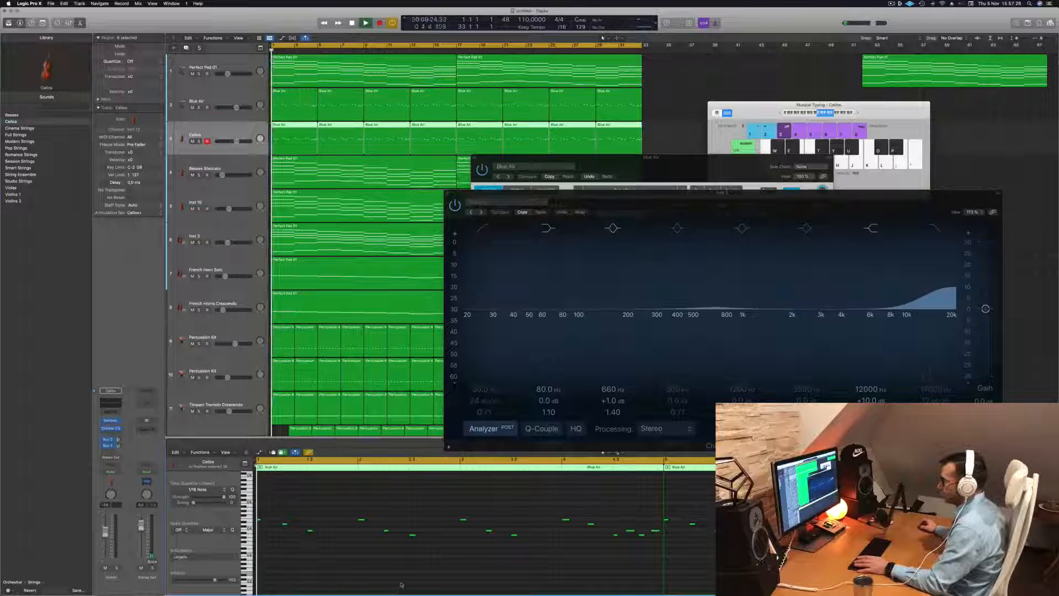
key("s")
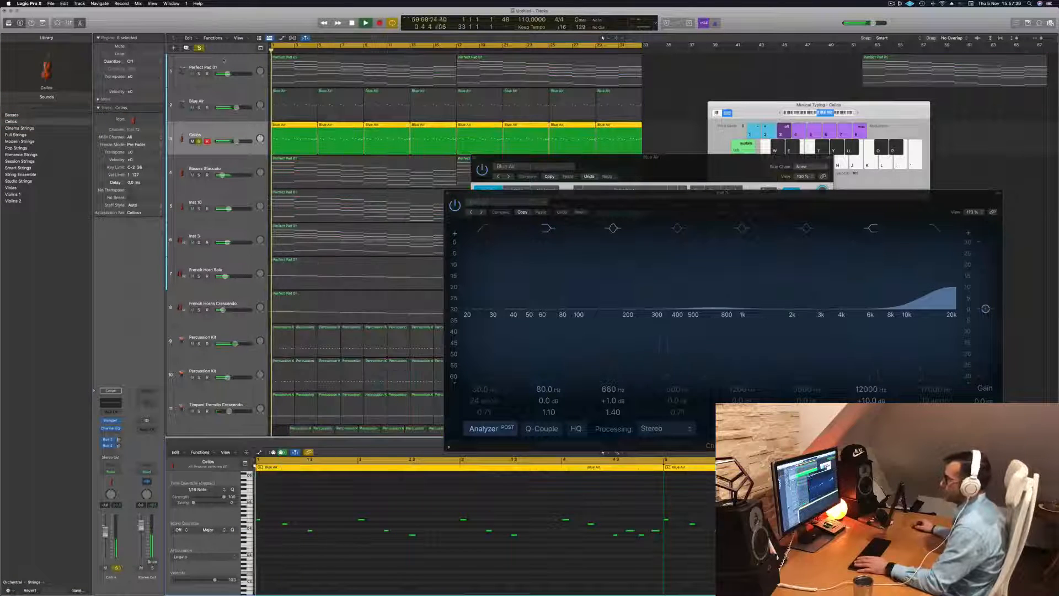
key("space")
key("space")
Transpose all notes of the Cellos melody regions down by octaves and audition them against the Blue Air track
left_click(463, 537)
key("super+a")
key("alt+shift+Down")
key("alt+shift+Down")
key("alt+shift+Down")
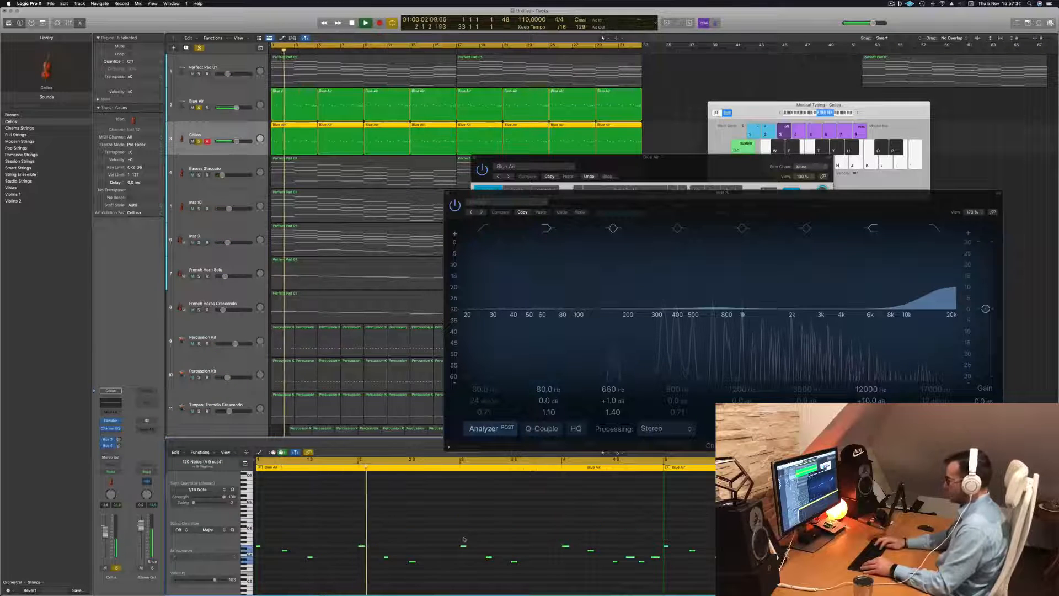
key("space")
key("space")
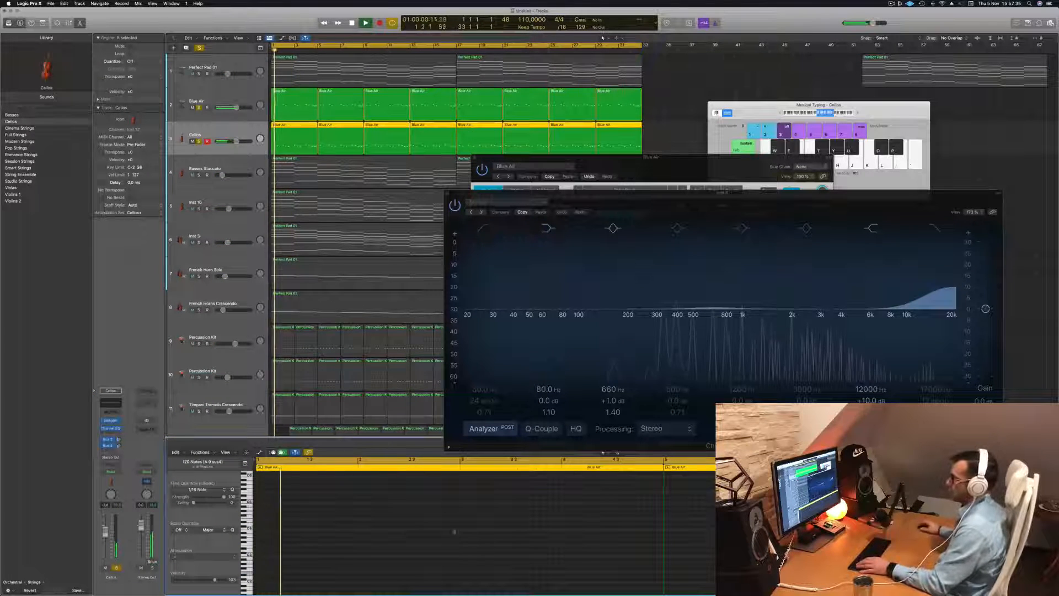
left_click_drag(684, 201, 701, 184)
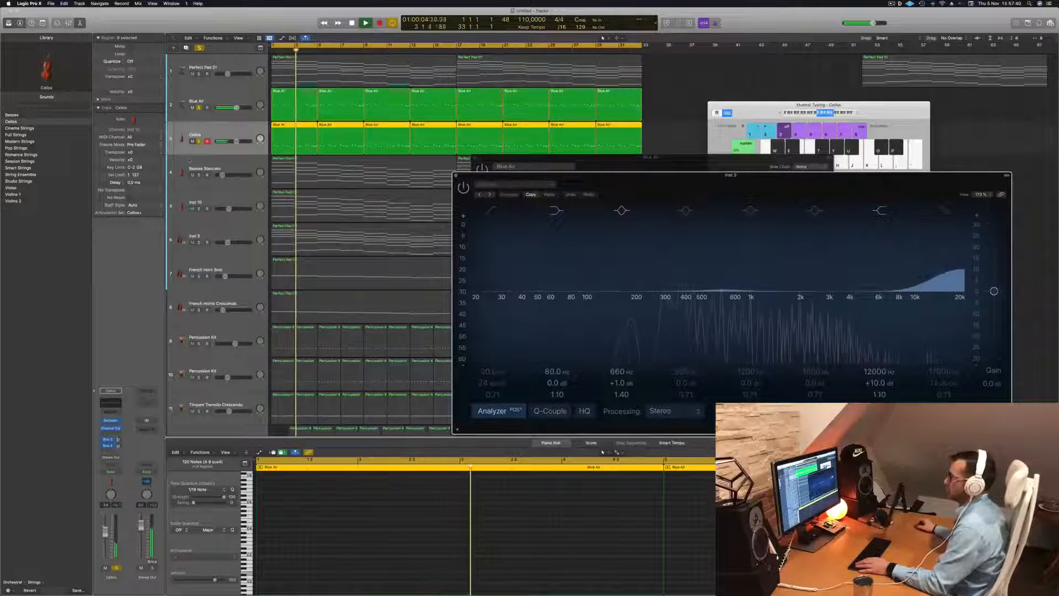
left_click(35, 280)
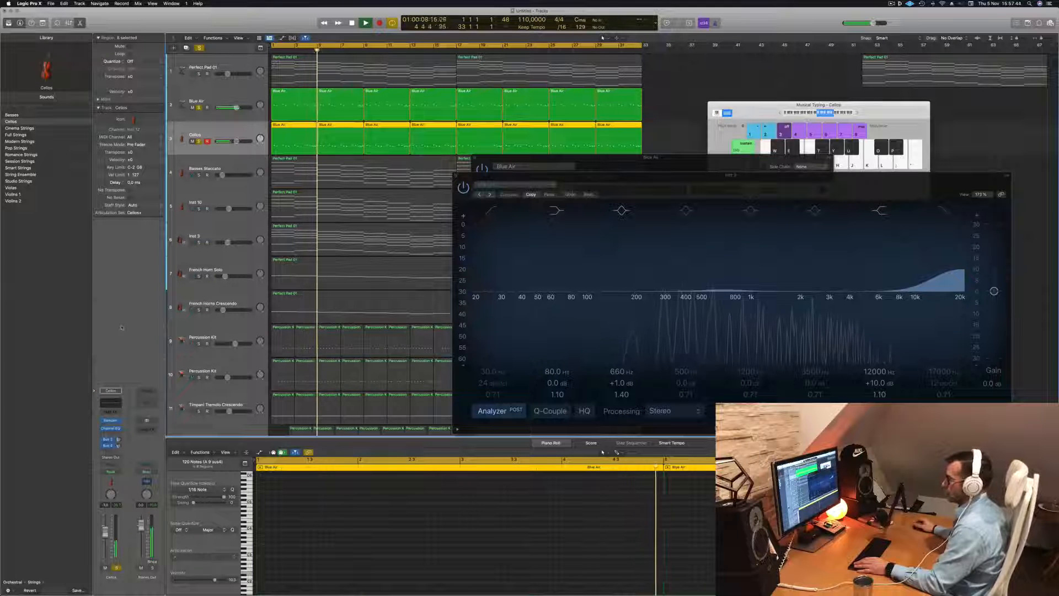
key("space")
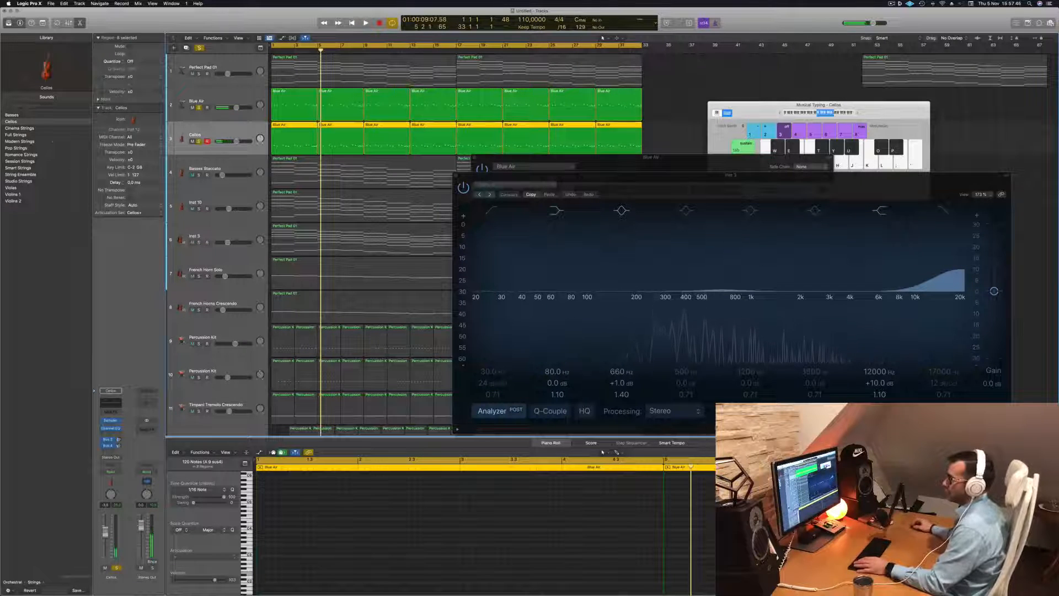
Replace the Cellos track's instrument plug-in with a stereo Studio Strings instrument
left_click(12, 582)
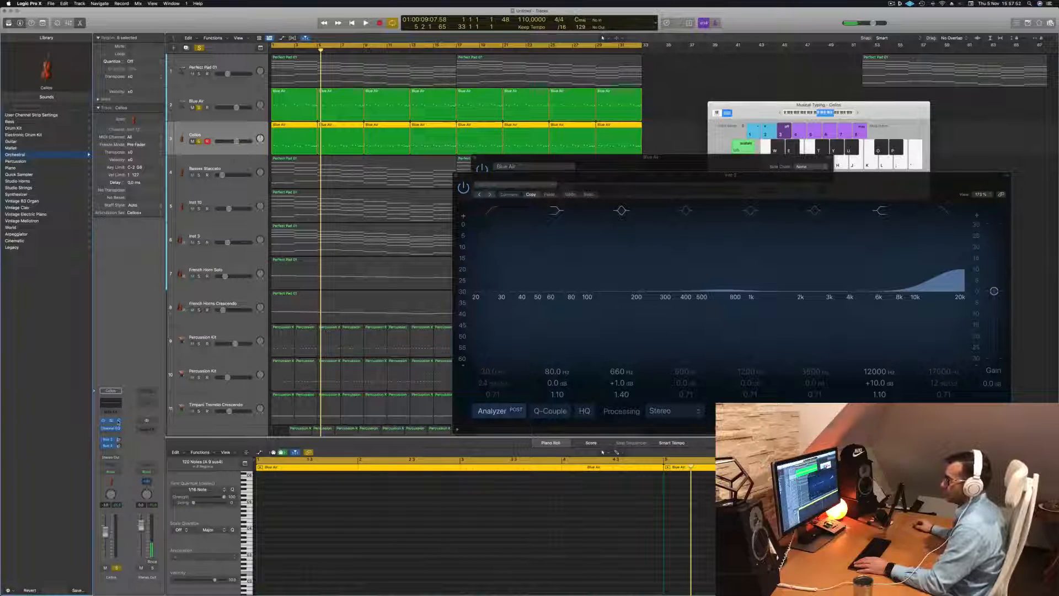
left_click(118, 421)
mouse_move(154, 540)
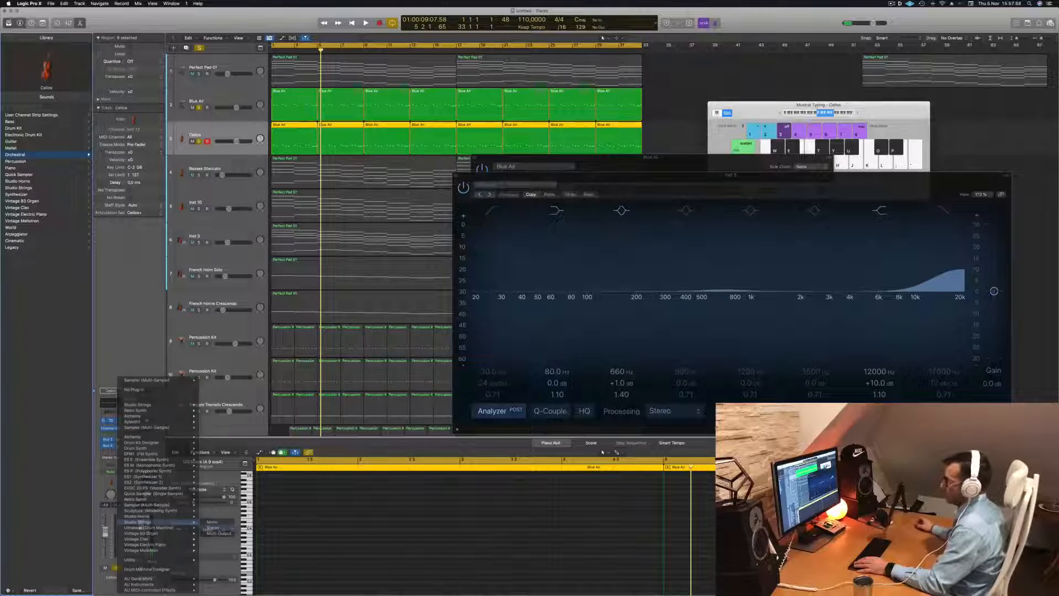
left_click(215, 528)
left_click(528, 125)
left_click(545, 115)
Load the Studio Cellos single-instrument preset in Studio Strings and look through its articulations
left_click(446, 104)
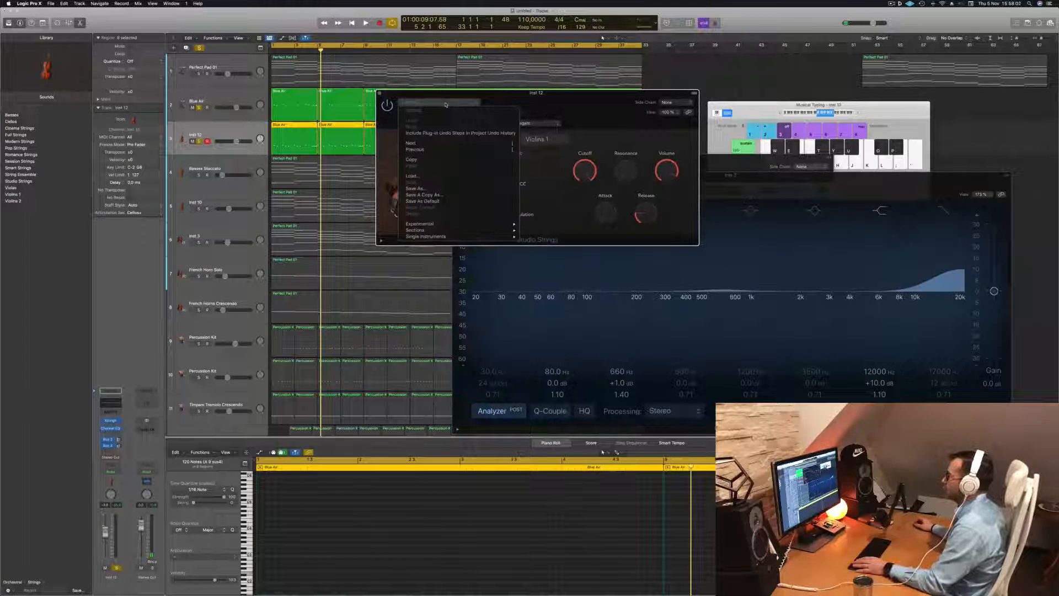
mouse_move(459, 226)
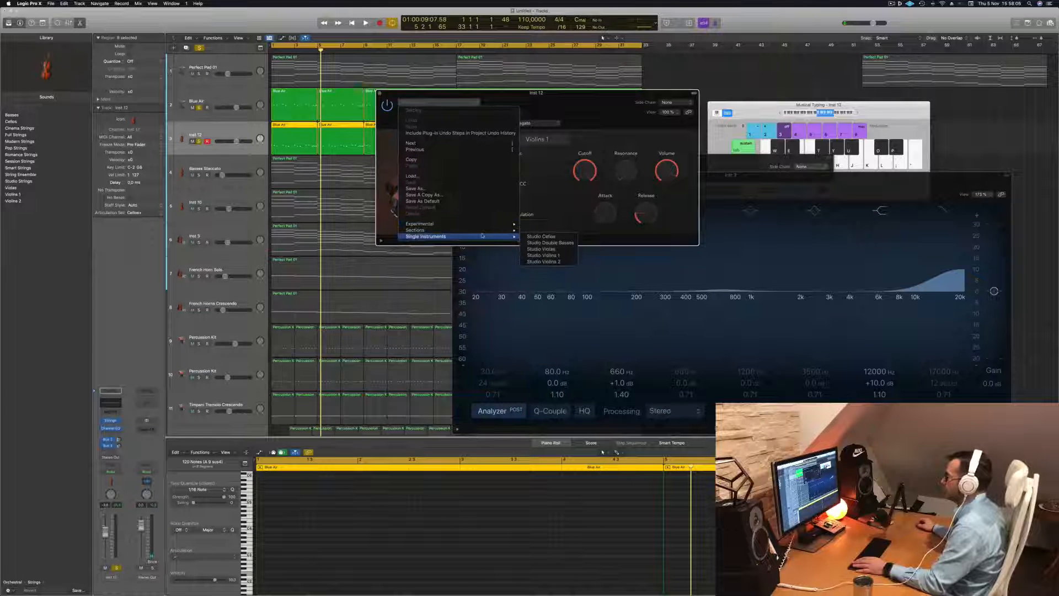
left_click(540, 236)
left_click(549, 123)
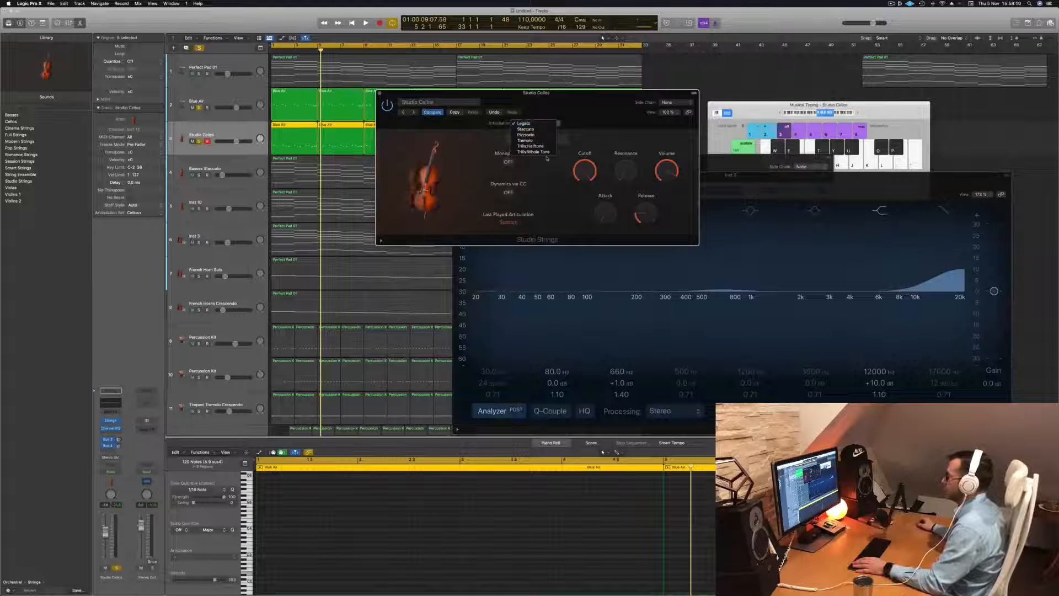
Load the Studio Double Basses single-instrument preset in Studio Strings and set its articulation to Pizzicato
left_click(468, 102)
mouse_move(489, 223)
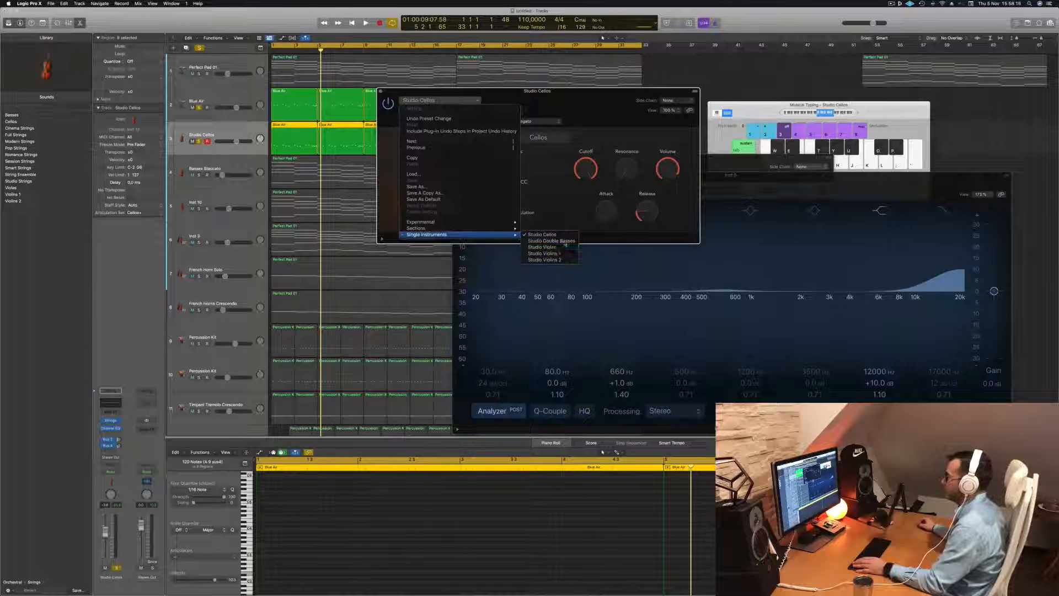
left_click(551, 241)
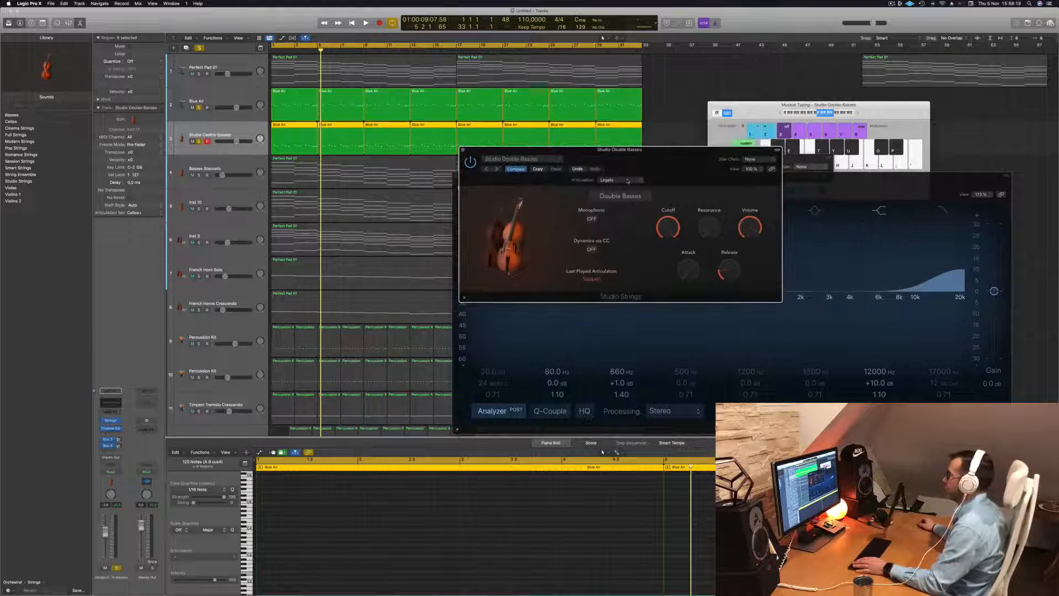
left_click(628, 181)
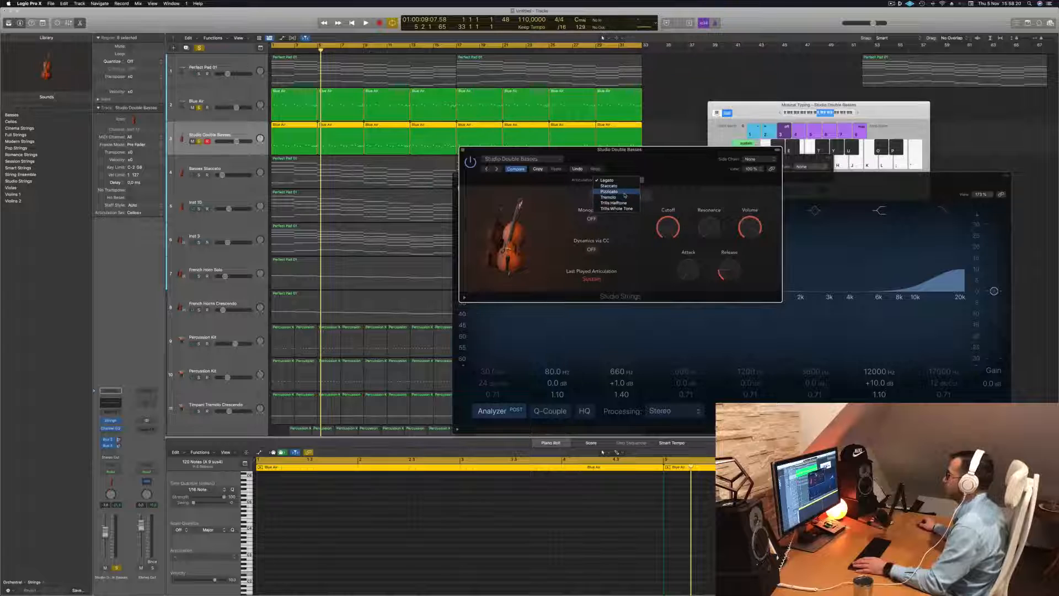
left_click(624, 191)
Audition the double basses with the soloed Blue Air melody, then clear all solos and play the full arrangement
key("space")
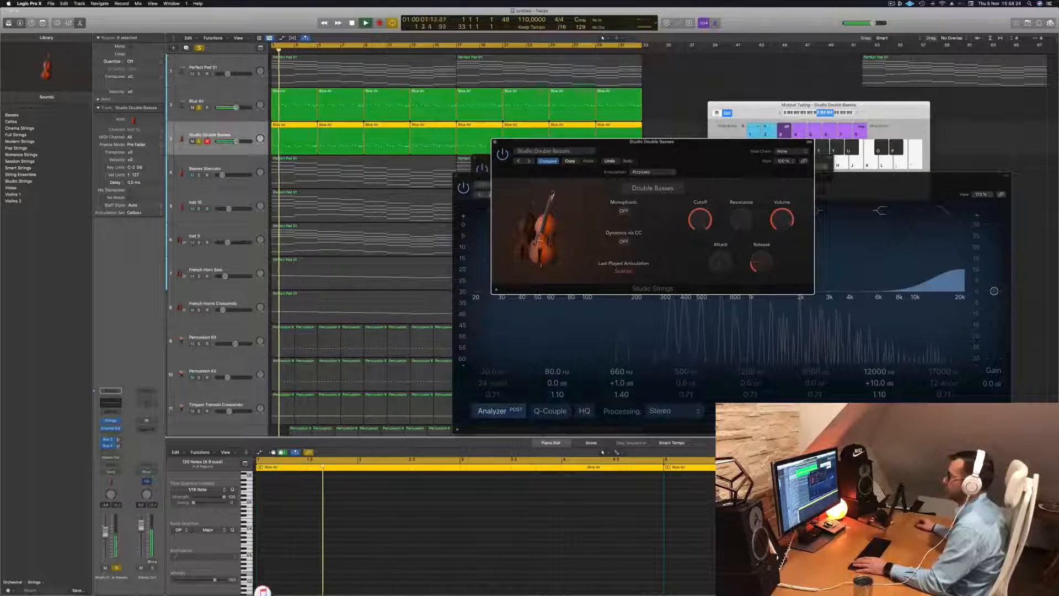
left_click_drag(693, 149, 673, 196)
key("space")
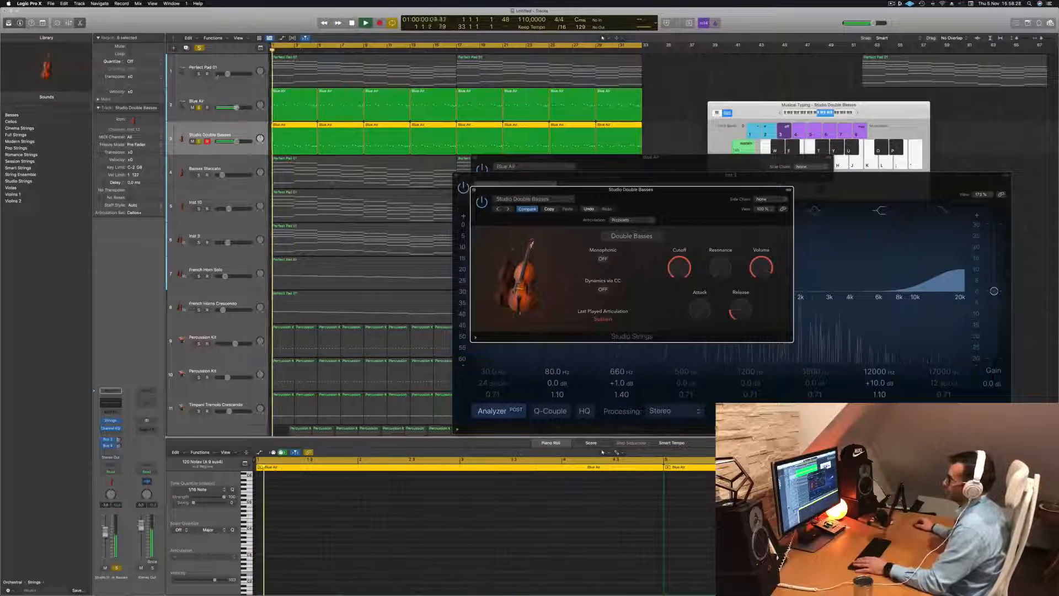
left_click(200, 49)
key("space")
left_click_drag(605, 188, 579, 156)
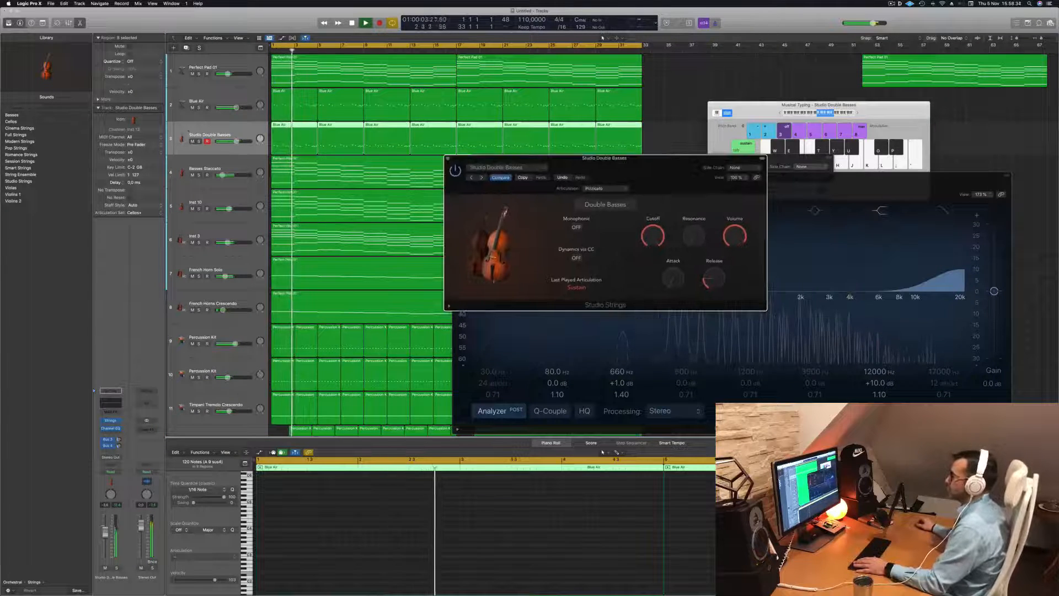
Compare the arrangement with and without the Studio Double Basses during playback, leaving that track muted
left_click(199, 142)
left_click(199, 142)
left_click(193, 142)
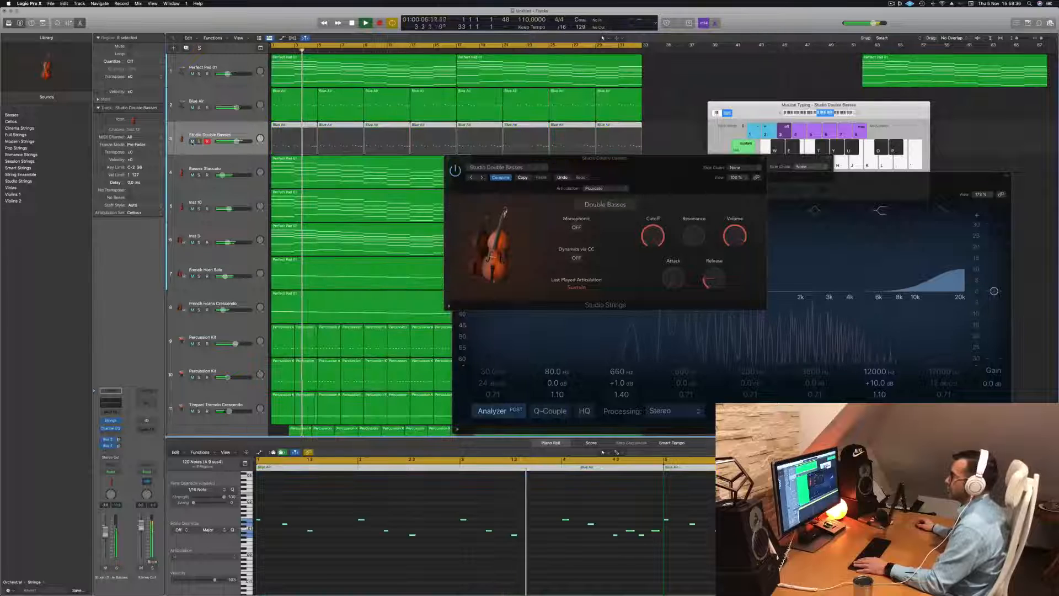
left_click(192, 142)
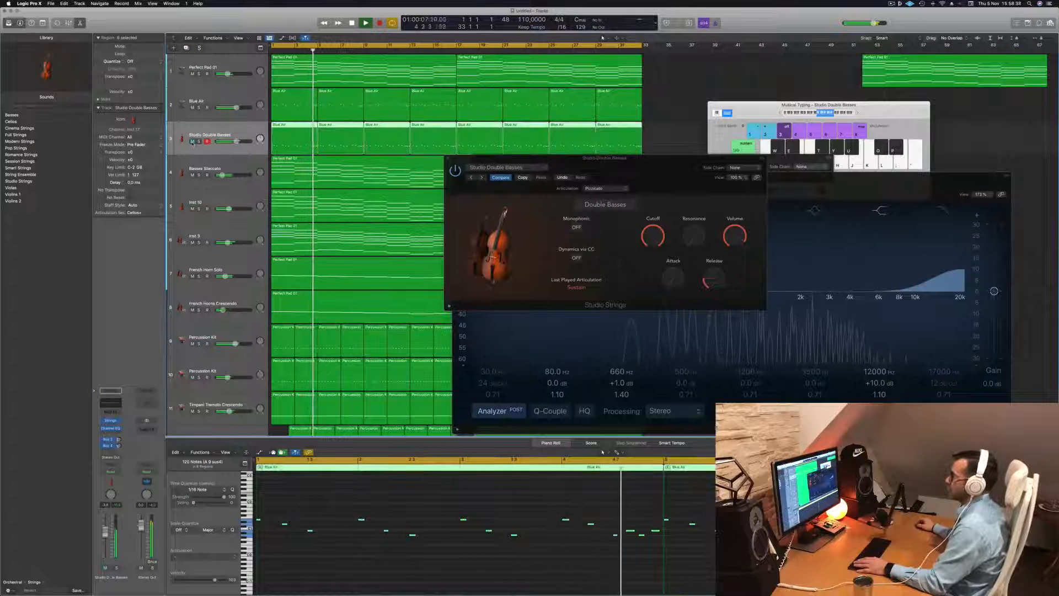
left_click(192, 141)
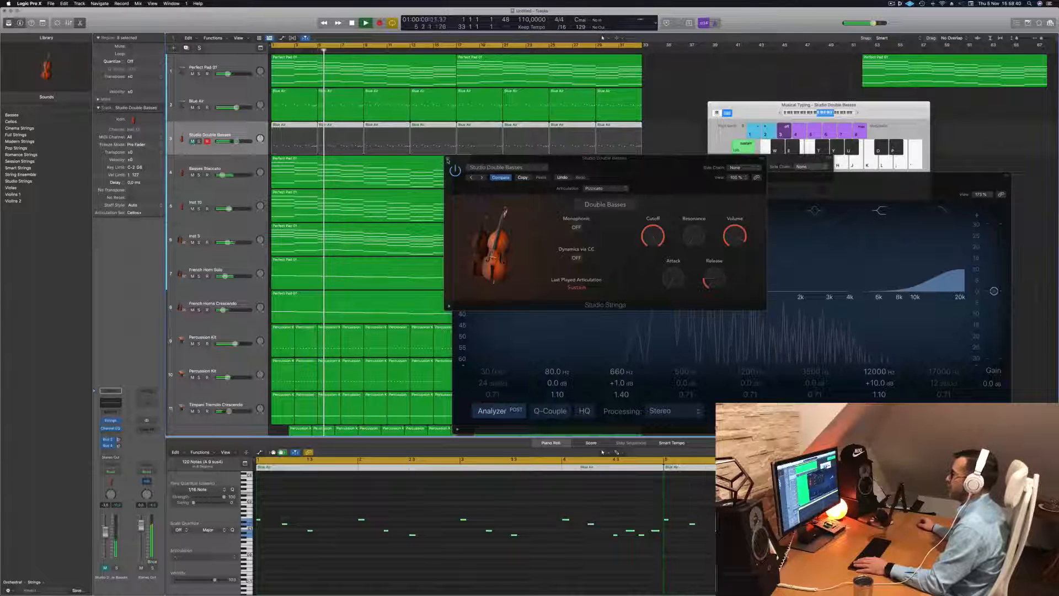
Close the open plug-in windows and replay the arrangement from the start without the double basses
key("Return")
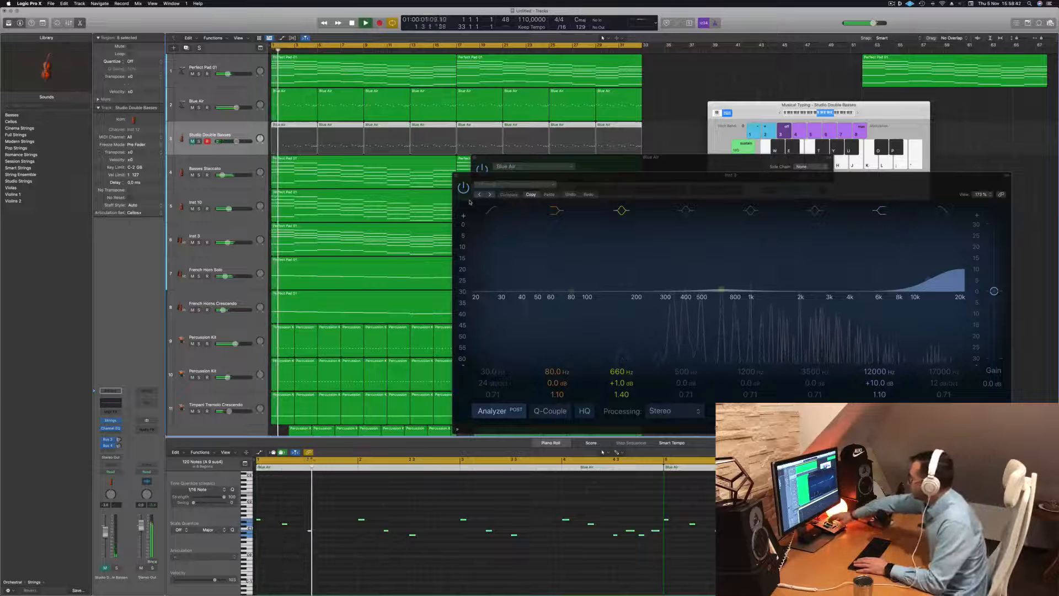
key("Return")
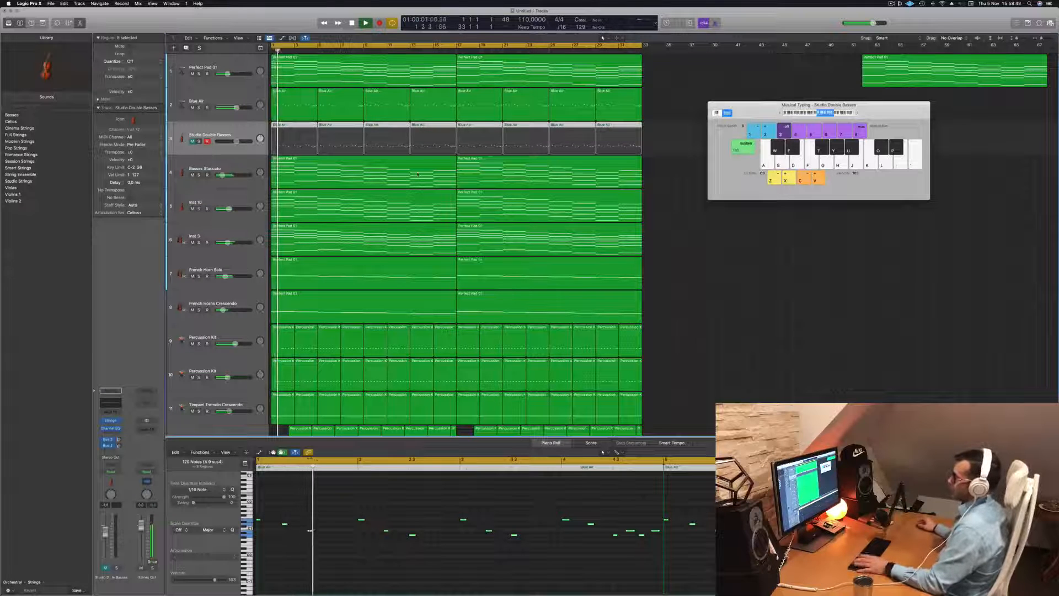
key("Return")
Listen to the Basses Staccato track soloed from the start, then switch the solo to Inst 10
left_click(212, 167)
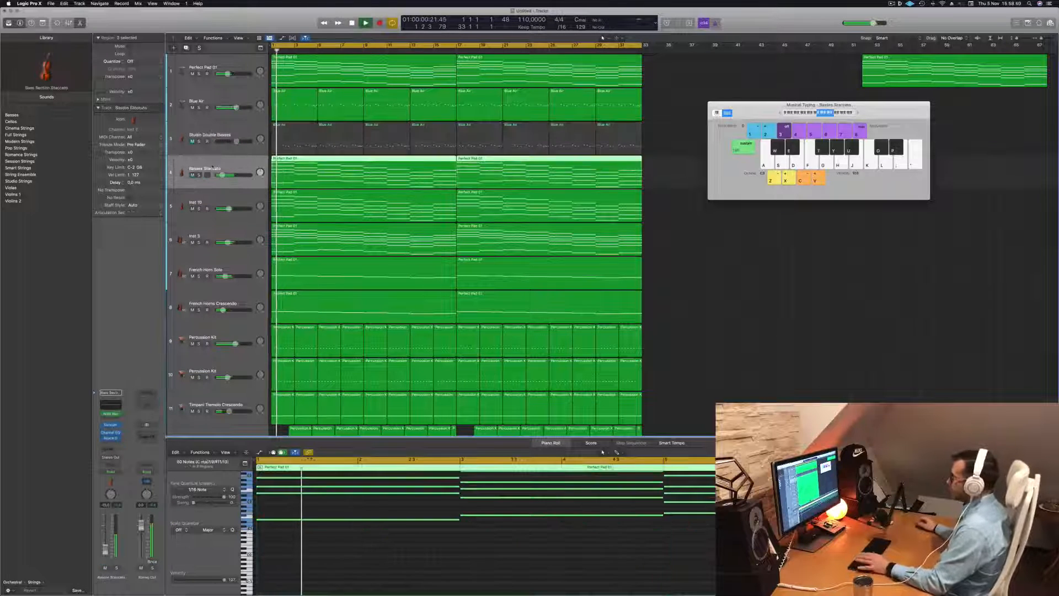
key("Return")
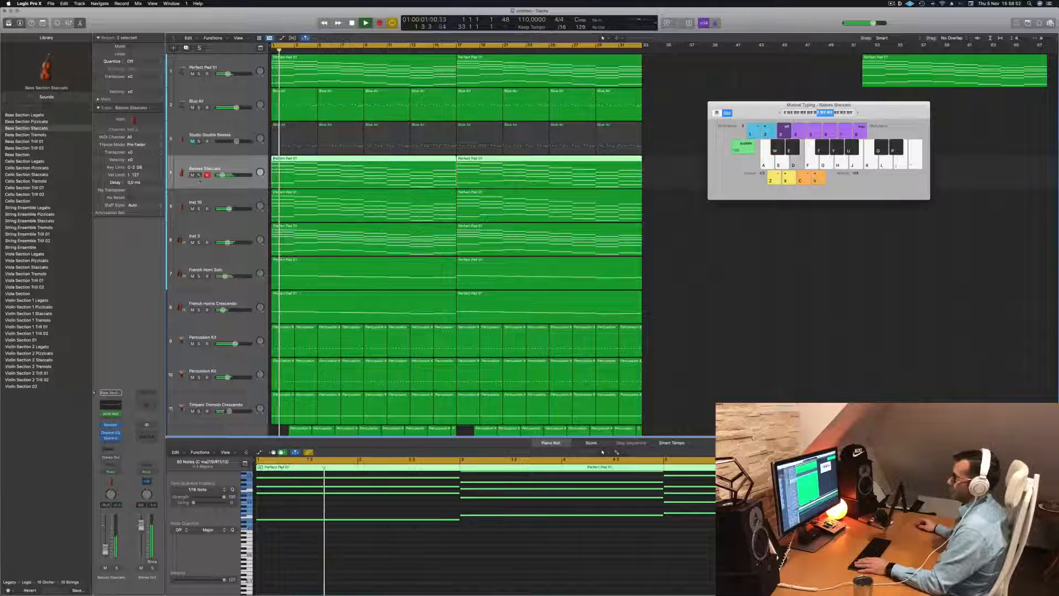
left_click(198, 175)
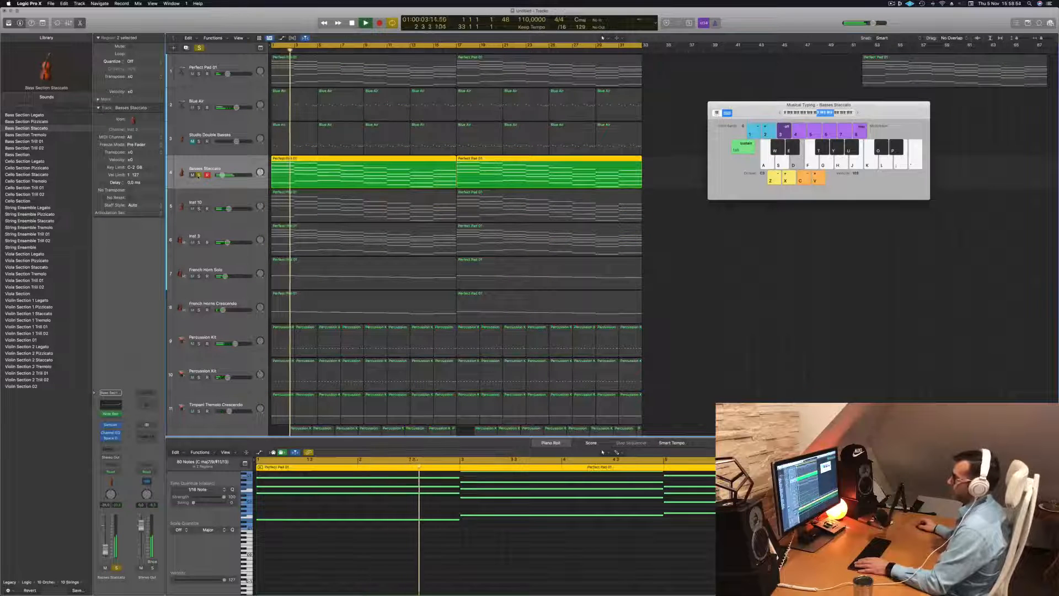
left_click(198, 175)
left_click(199, 208)
Solo Inst 3, French Horn Solo and French Horns Crescendo together during playback, removing Inst 10 from the solo
left_click(198, 242)
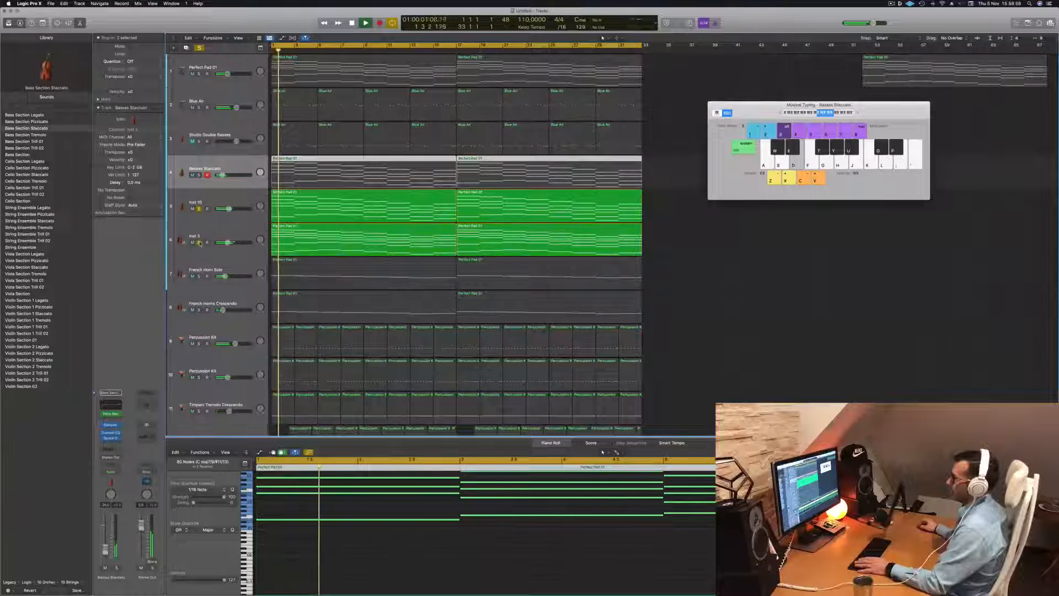
left_click(199, 208)
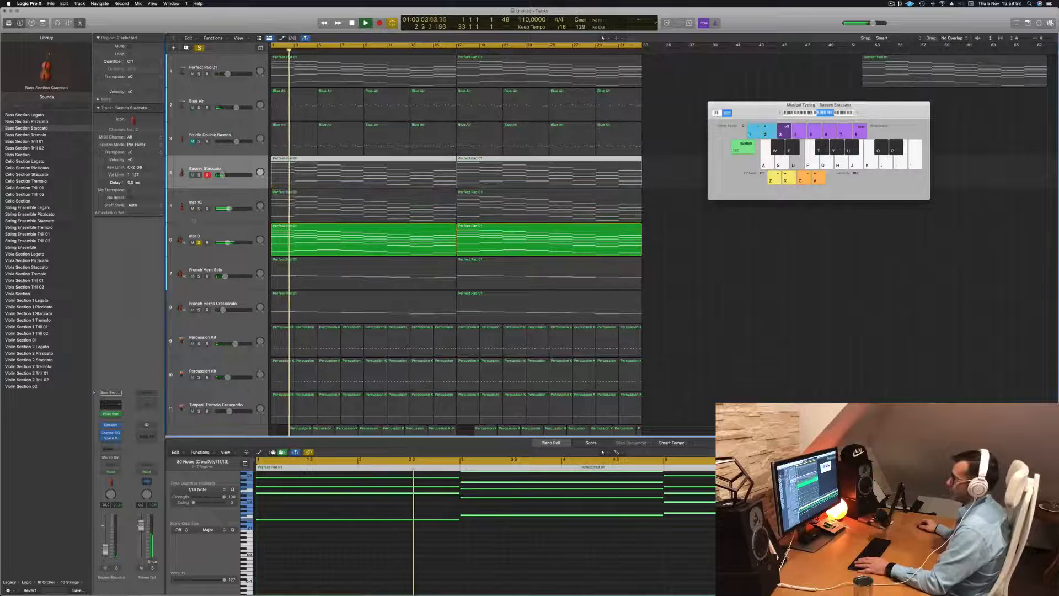
left_click(198, 276)
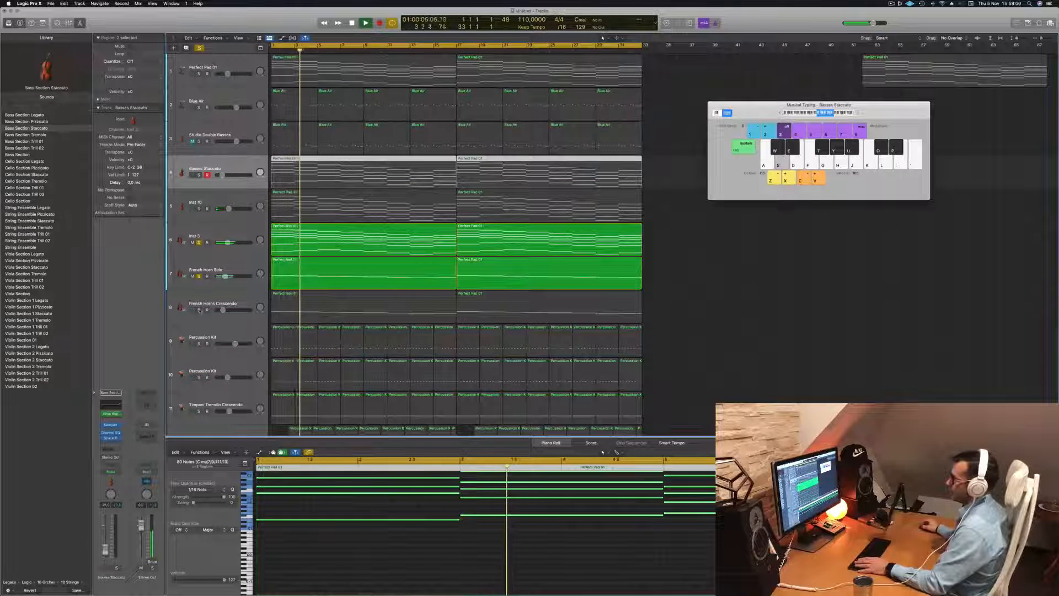
left_click(198, 309)
scroll(198, 310, "down", 1)
scroll(225, 209, "down", 2)
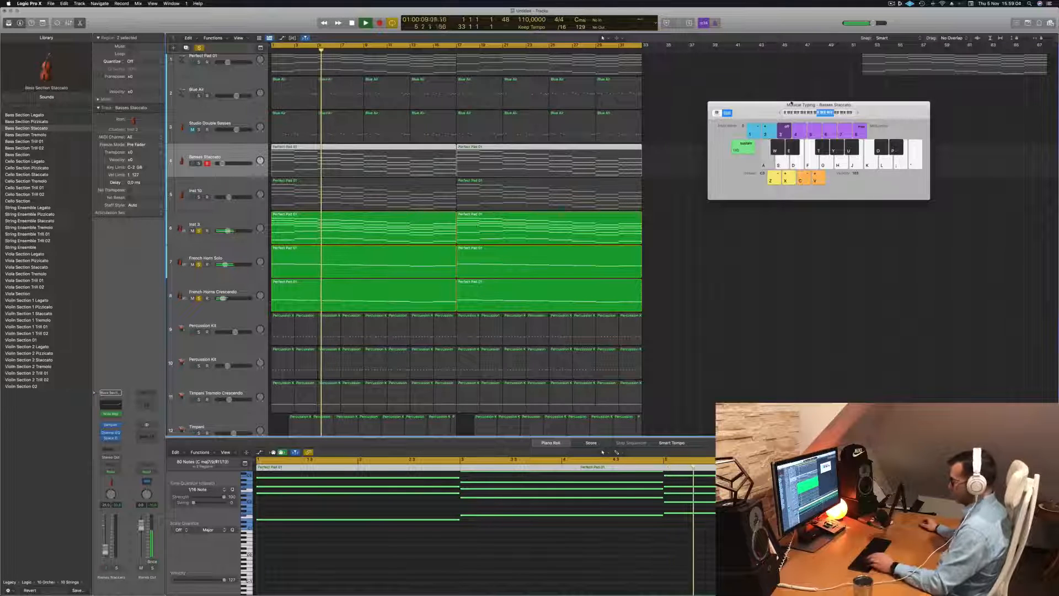
Close the Musical Typing window, show the mixer and restart playback of the soloed tracks from bar 1
key("super+k")
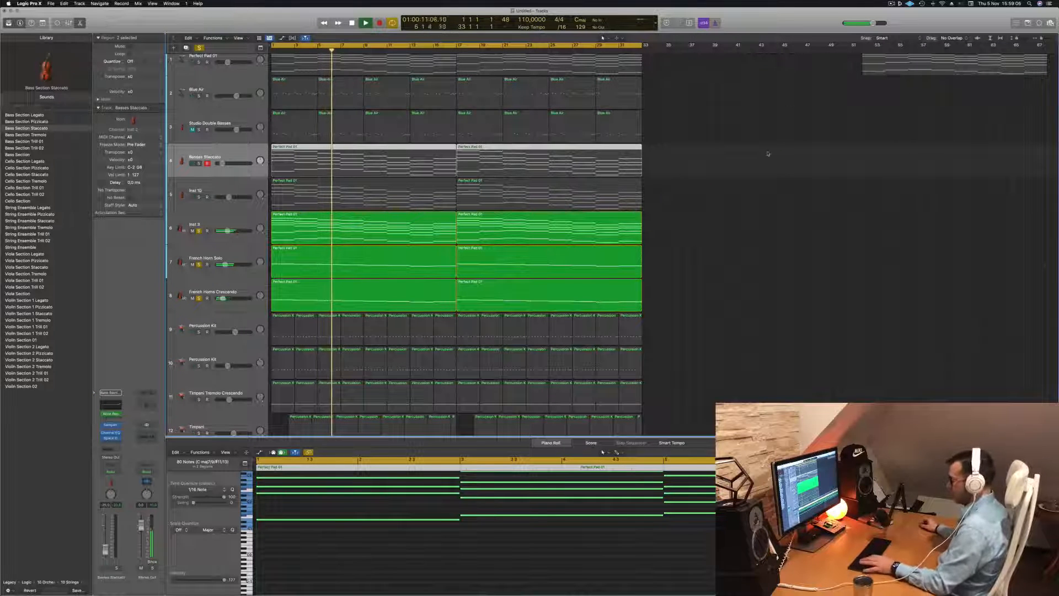
key("x")
key("Return")
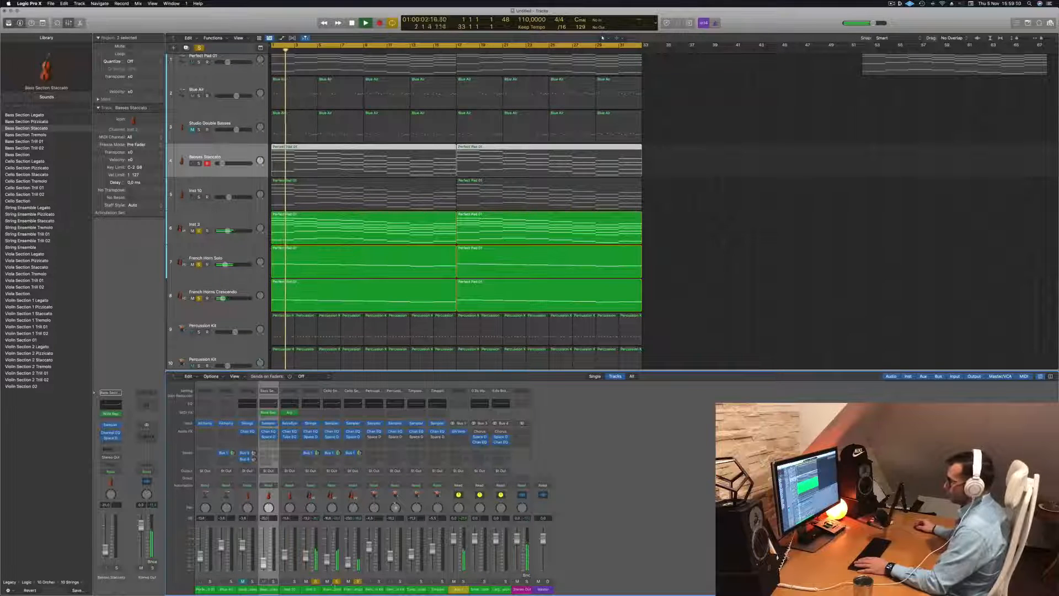
Route the outputs of the Inst 3, French Horn Solo and French Horns Crescendo channels to Bus 6, and turn off the track solos
left_click_drag(314, 590, 353, 592)
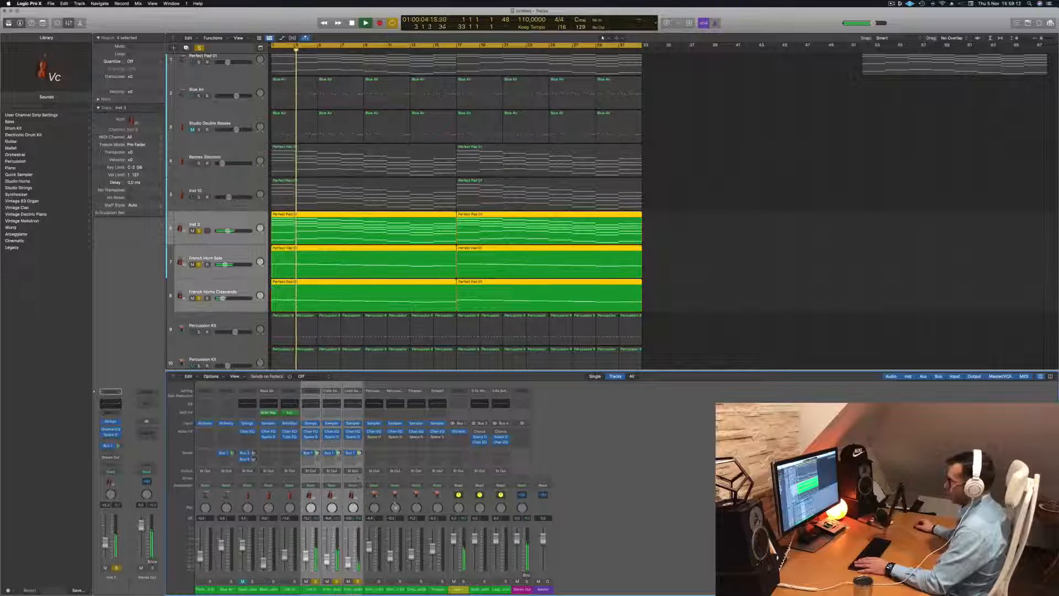
left_click(358, 473)
mouse_move(358, 495)
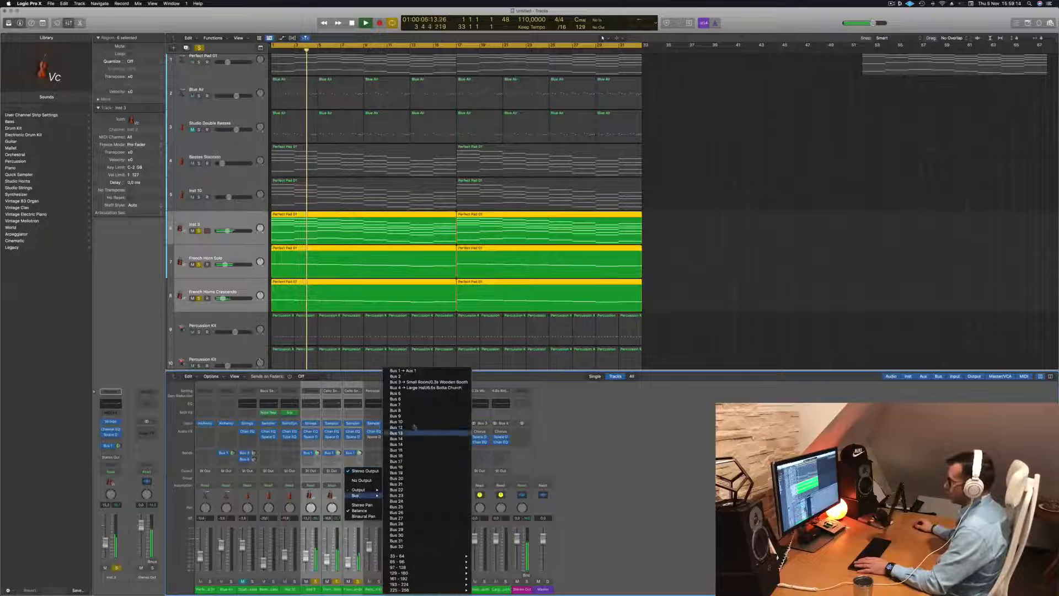
left_click(421, 400)
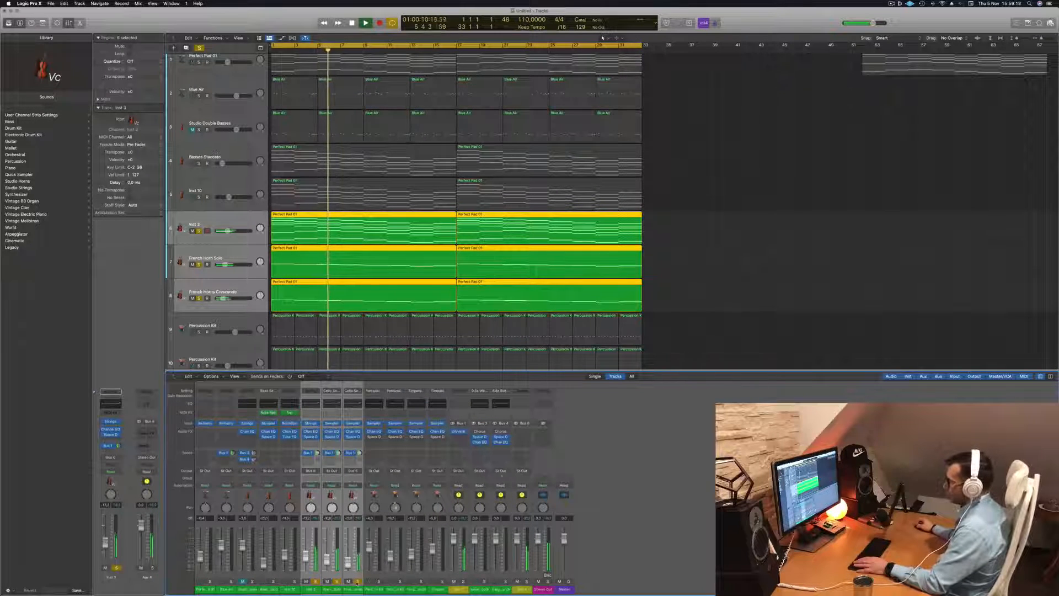
key("super+a")
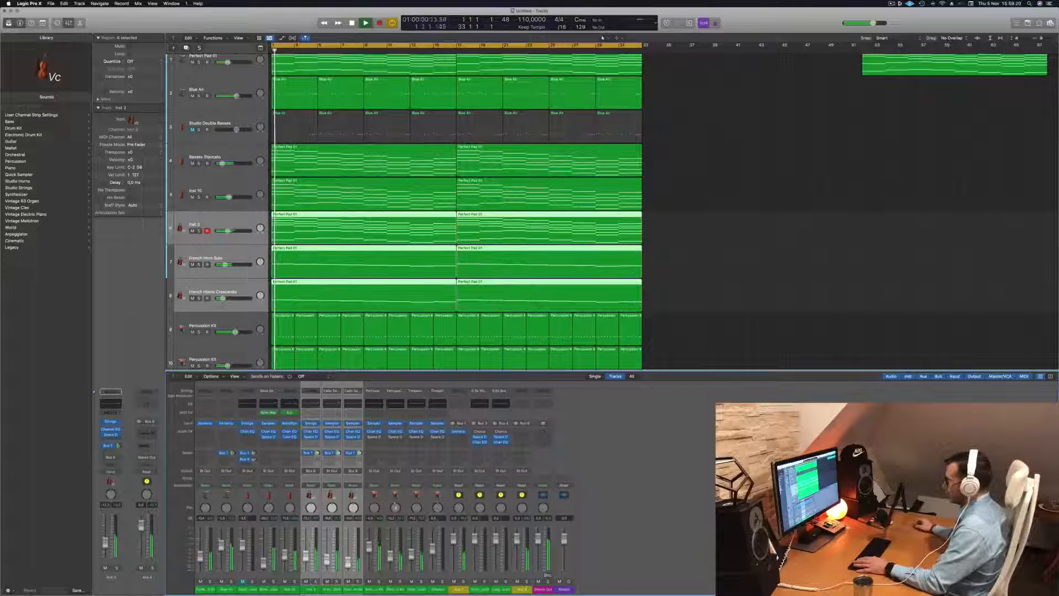
Solo the Bus 6 aux channel, add a Channel EQ to it, and set a high-cut filter at 930 Hz with 48 dB/Oct
left_click(527, 581)
key("Return")
left_click(520, 404)
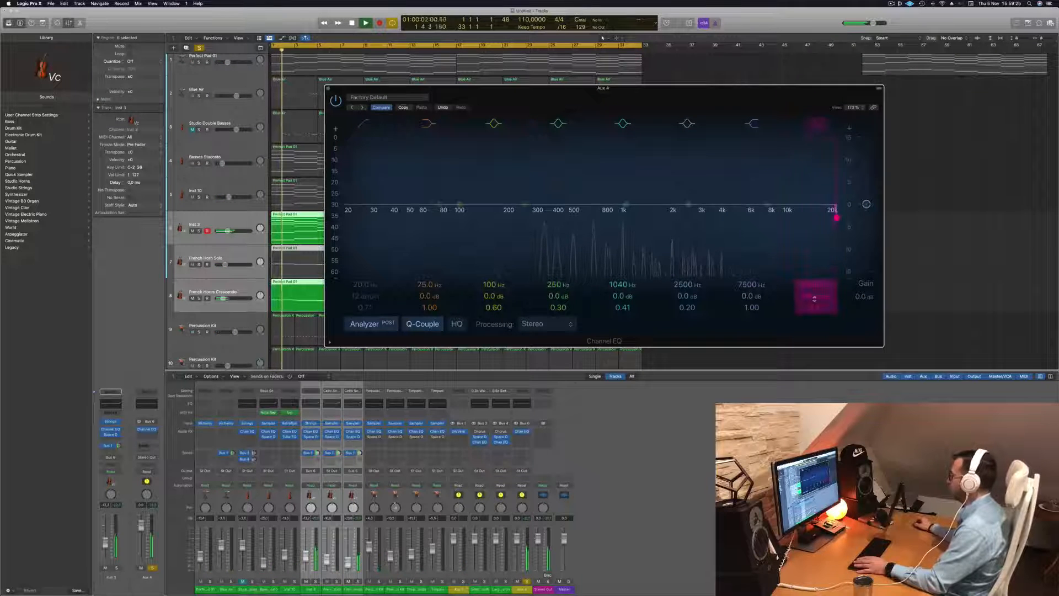
left_click_drag(818, 282, 818, 308)
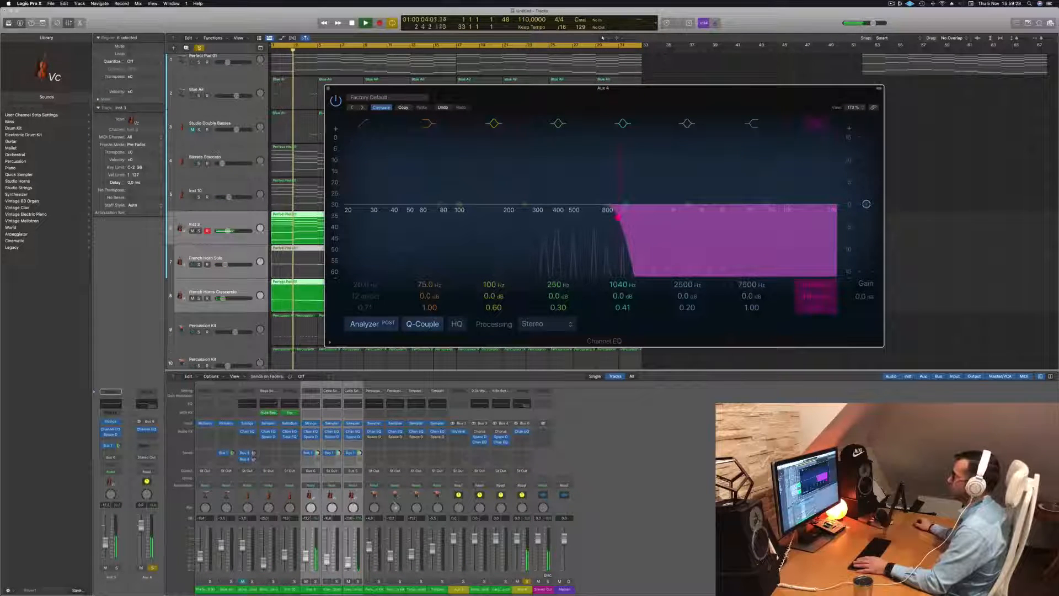
left_click_drag(551, 88, 754, 107)
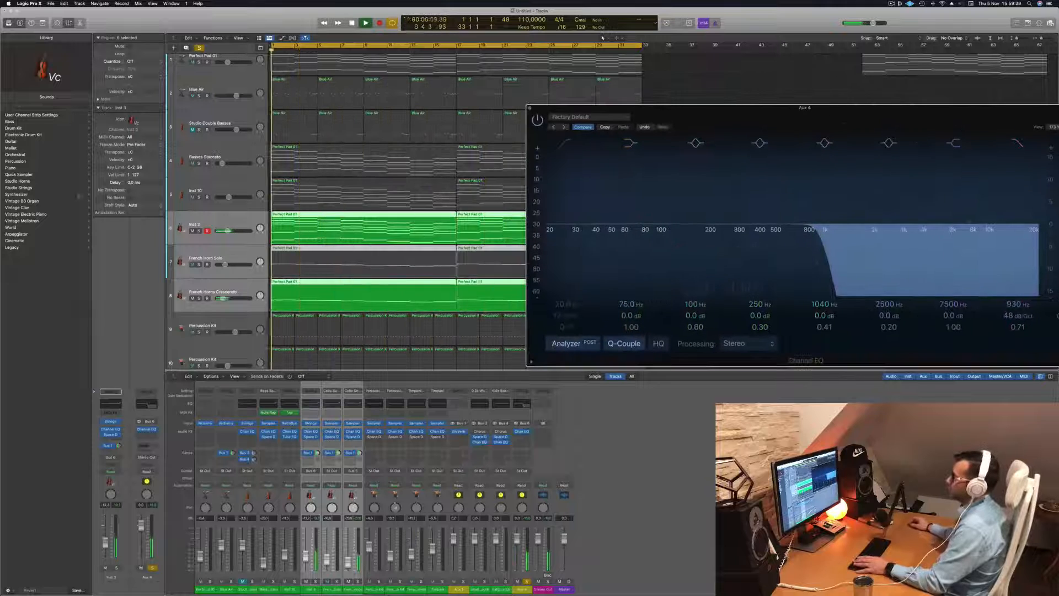
Turn off solo, play the full arrangement, and raise the aux EQ's high-cut frequency to 985 Hz
left_click(199, 49)
key("space")
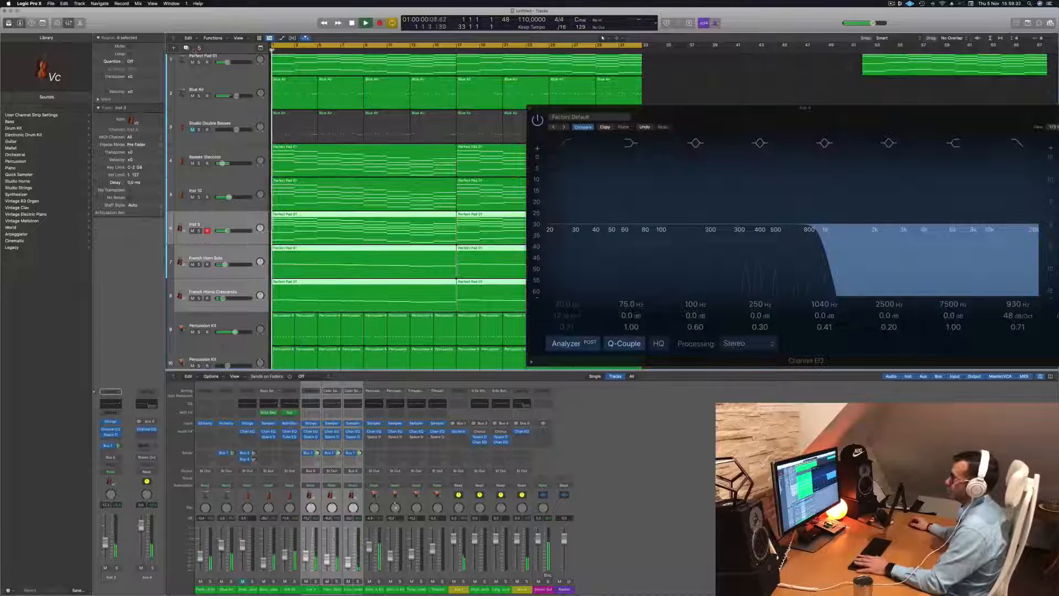
left_click_drag(711, 112, 356, 181)
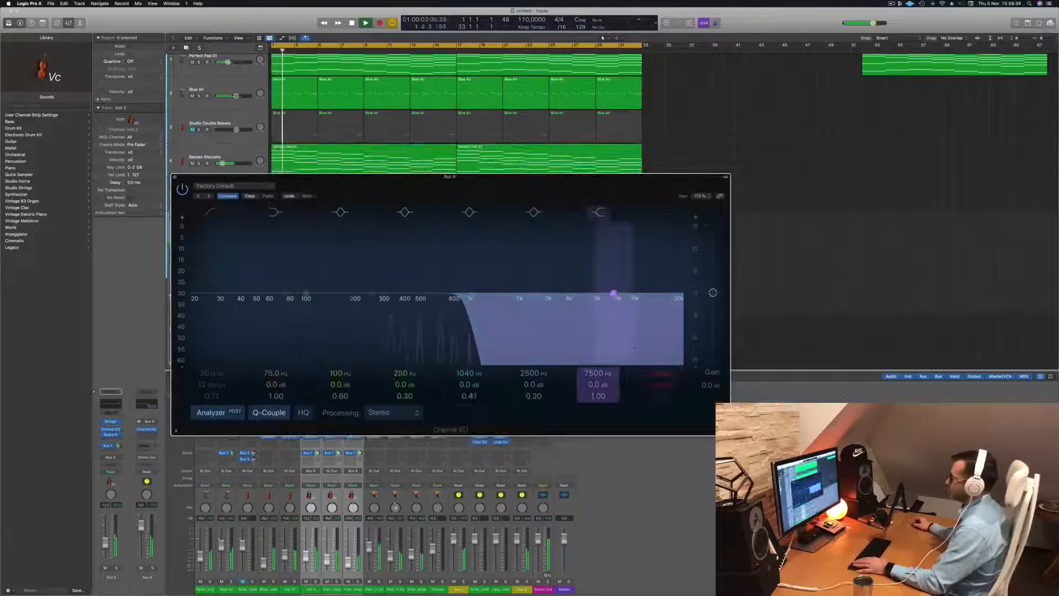
mouse_move(662, 374)
left_mouse_down()
mouse_move(662, 347)
mouse_move(663, 368)
left_mouse_up()
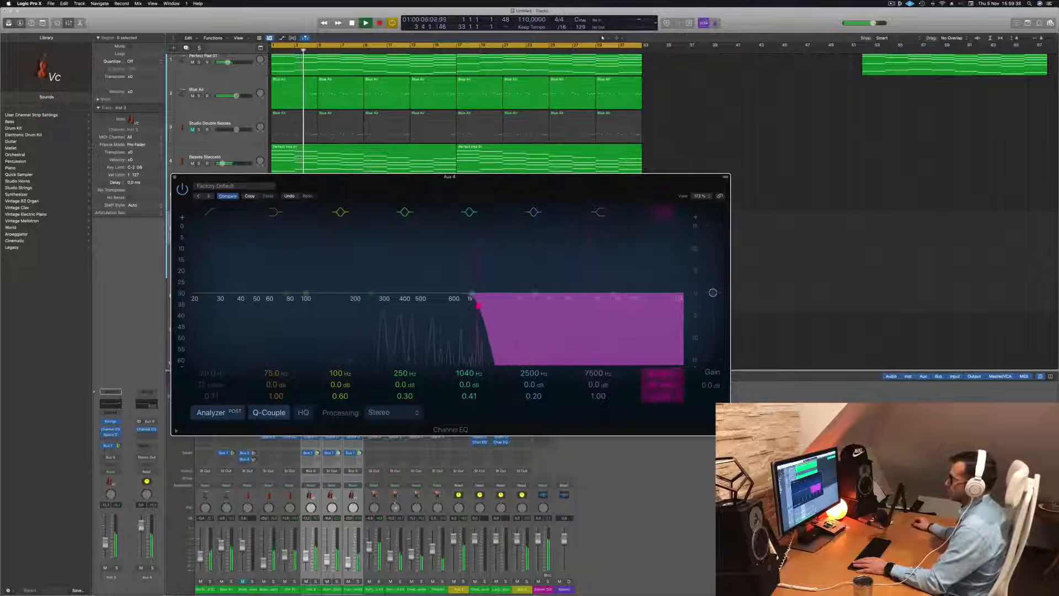
Select the Blue Air track, add a Channel EQ to it, and arrange its window alongside the aux EQ
key("Return")
left_click(237, 84)
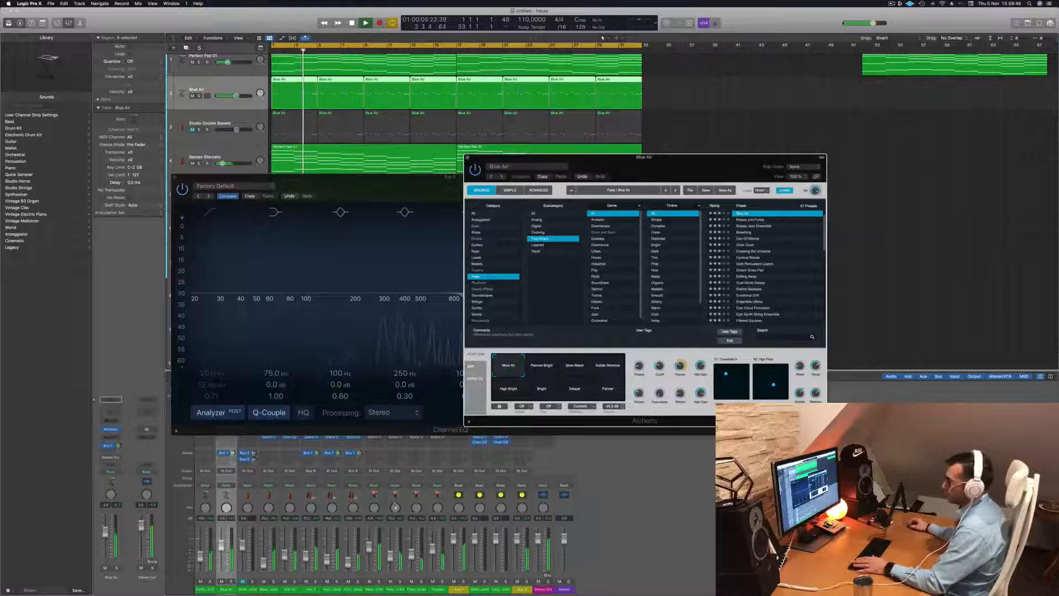
left_click(109, 412)
left_click_drag(639, 97, 735, 116)
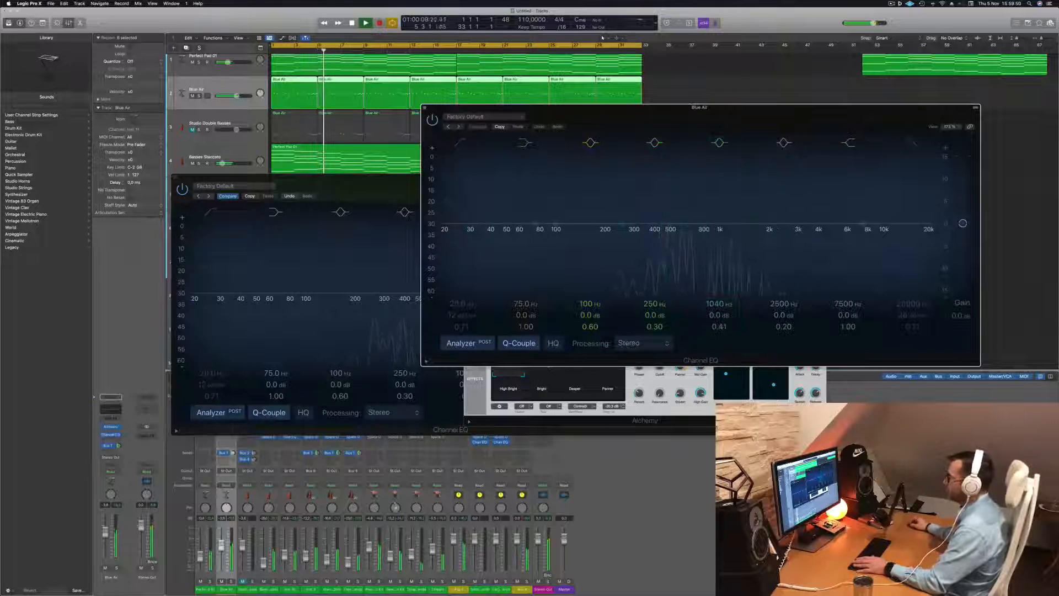
left_click_drag(347, 188, 246, 257)
left_click_drag(757, 119, 830, 104)
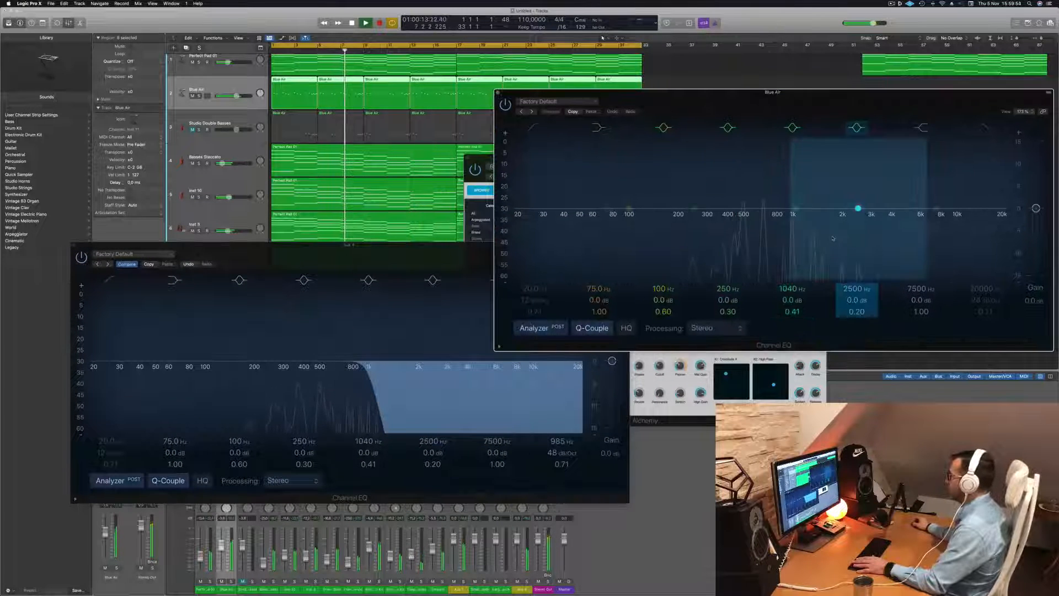
Enable a low-cut filter in the Blue Air EQ at 386 Hz, 12 dB/Oct, with a Q of 0.79
left_click(534, 128)
left_click_drag(529, 197, 750, 170)
left_click_drag(741, 223, 727, 221)
Sweep the aux EQ's high-cut down and up during playback, set it to 880 Hz with a Q of 0.60, and close that EQ
left_click_drag(372, 379, 276, 380)
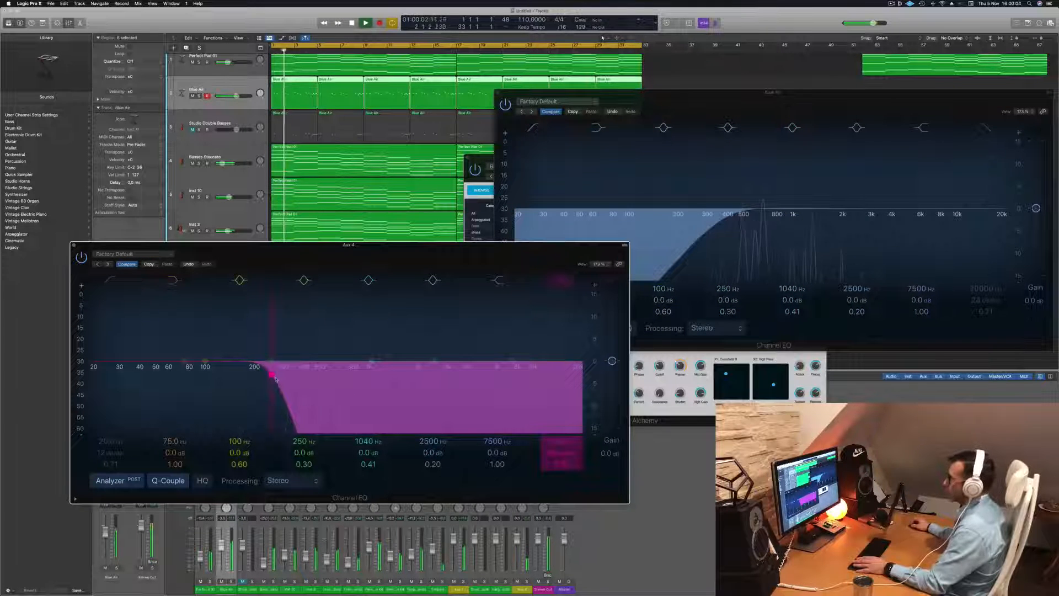
left_click_drag(282, 379, 544, 379)
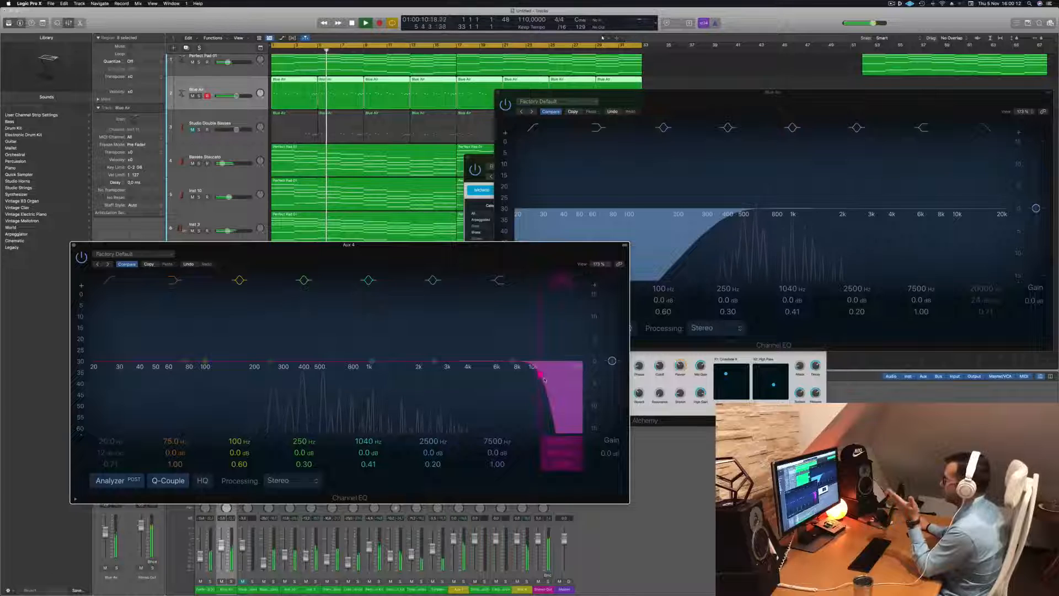
left_click_drag(512, 380, 364, 379)
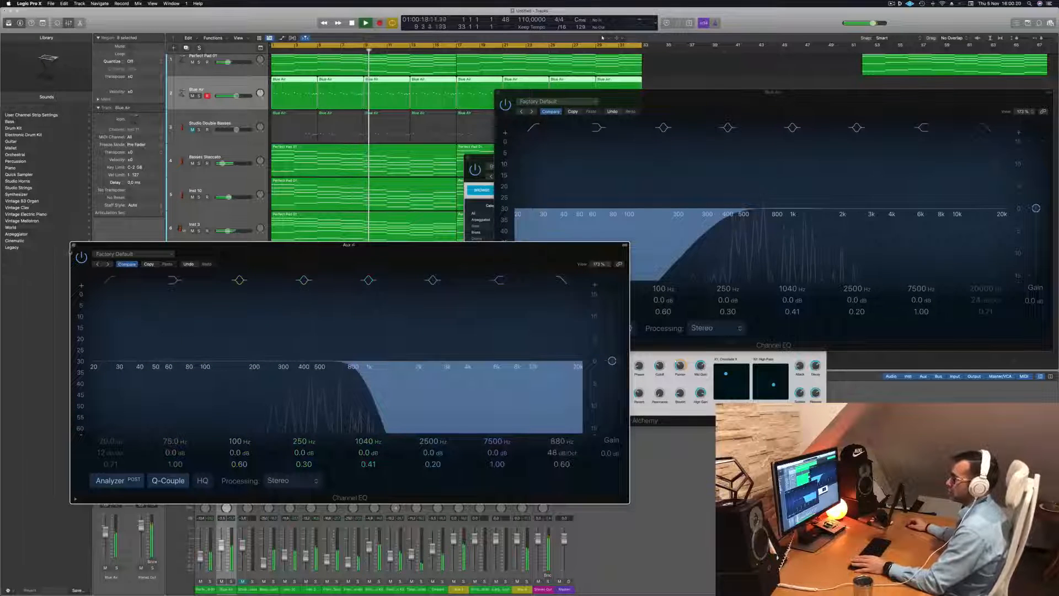
left_click(74, 246)
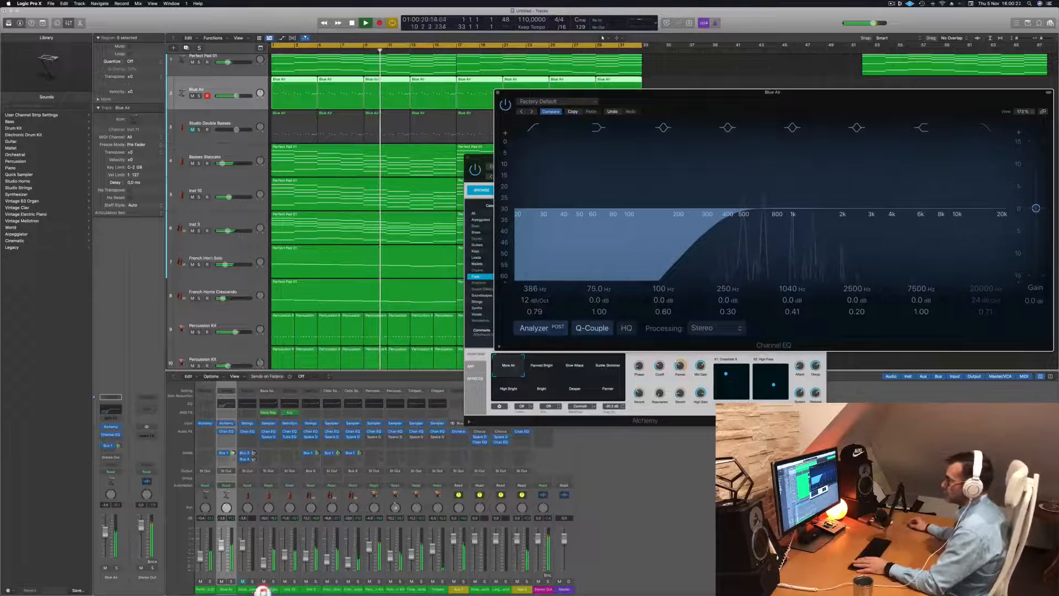
Listen to French Horn Solo and French Horns Crescendo soloed together during playback
left_click(199, 265)
left_click(199, 264)
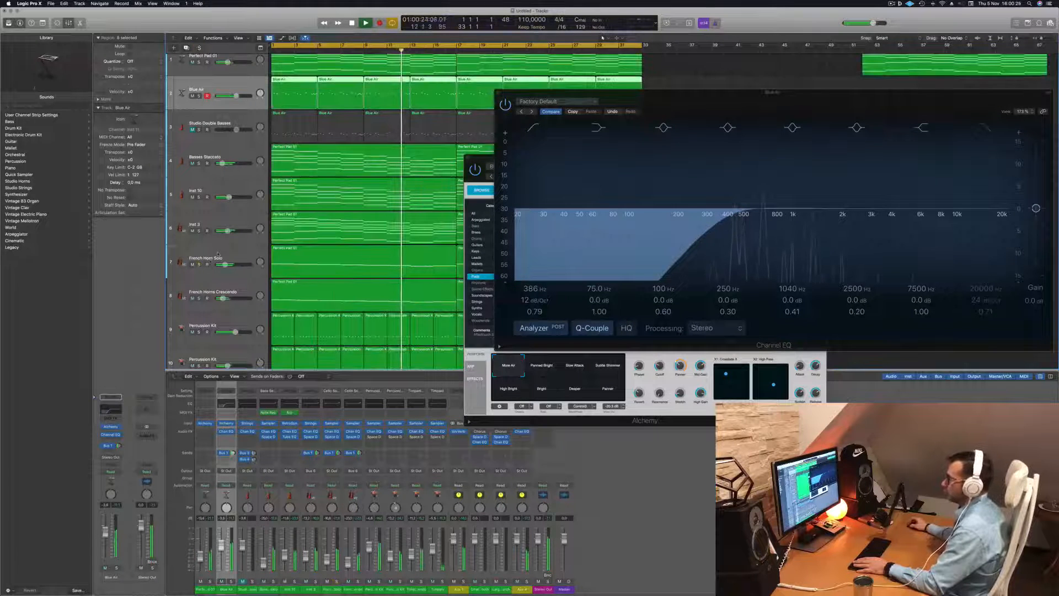
left_click(218, 254)
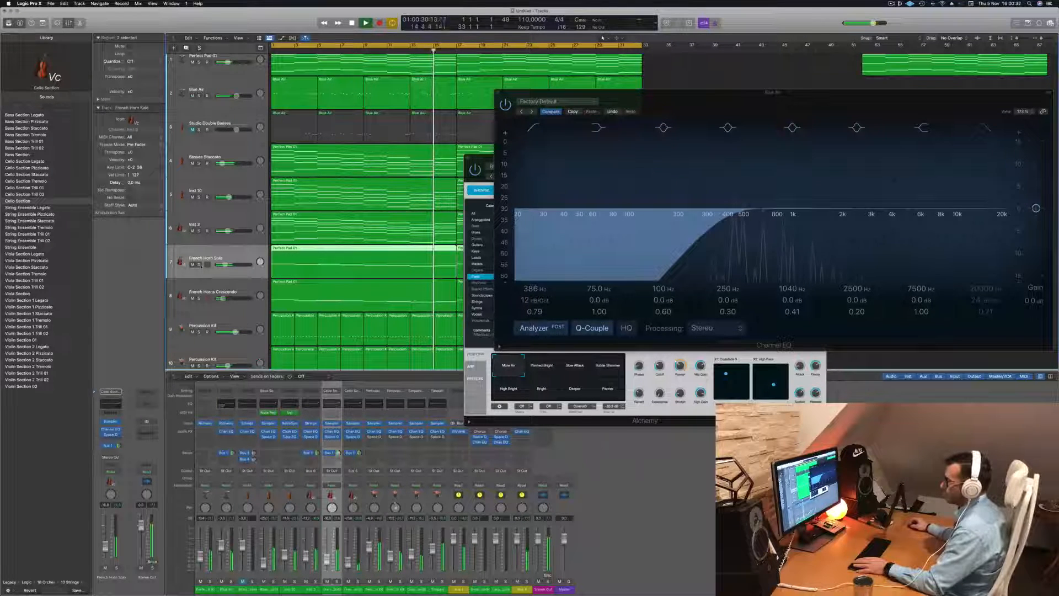
key("s")
left_click(199, 298)
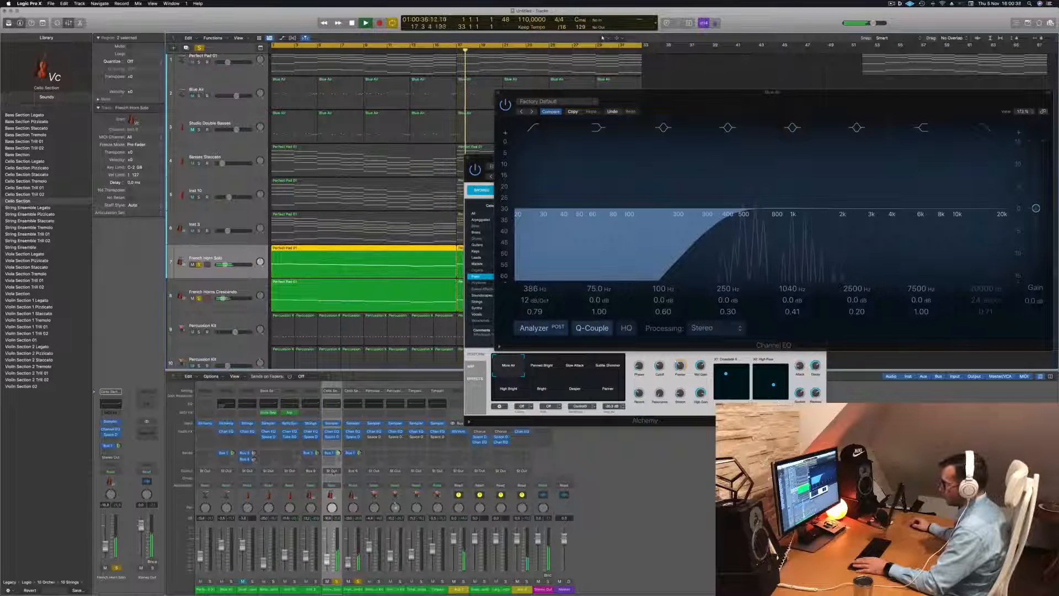
Route the French Horn Solo output to Bus 6, return playback to bar 1 and clear all solos
left_click(332, 471)
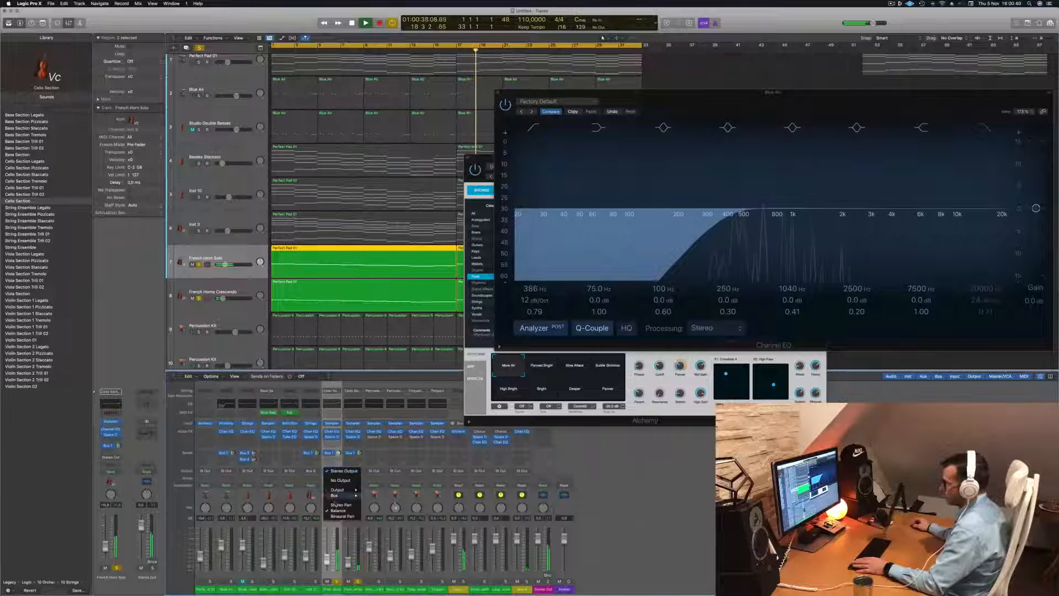
mouse_move(339, 496)
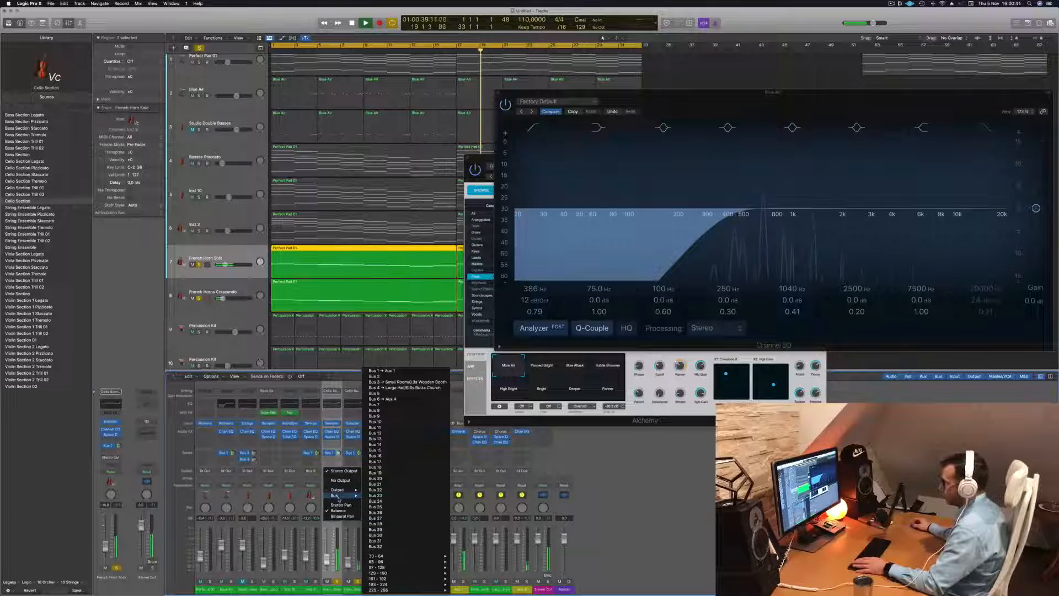
left_click(382, 398)
key("Return")
left_click(199, 47)
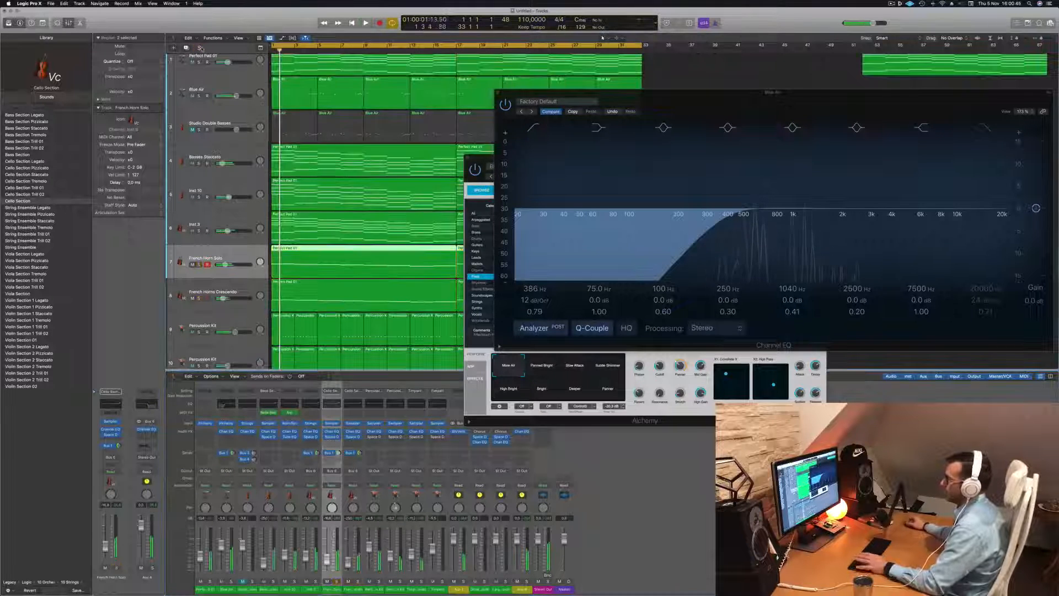
Close the Blue Air Channel EQ and Alchemy windows, select the Blue Air track and replay the arrangement from the start
left_click_drag(719, 101, 463, 209)
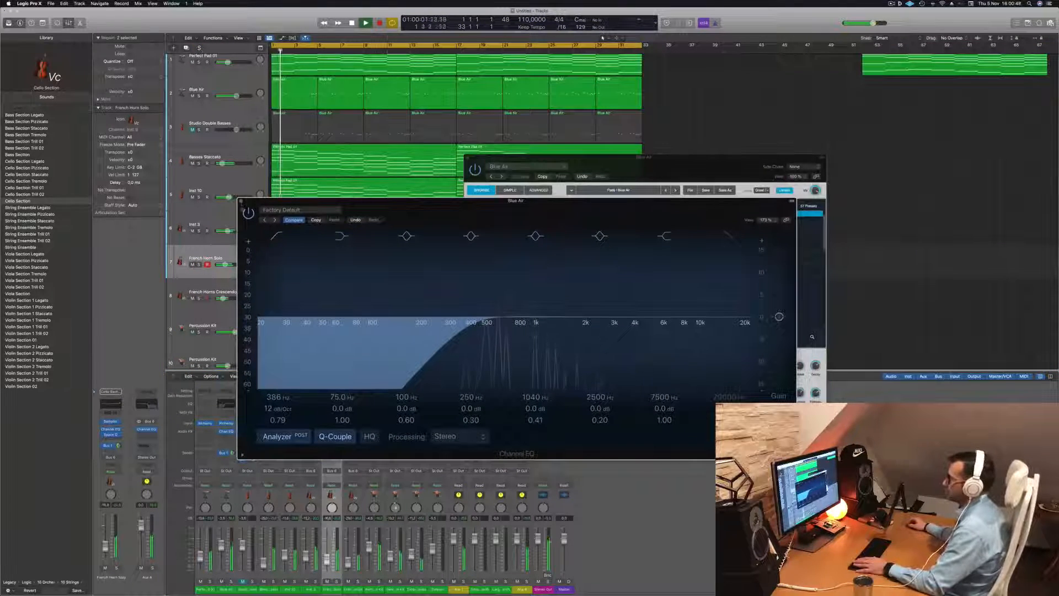
left_click(241, 202)
left_click_drag(551, 157, 491, 223)
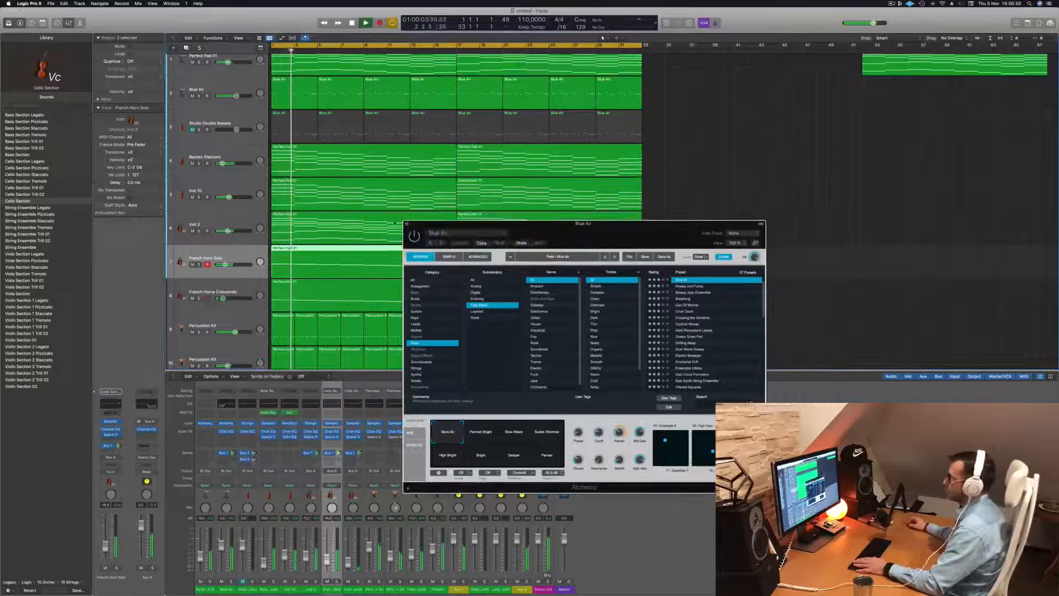
left_click(406, 224)
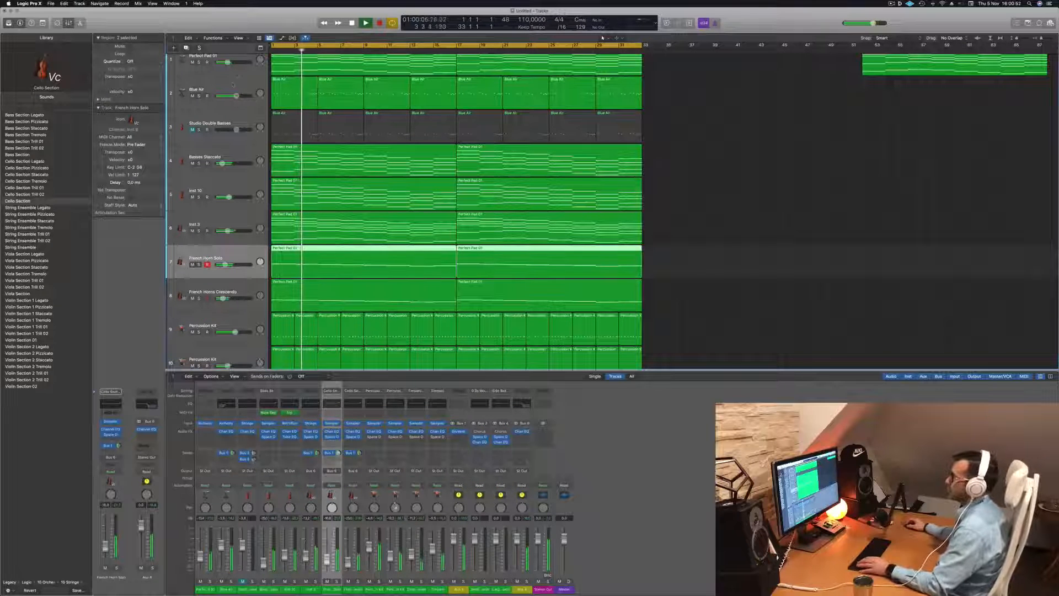
left_click(232, 84)
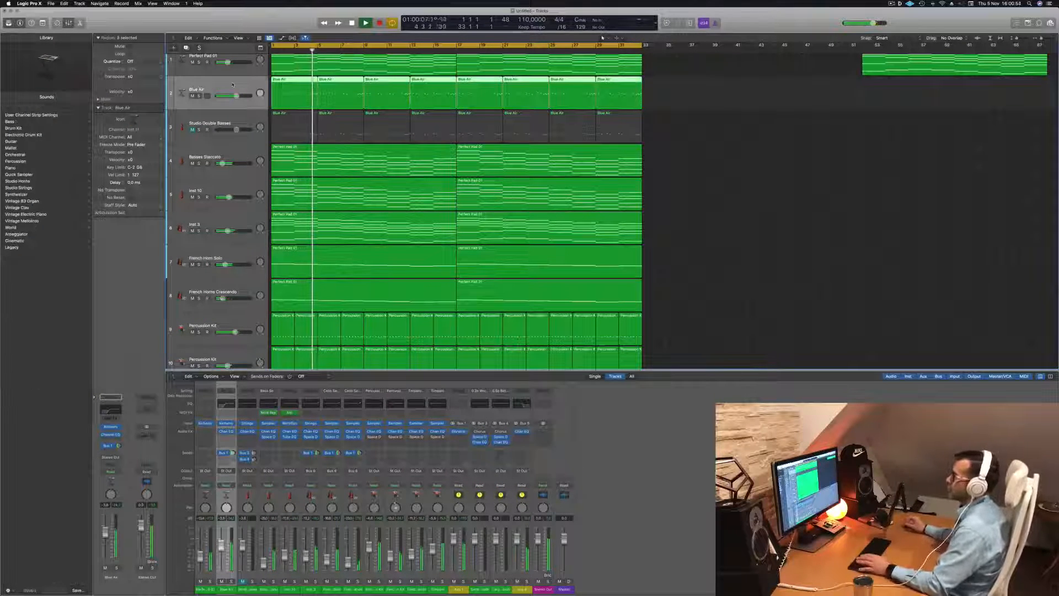
key("space")
key("space")
Duplicate the Perfect Pad 01 track and copy both of its regions onto the new track from bar 1
left_click(234, 222)
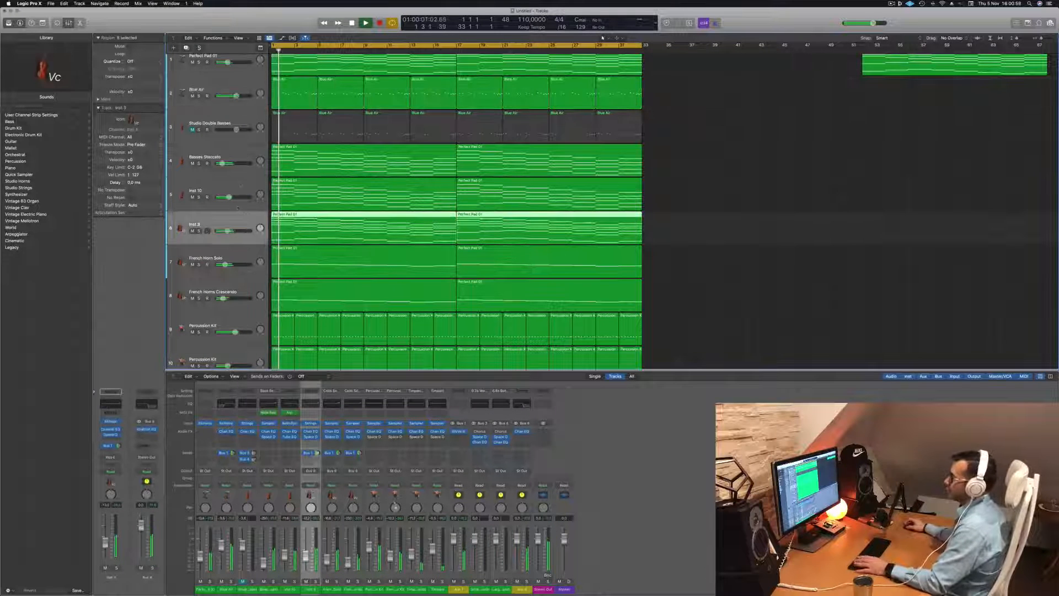
key("Up")
key("Up")
key("Up")
key("Up")
key("Up")
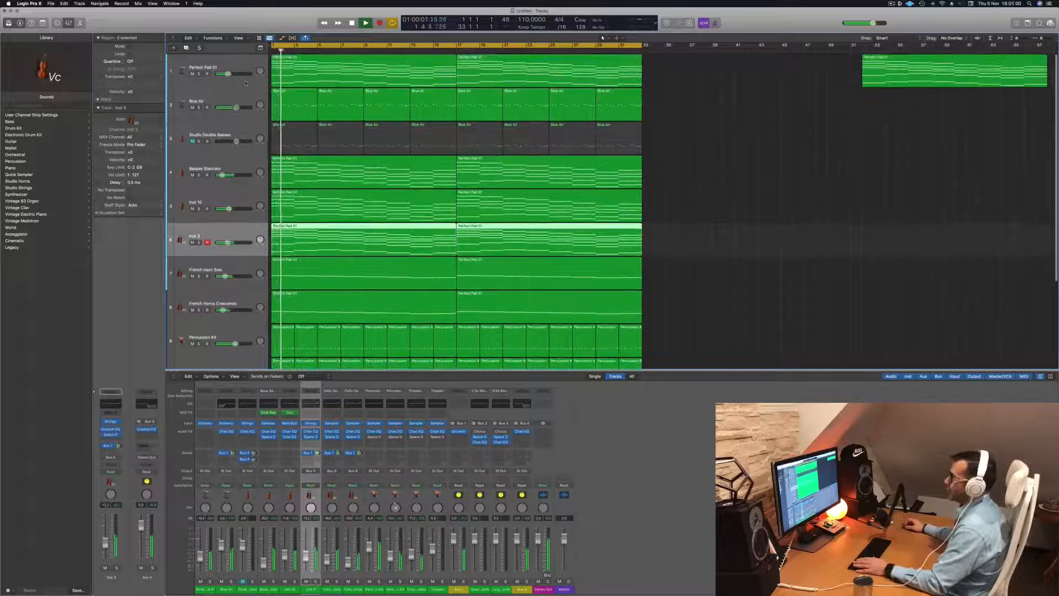
key("super+d")
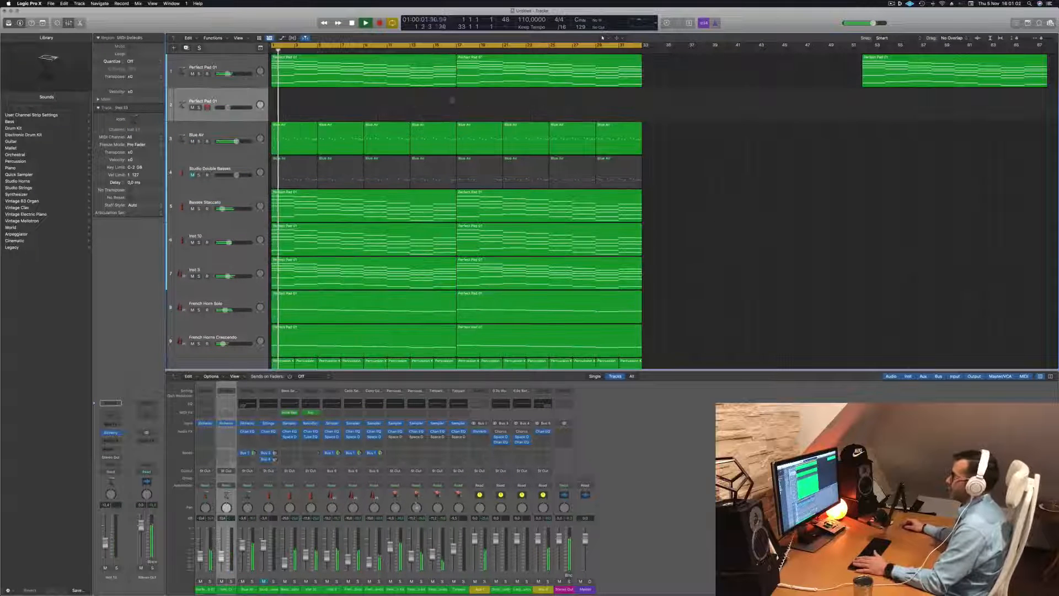
left_click_drag(367, 70, 584, 108)
left_click_drag(703, 105, 426, 104)
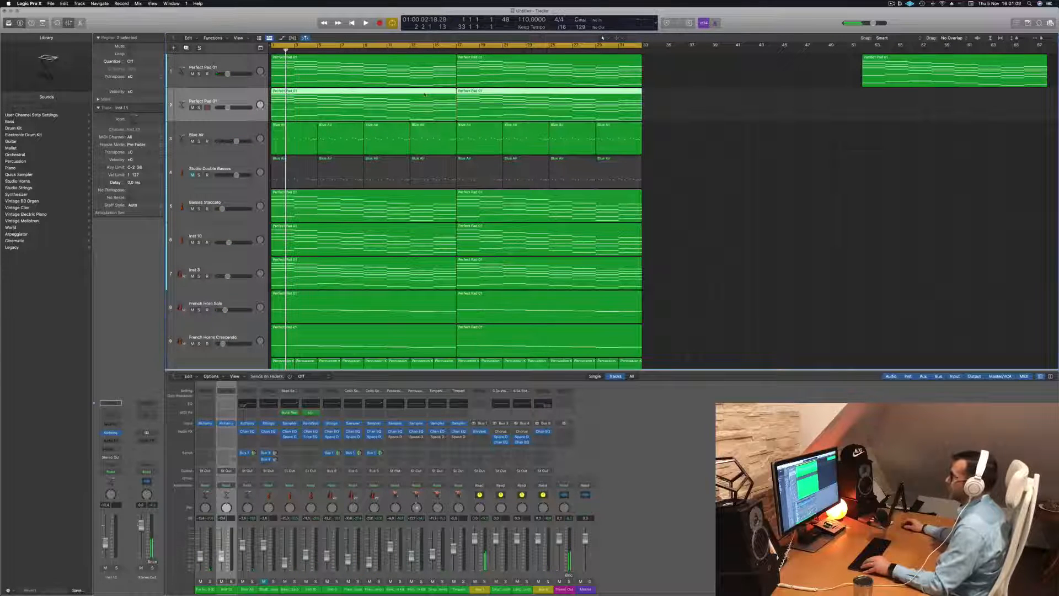
Delete the upper chord notes in both regions of the duplicated Perfect Pad 01 track, keeping only the lowest line
key("p")
key("super+Left")
left_click_drag(275, 488, 640, 562)
key("Delete")
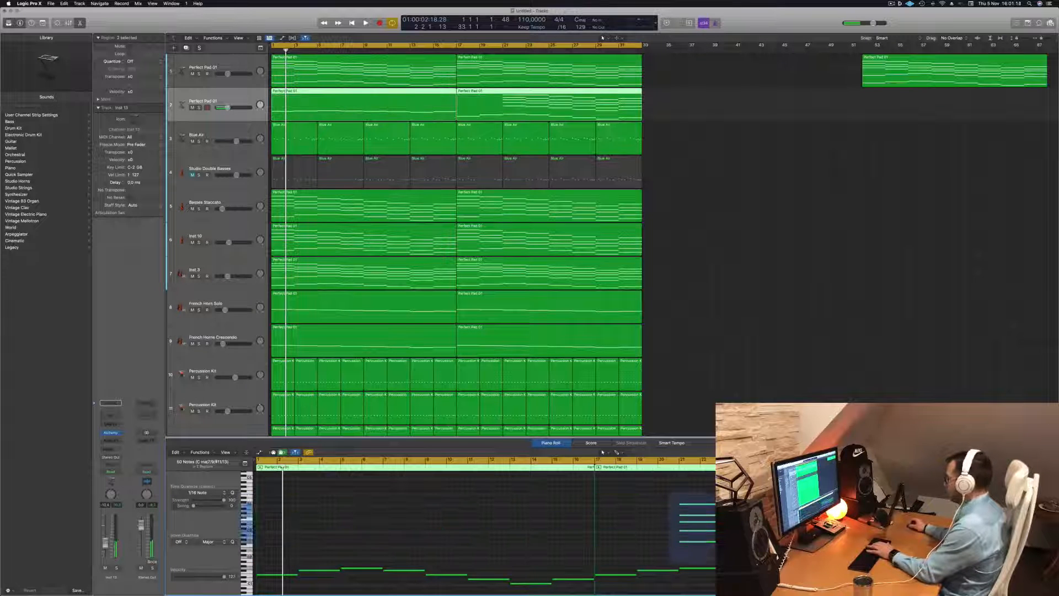
key("Delete")
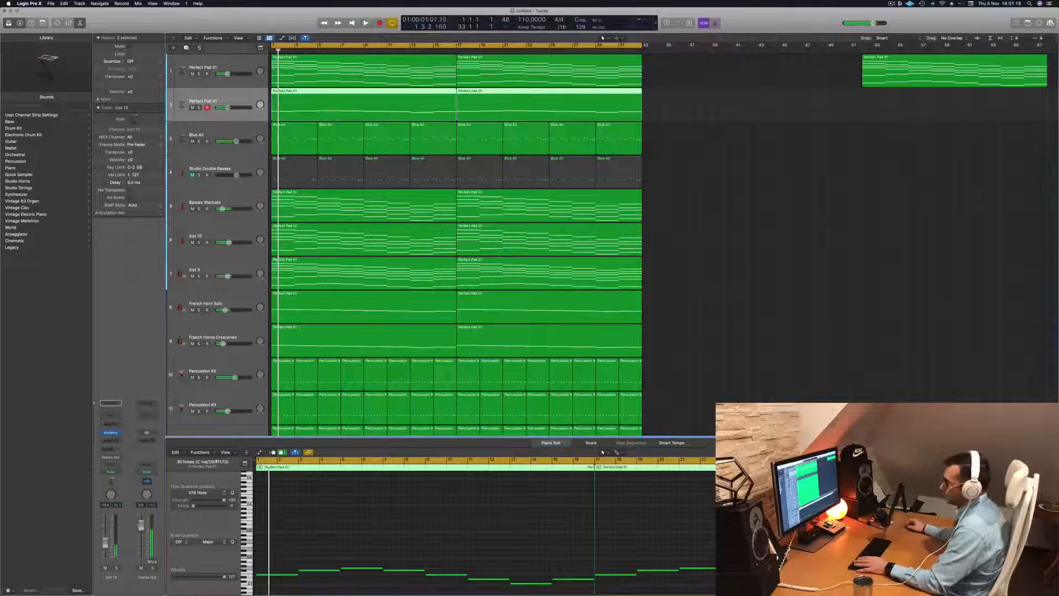
Solo the duplicated Perfect Pad track and load the Perfect Pad 03 preset in its Alchemy instrument
left_click(111, 432)
key("s")
left_click_drag(524, 98, 651, 110)
key("Return")
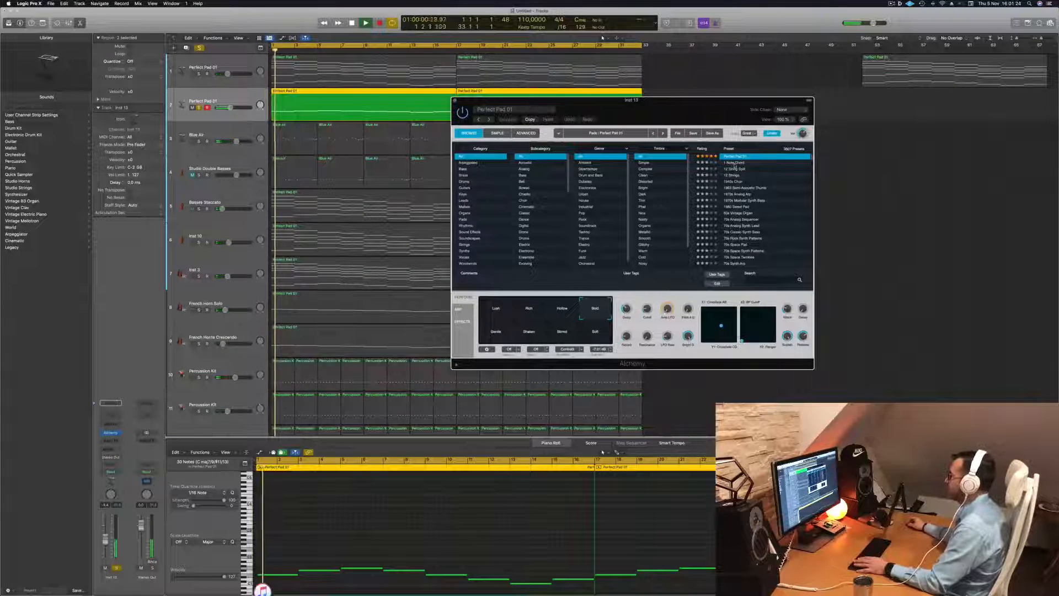
scroll(742, 165, "up", 3)
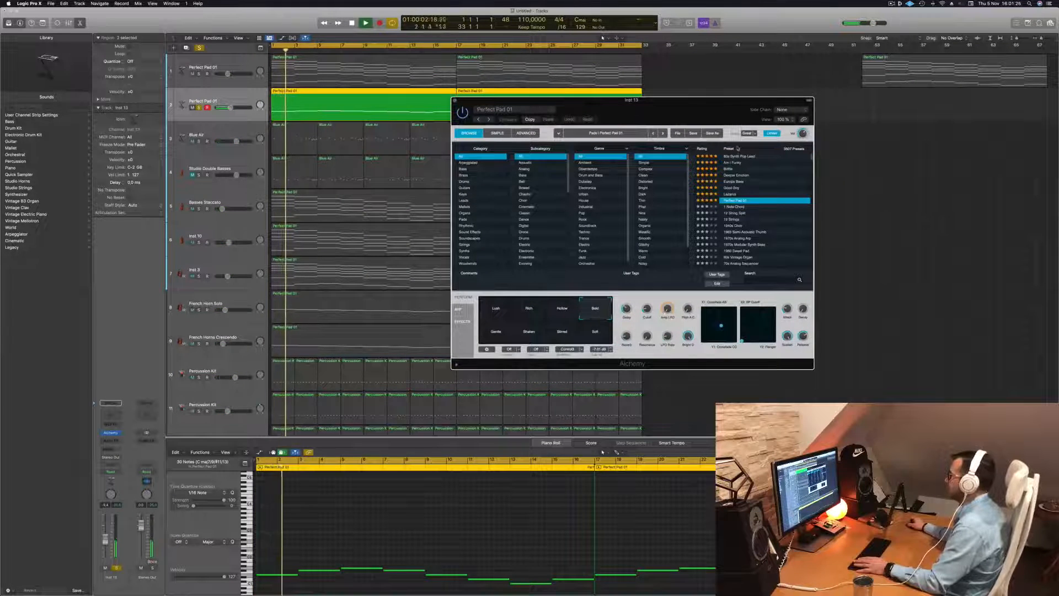
left_click(737, 149)
left_click(737, 162)
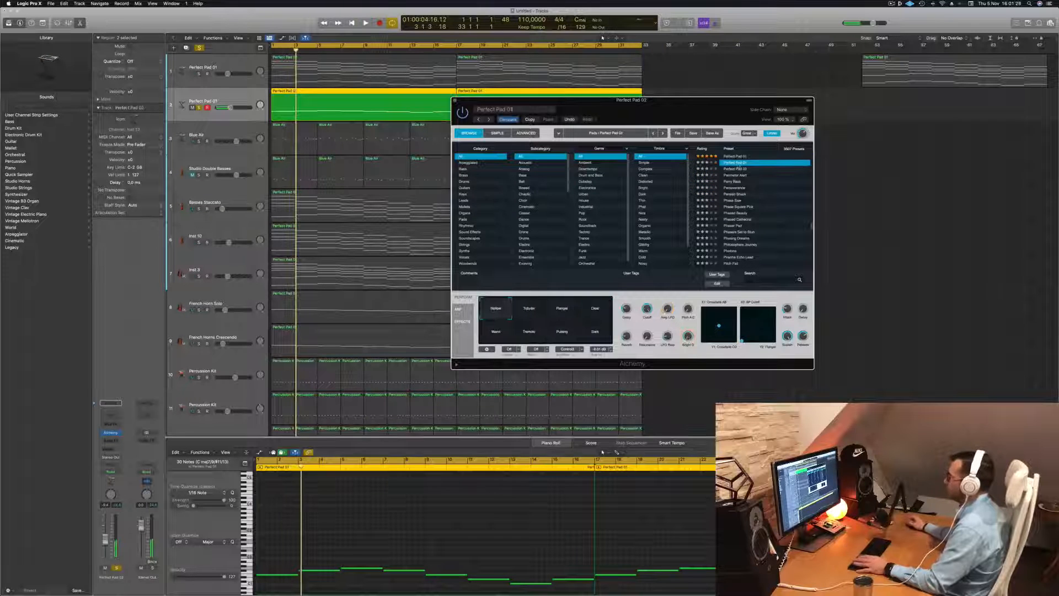
left_click(736, 168)
key("space")
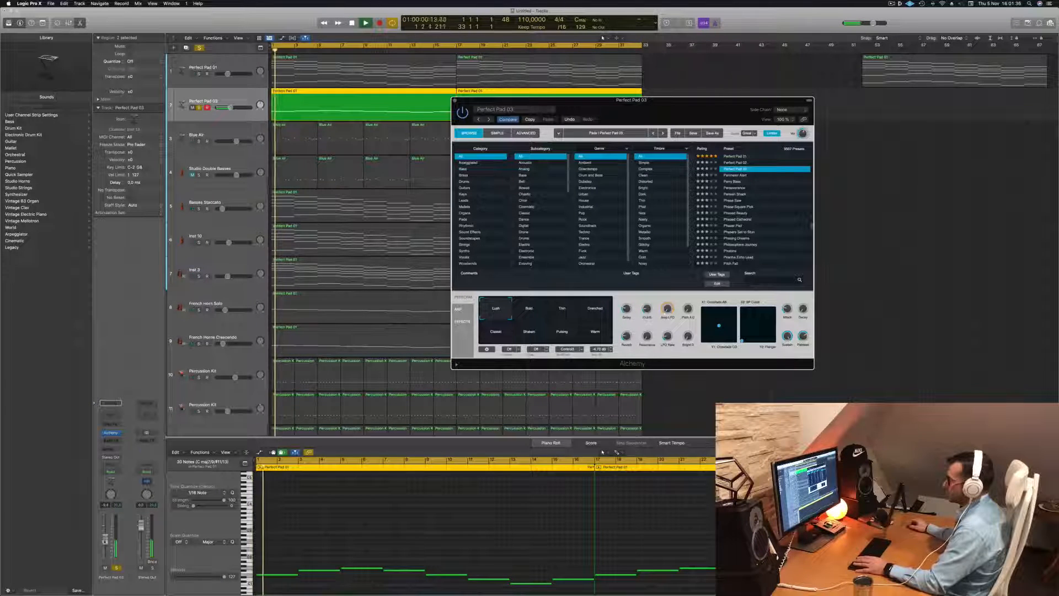
Audition the Perfect Pad 03 performance variations, choose Warm, raise the track's volume slightly and move Alchemy aside
key("Return")
left_click(643, 313)
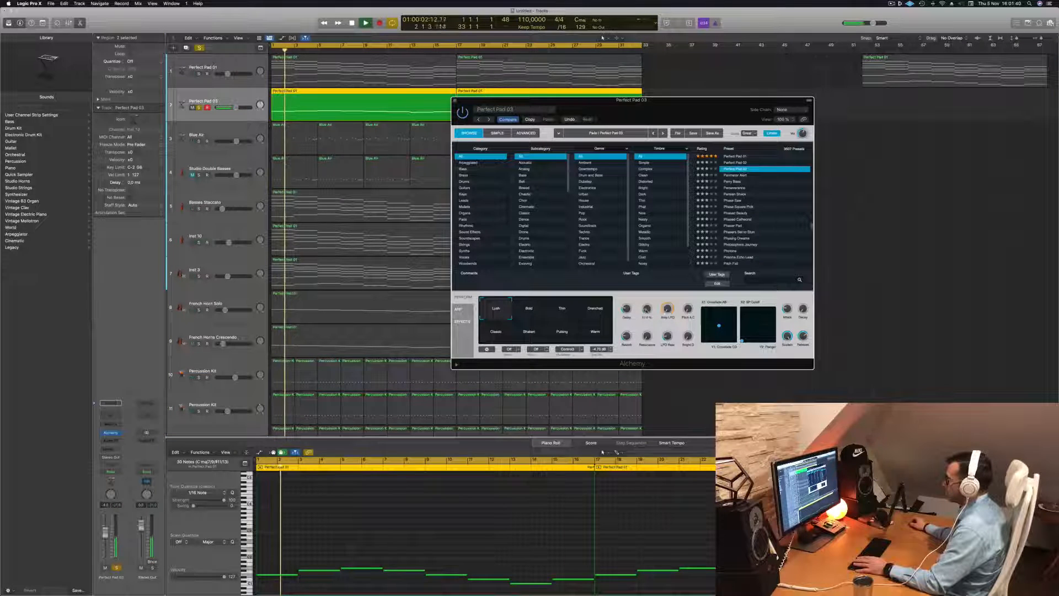
key("Return")
left_click(595, 307)
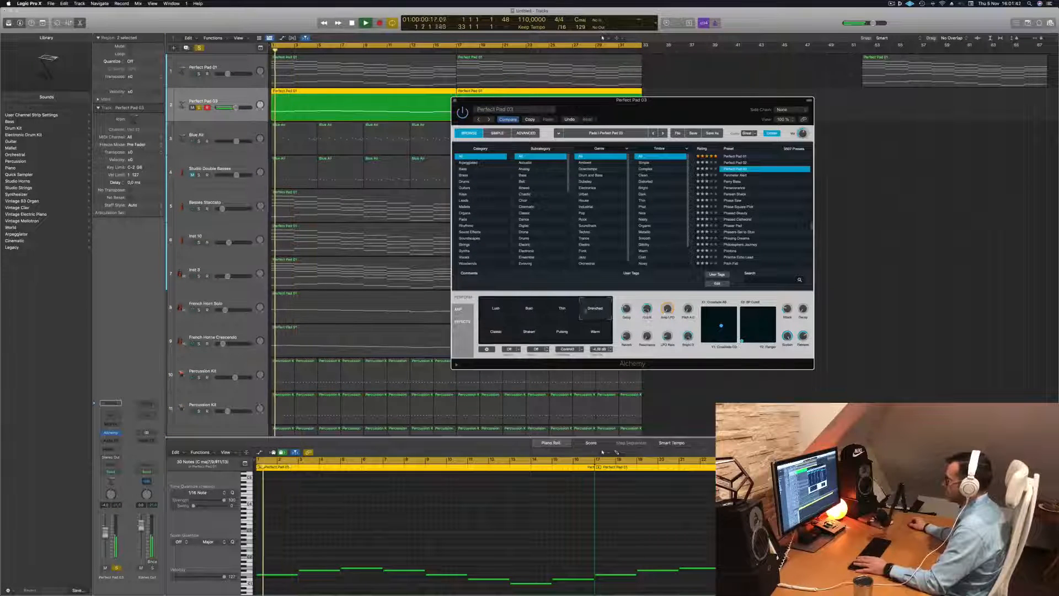
left_click(590, 334)
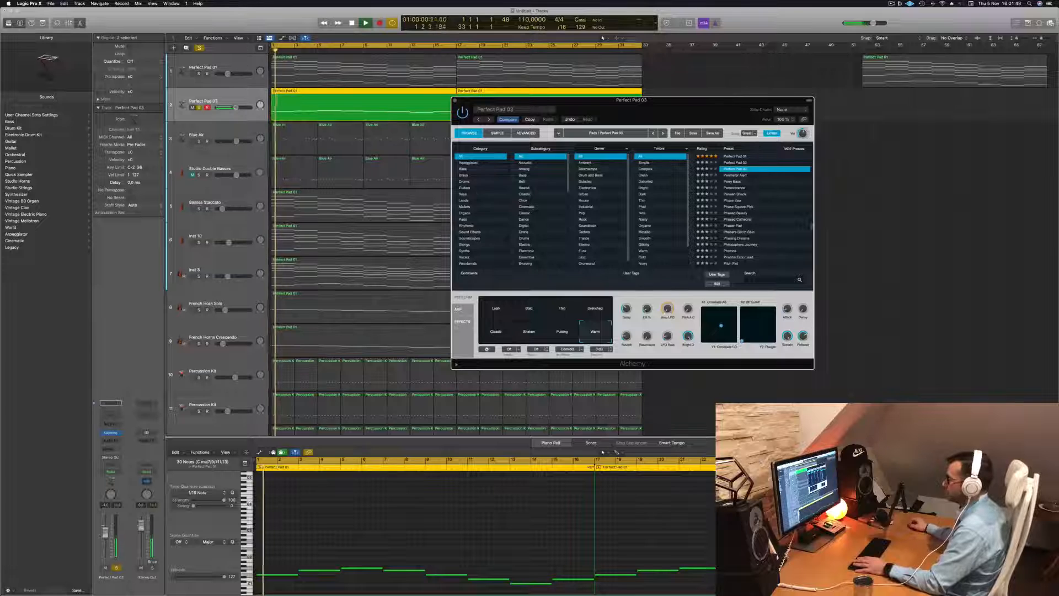
left_click_drag(105, 531, 105, 529)
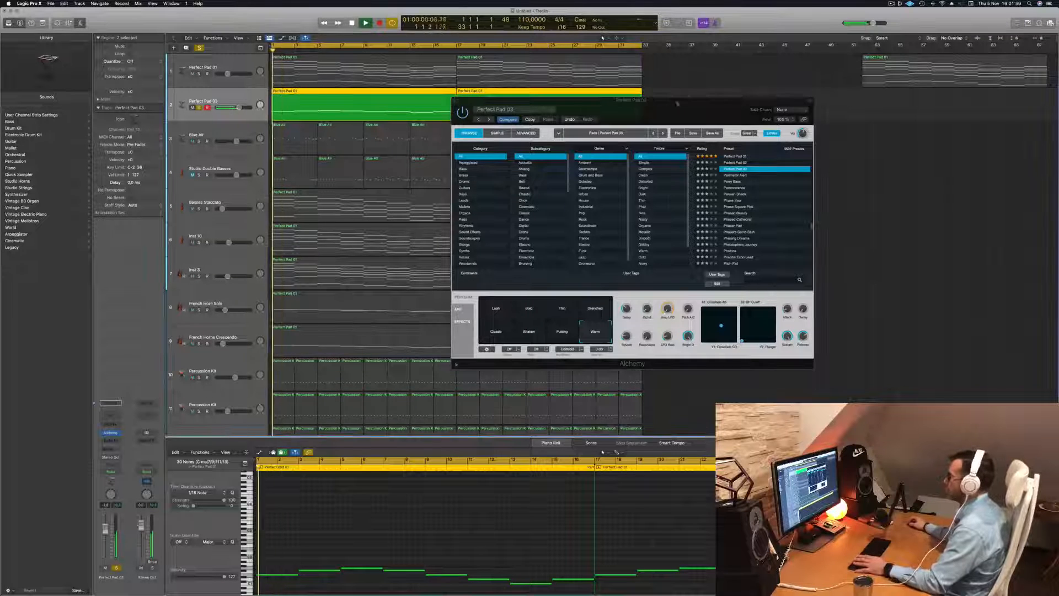
left_click_drag(683, 101, 821, 108)
key("space")
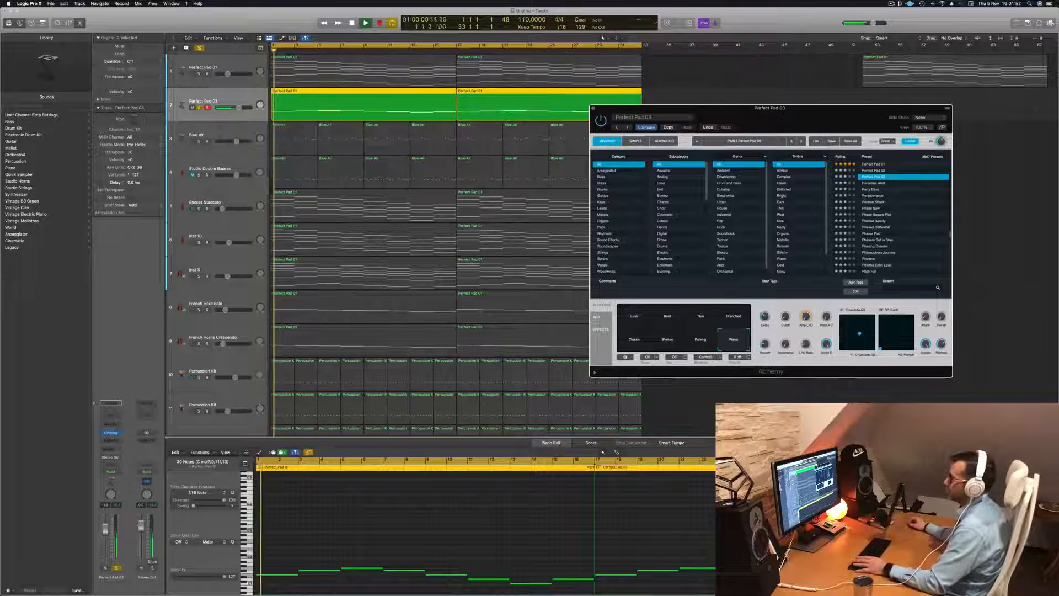
Solo Basses Staccato alongside the pad and add a send to Bus 1 on its channel
left_click(199, 209)
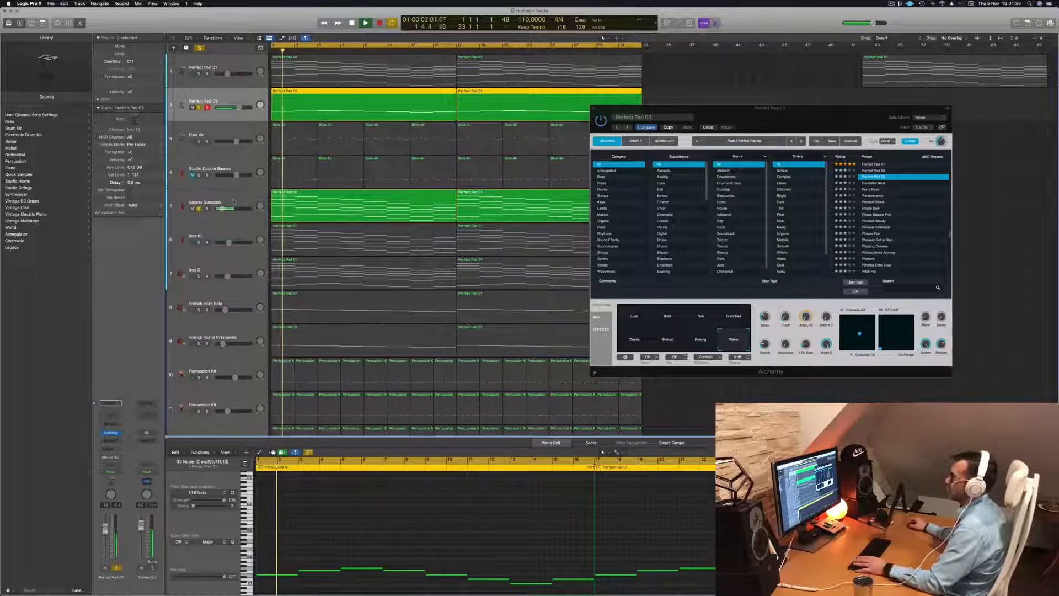
left_click(231, 202)
key("Return")
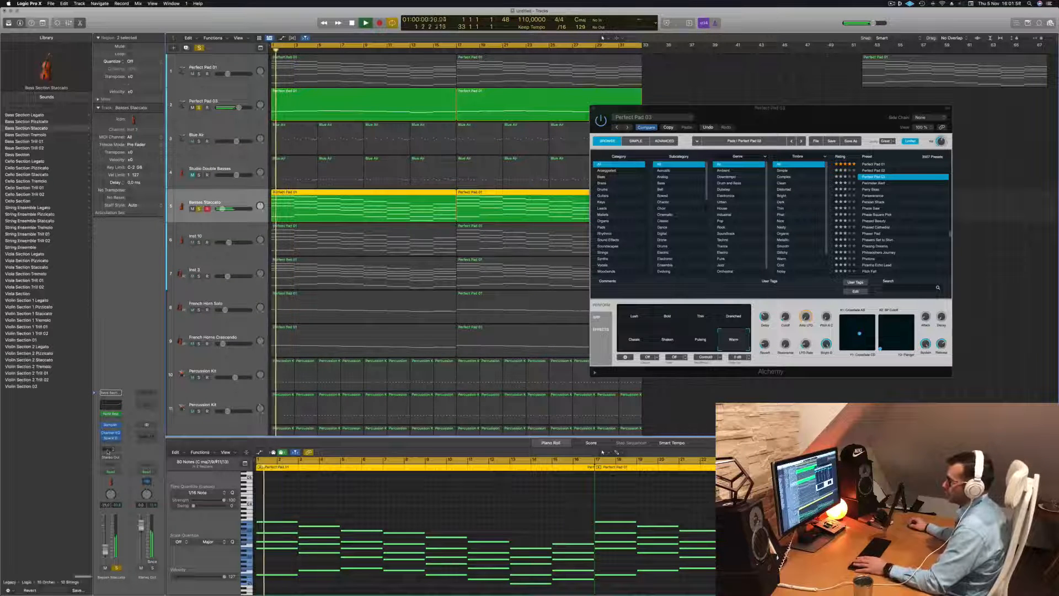
left_click(109, 446)
mouse_move(134, 460)
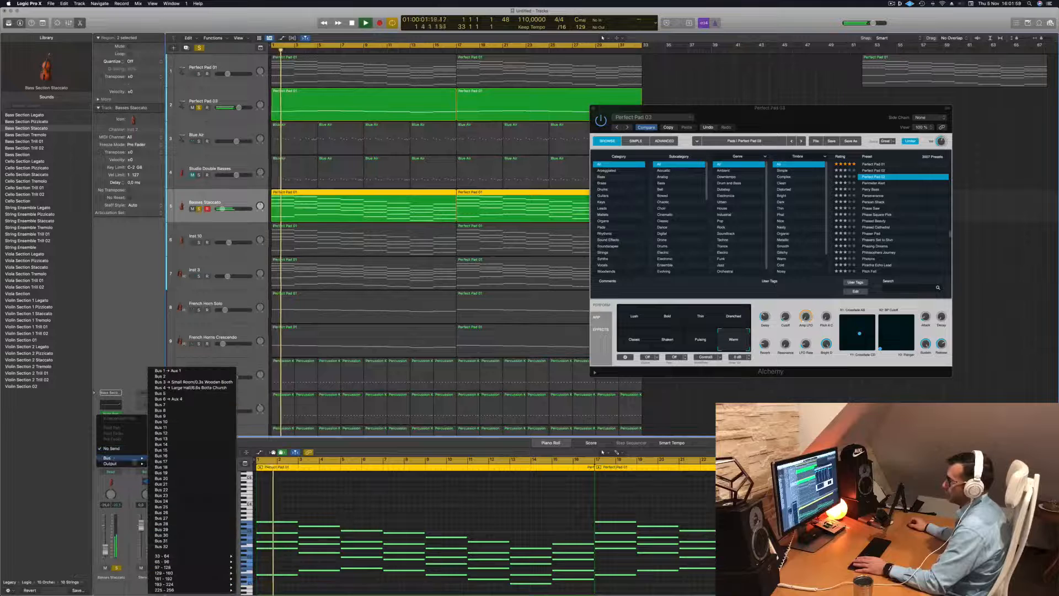
left_click(190, 382)
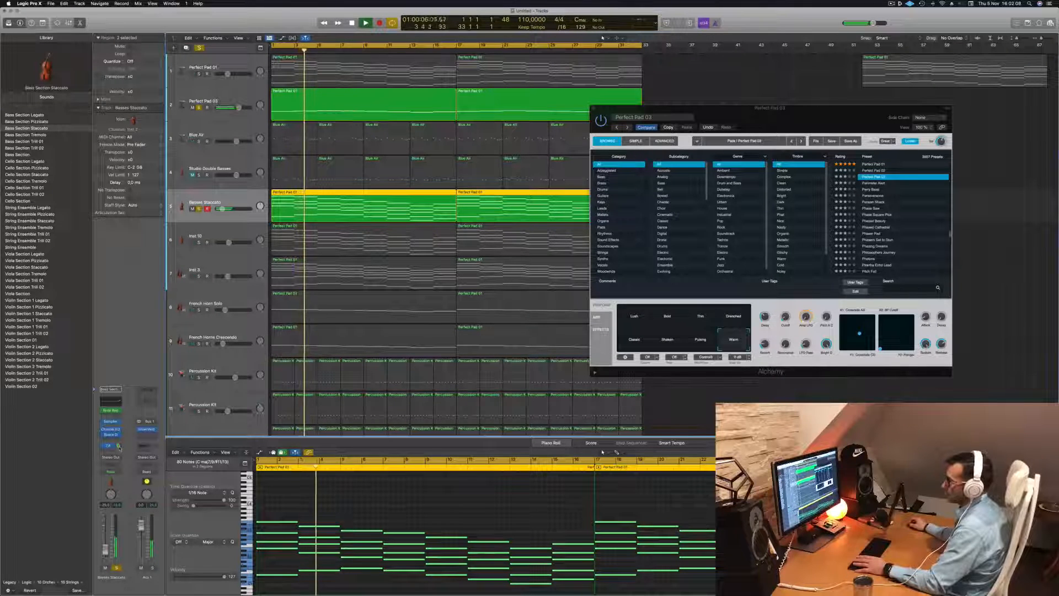
key("Return")
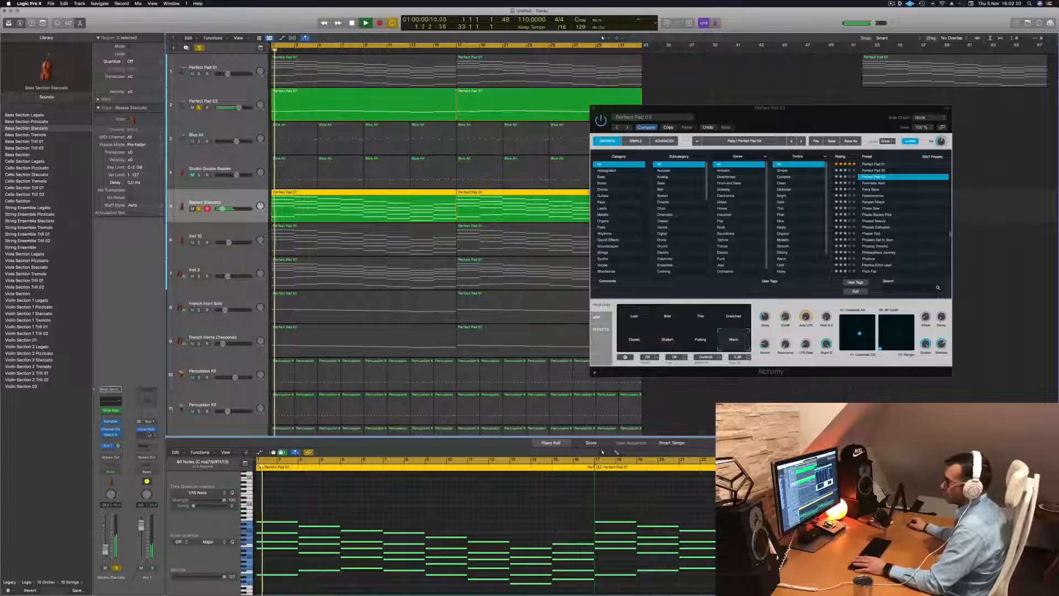
Add a Channel EQ to Aux 1 with a 336 Hz, 12 dB/Oct low cut and a -4.5 dB high shelf at 2840 Hz
left_click(149, 401)
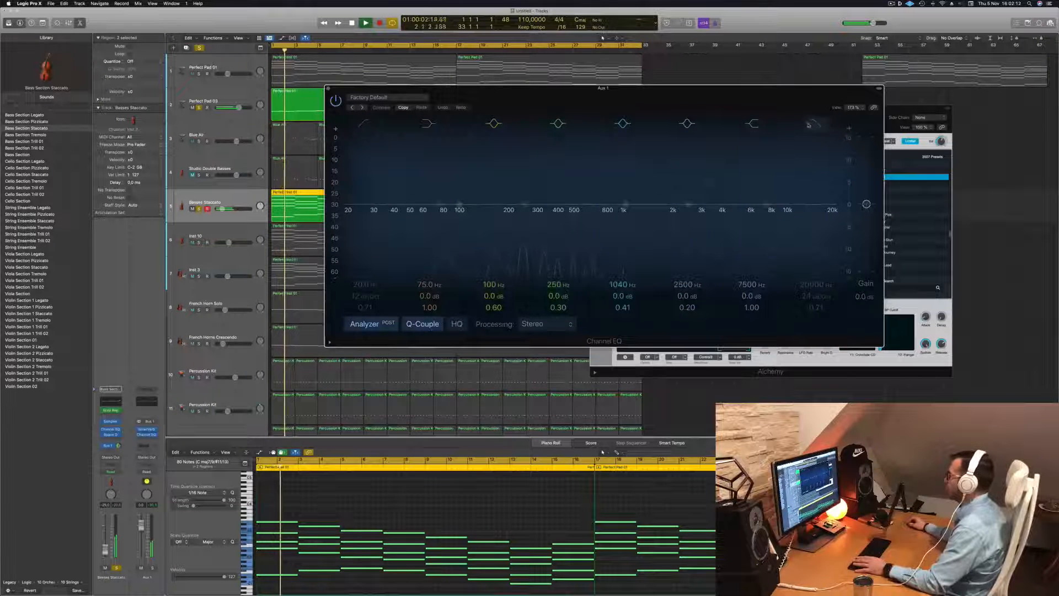
left_click_drag(764, 208, 695, 226)
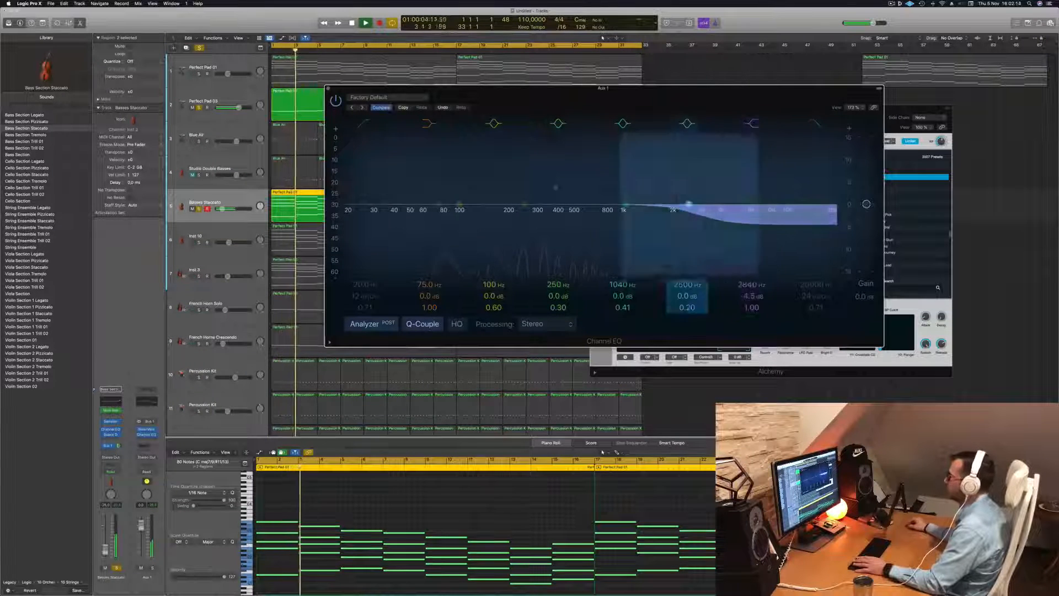
left_click(365, 124)
left_click_drag(365, 163, 541, 154)
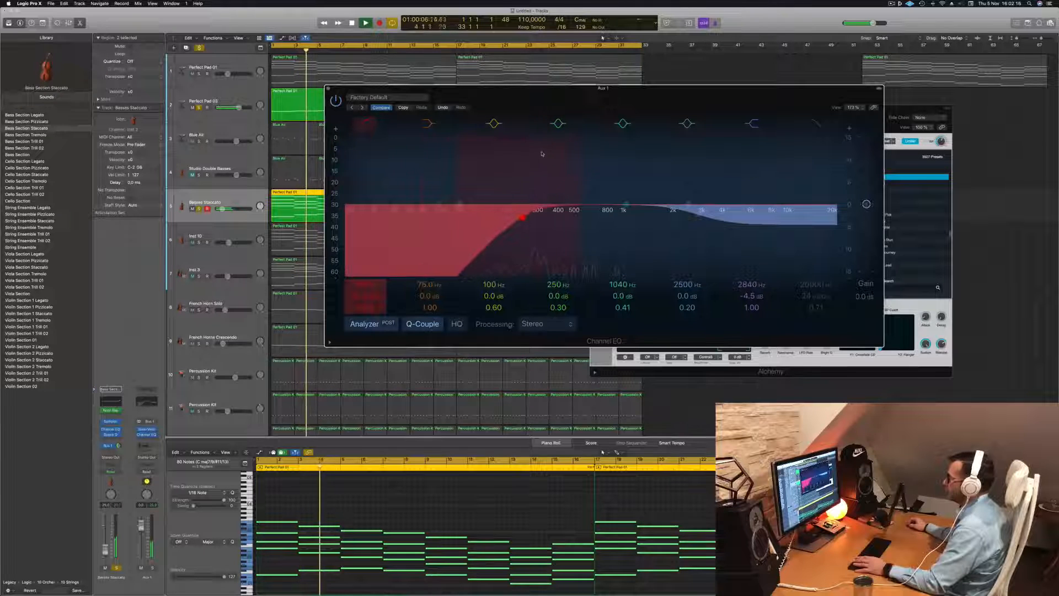
left_click_drag(533, 211, 547, 212)
key("space")
key("space")
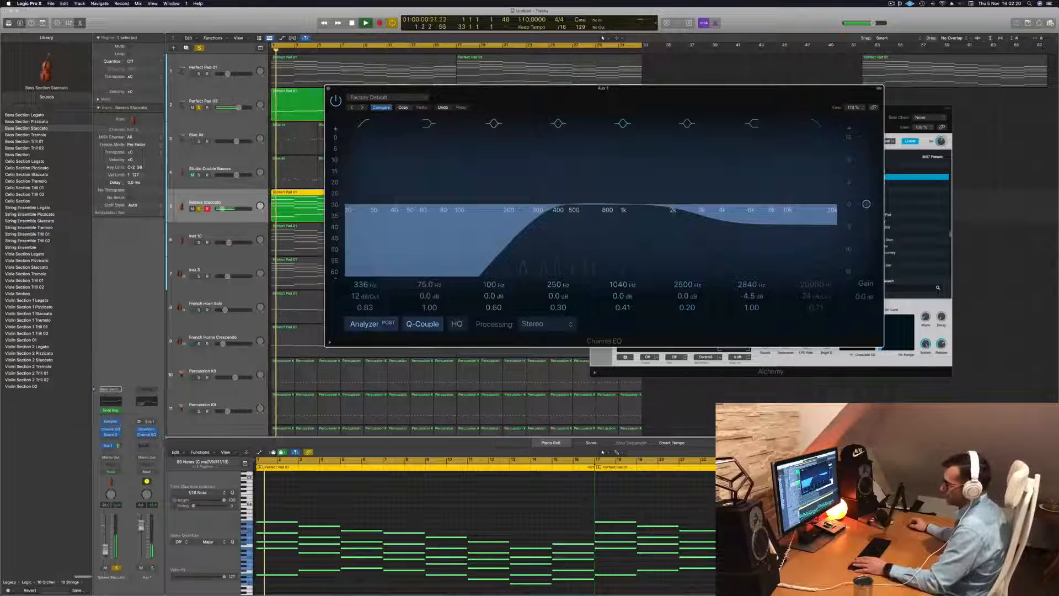
Raise the Basses Staccato send level to Bus 1 slightly, close the Channel EQ and move Alchemy off the regions
left_click_drag(119, 446, 119, 444)
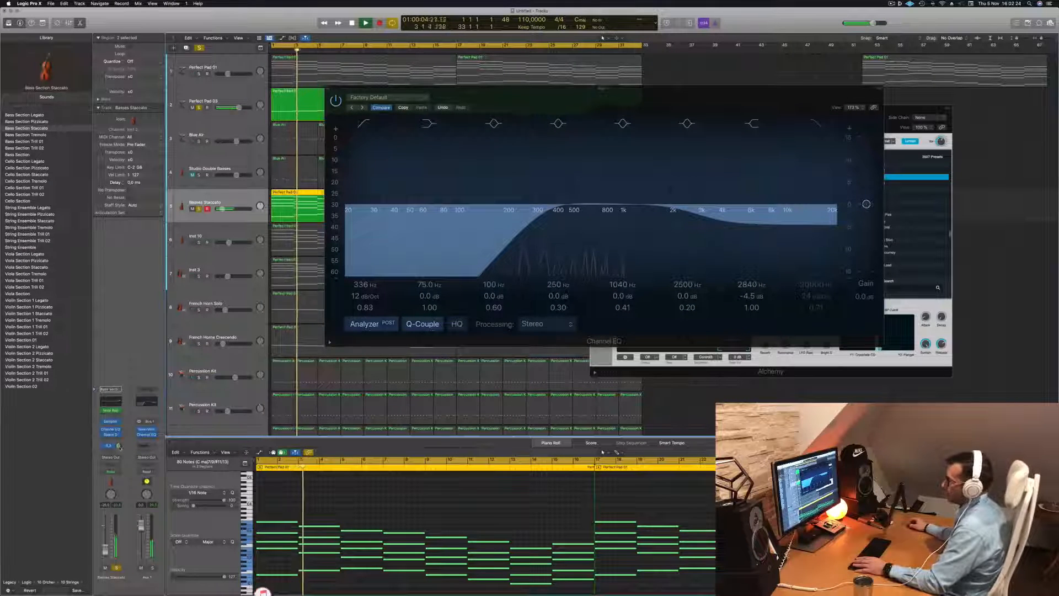
left_click(327, 89)
left_click_drag(728, 129, 870, 134)
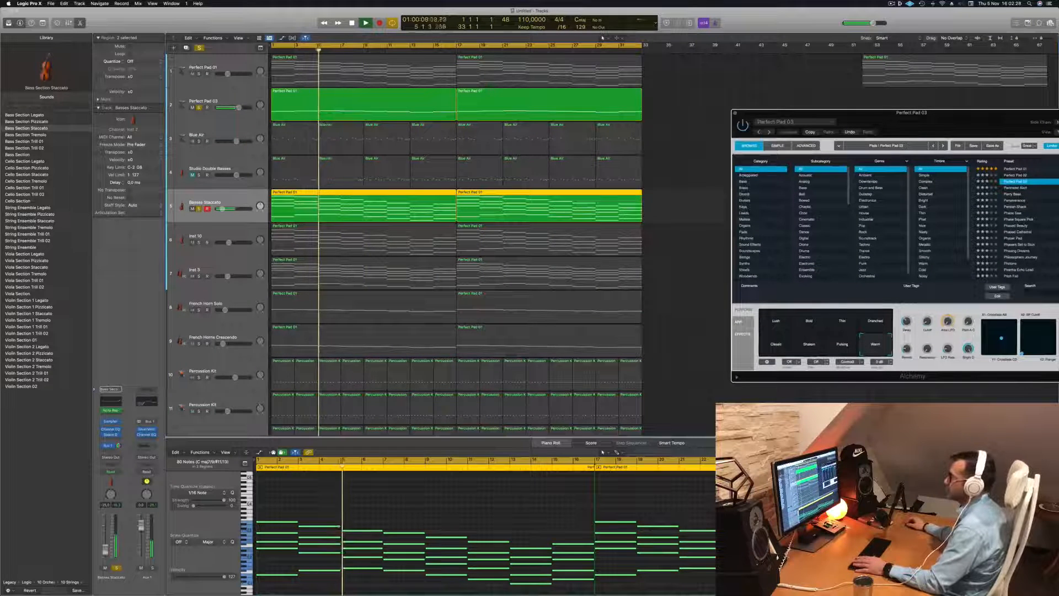
Add Inst 10 and both Percussion Kit tracks to the solo and listen to the combined layers
left_click(213, 232)
key("Return")
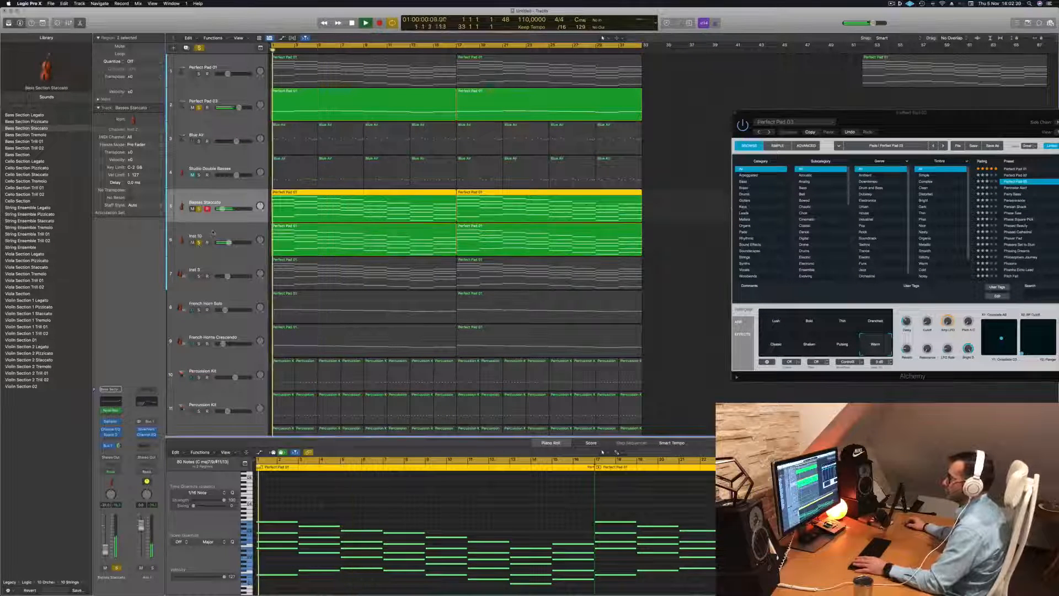
left_click(227, 232)
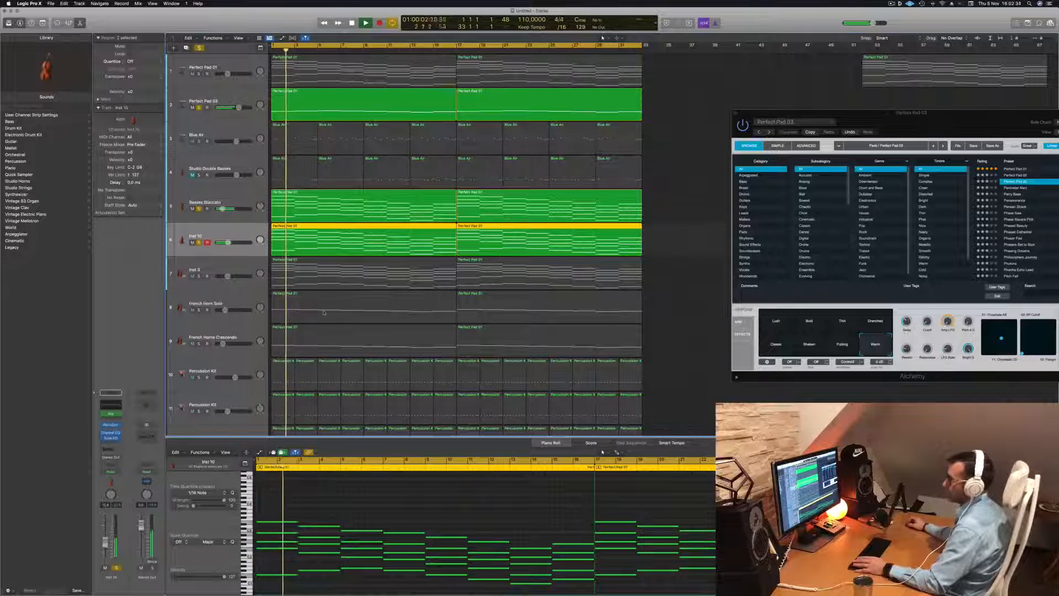
scroll(324, 313, "down", 3)
left_click(199, 322)
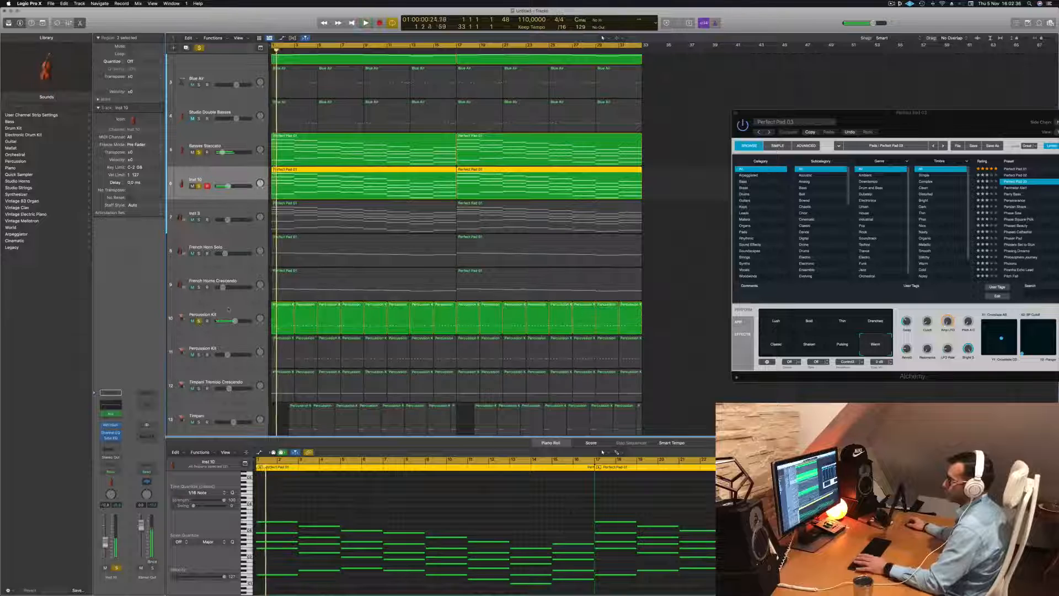
left_click(216, 310)
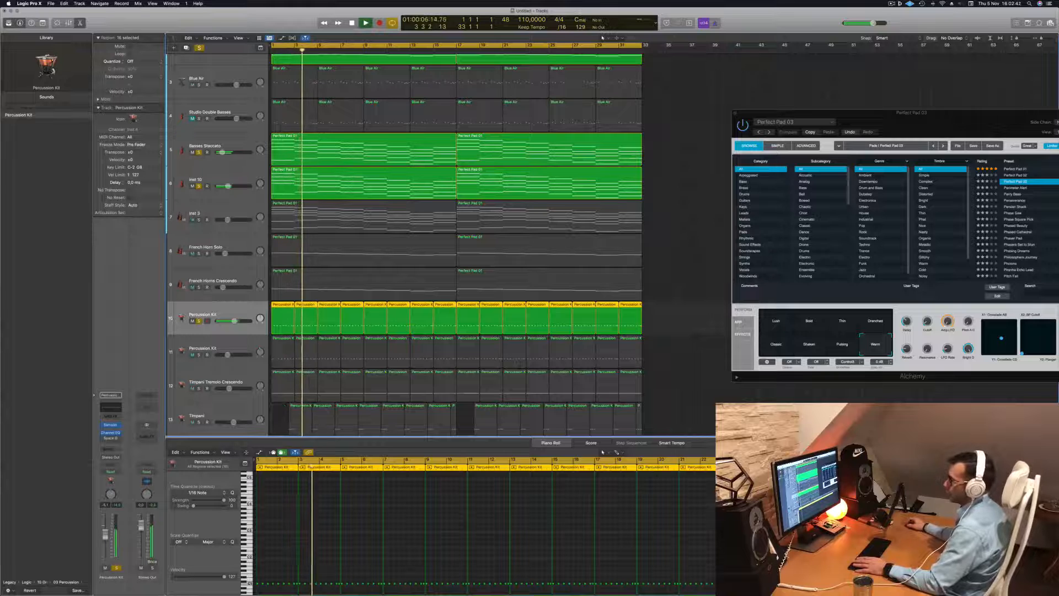
left_click(201, 363)
left_click(199, 354)
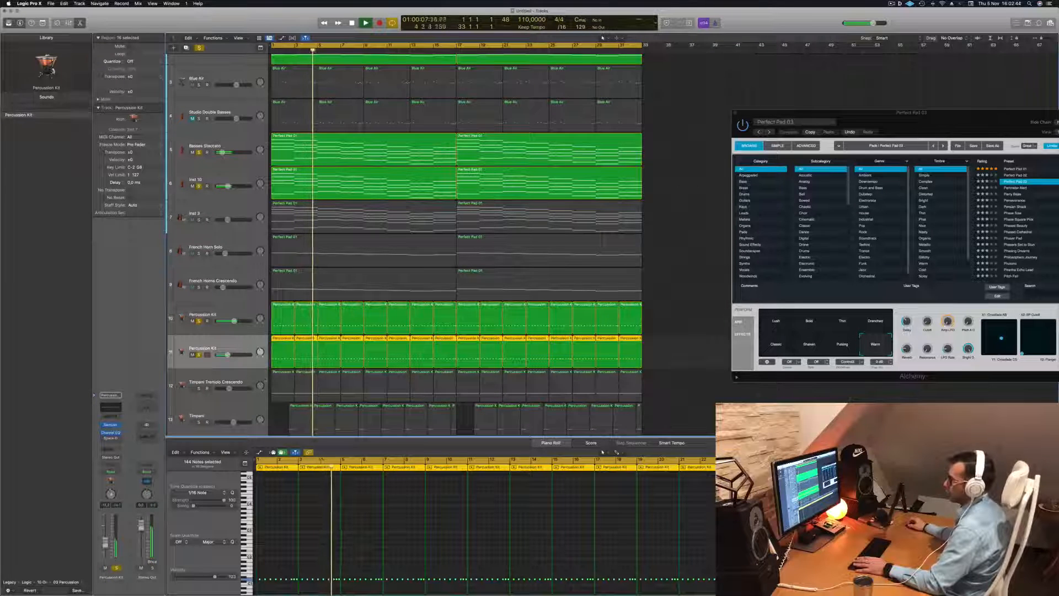
key("space")
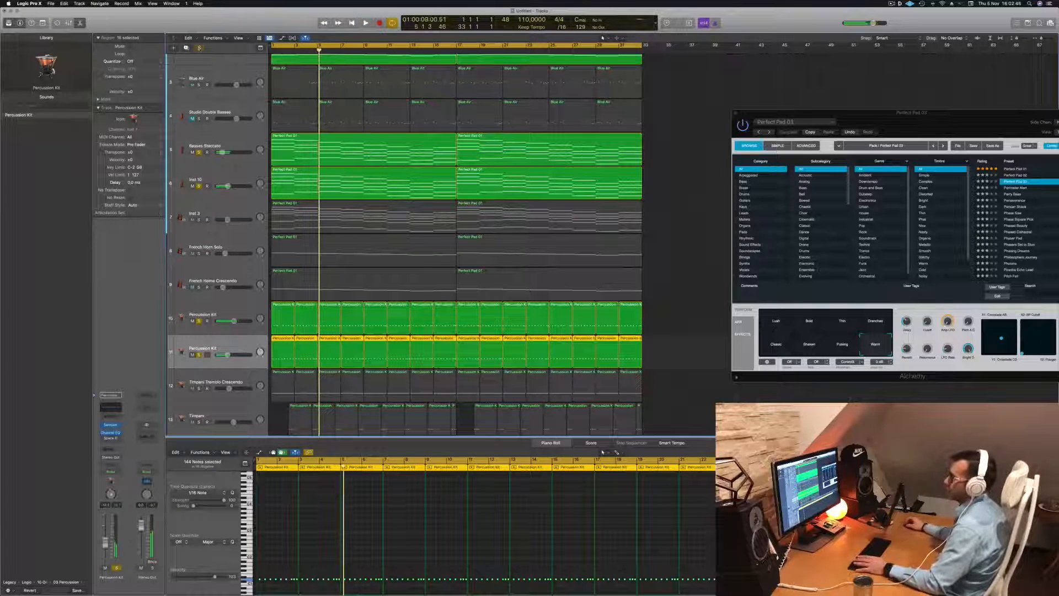
Clear all solos, select the Blue Air track and play the full arrangement from bar 1
left_click(200, 48)
key("space")
left_click_drag(800, 112, 784, 98)
key("Return")
left_click(230, 76)
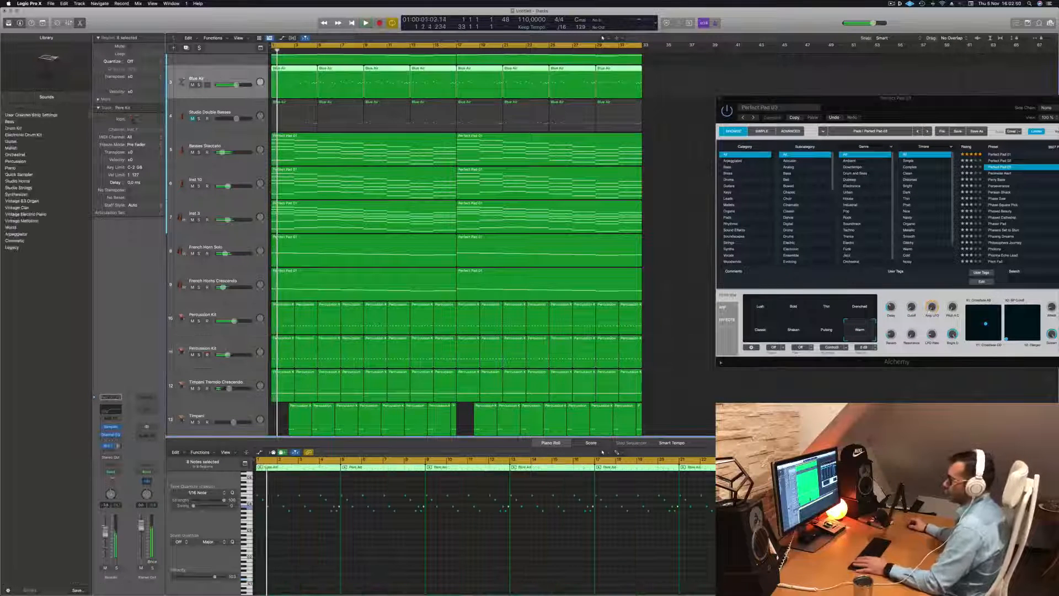
key("space")
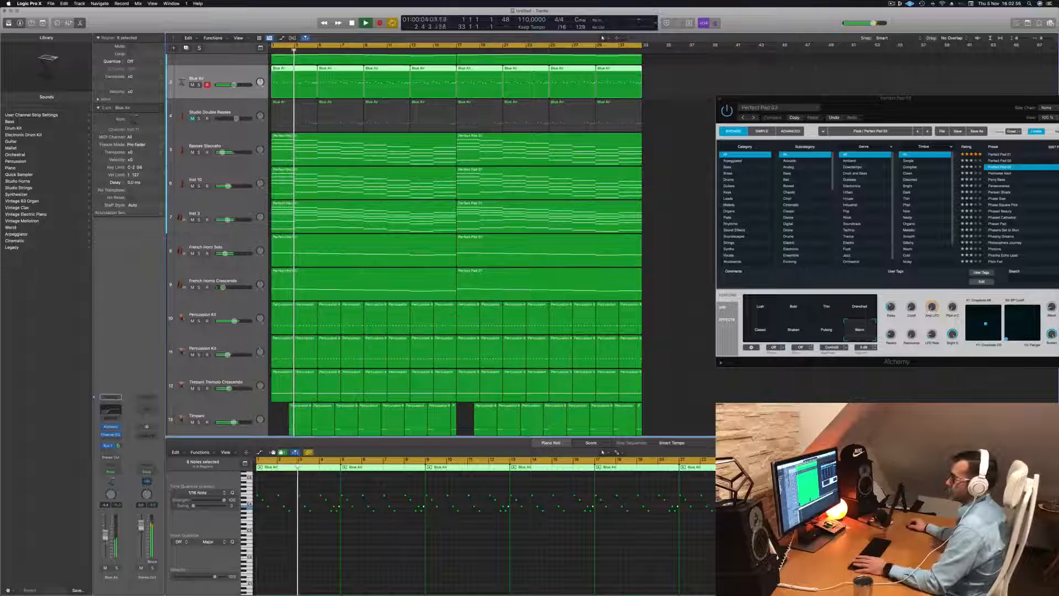
Close the Perfect Pad 03 Alchemy window and restart playback from bar 1
left_click_drag(827, 98, 538, 161)
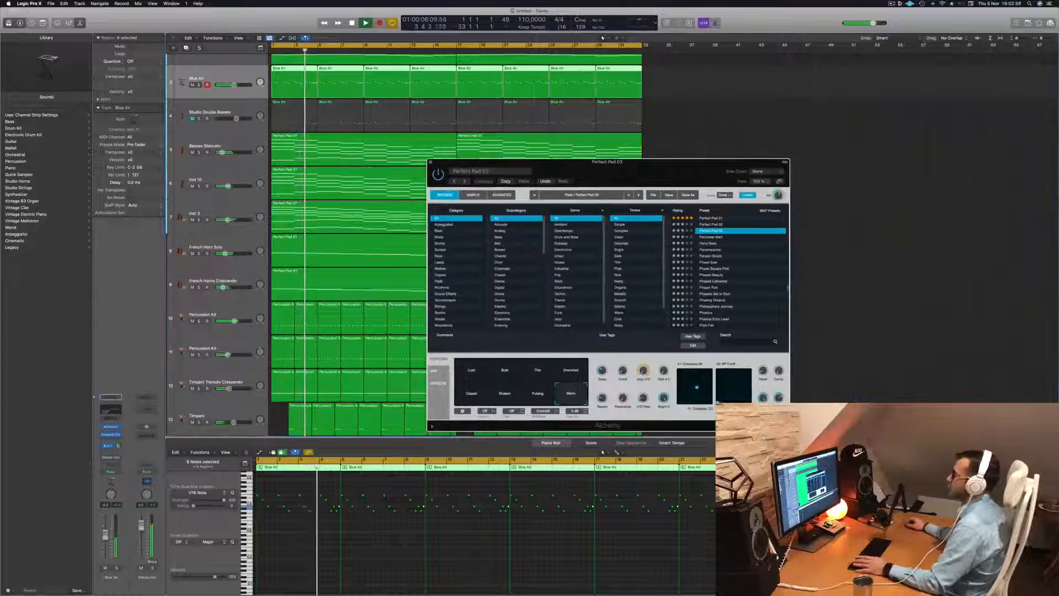
key("super+w")
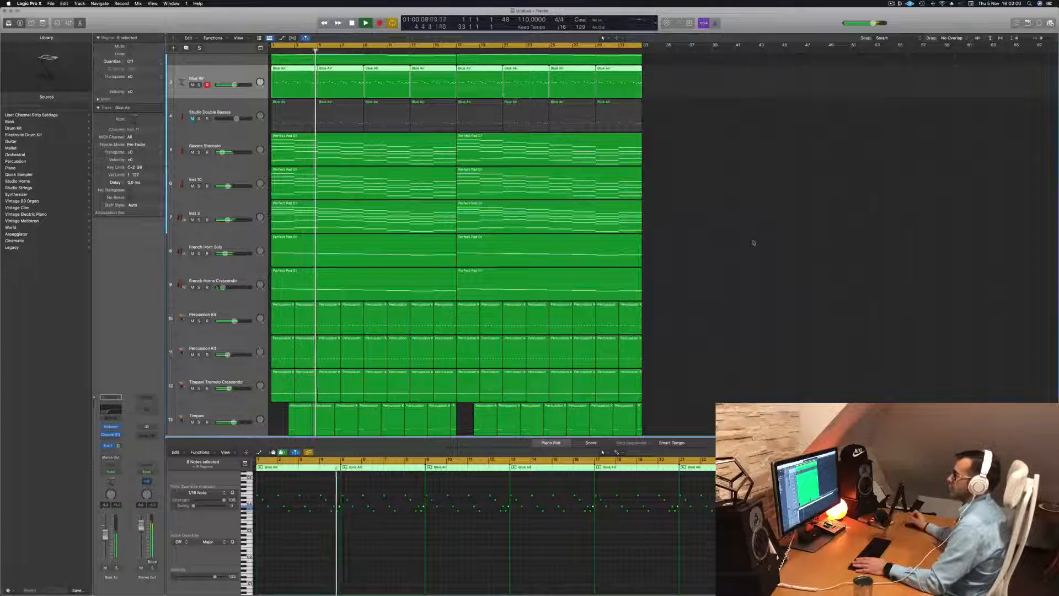
key("Return")
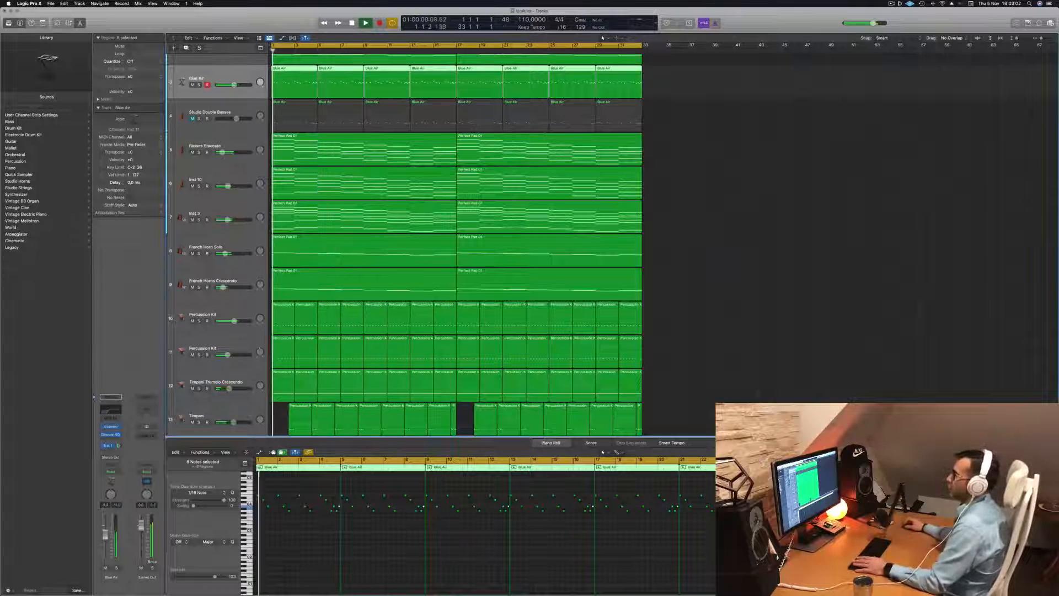
left_click(770, 115)
key("Return")
Delete every second Blue Air region, starting with the ones at bars 5, 13, 21 and 29
left_click(353, 77)
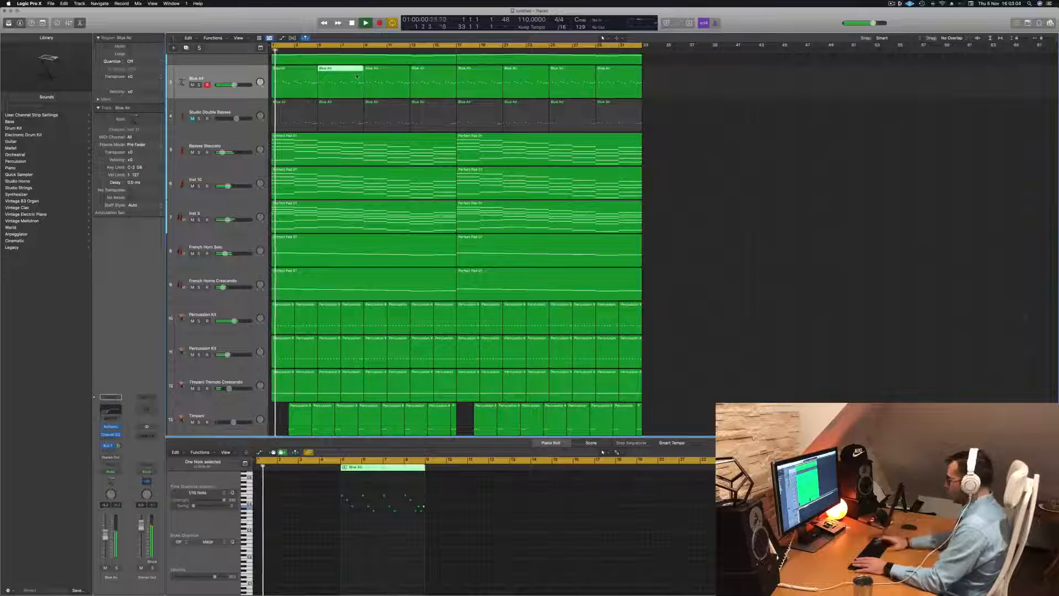
key("Delete")
key("Return")
left_click(444, 84)
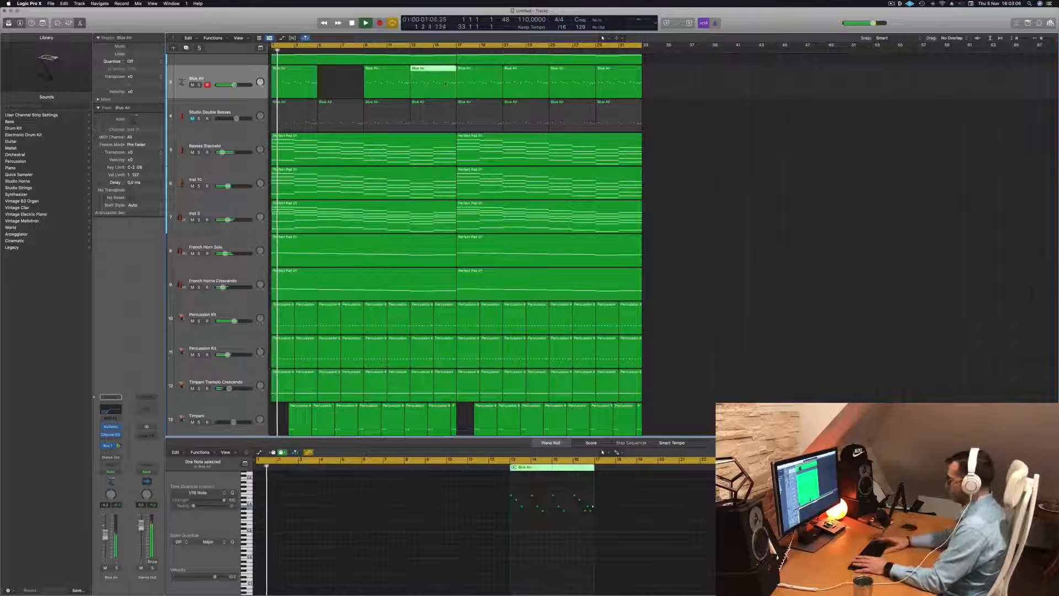
key("Delete")
left_click(512, 85)
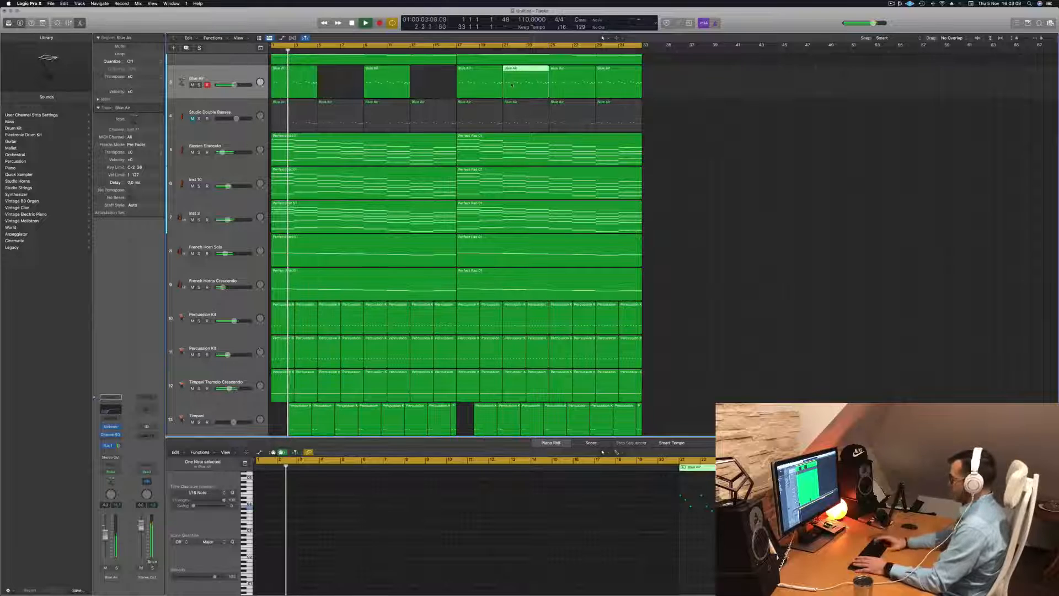
key("Delete")
left_click(610, 85)
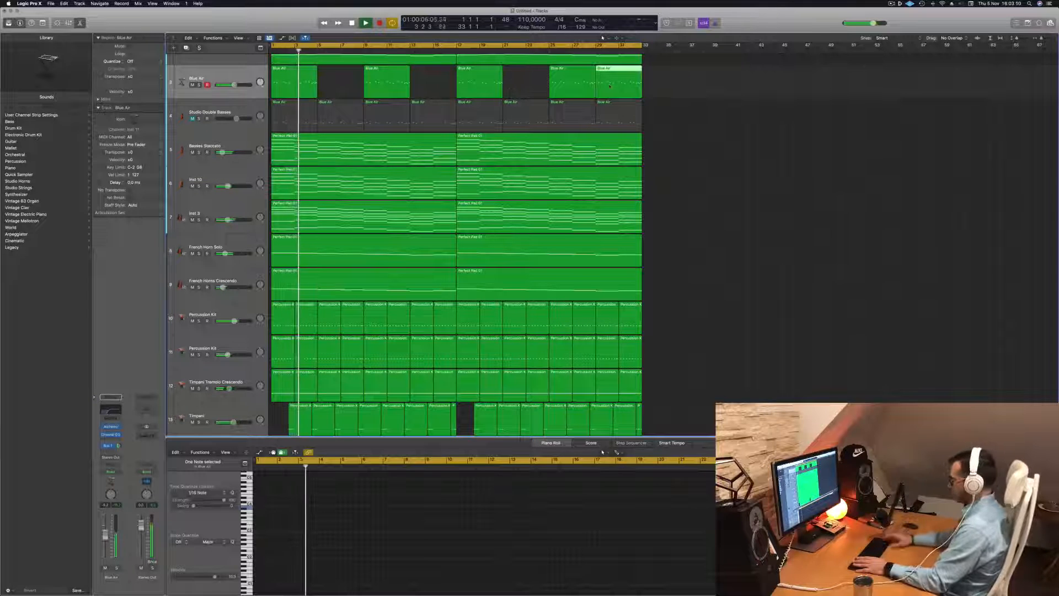
key("Delete")
Delete all regions on the muted Studio Double Basses track
left_click(299, 120)
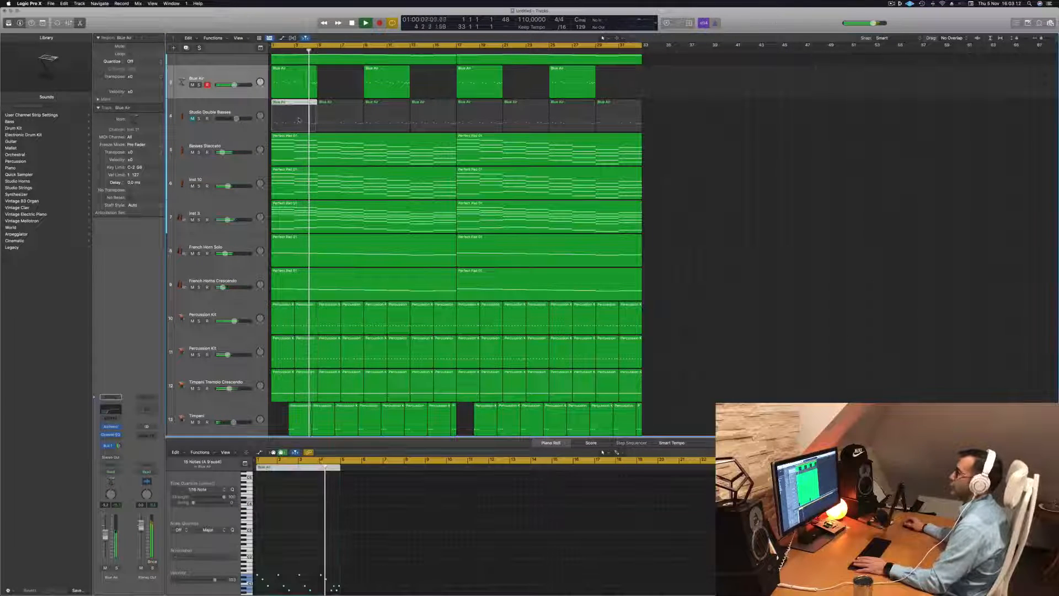
key("Delete")
left_click_drag(690, 119, 335, 113)
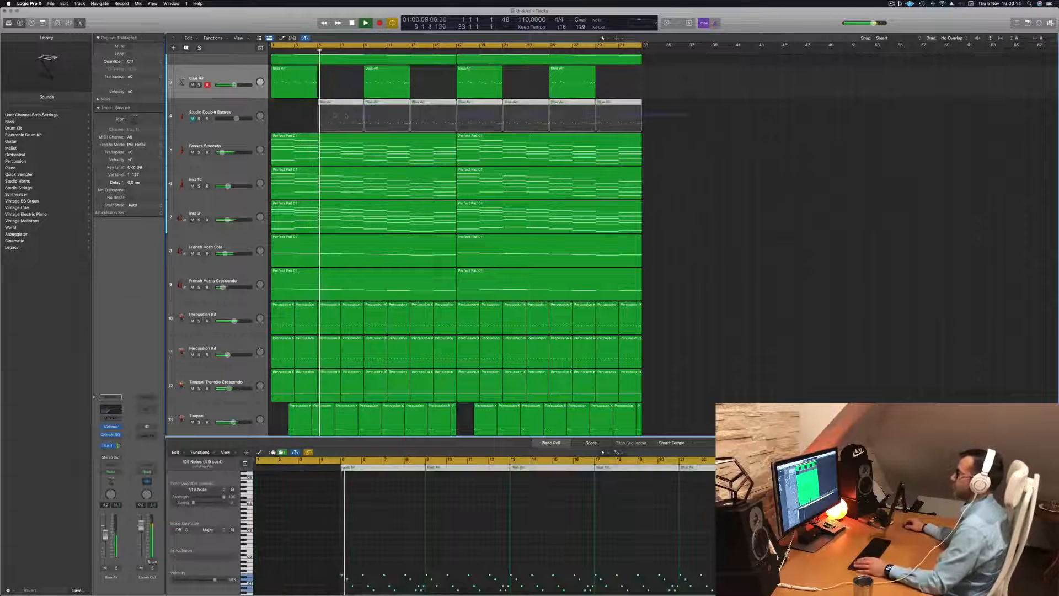
key("Delete")
Duplicate the Blue Air track with its settings and open Musical Typing for the new track
left_click(200, 72)
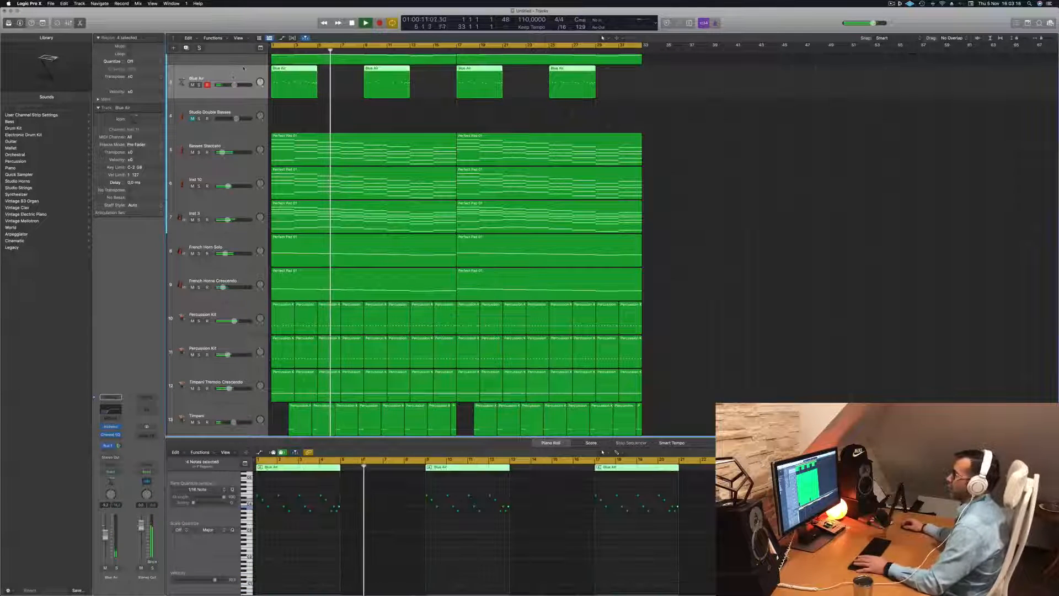
key("super+d")
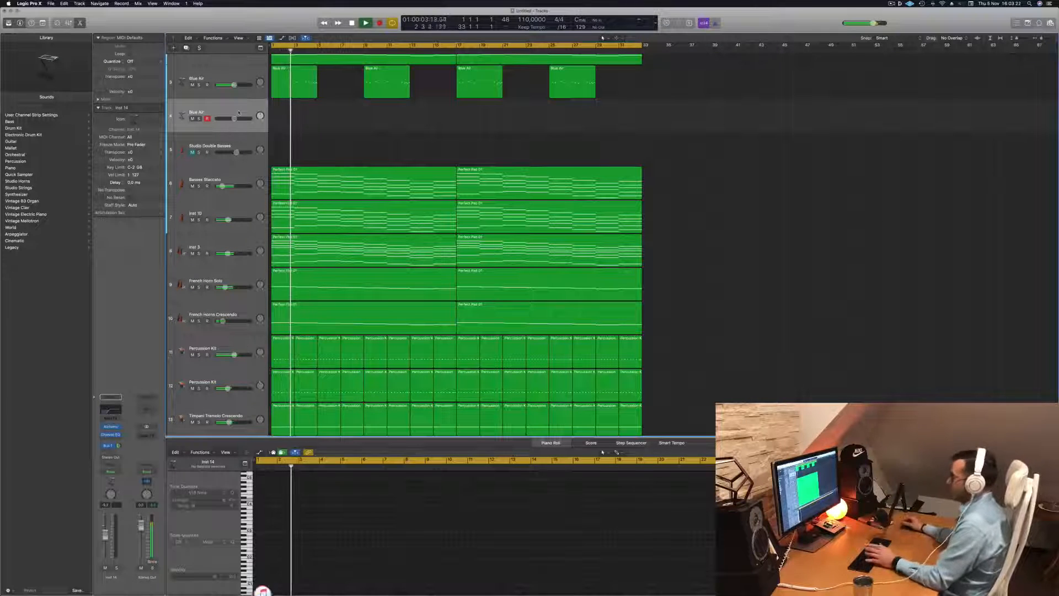
key("super+k")
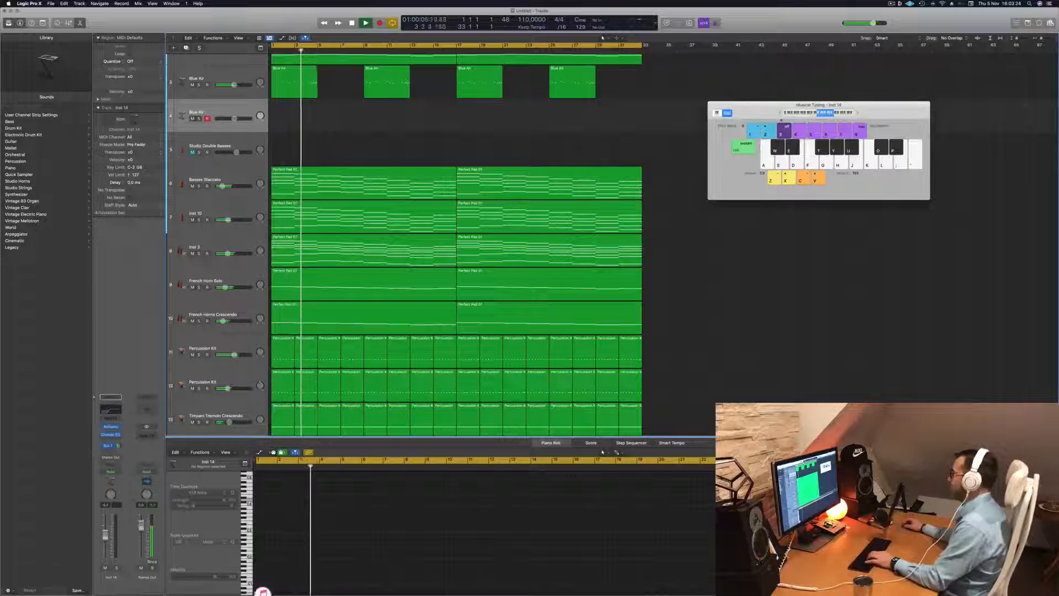
Try out notes over the playing arrangement on the duplicated track, shifting the Musical Typing range up an octave
key("h")
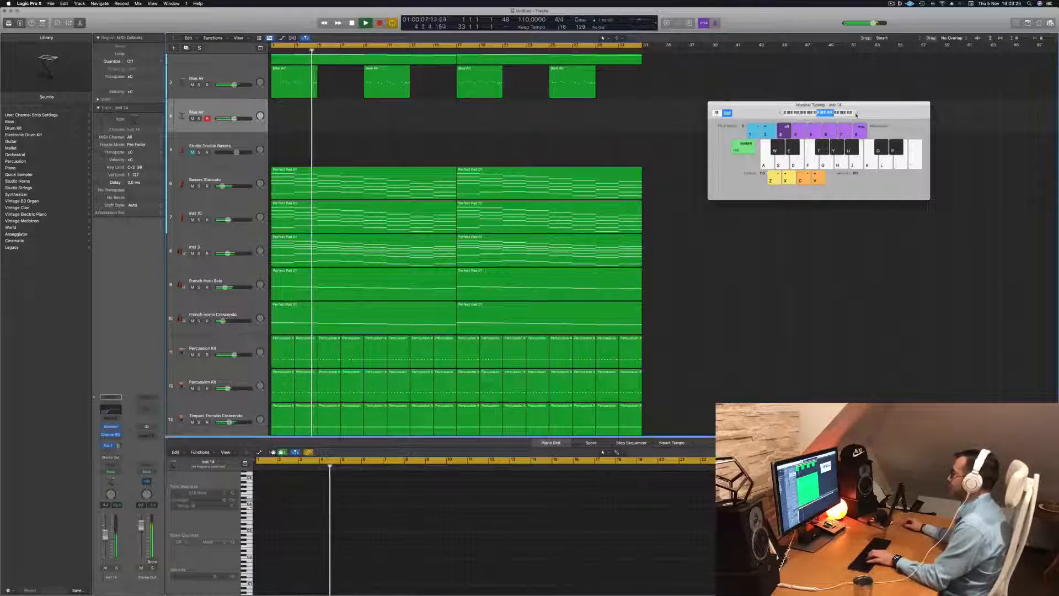
left_click(858, 113)
key("k")
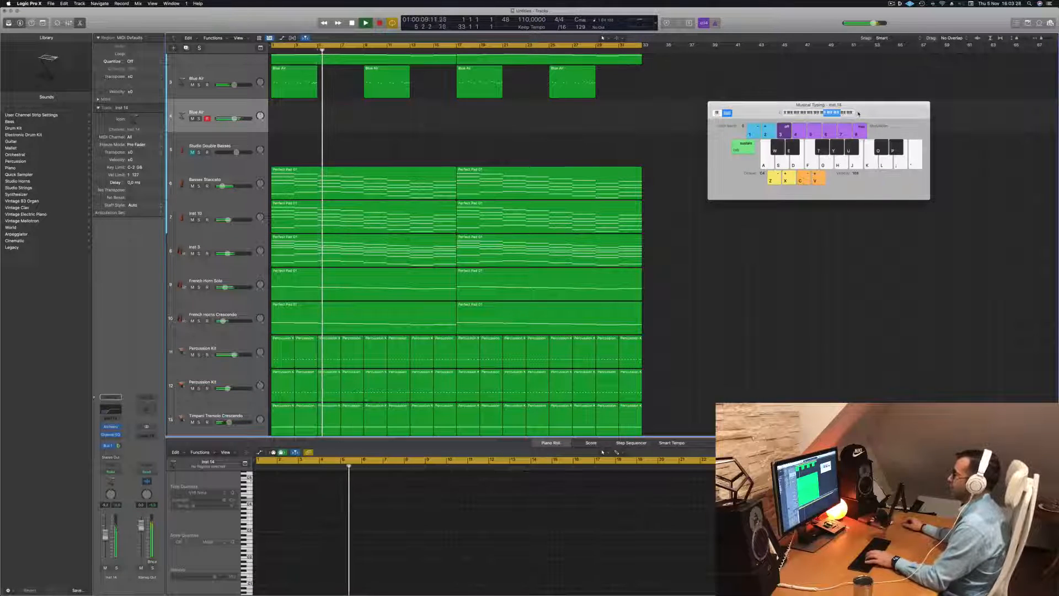
key("d")
key("s")
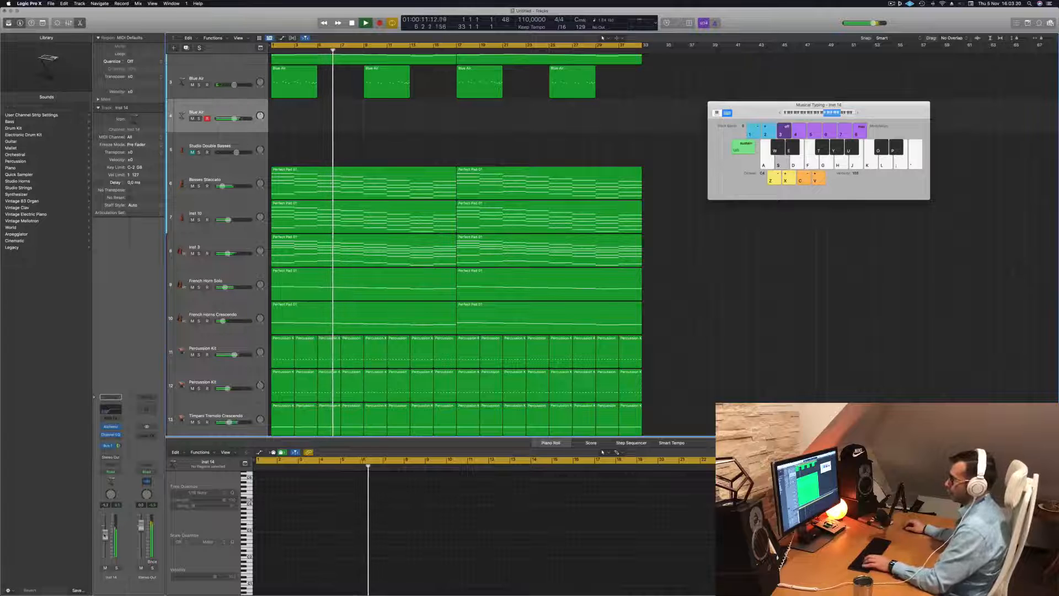
key("d")
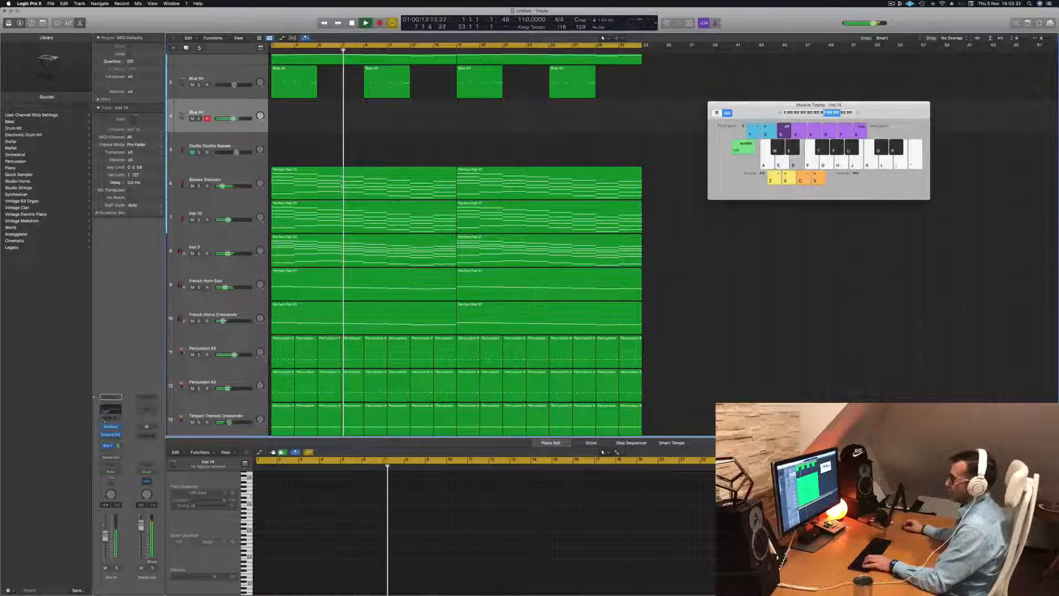
Open Alchemy on the duplicated track, audition Breathing and Can Of Worms, and load the Crossing the Universe preset
left_click(111, 427)
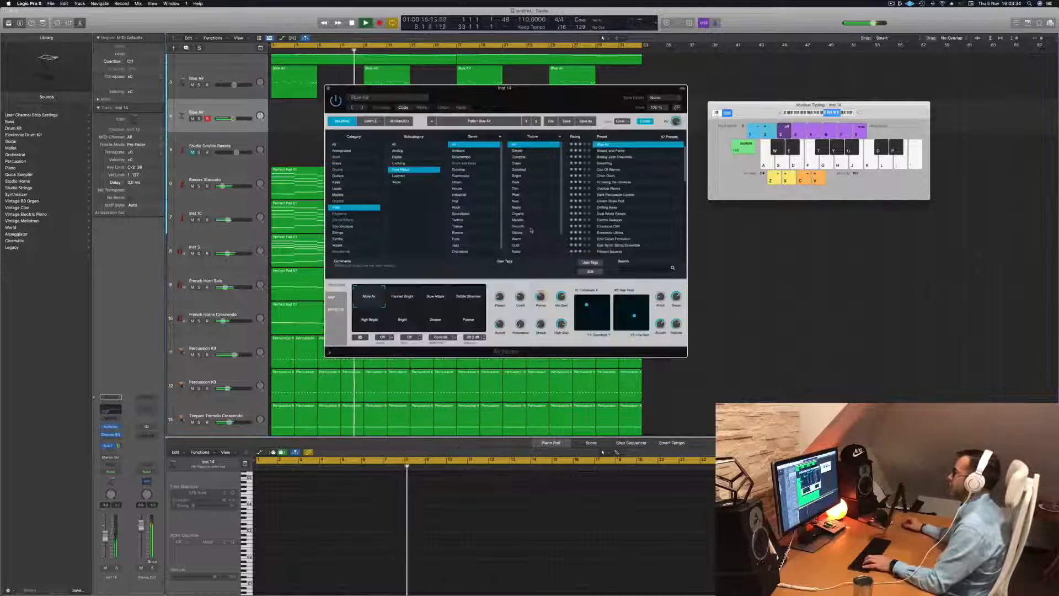
key("a")
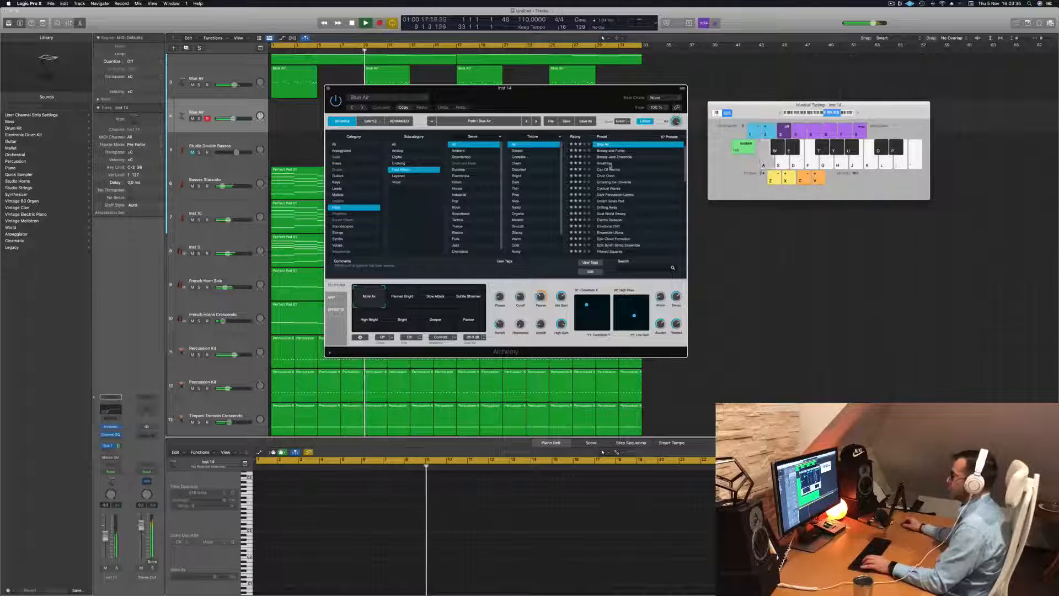
left_click(606, 164)
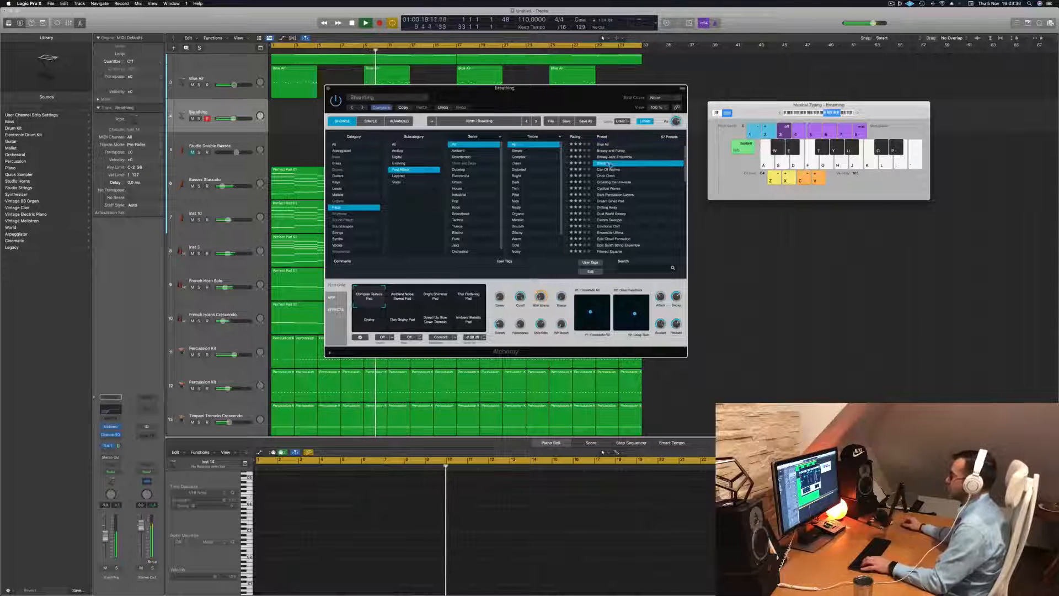
left_click(609, 170)
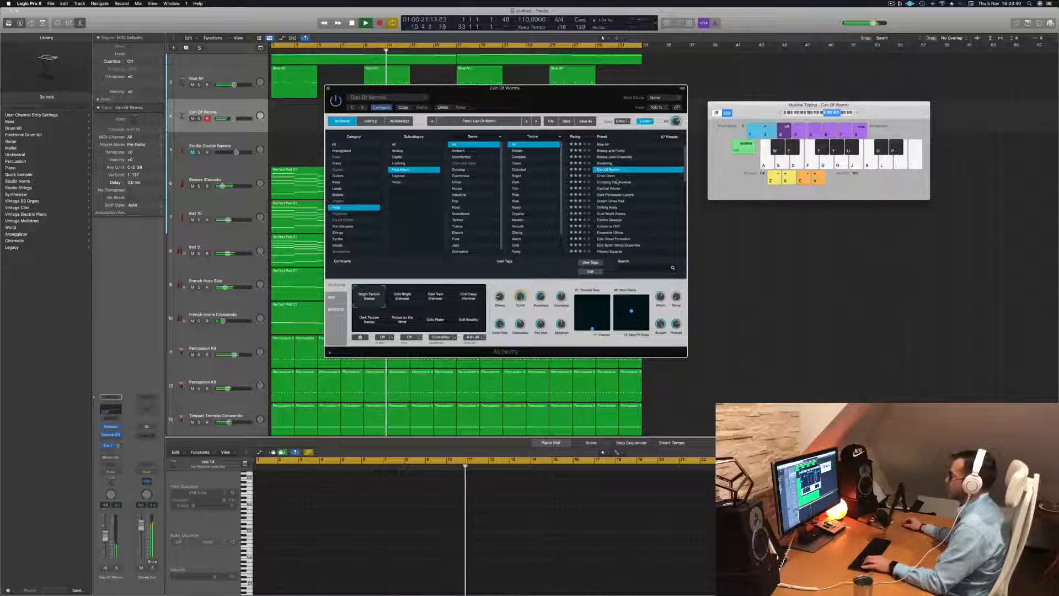
left_click(617, 182)
key("f")
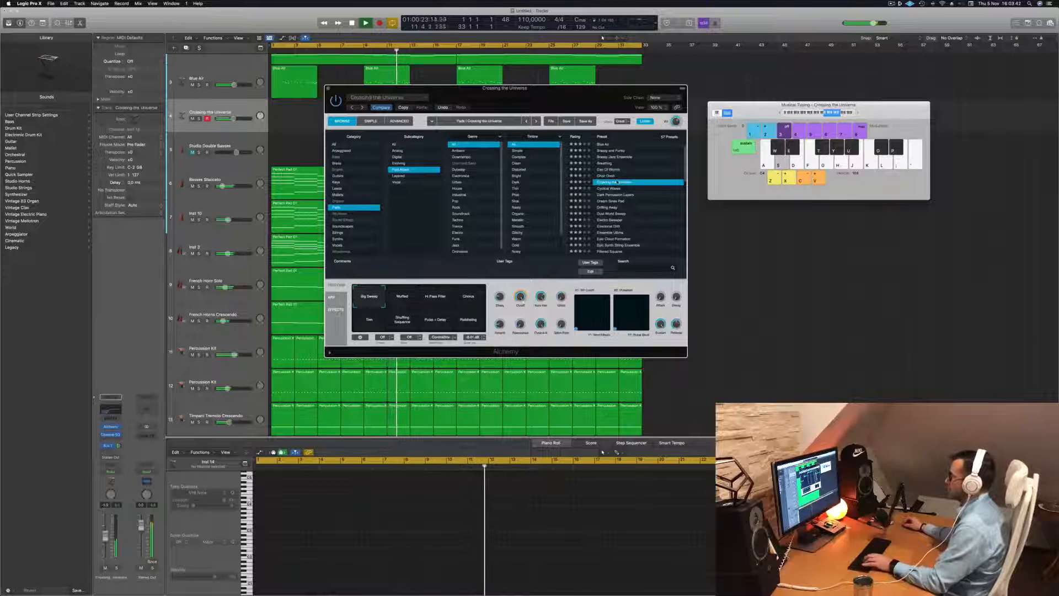
Lower the Musical Typing range, raise the Crossing the Universe track volume slightly and play test notes
left_click(823, 113)
left_click(822, 114)
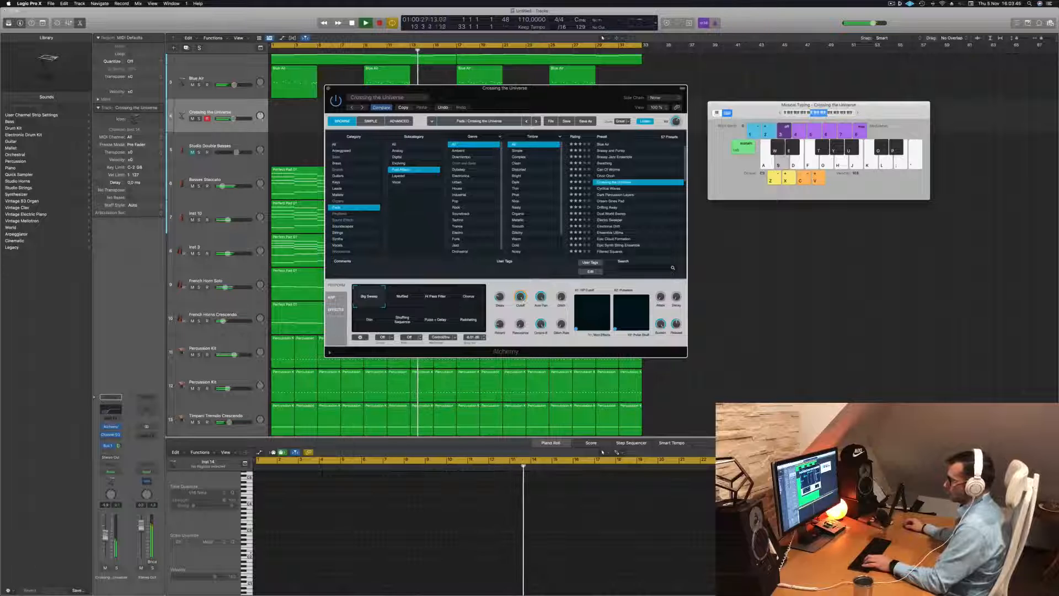
left_click_drag(104, 535, 105, 528)
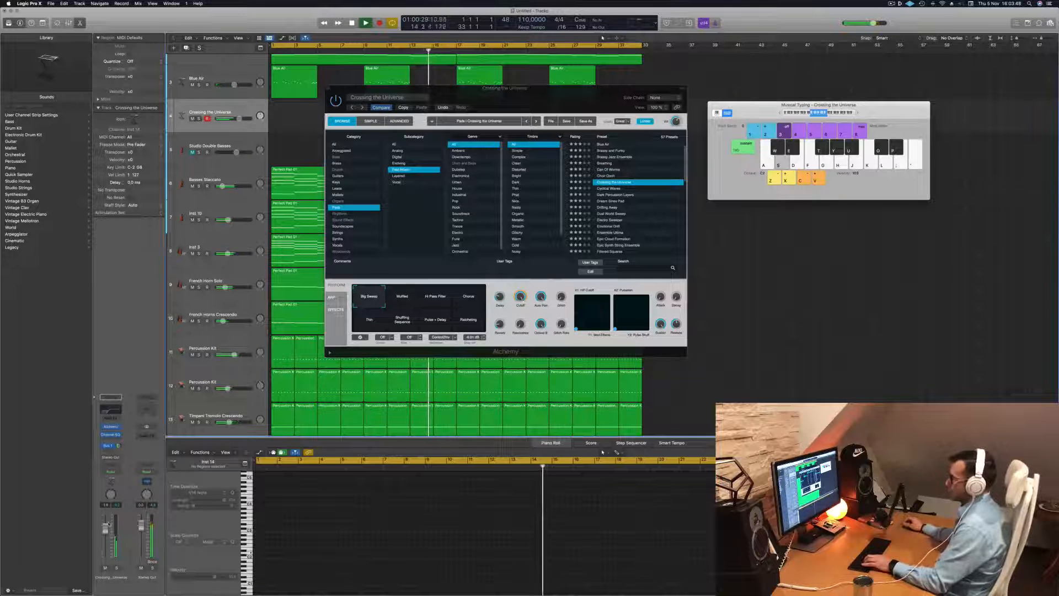
key("s")
key("a")
Switch Crossing the Universe to its Muffled variation, raise the track volume further and move Alchemy off the early regions
left_click(402, 301)
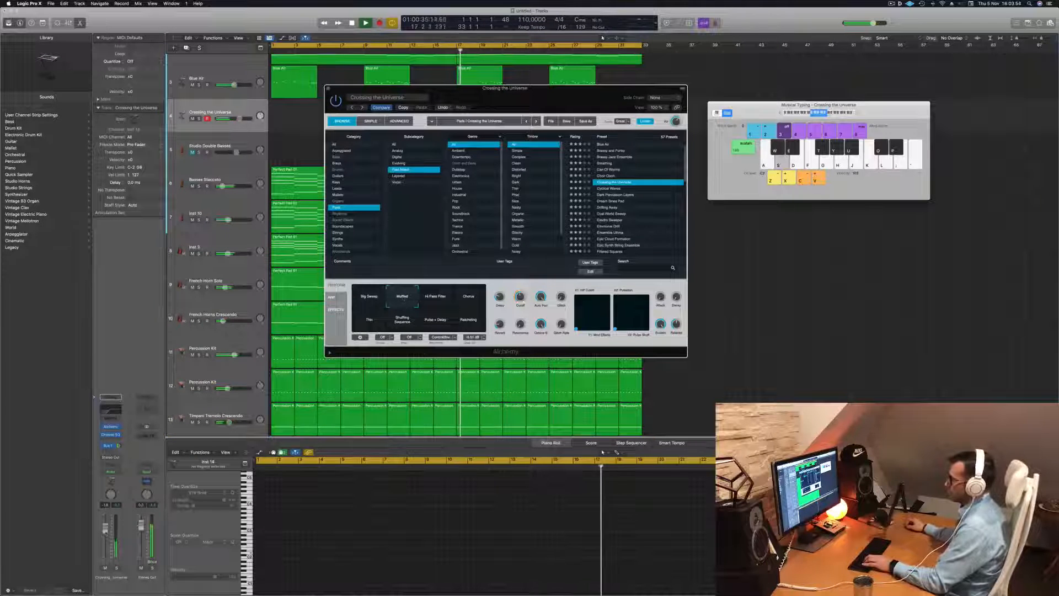
key("d")
left_click_drag(105, 527, 105, 521)
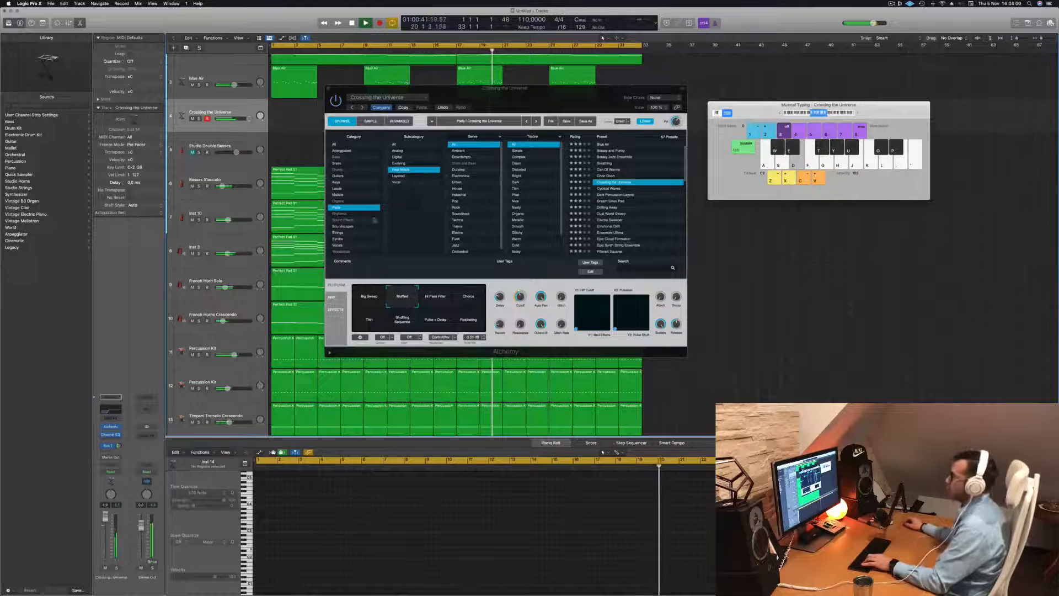
left_click_drag(550, 101, 789, 167)
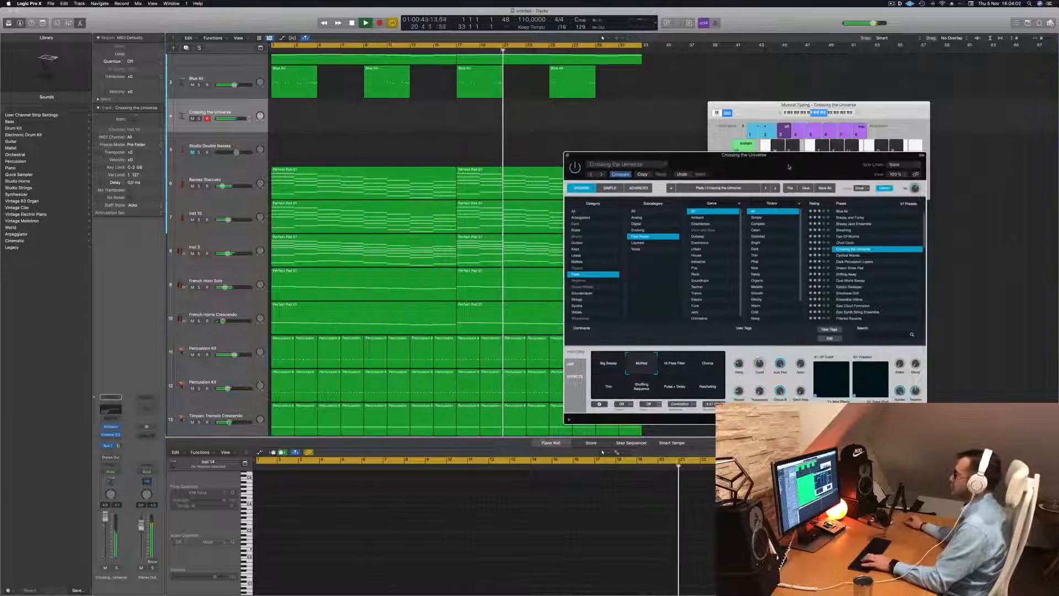
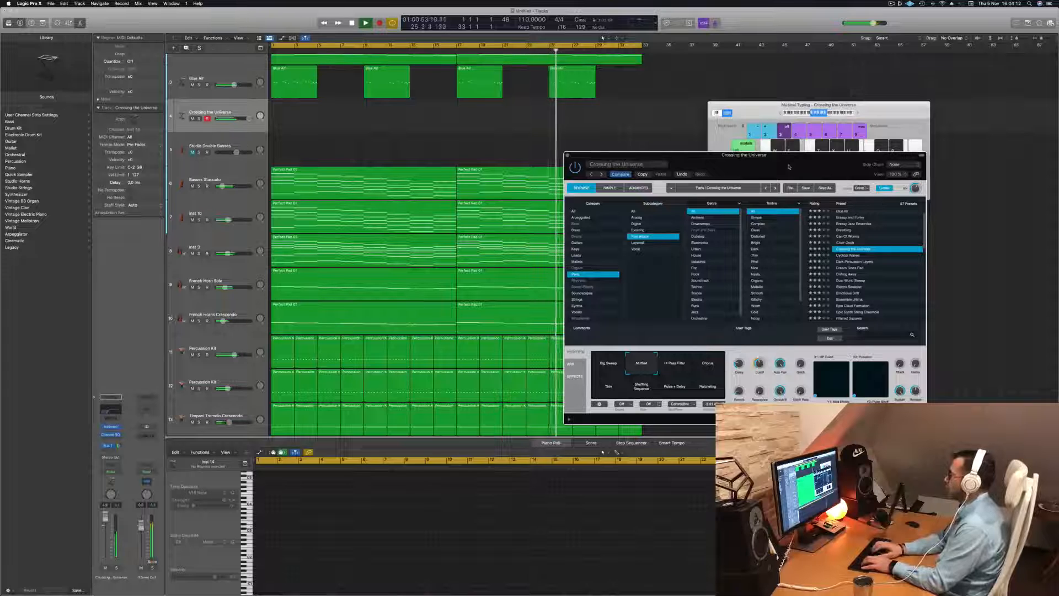
Audition the Hi Pass Filter, Chorus and Thin variations of the Crossing the Universe preset over the playing arrangement
left_click(675, 368)
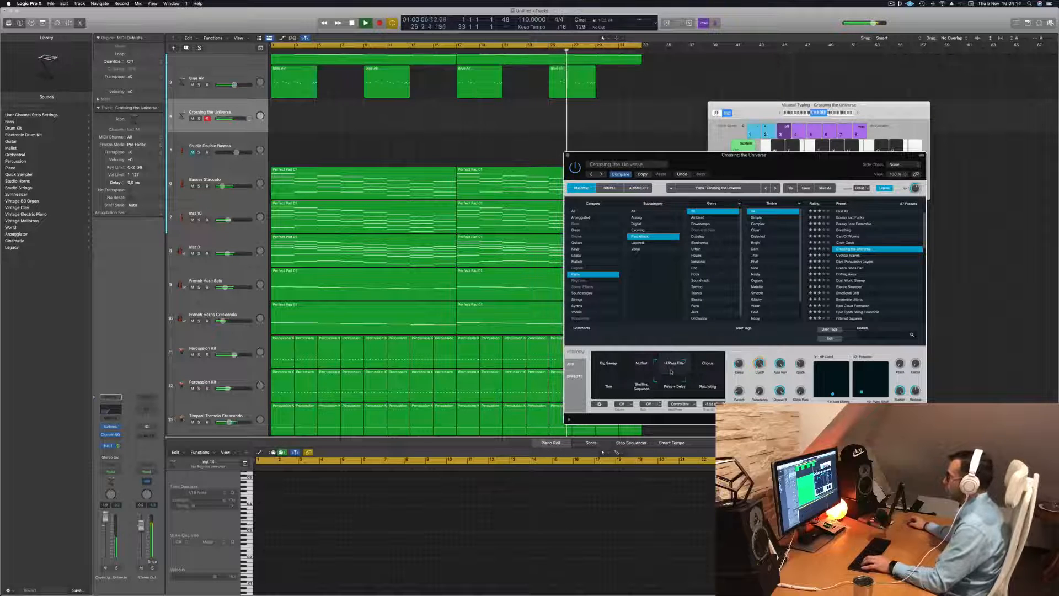
left_click(715, 362)
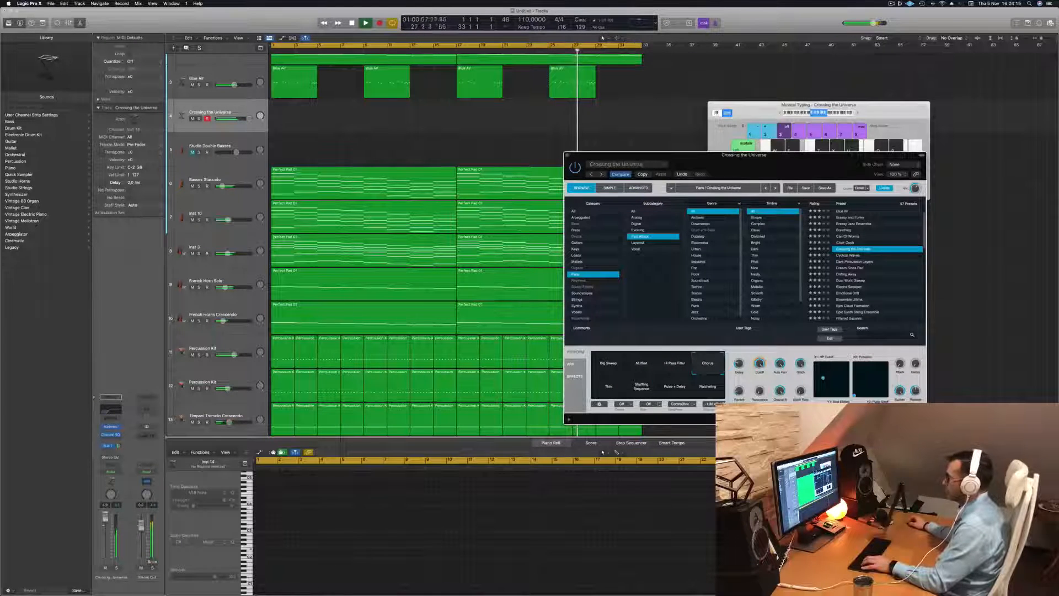
left_click(604, 387)
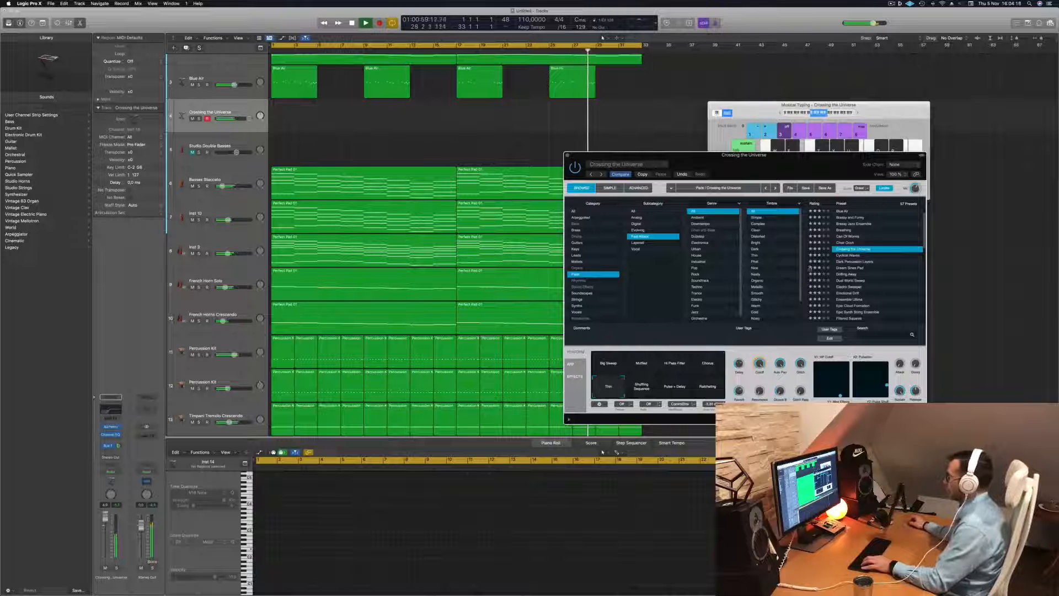
Audition the Cyclical Waves, Dark Percussion Layers, Dream Sines Pad and Drifting Away presets in Alchemy with test notes
left_click(848, 255)
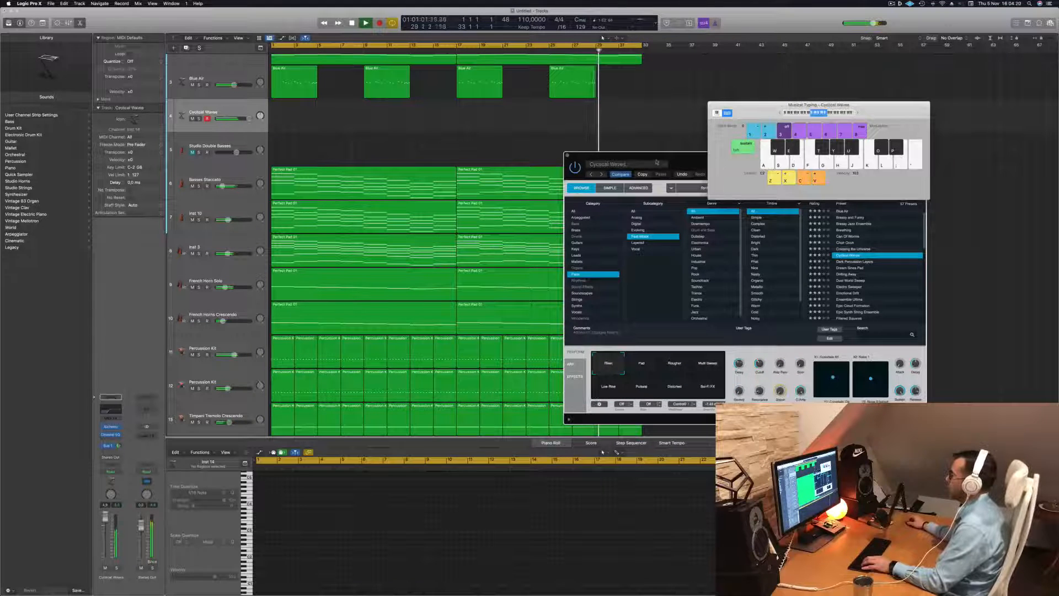
left_click_drag(675, 159, 514, 162)
key("s")
key("d")
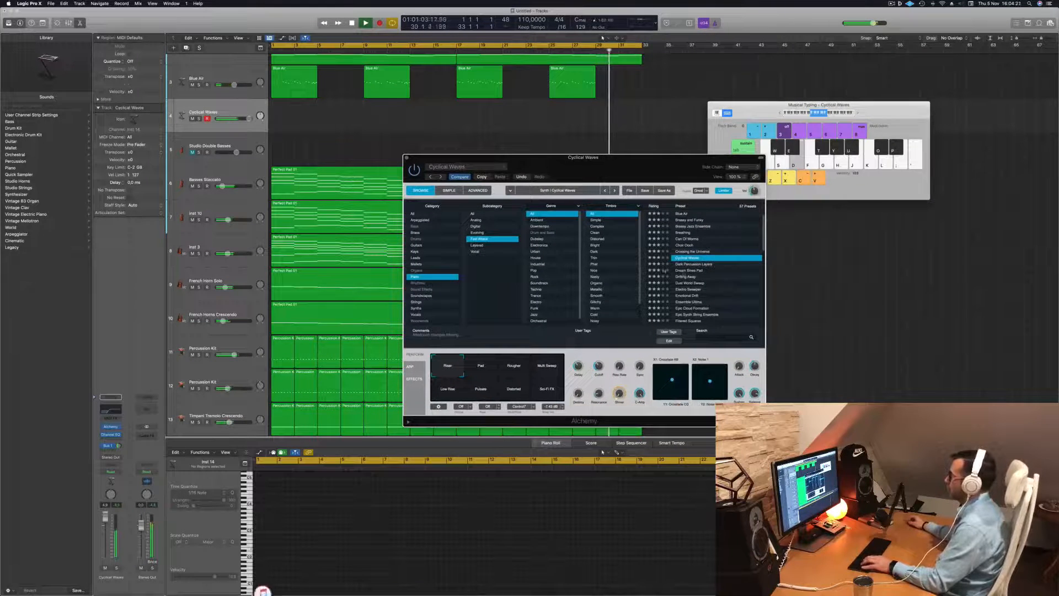
left_click(696, 265)
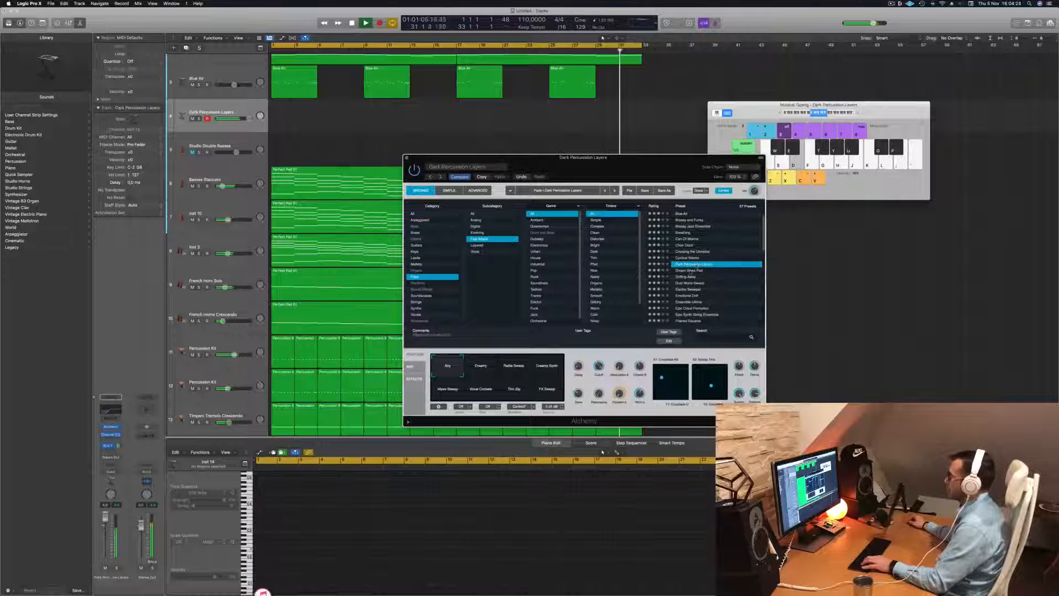
left_click(690, 271)
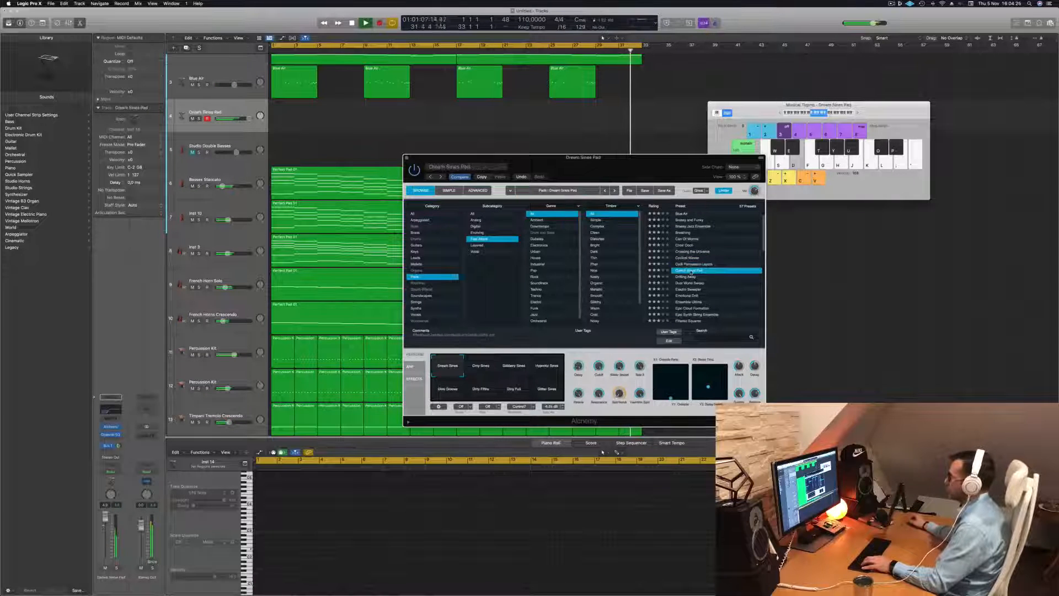
key("s")
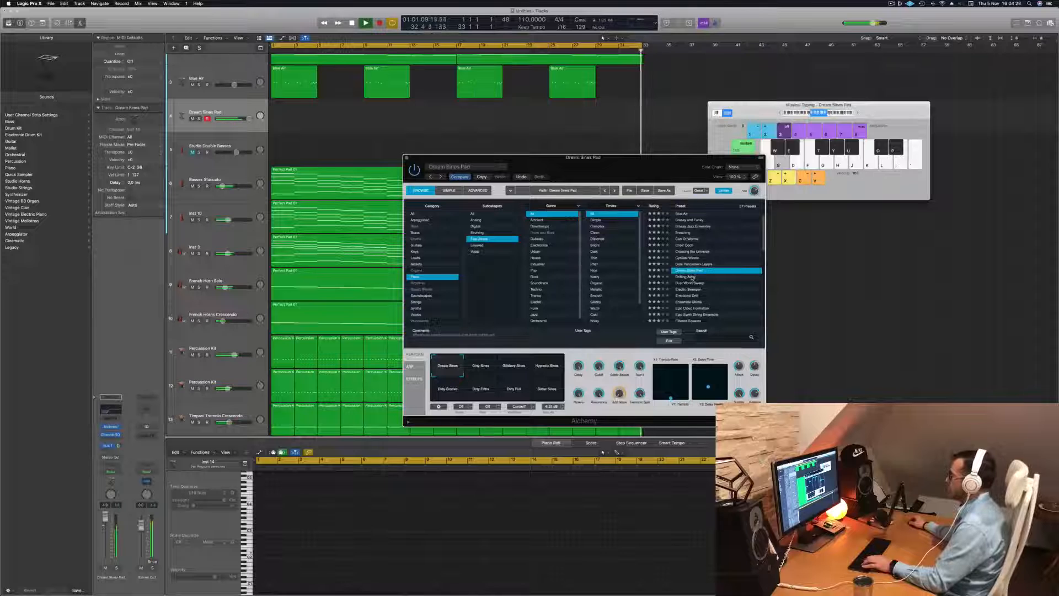
left_click(692, 277)
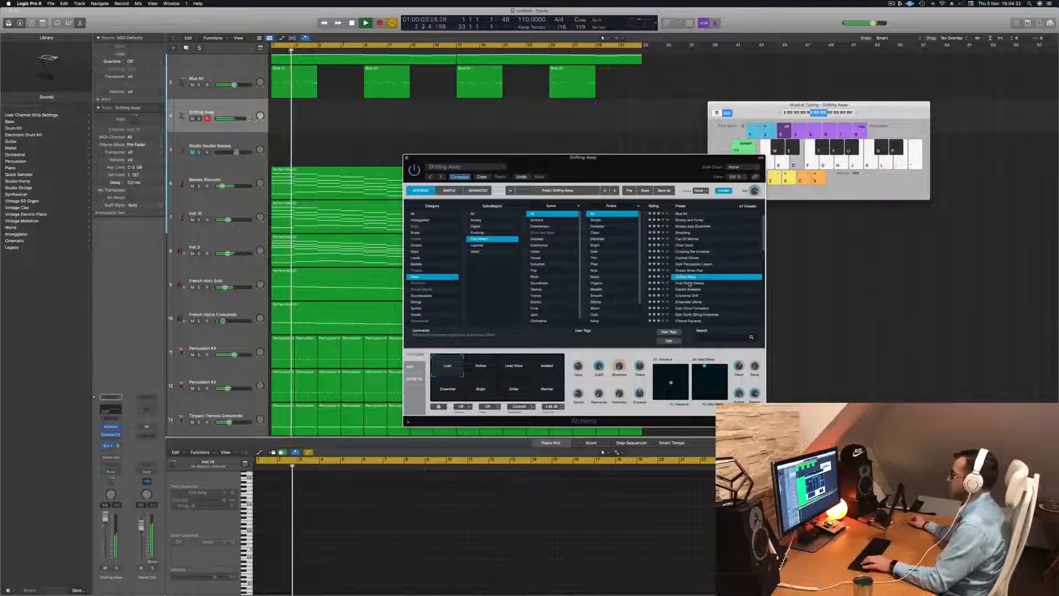
Load the Dust World Sweep preset and audition its String Ensemble, High Pitched, Filter Sequence, Detuned and Rhythmic variations
left_click(690, 283)
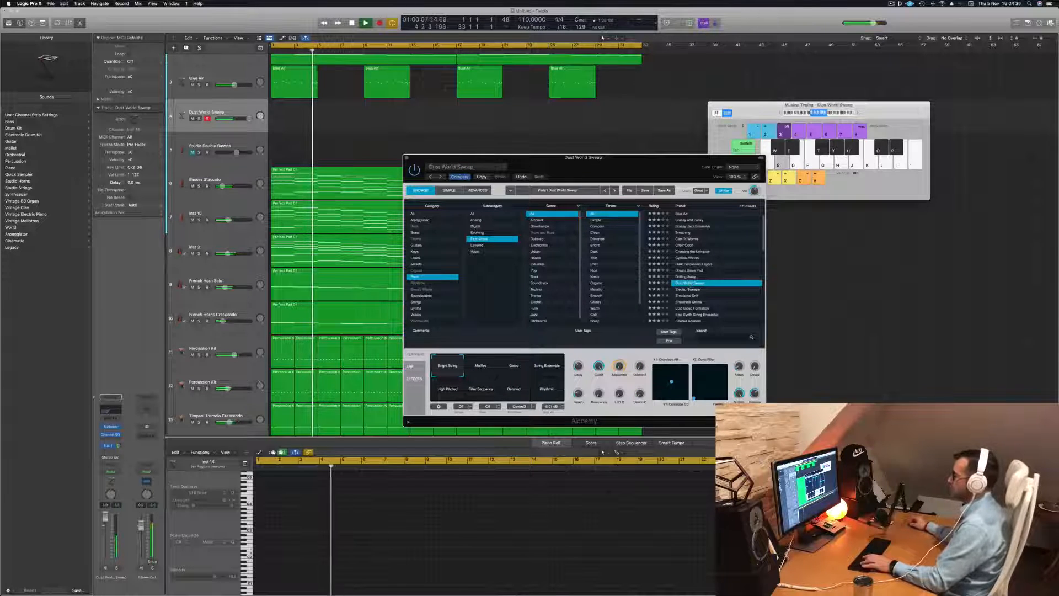
mouse_move(757, 191)
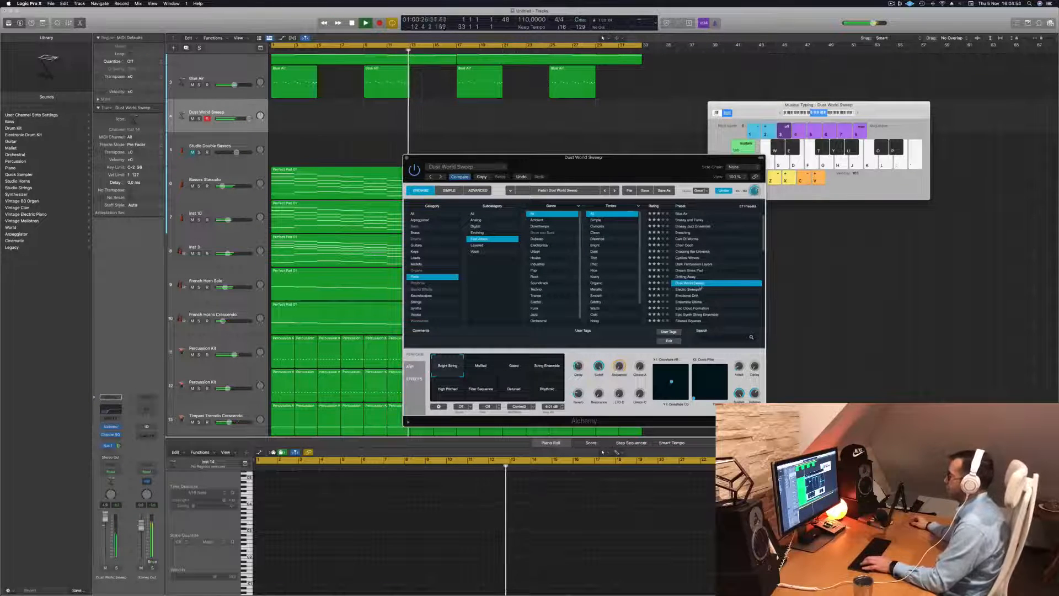
left_click(514, 366)
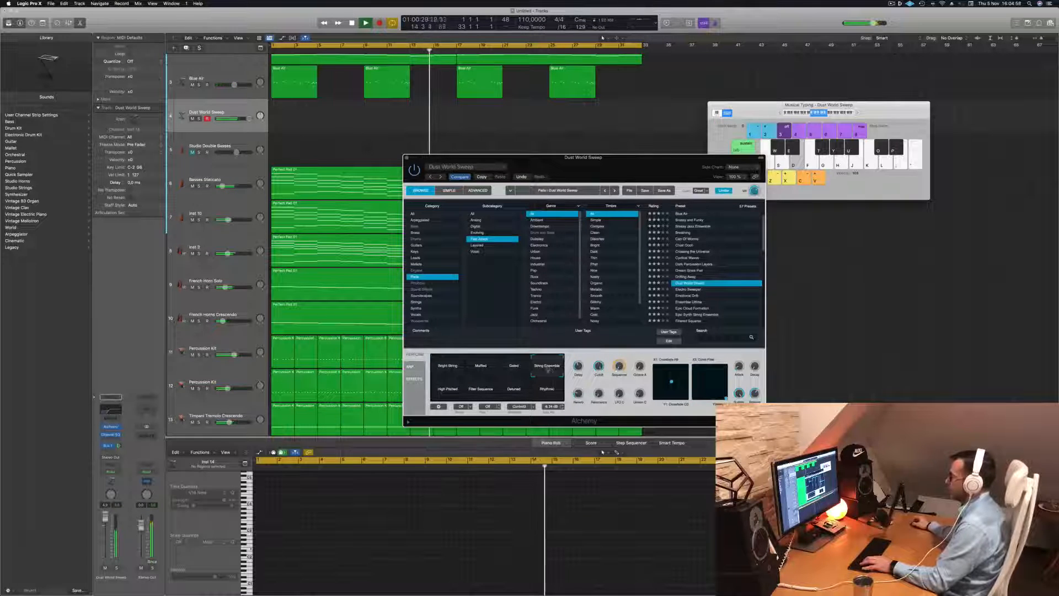
left_click(454, 392)
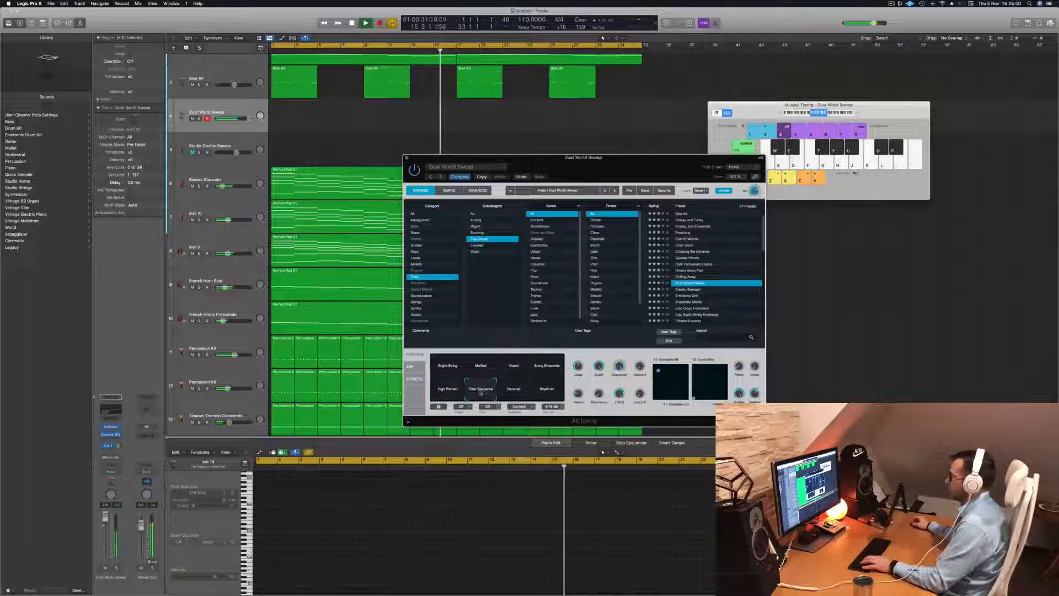
left_click(513, 389)
left_click(546, 393)
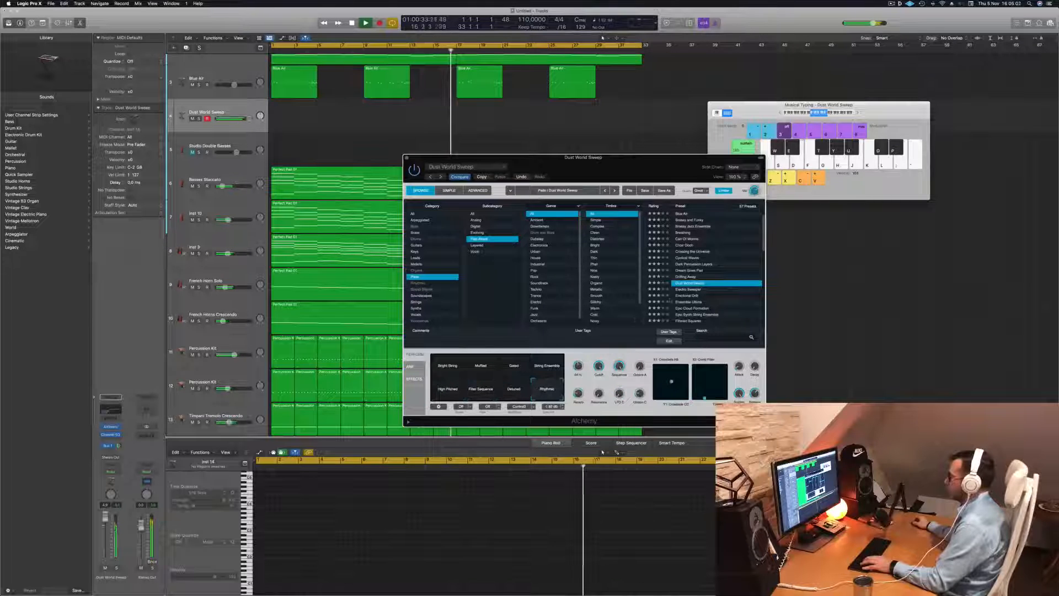
Load the Emotional Drift preset, lower the track volume and play descending test notes
left_click(692, 296)
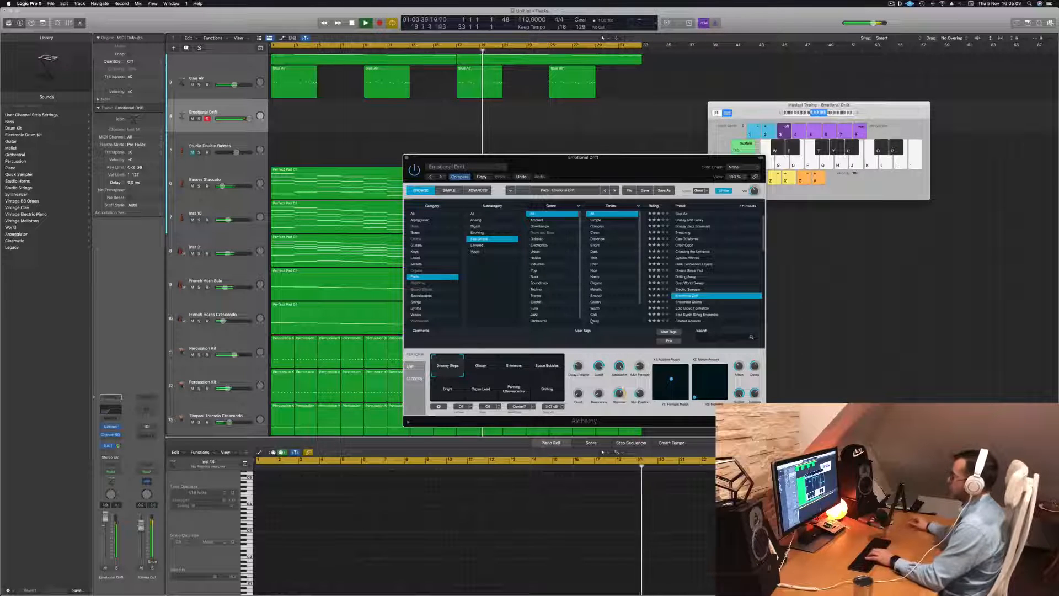
left_click_drag(104, 517, 104, 530)
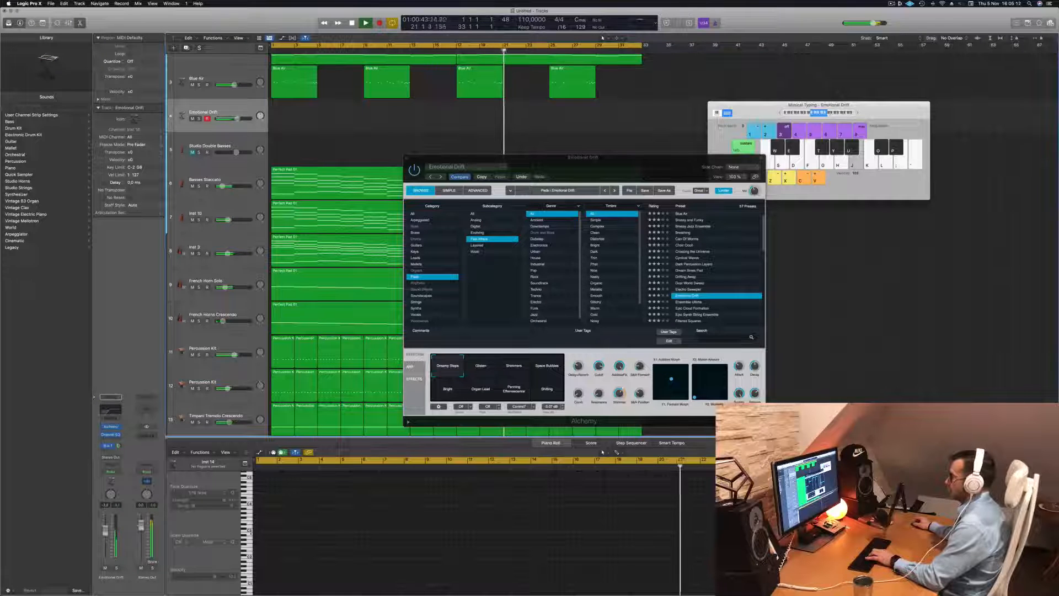
key("apostrophe")
key("semicolon")
key("l")
key("k")
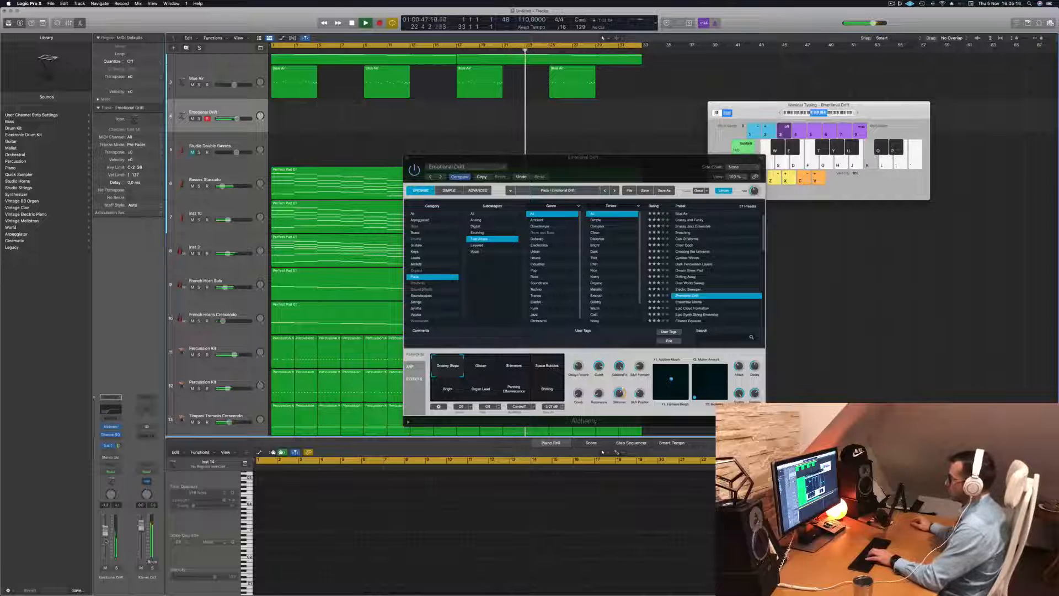
Audition the Shimmers, Space Bubbles, Bright and Organ Lead variations of Emotional Drift
left_click(518, 370)
key("j")
left_click(549, 371)
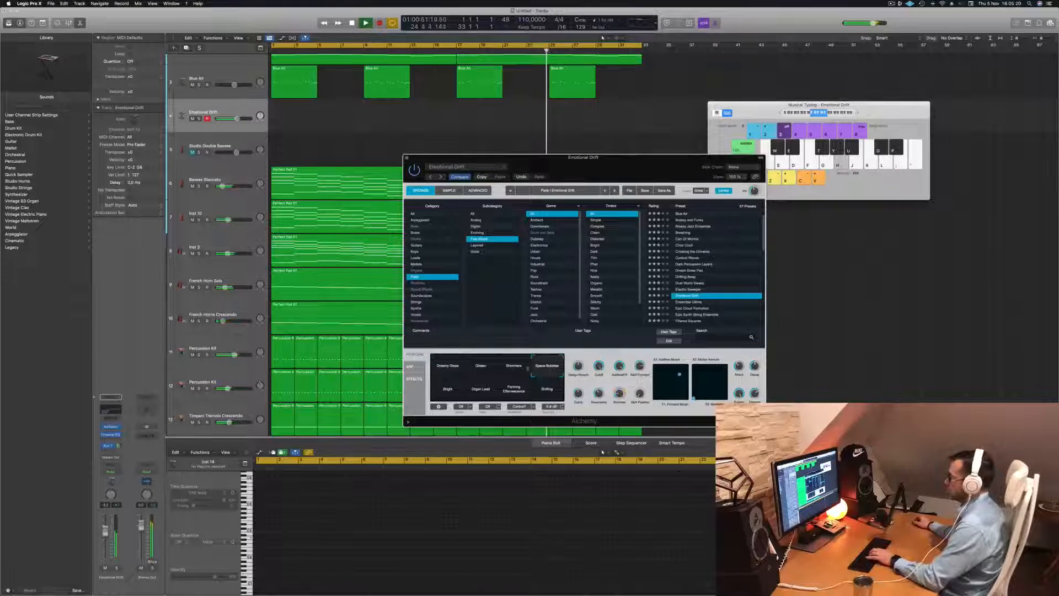
left_click(448, 389)
left_click(488, 390)
Audition the preset listed after Emotional Drift, load Epic Cloud Formation and solo the track briefly
scroll(711, 287, "down", 2)
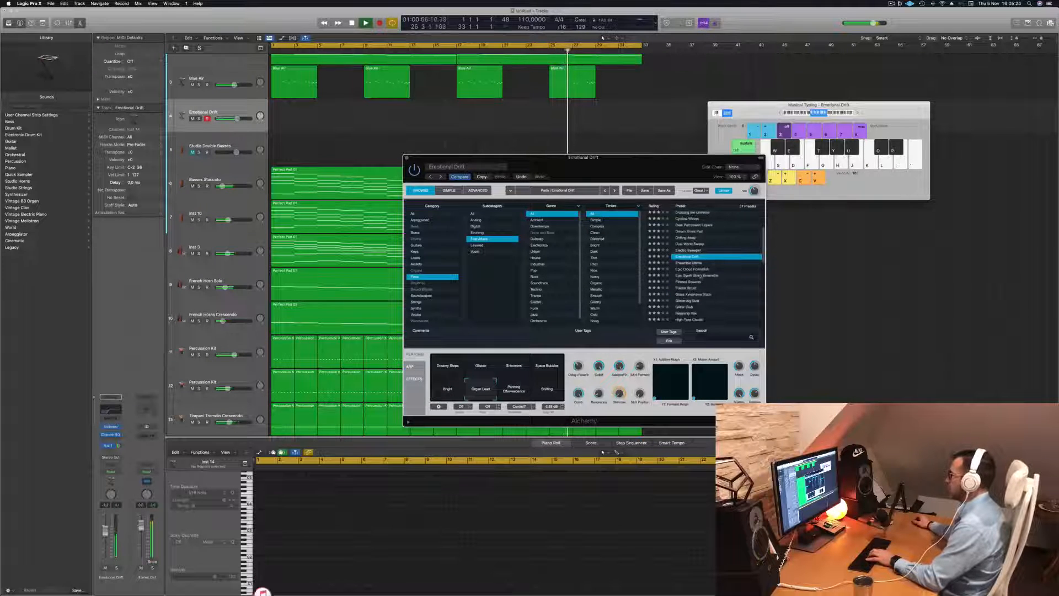
left_click(690, 263)
key("j")
left_click(693, 269)
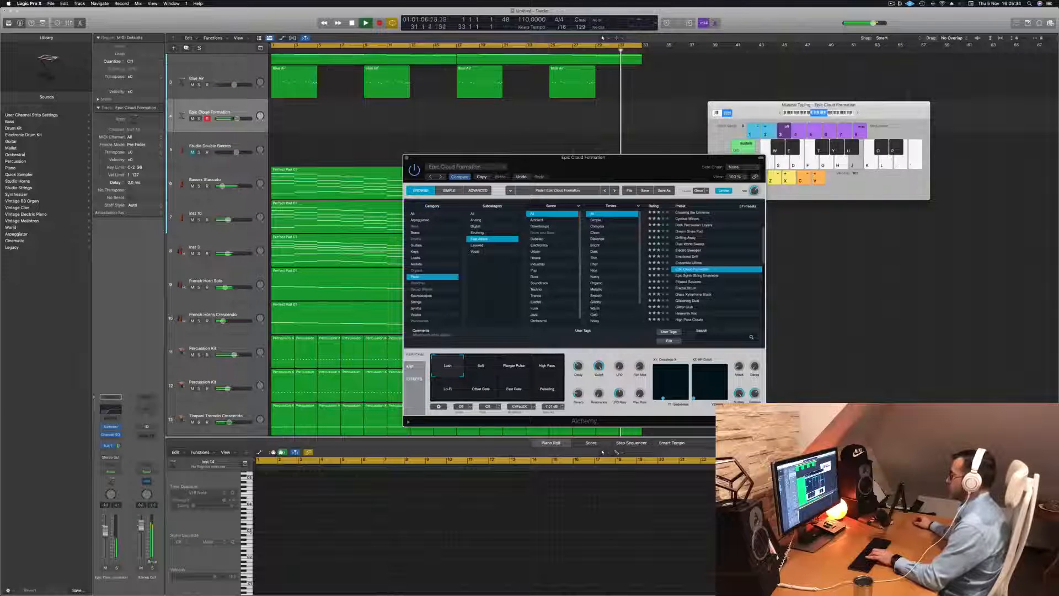
left_click(117, 567)
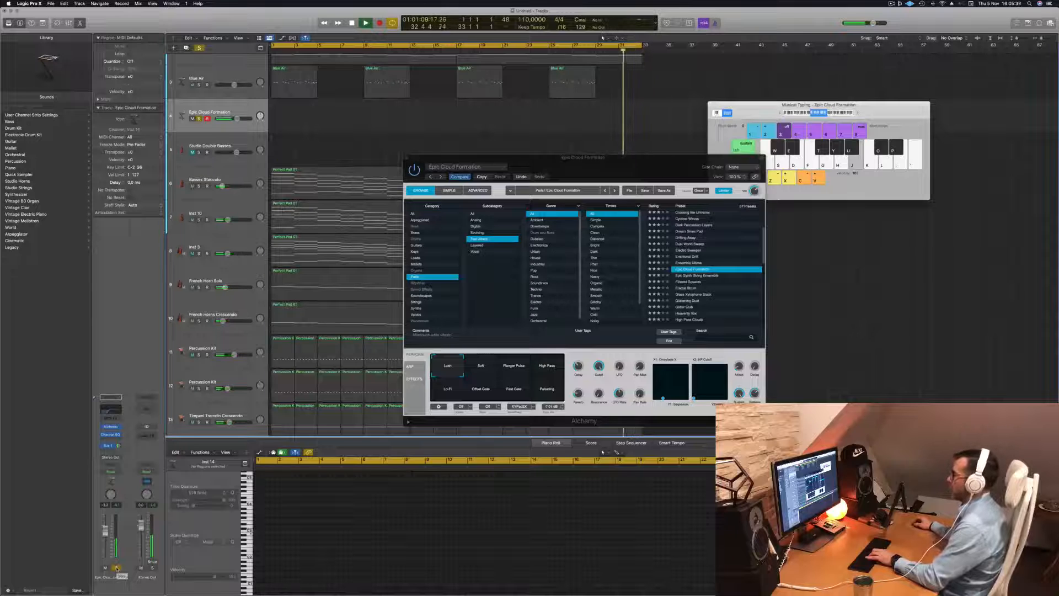
left_click(116, 568)
Move Alchemy off the regions and copy the first Perfect Pad region from the Basses Staccato track onto the Epic Cloud Formation track
left_click_drag(602, 159, 1026, 161)
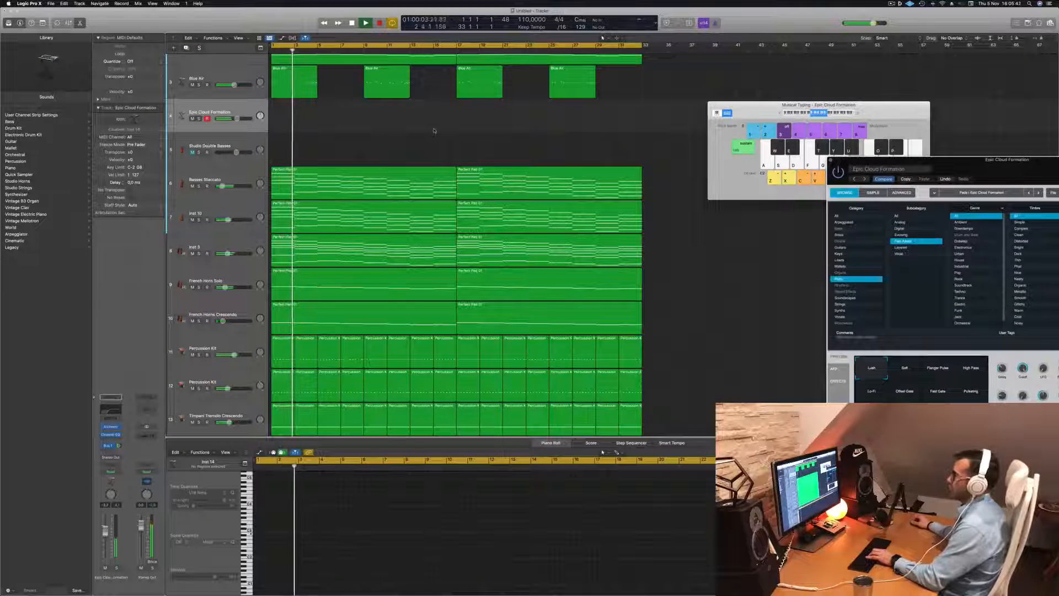
left_click(346, 171)
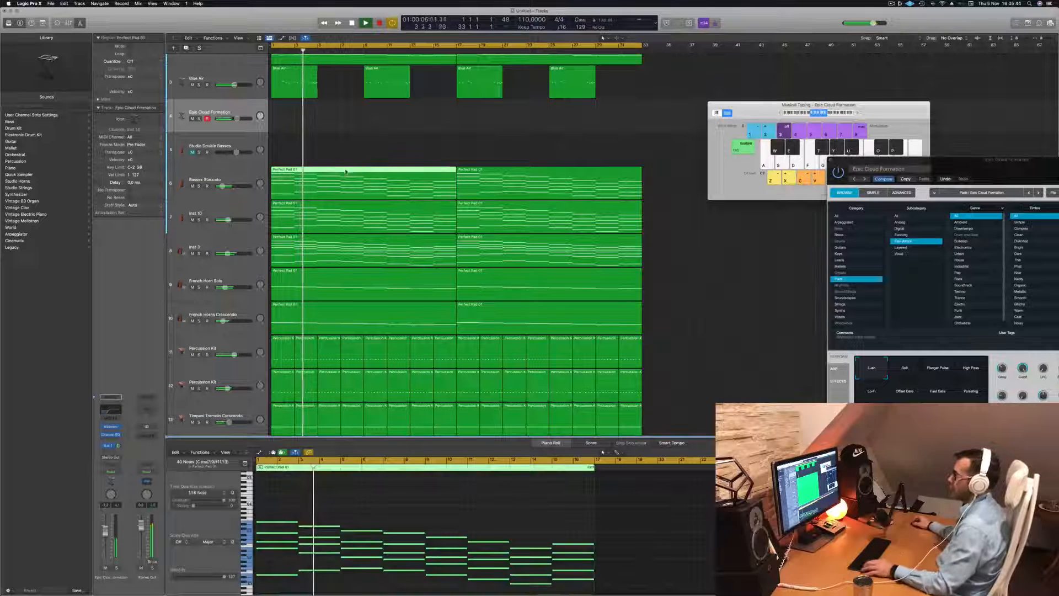
left_click_drag(346, 171, 346, 105)
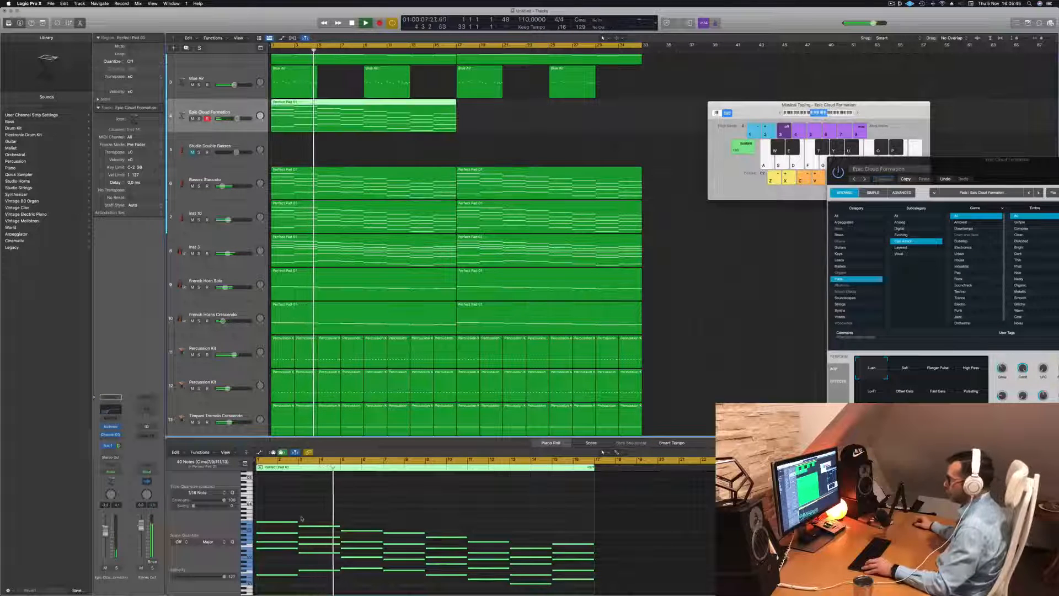
Delete the low bass line notes beneath the chords in the copied Perfect Pad region
scroll(301, 519, "down", 2)
left_click(317, 572)
left_click_drag(316, 572, 527, 517)
key("Delete")
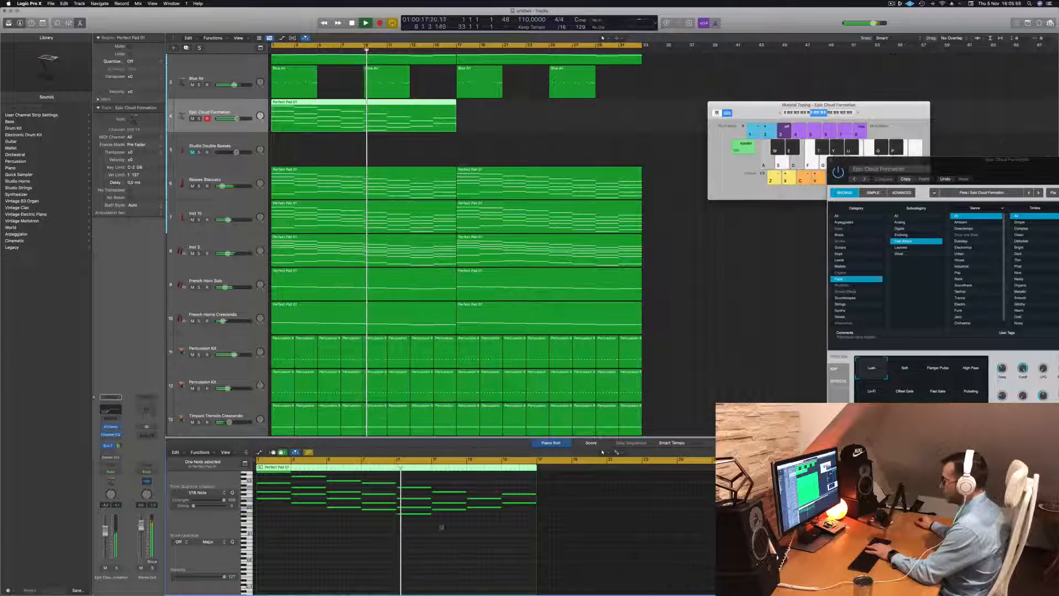
Thin the chords in the Epic Cloud Formation region to two notes each by deleting the extra notes
left_click_drag(446, 518, 342, 503)
key("Delete")
key("Delete")
key("Delete")
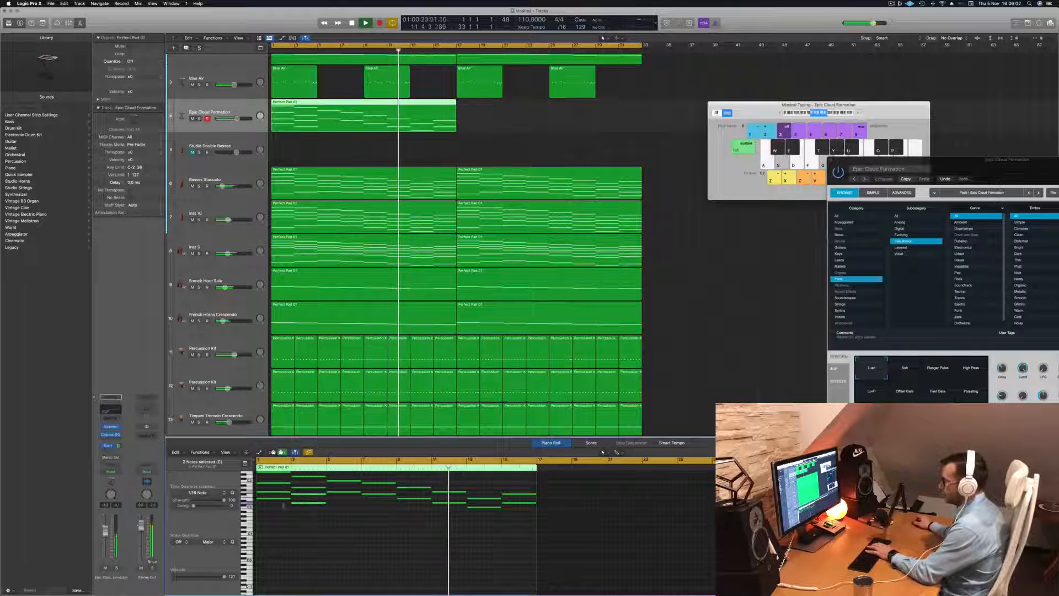
key("Delete")
scroll(270, 534, "up", 2)
left_click_drag(269, 535, 277, 506)
key("Delete")
Play the arrangement from the start, comparing Epic Cloud Formation soloed and in the full mix
key("Return")
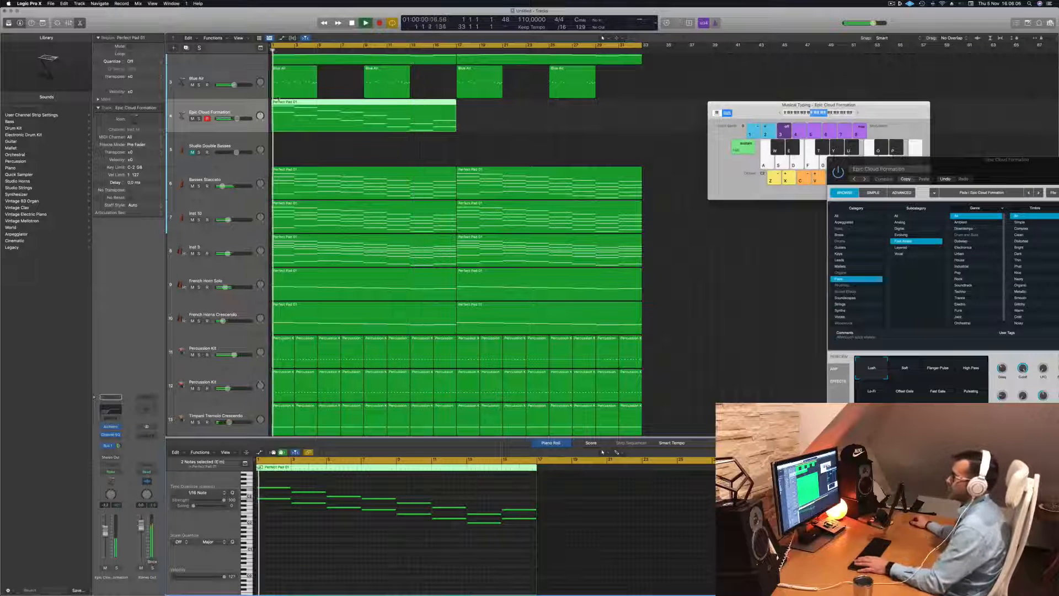
key("space")
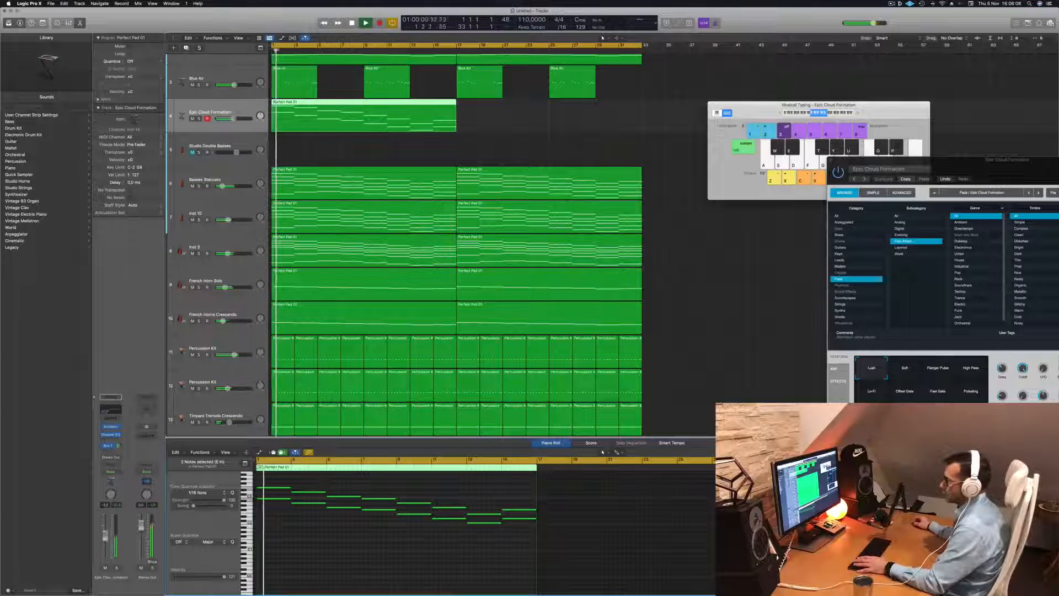
left_click(115, 568)
left_click(115, 568)
key("Return")
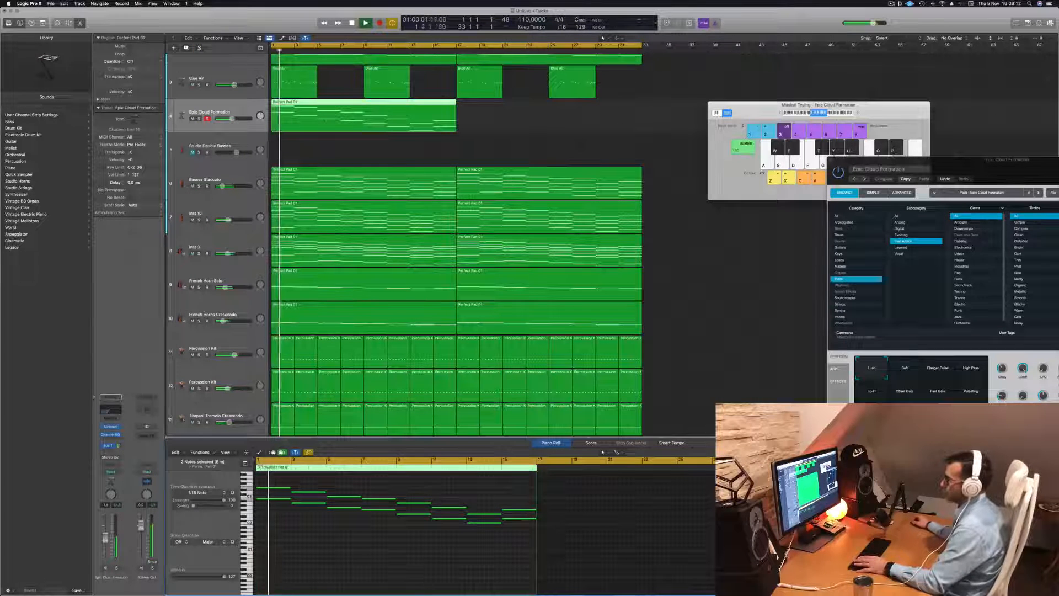
Copy the thinned Epic Cloud Formation region to bar 17 and check the track briefly in solo
left_click_drag(356, 104, 541, 105)
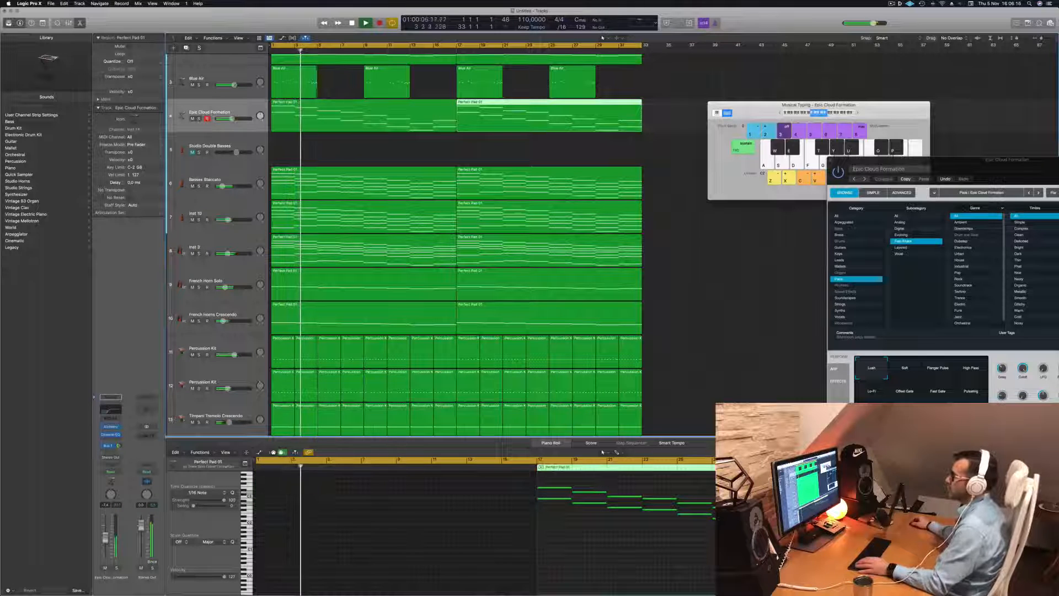
left_click(116, 567)
left_click(117, 568)
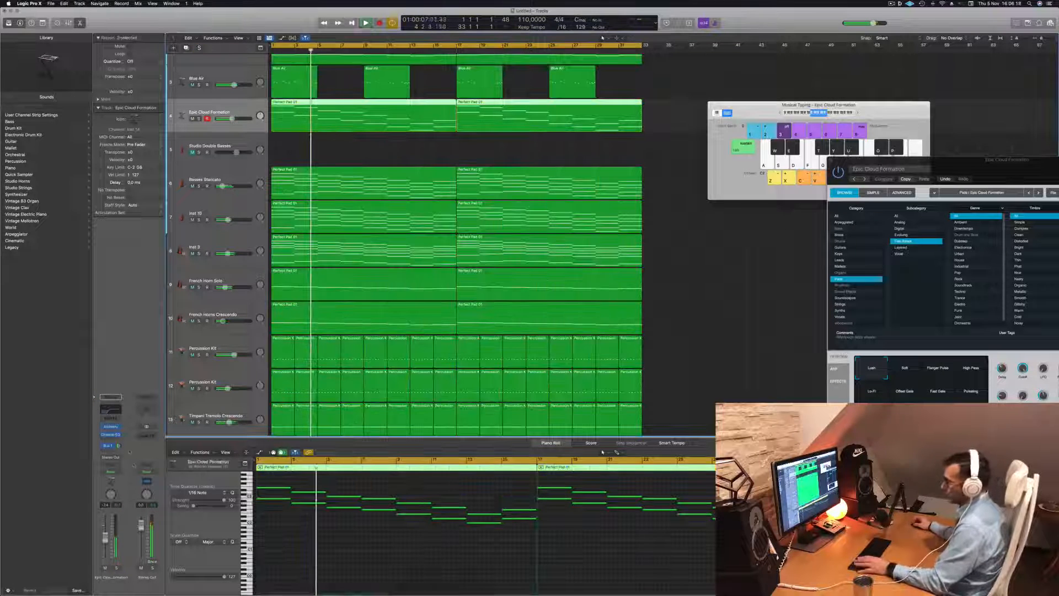
Apply a 1030 Hz, 12 dB/Oct low cut in Epic Cloud Formation's Channel EQ and check the track in solo
left_click(109, 412)
left_click_drag(562, 221, 640, 210)
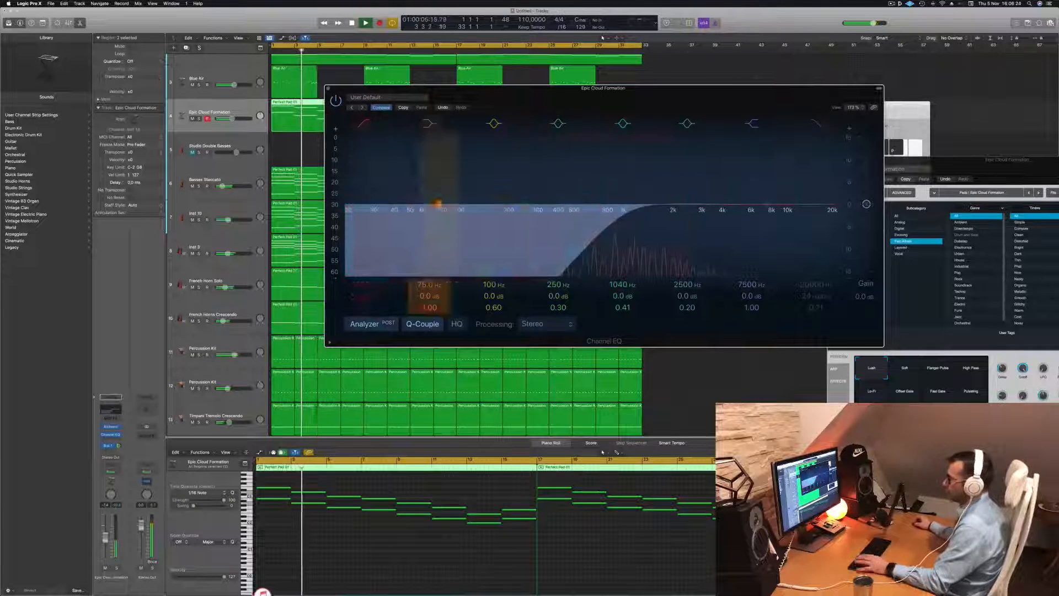
left_click(117, 568)
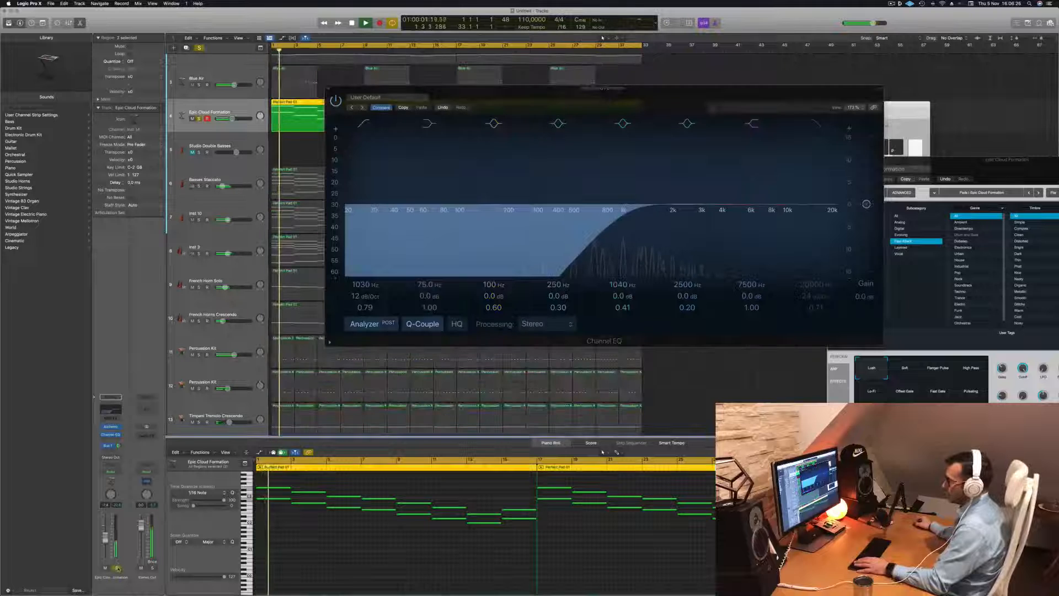
left_click(117, 568)
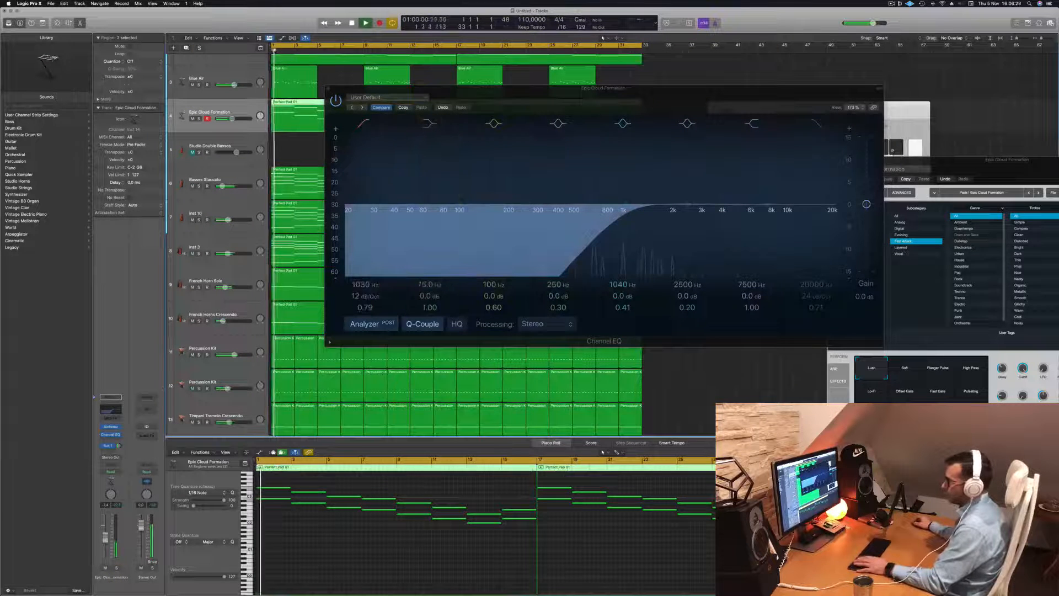
Adjust Epic Cloud Formation's Bus 1 send, close its Channel EQ and compare the track briefly with the full mix
left_click(118, 446)
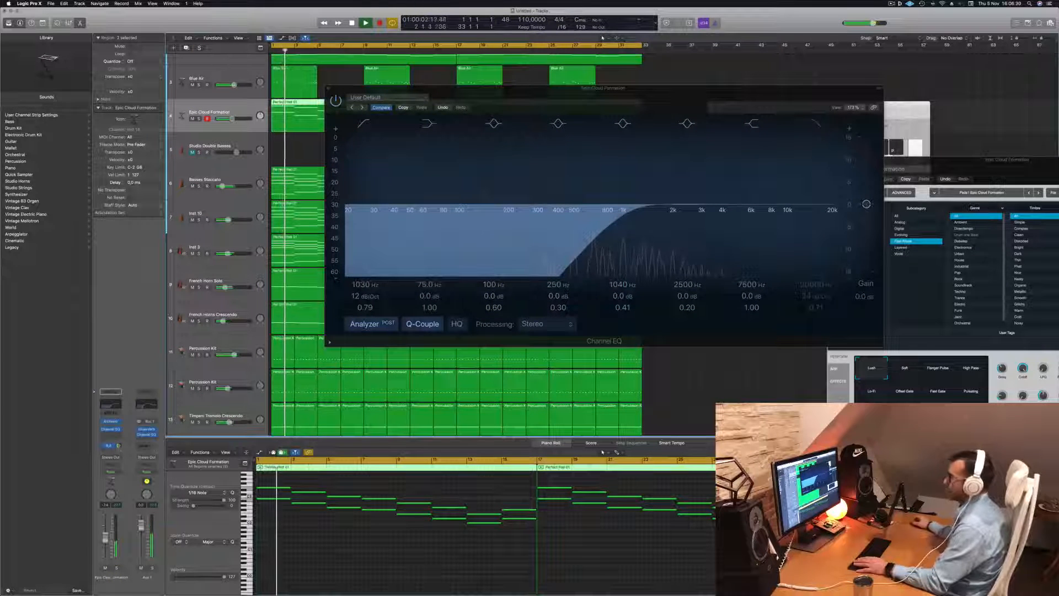
left_click(328, 90)
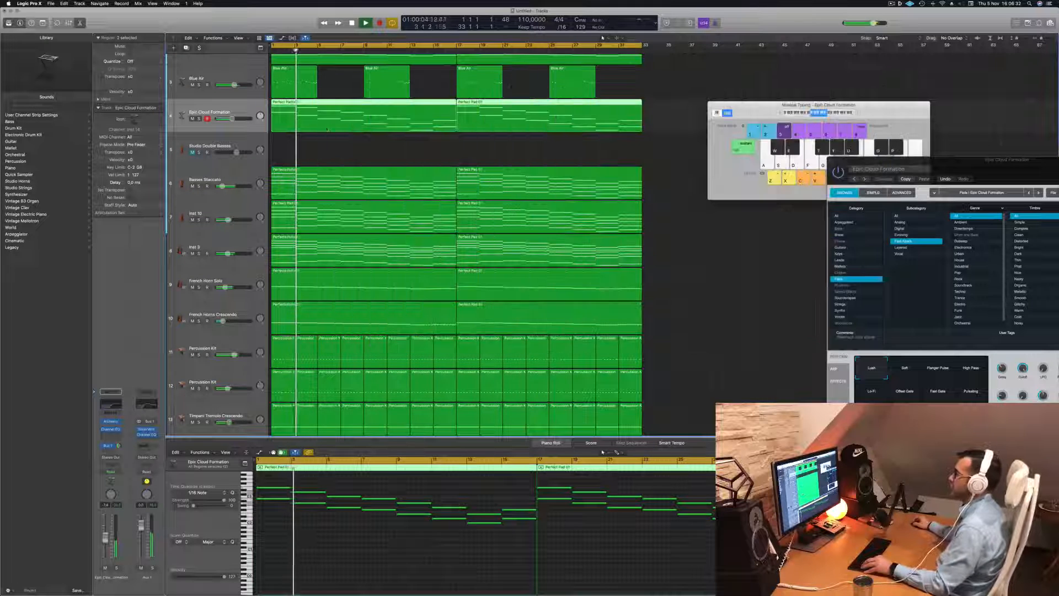
scroll(329, 91, "down", 4)
left_click(228, 75)
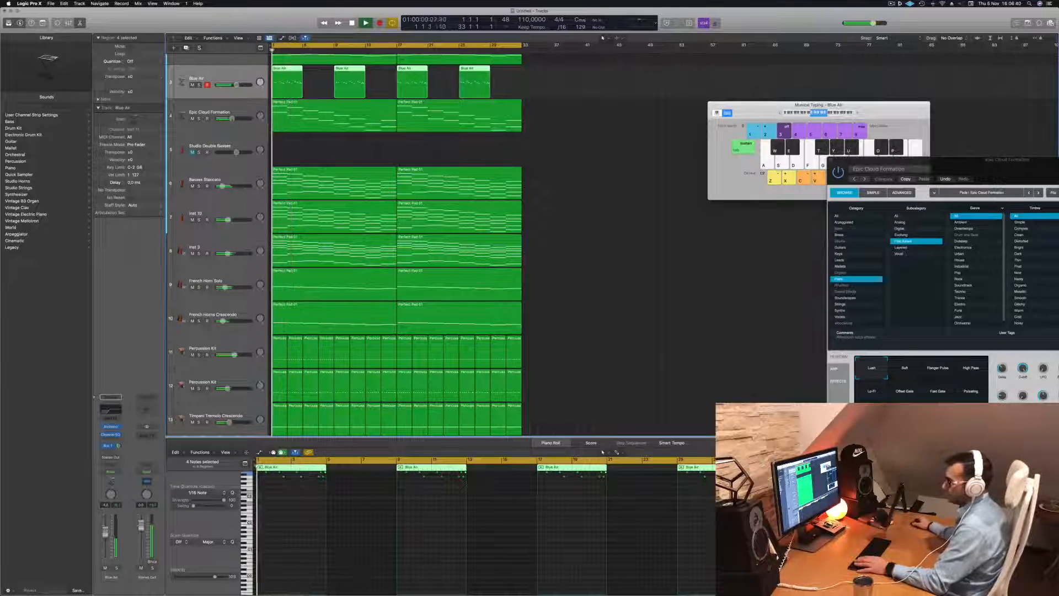
left_click(199, 118)
left_click(199, 118)
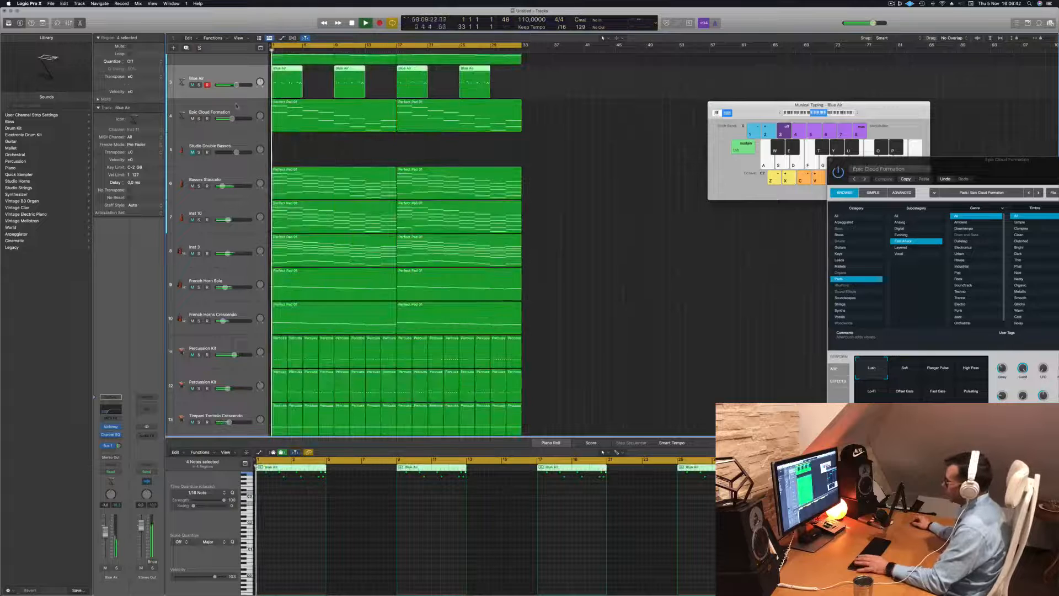
Transpose all notes in both Perfect Pad 03 regions down one octave while listening to the track in solo
scroll(548, 165, "up", 3)
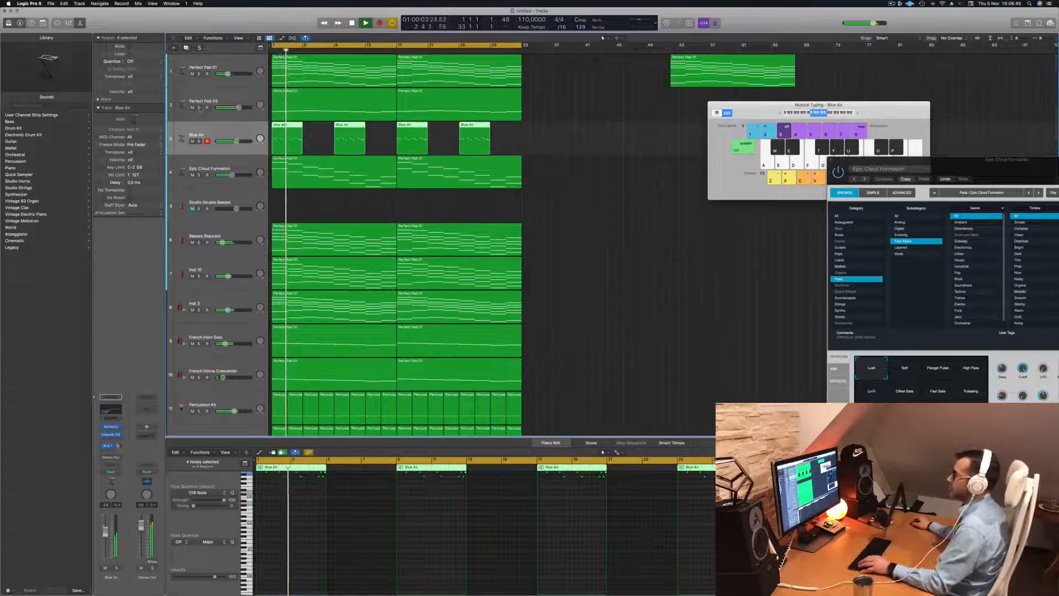
left_click(199, 107)
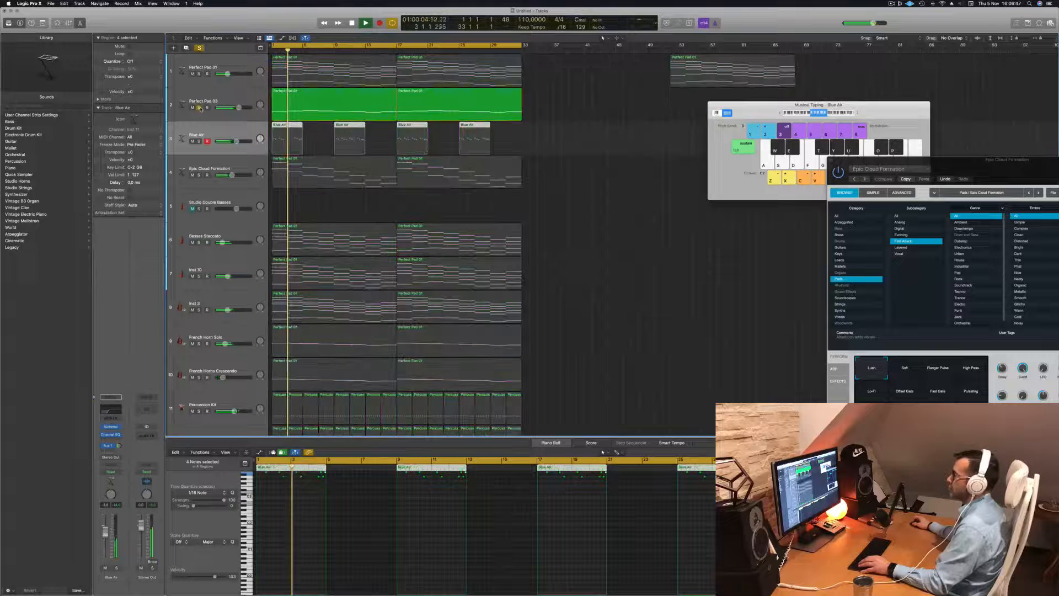
left_click(501, 103)
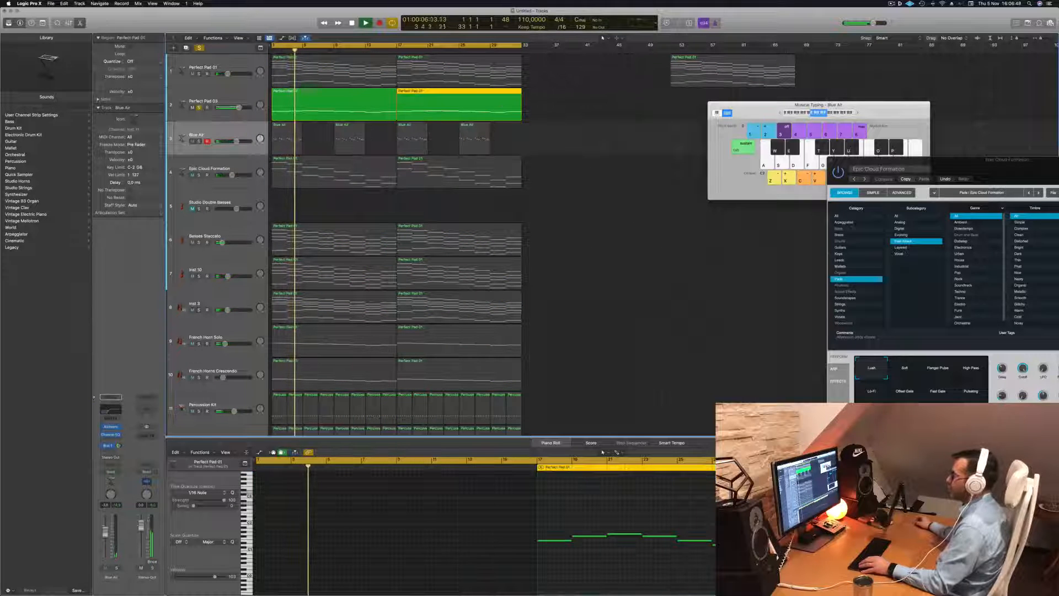
left_click(240, 94)
key("super+a")
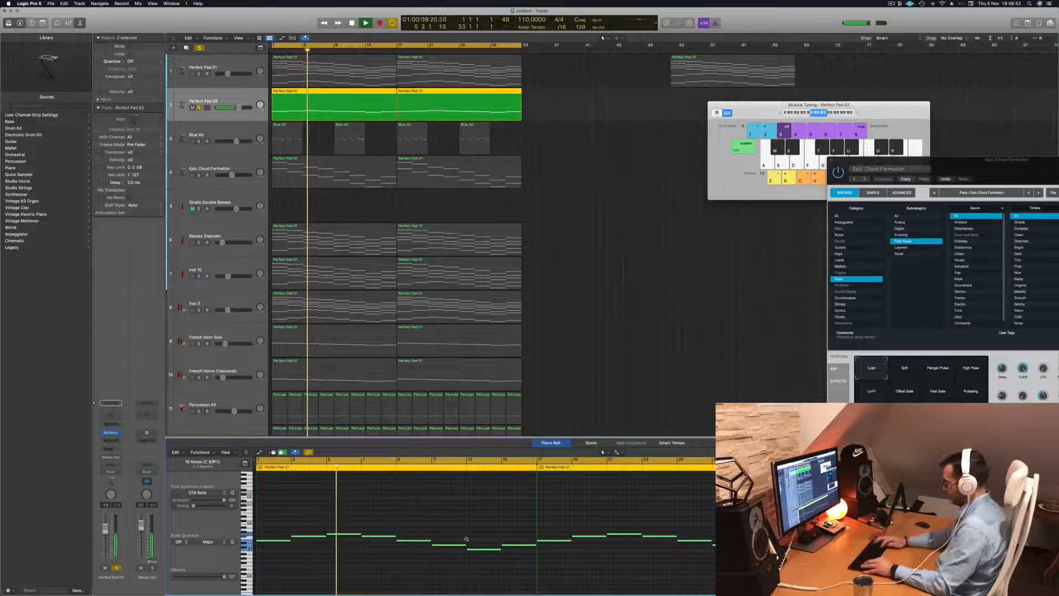
key("alt+shift+Down")
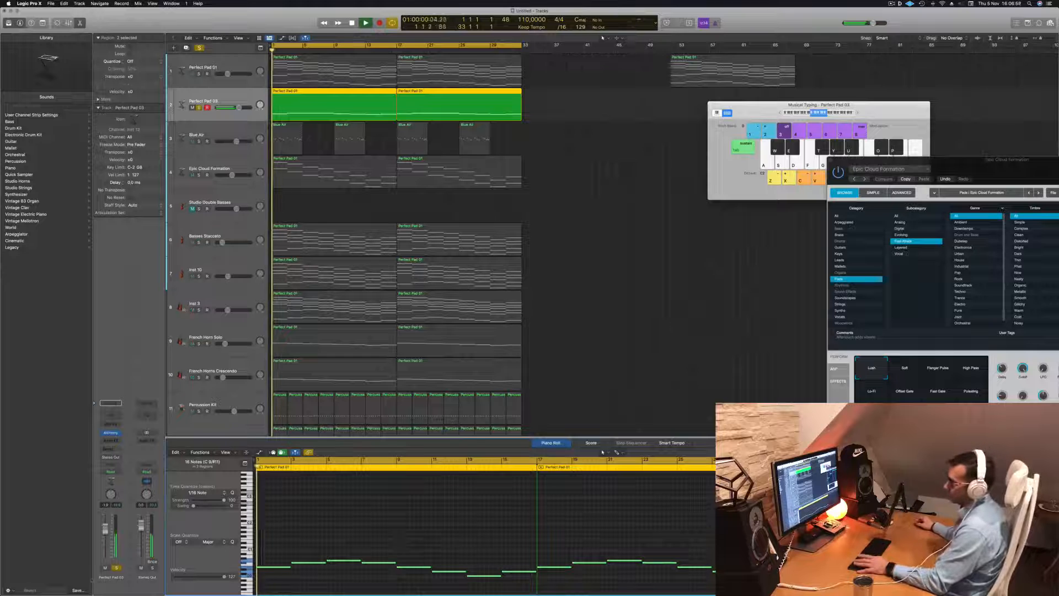
key("super+a")
Lower Perfect Pad 03's volume slightly while playing the full mix from the start, and clear the region selection
key("space")
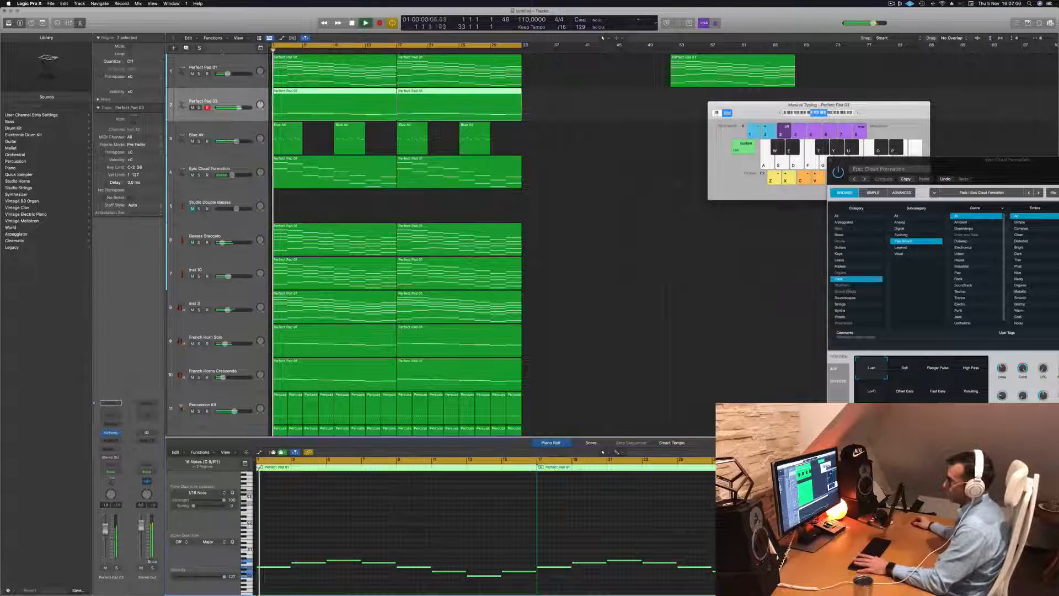
left_click_drag(239, 107, 238, 108)
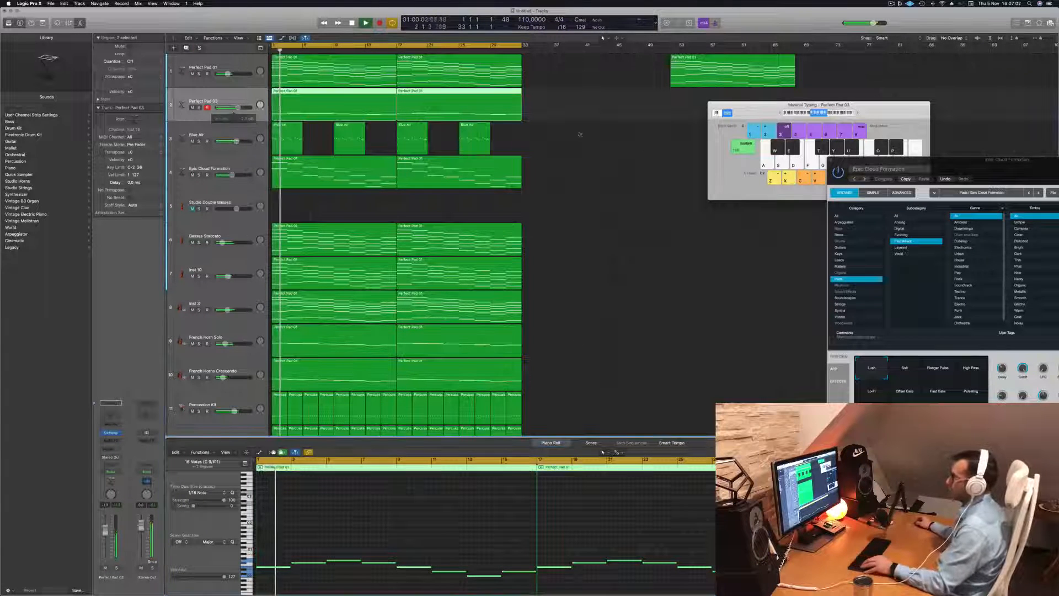
left_click(892, 4)
left_click(604, 200)
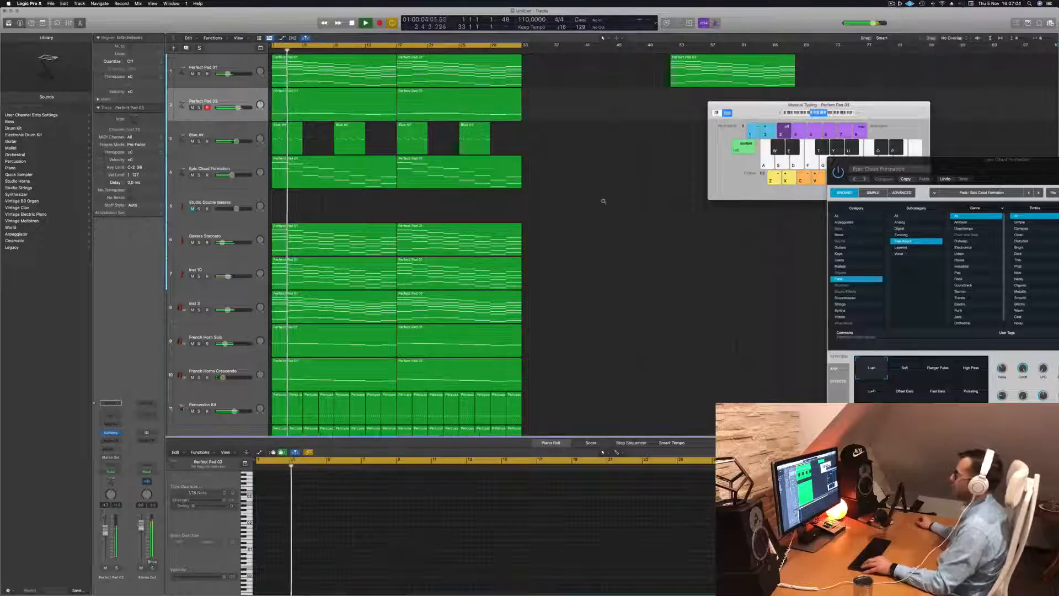
key("super+Left")
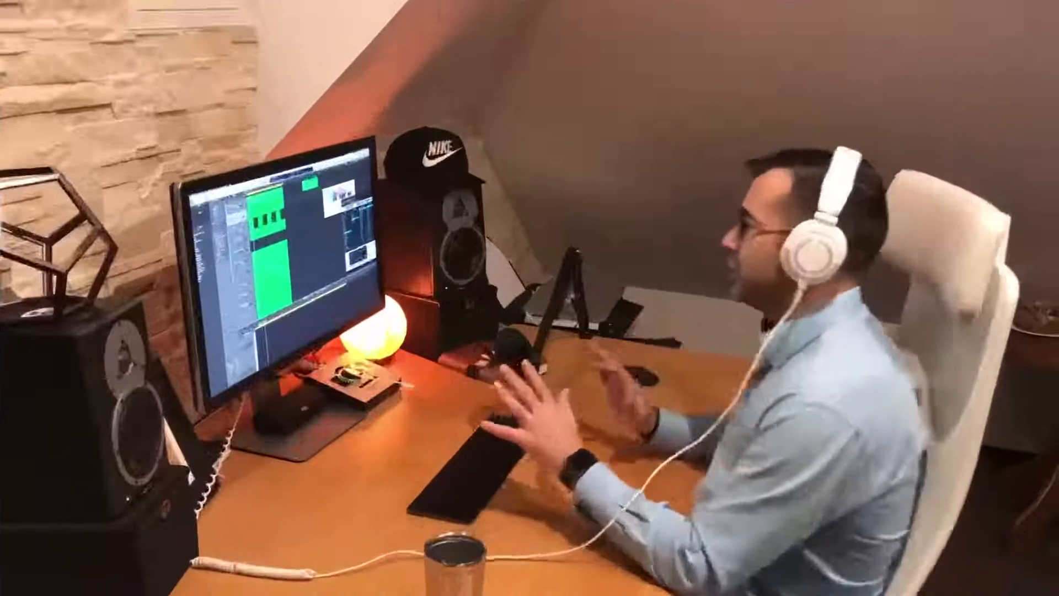